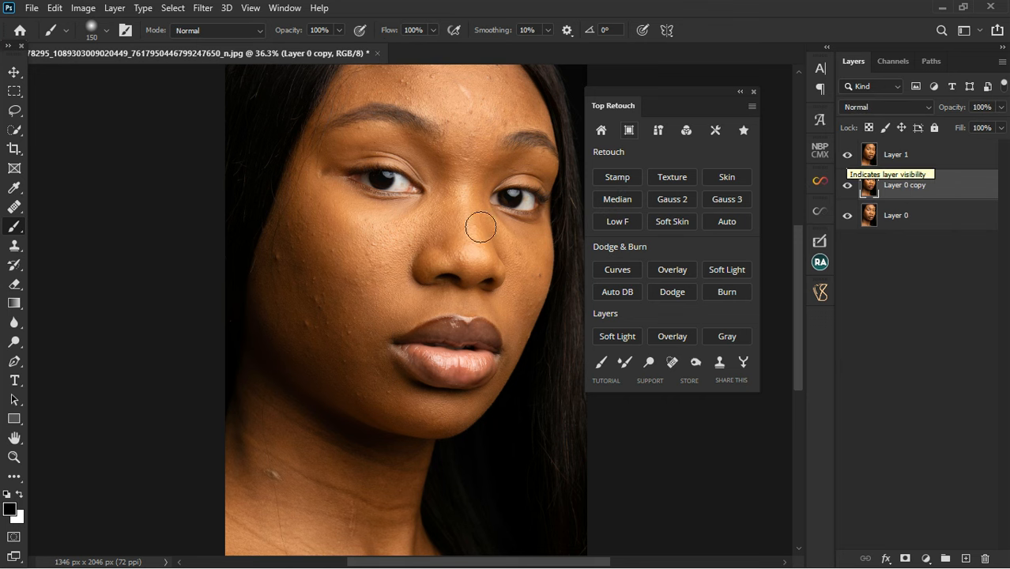
Add a Stamp retouching layer clipped above Layer 1, with the Clone Stamp tool active
scroll(469, 219, down, 1)
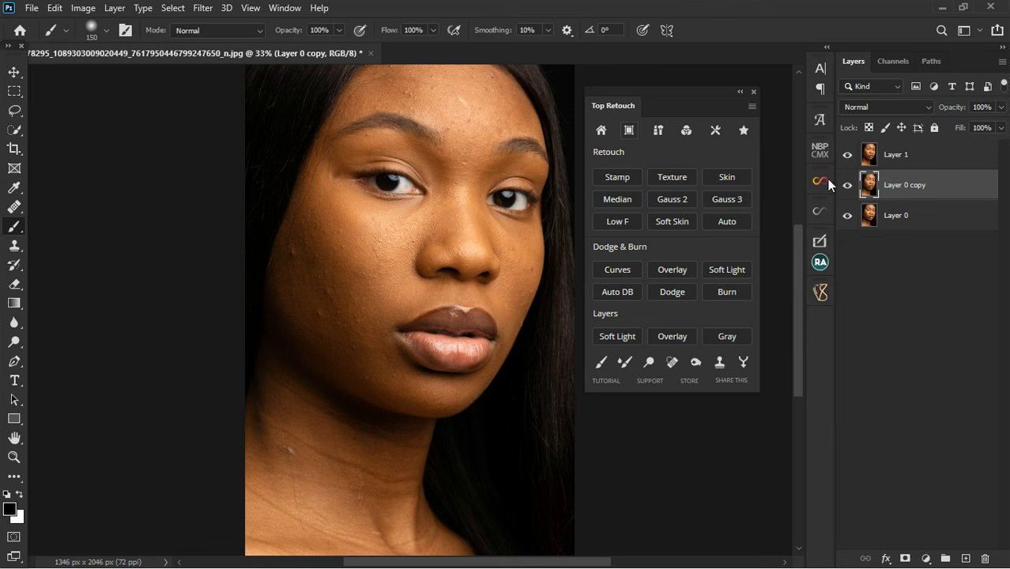
click(917, 162)
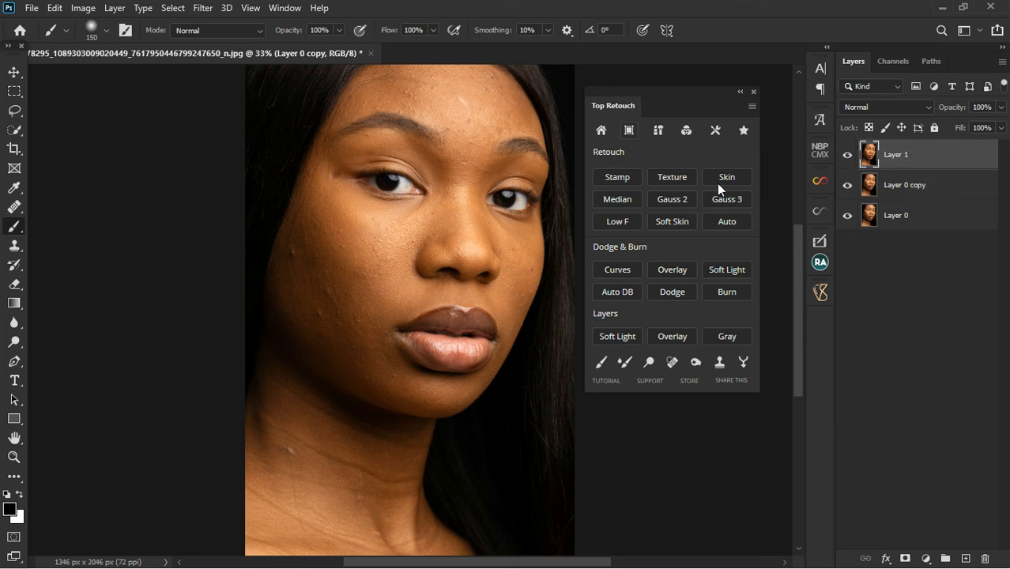
click(619, 179)
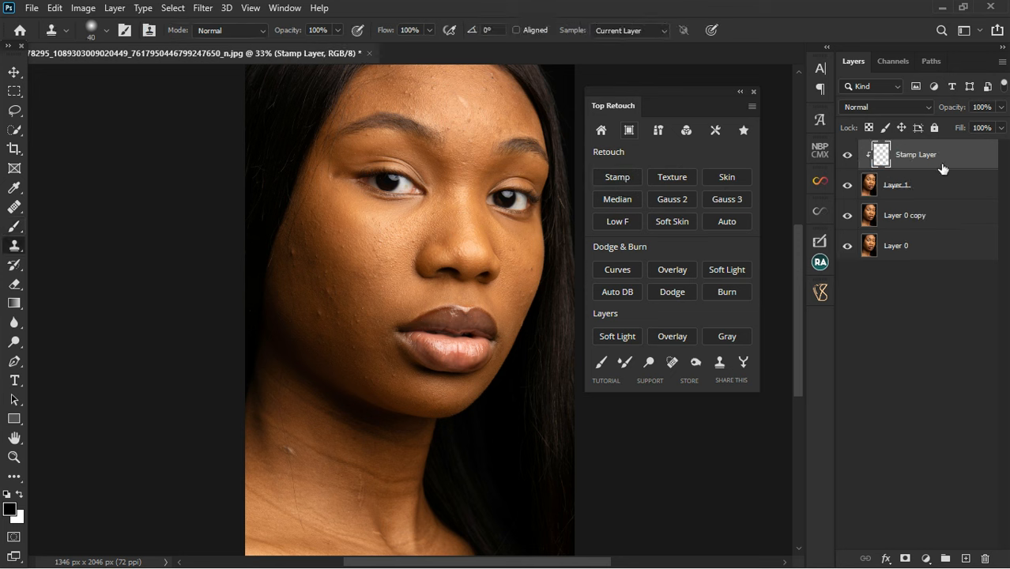
right_click(15, 250)
click(42, 249)
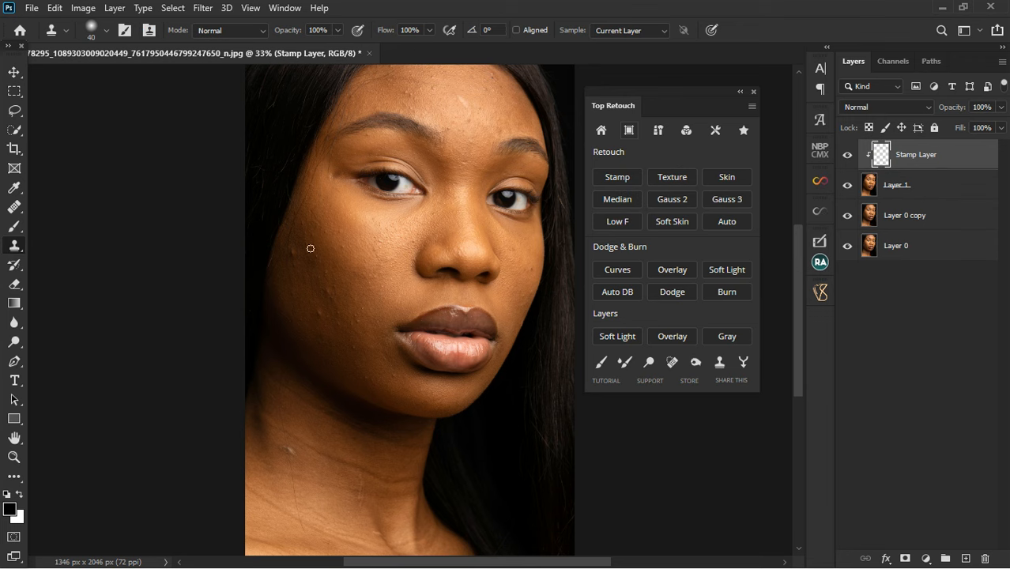
Set the Clone Stamp sampling to Current & Below and clone clean skin over the bumps on the cheek
key(z)
click(359, 262)
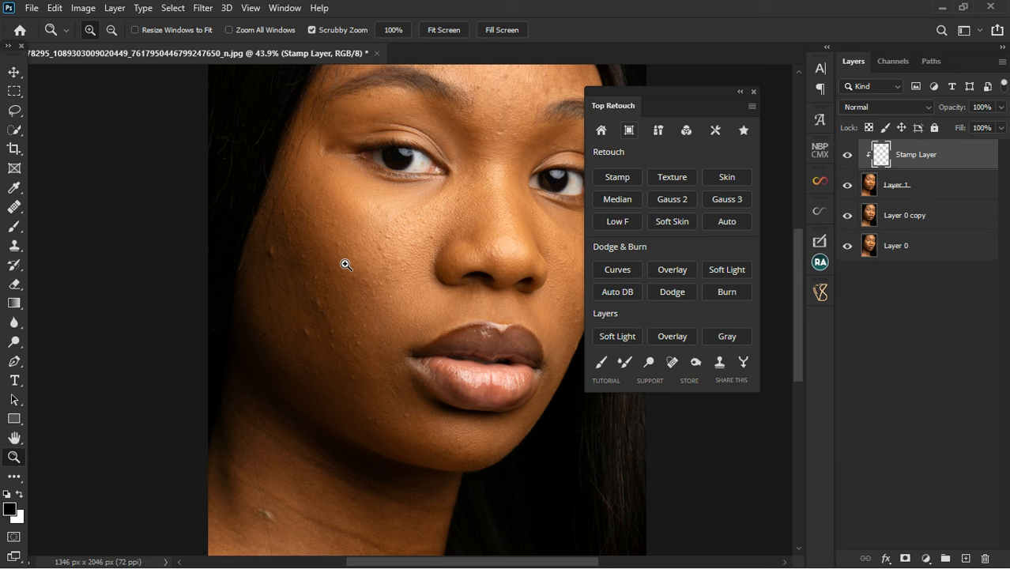
key(s)
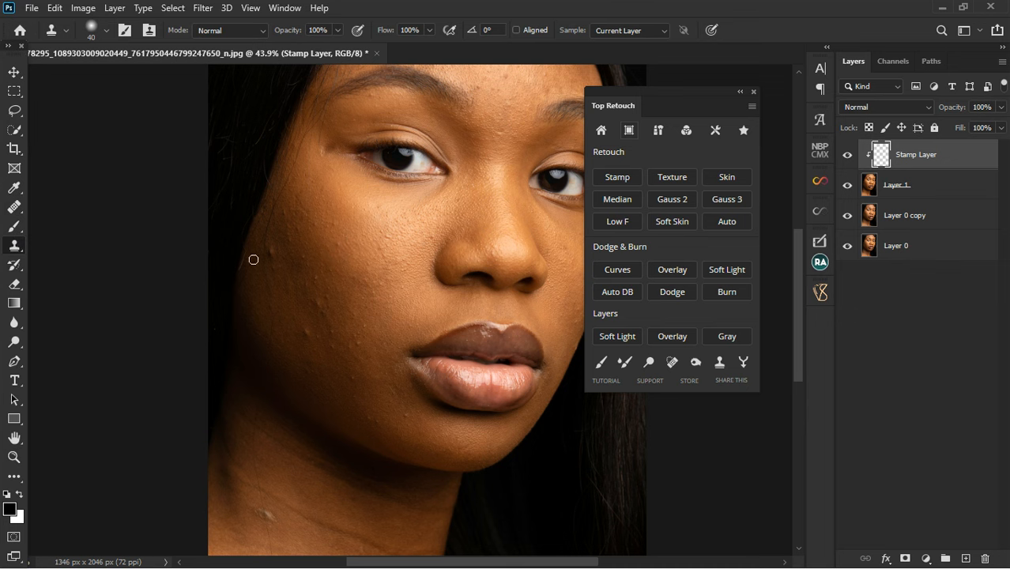
scroll(340, 397, up, 2)
scroll(354, 410, up, 2)
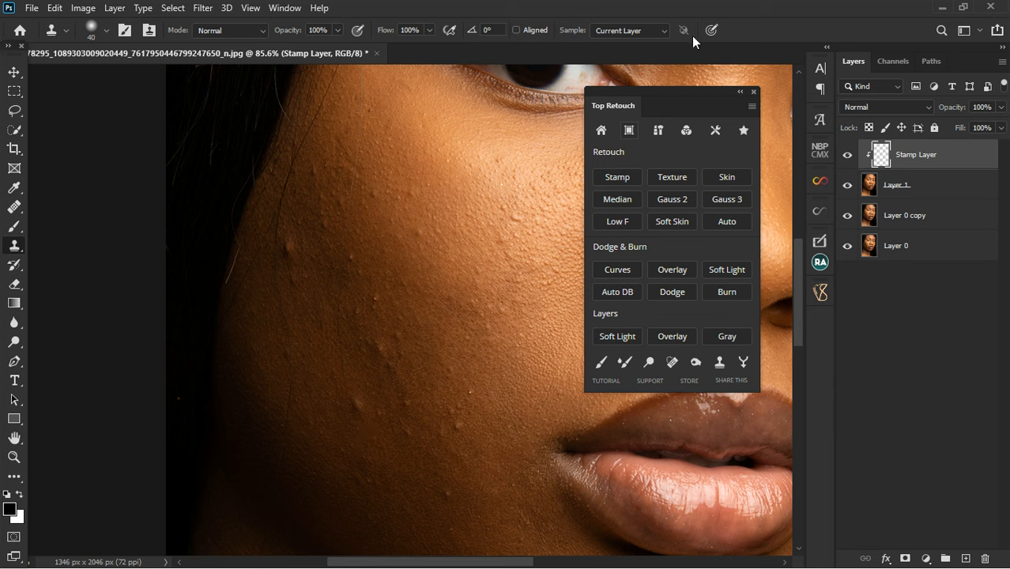
click(664, 32)
click(652, 44)
alt+click(297, 262)
drag(291, 246, 305, 283)
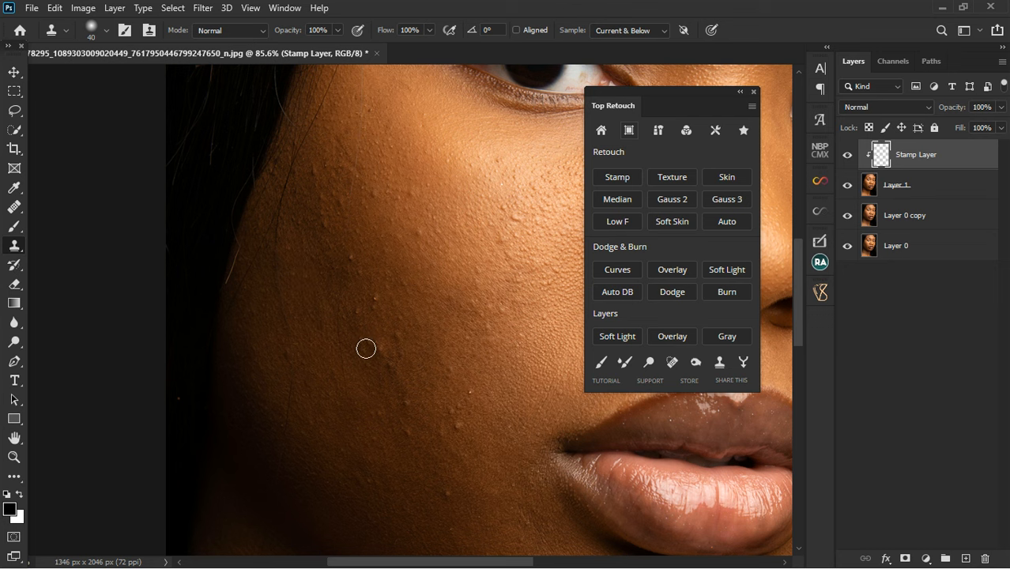
Remove the Stamp Layer above Layer 1
scroll(365, 347, down, 1)
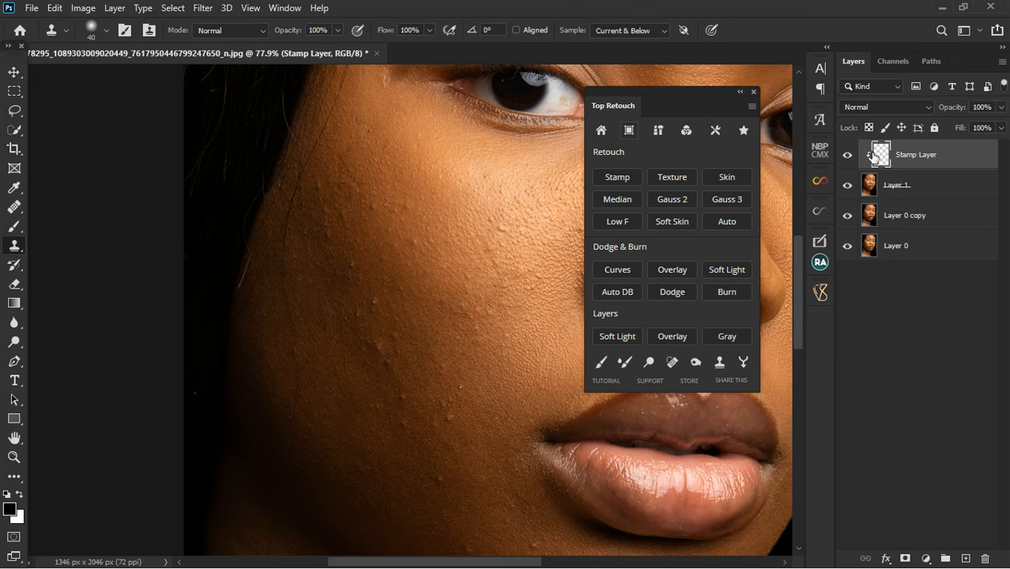
key(ctrl+e)
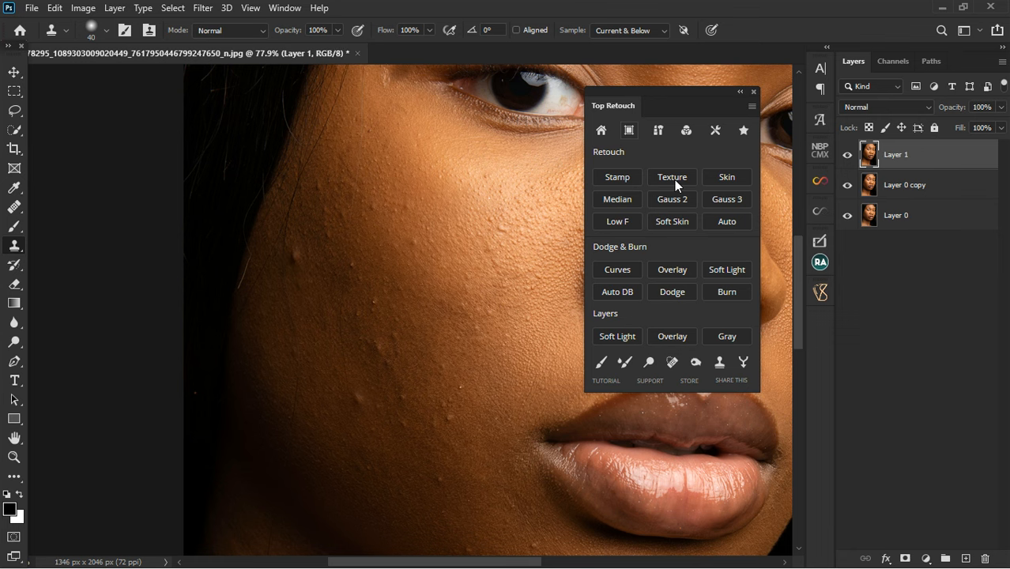
Add a Skin Texture layer above Layer 1 and move the retouch panel clear of the face
alt+scroll(351, 246, down, 3)
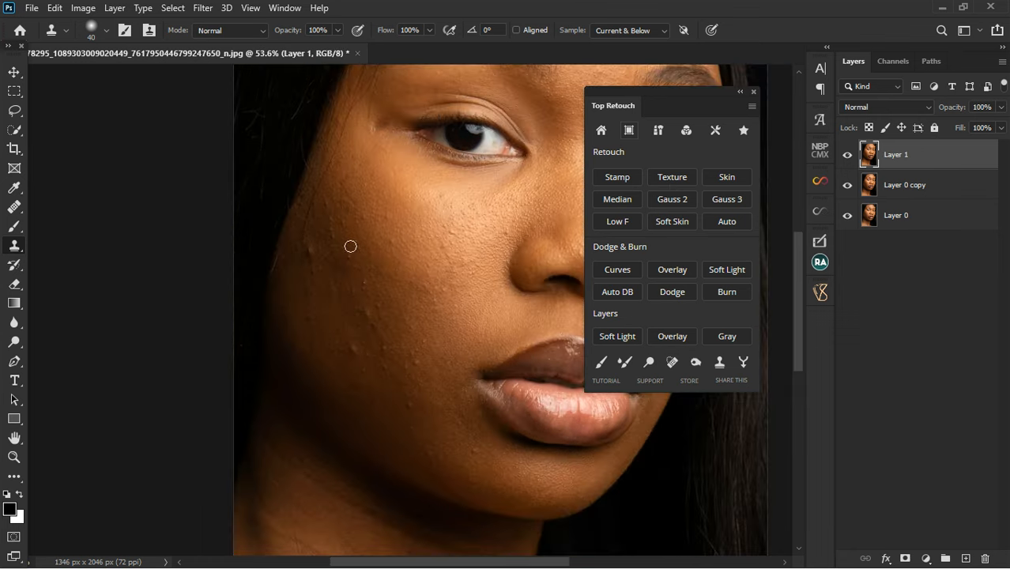
click(676, 175)
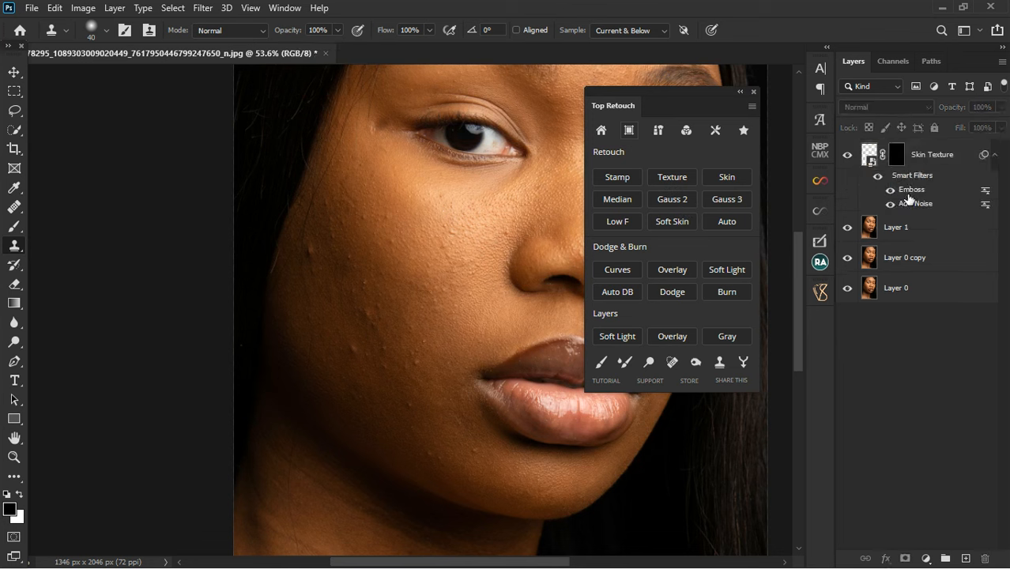
alt+scroll(324, 335, down, 2)
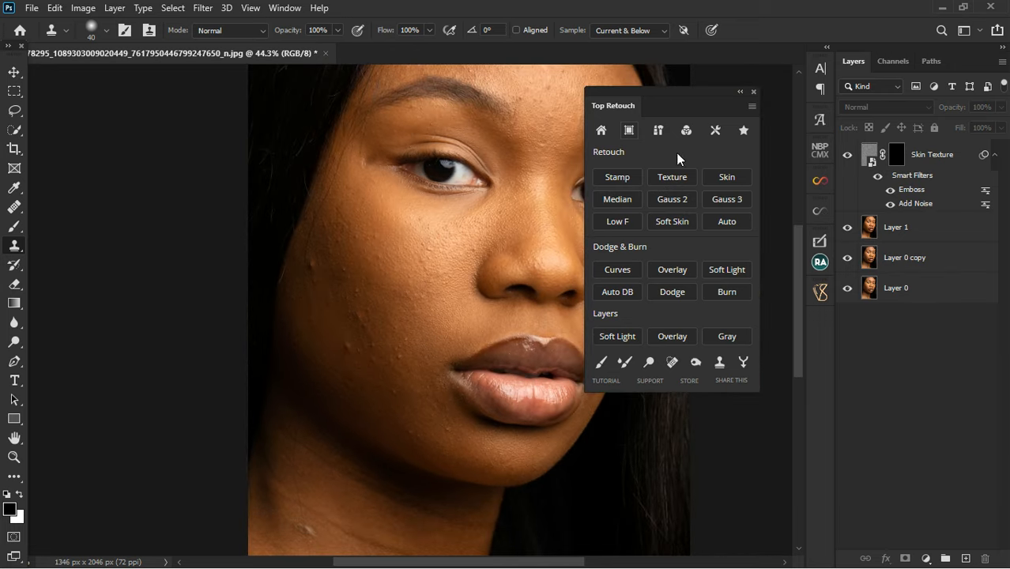
mouse_move(674, 97)
mouse_down()
mouse_move(111, 135)
mouse_move(124, 135)
mouse_up()
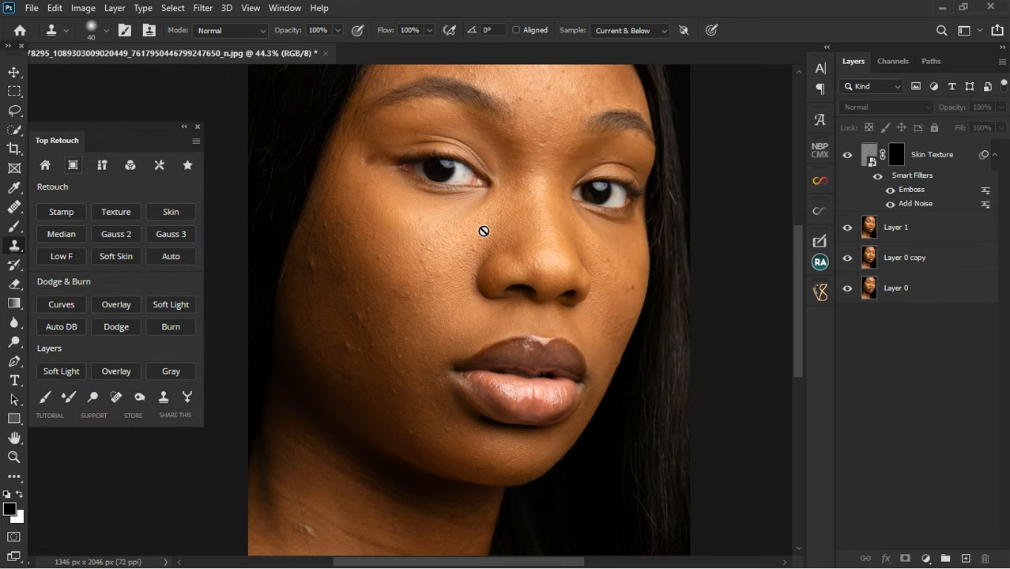
Paint white with a 150 px brush on the Skin Texture mask to reveal the texture on the cheek
click(900, 161)
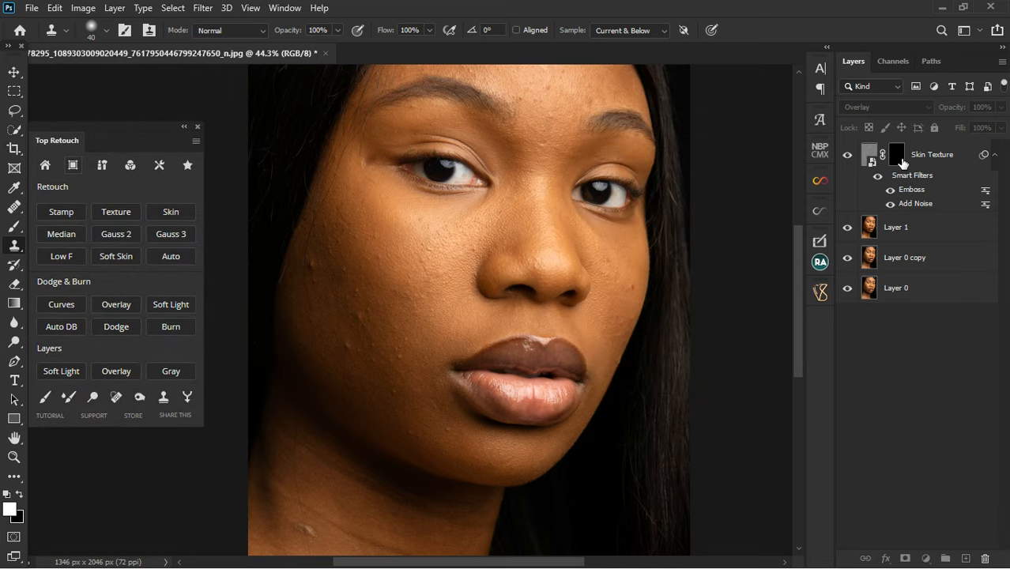
click(14, 226)
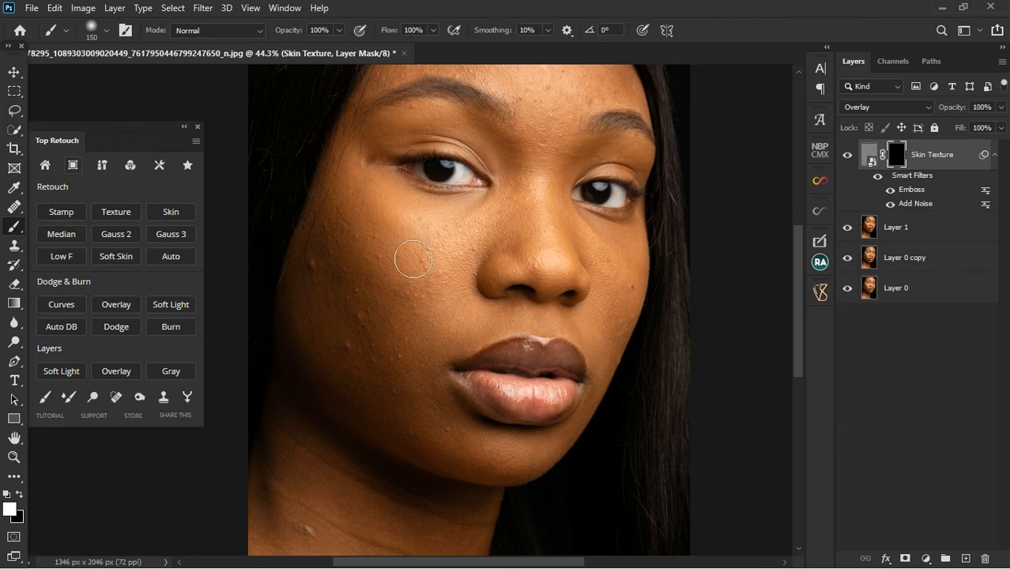
mouse_move(414, 259)
mouse_down()
mouse_move(369, 308)
mouse_move(377, 323)
mouse_move(423, 338)
mouse_move(390, 320)
mouse_move(400, 328)
mouse_move(422, 310)
mouse_move(443, 330)
mouse_move(458, 313)
mouse_move(487, 336)
mouse_move(529, 321)
mouse_move(528, 359)
mouse_move(480, 331)
mouse_move(517, 241)
mouse_move(423, 222)
mouse_move(399, 185)
mouse_move(354, 197)
mouse_move(326, 242)
mouse_move(349, 350)
mouse_up()
scroll(438, 321, up, 4)
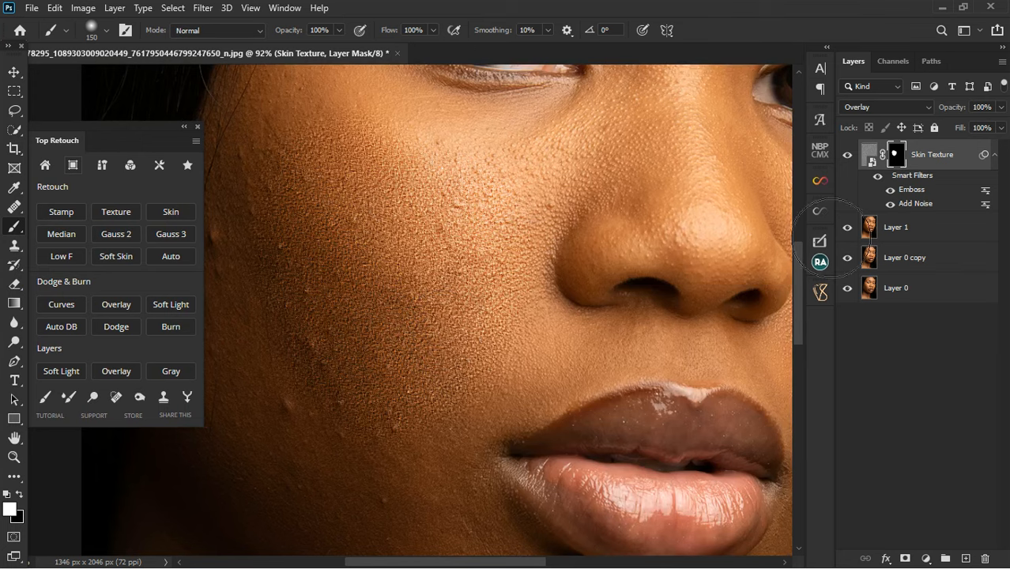
scroll(479, 309, down, 5)
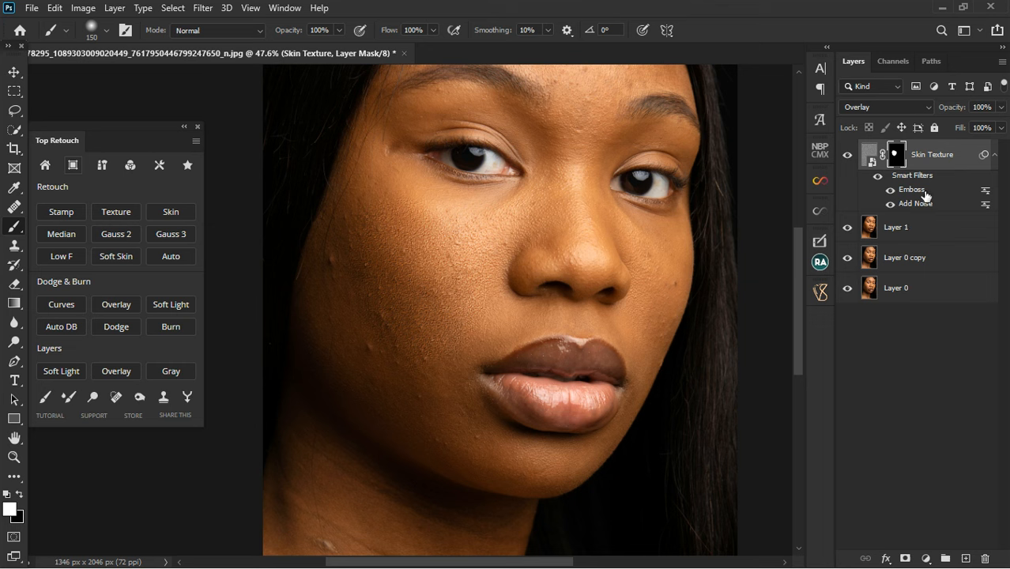
Try an Emboss angle of 57° for the Skin Texture smart filter
double_click(926, 196)
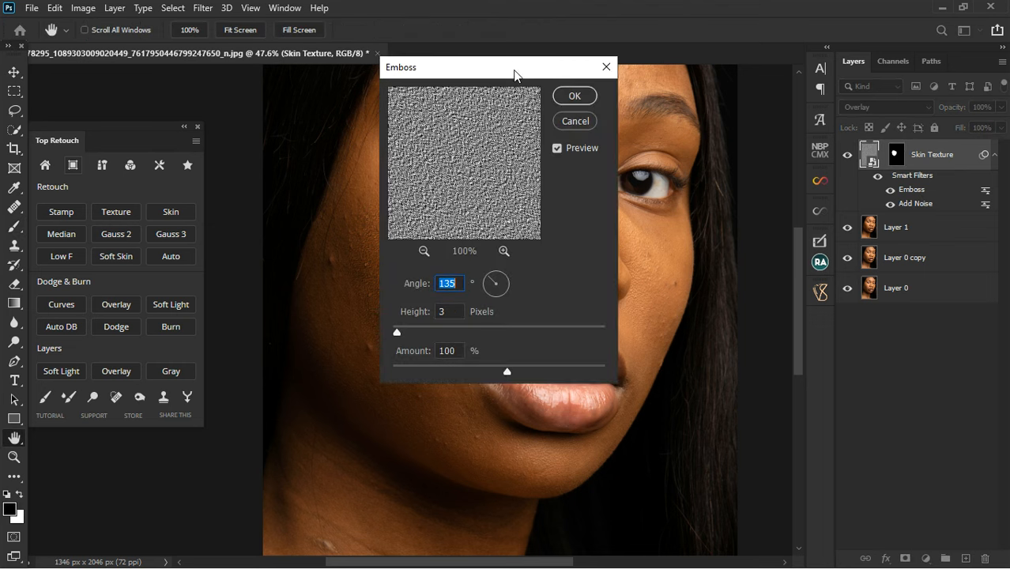
drag(513, 74, 263, 276)
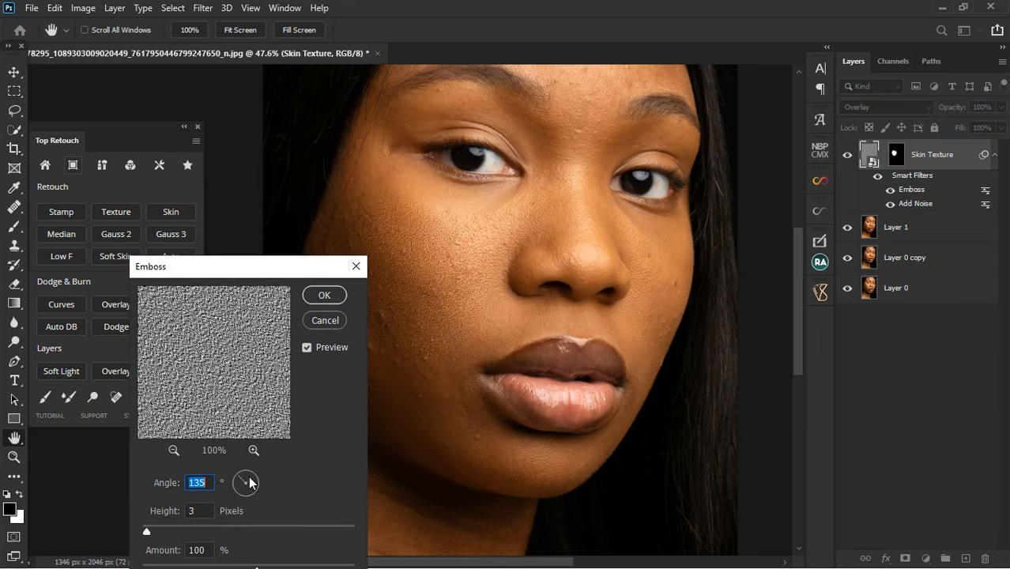
drag(251, 482, 254, 467)
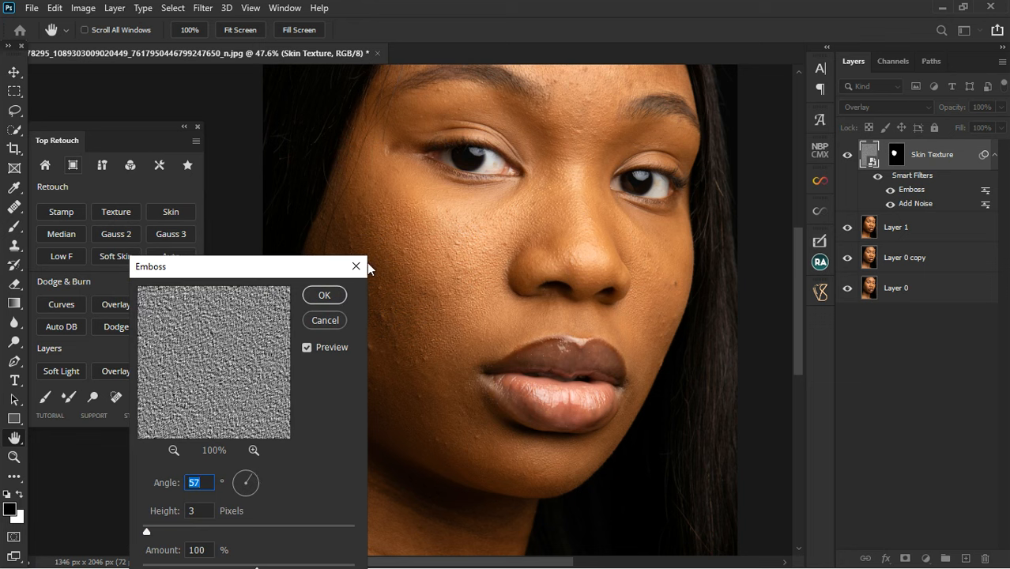
click(315, 313)
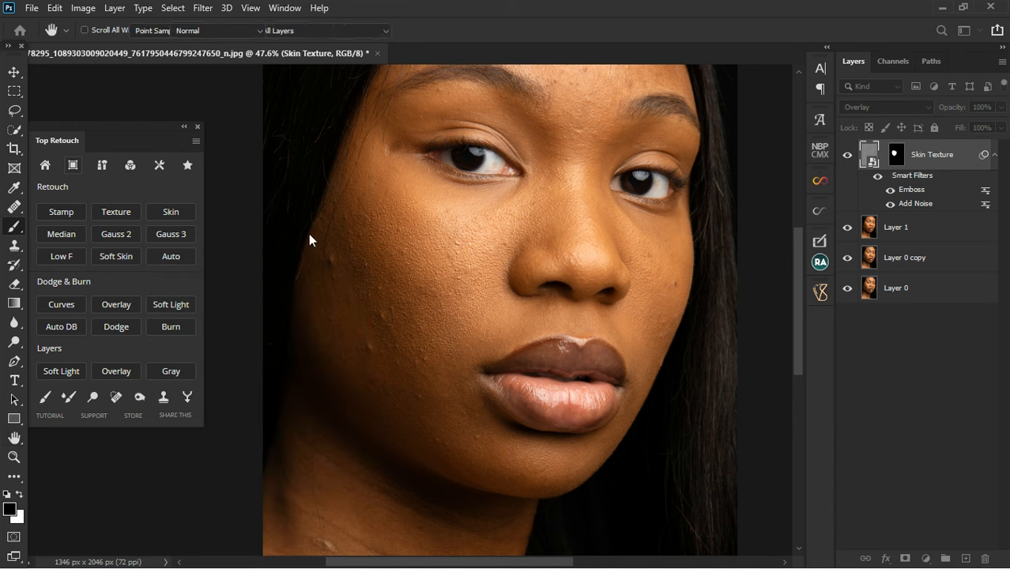
Delete the Skin Texture layer
key(b)
drag(143, 127, 155, 128)
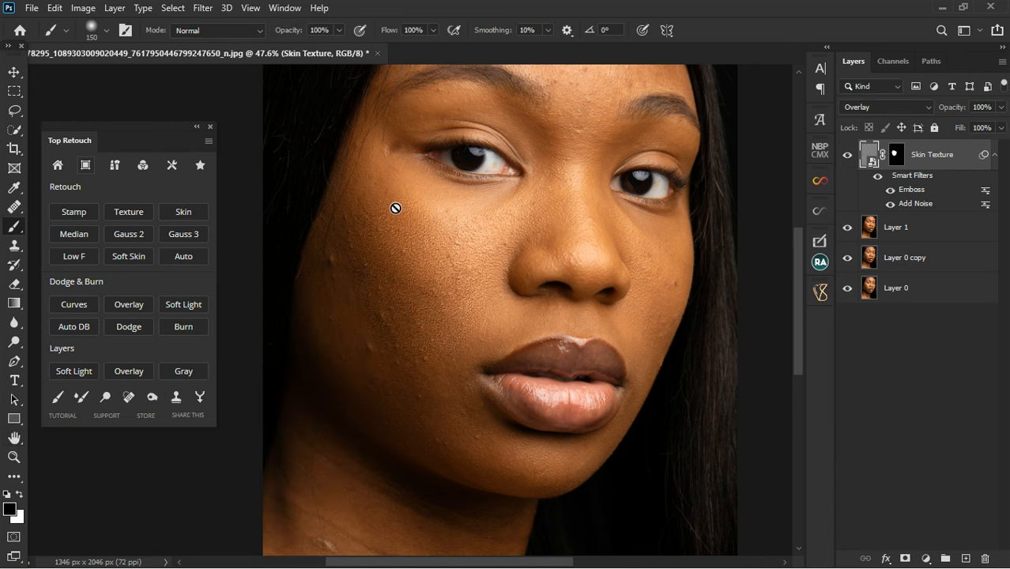
key(ctrl+0)
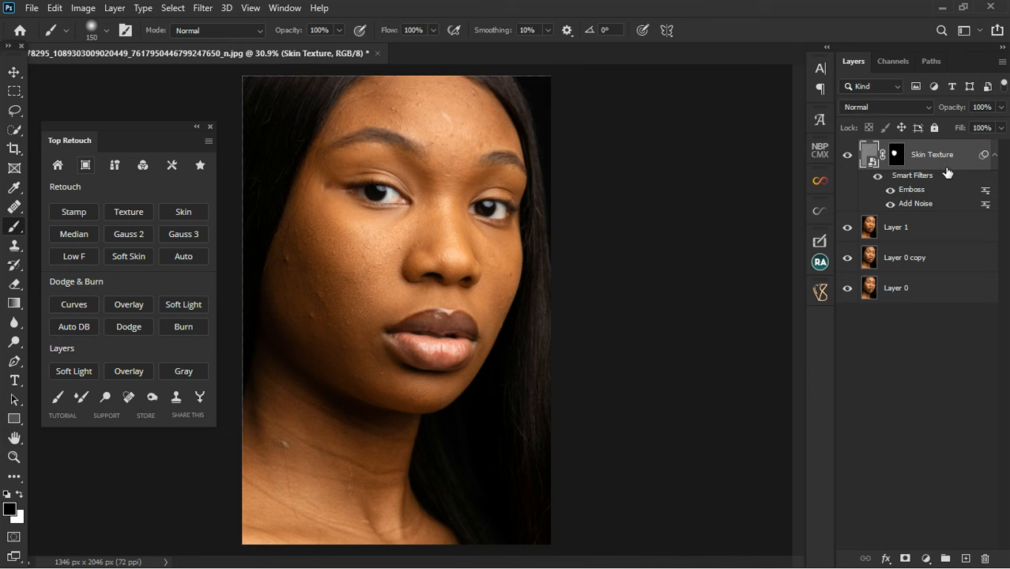
key(Delete)
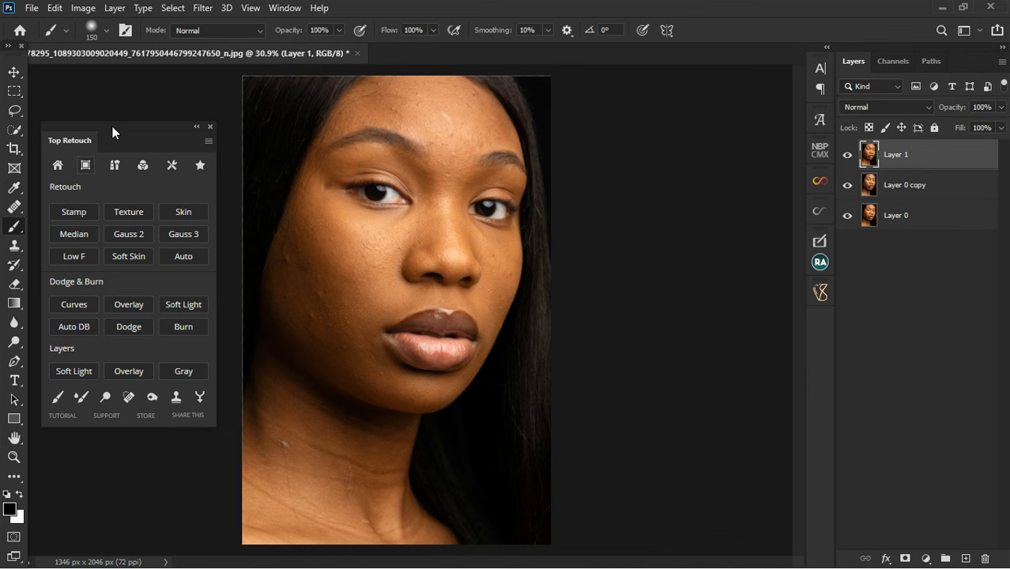
Add a Skin Retouch group above Layer 1 and paint its mask white over the forehead, cheeks and nose
drag(112, 126, 643, 154)
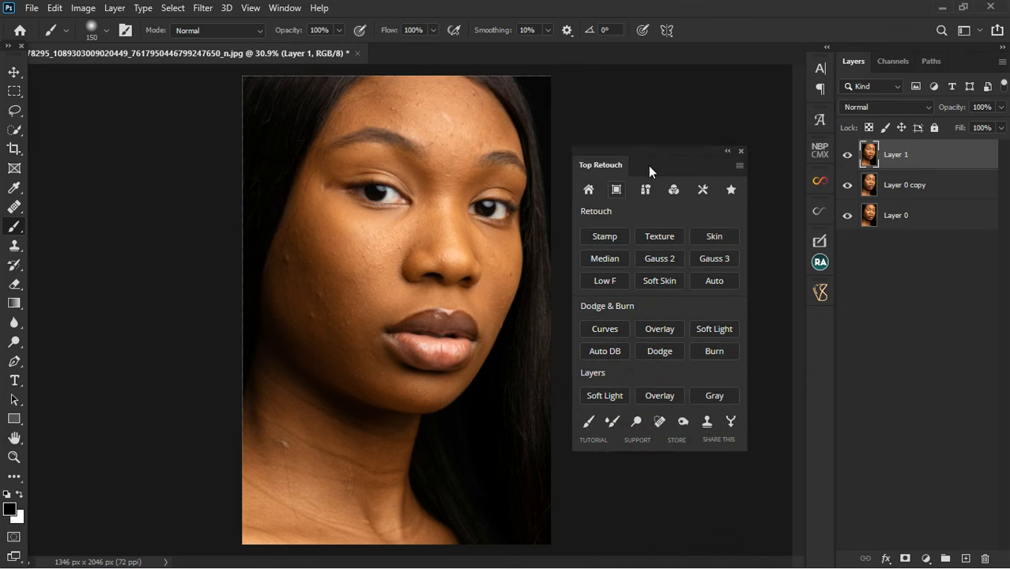
click(709, 236)
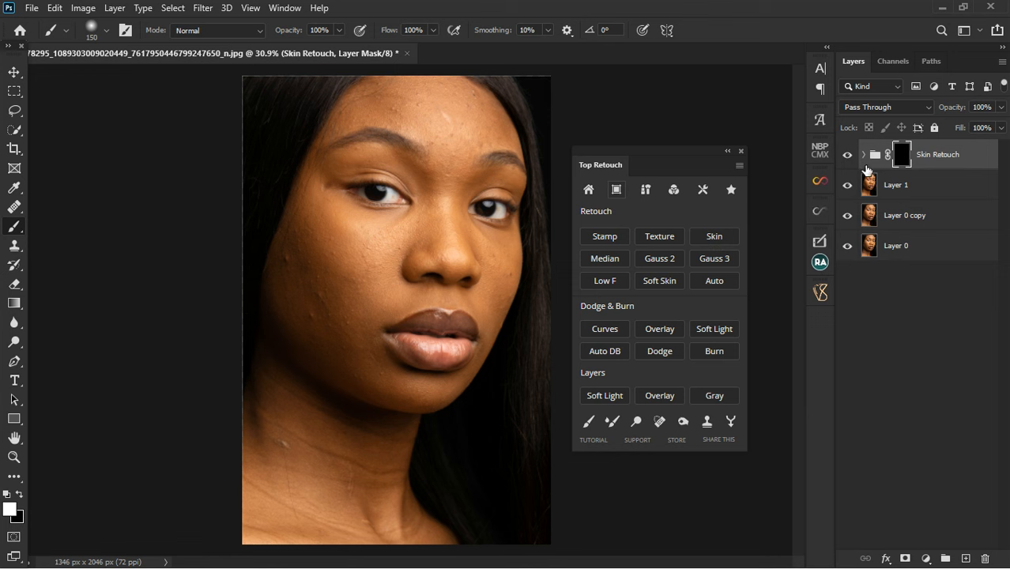
click(865, 156)
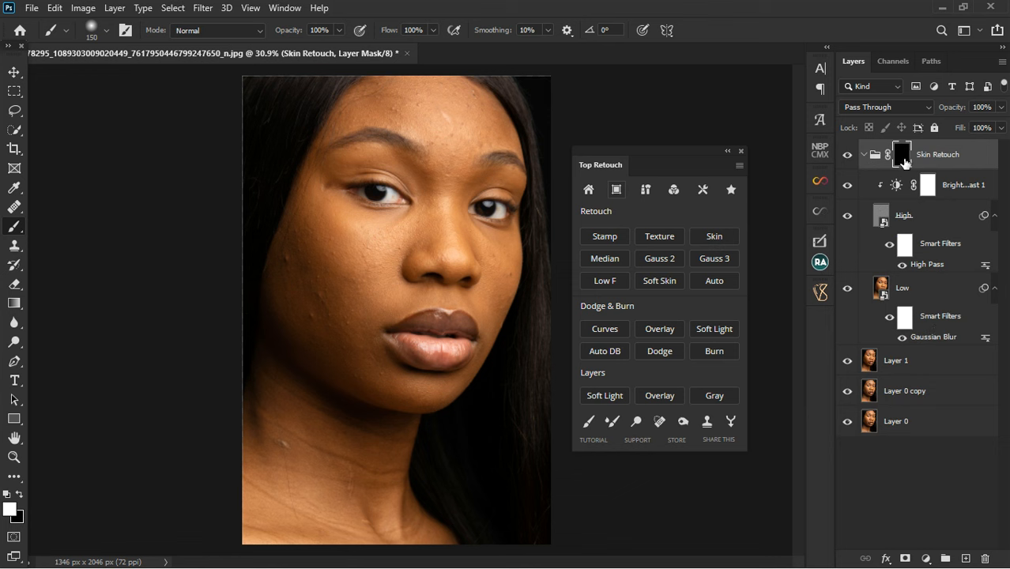
mouse_move(426, 131)
mouse_down()
mouse_move(488, 104)
mouse_move(393, 123)
mouse_move(482, 144)
mouse_up()
mouse_move(338, 341)
mouse_down()
mouse_move(352, 362)
mouse_move(350, 267)
mouse_move(338, 230)
mouse_move(382, 252)
mouse_move(366, 343)
mouse_up()
Set the High Pass radius of the High layer in the Skin Retouch group to 2.0 pixels
double_click(934, 267)
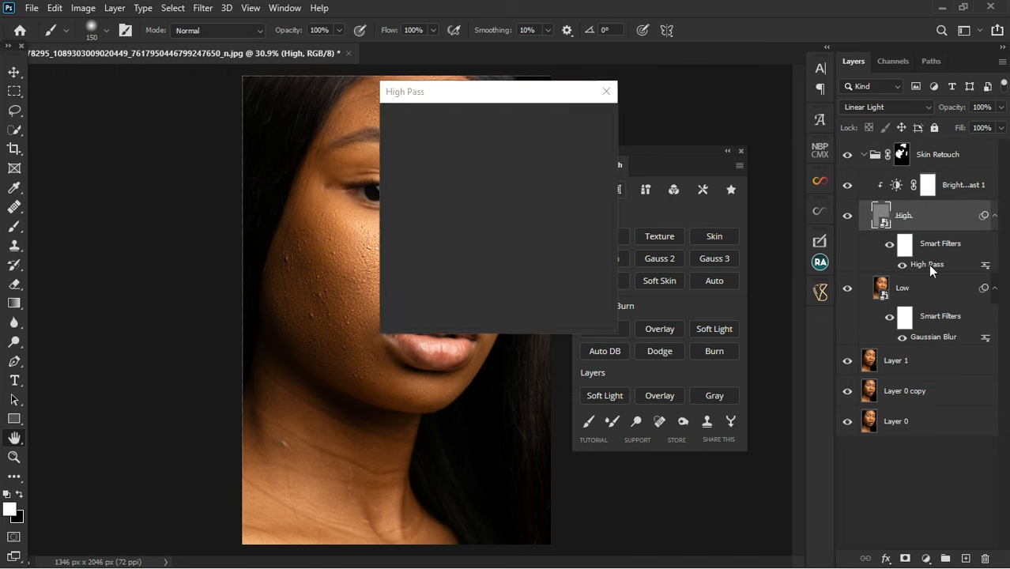
drag(504, 107, 647, 99)
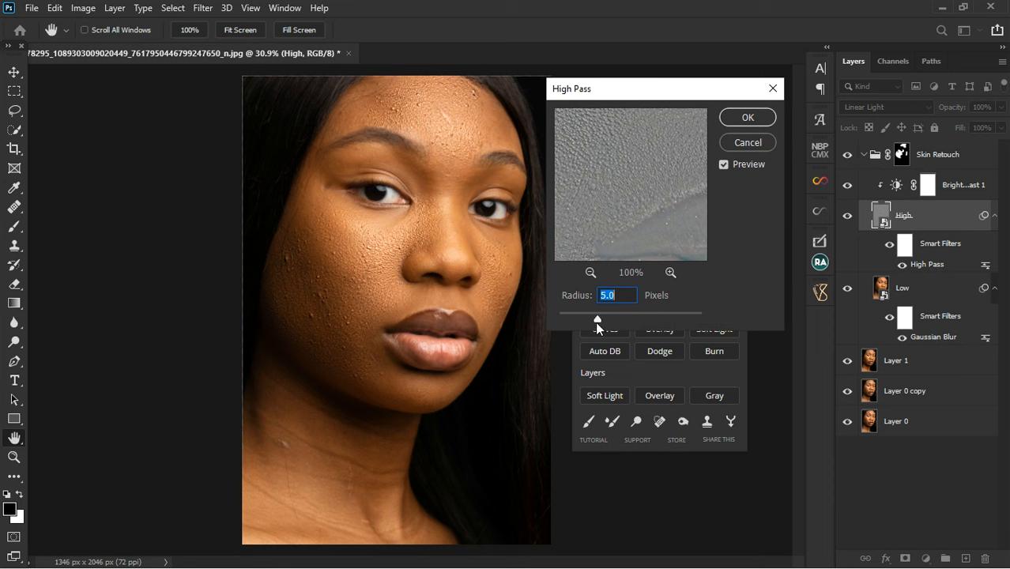
drag(597, 320, 643, 316)
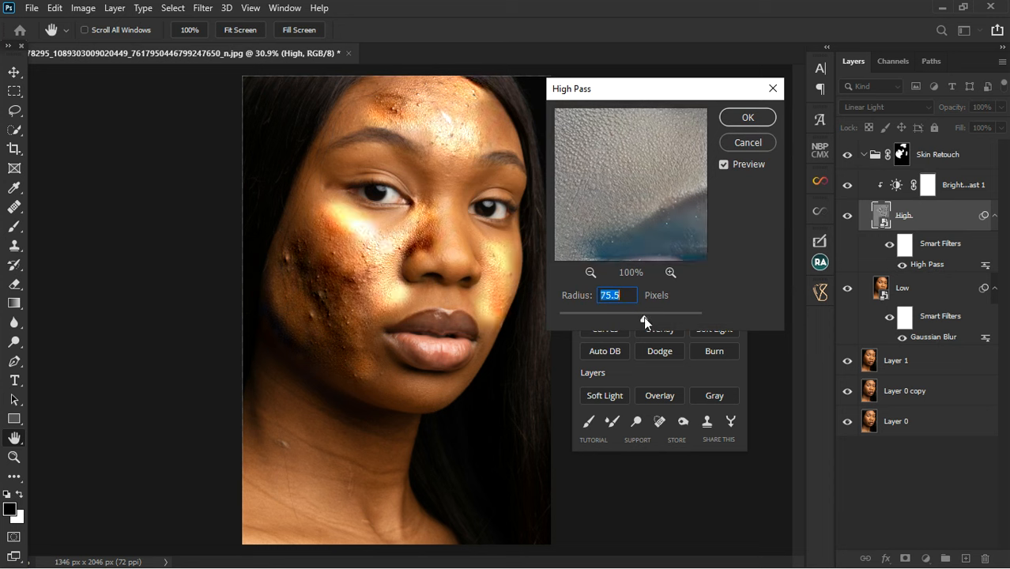
drag(643, 316, 572, 316)
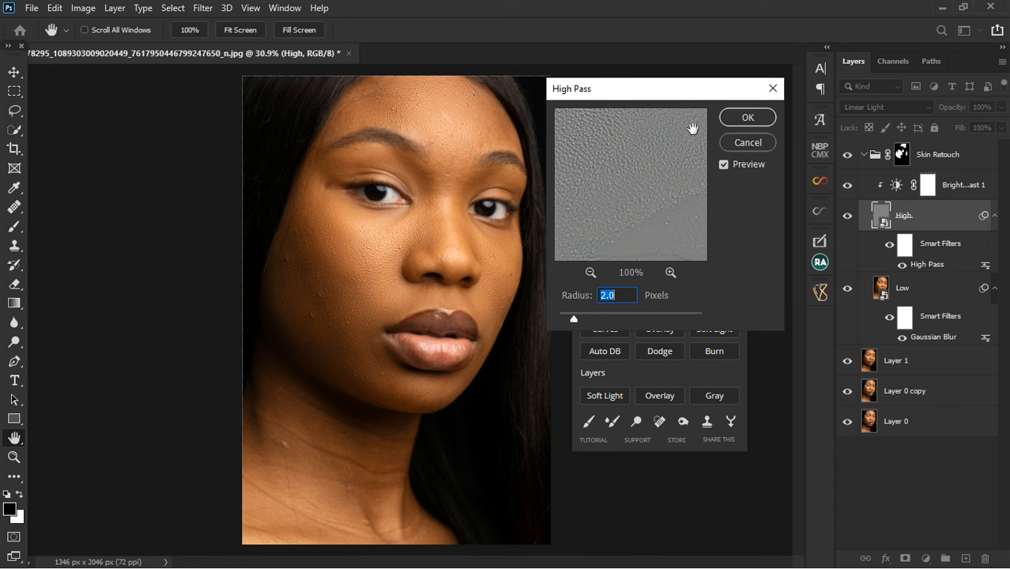
click(743, 120)
key(b)
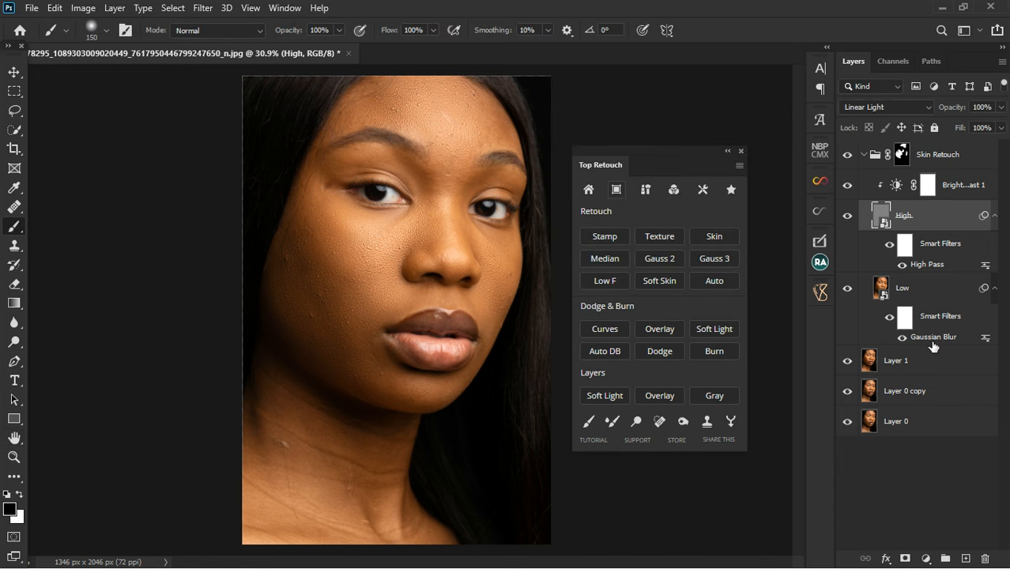
Set the Gaussian Blur radius of the Low layer in the Skin Retouch group to 34.6 pixels
click(933, 344)
double_click(932, 338)
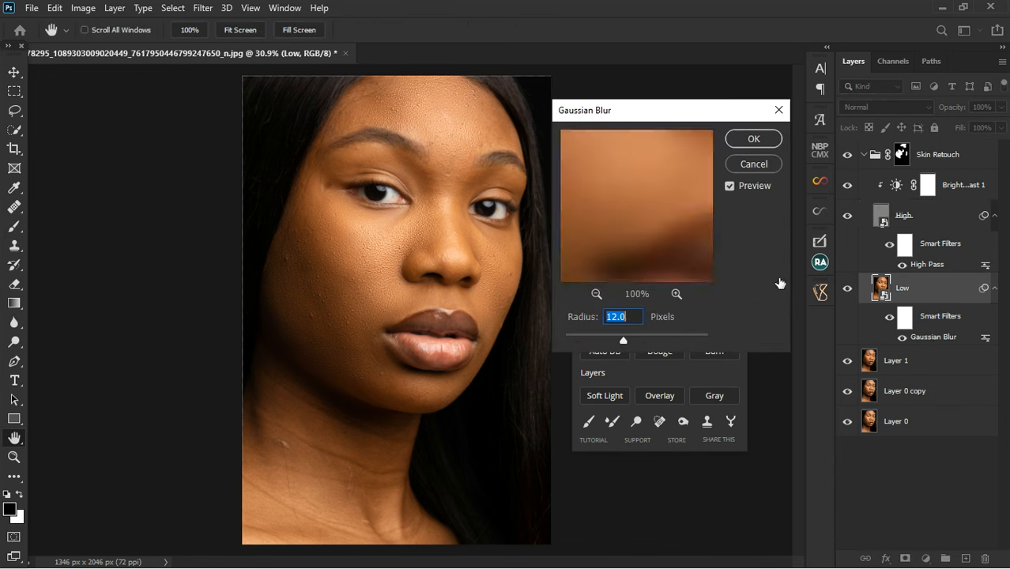
drag(623, 340, 597, 341)
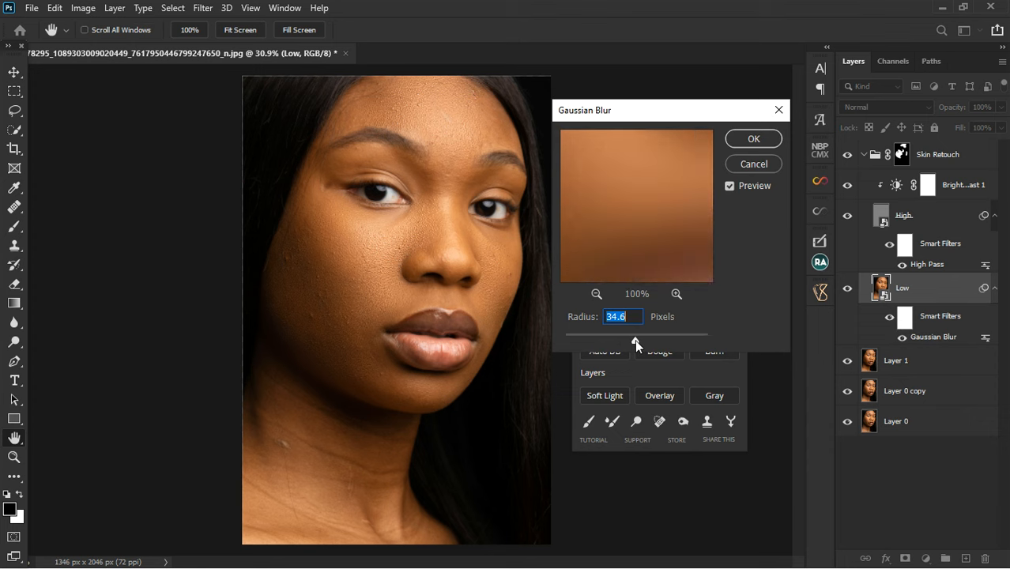
click(753, 139)
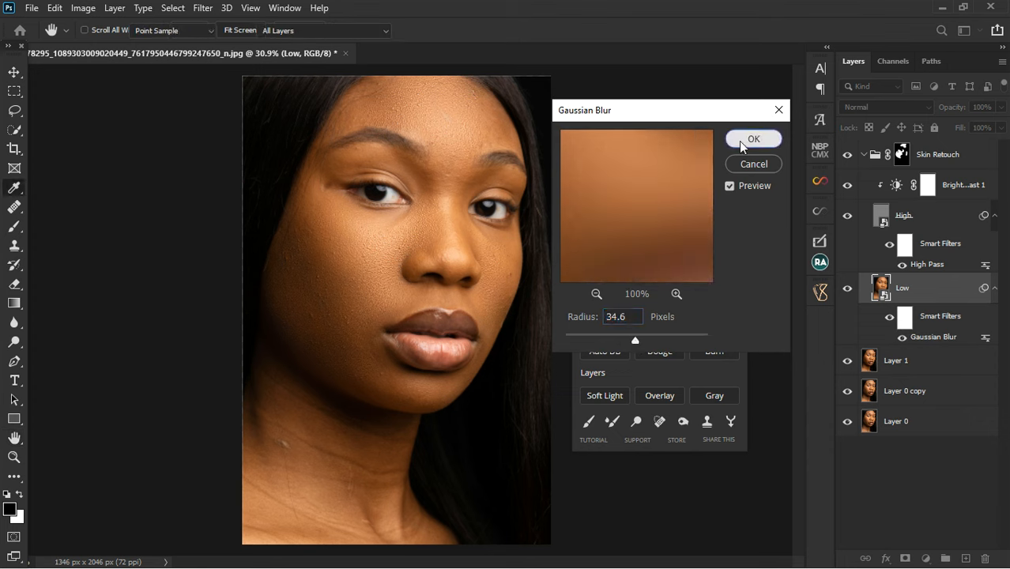
Paint the Skin Retouch group's mask white over the neck and upper chest with the Brush tool
key(b)
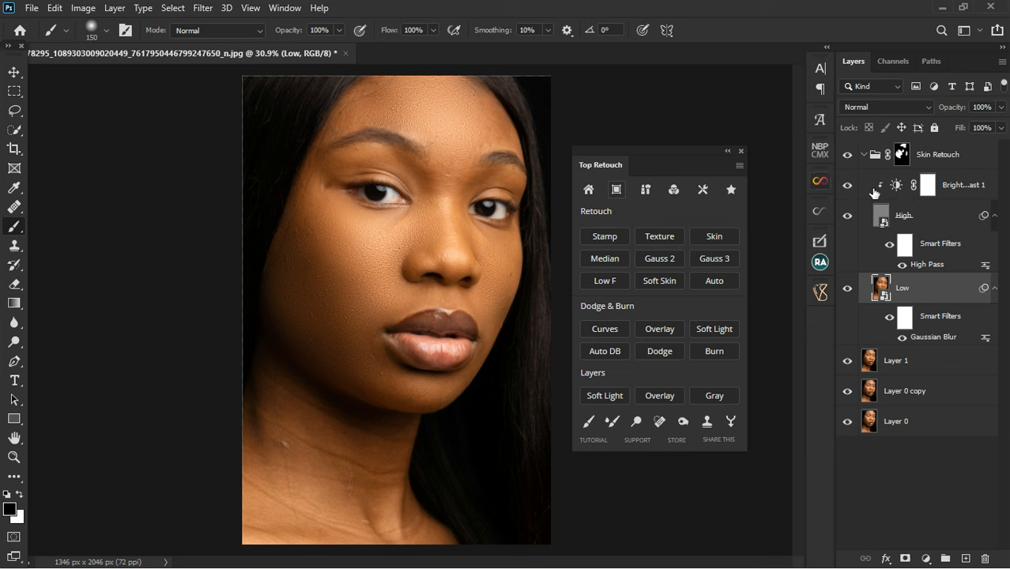
click(902, 154)
key(x)
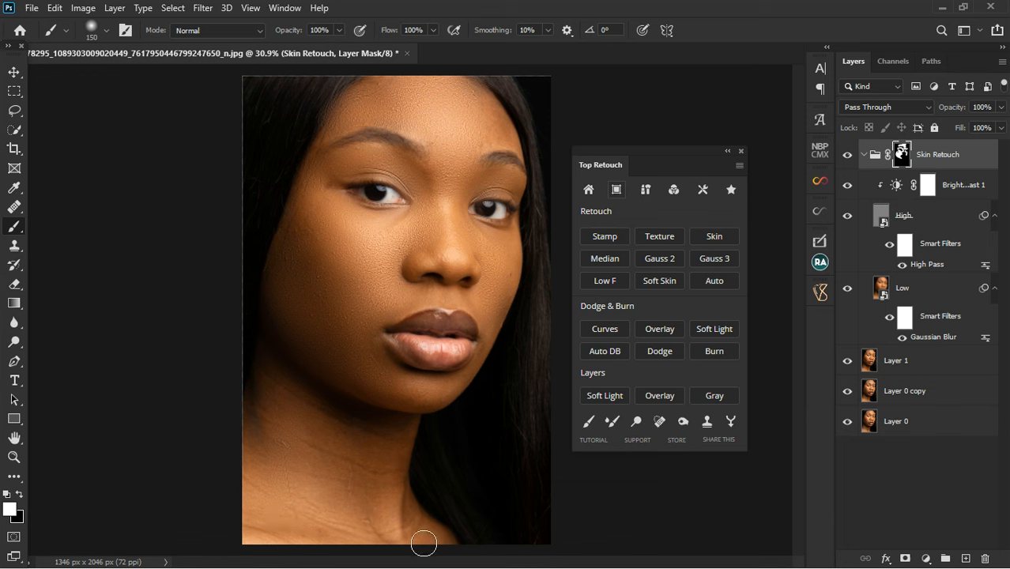
scroll(327, 425, down, 3)
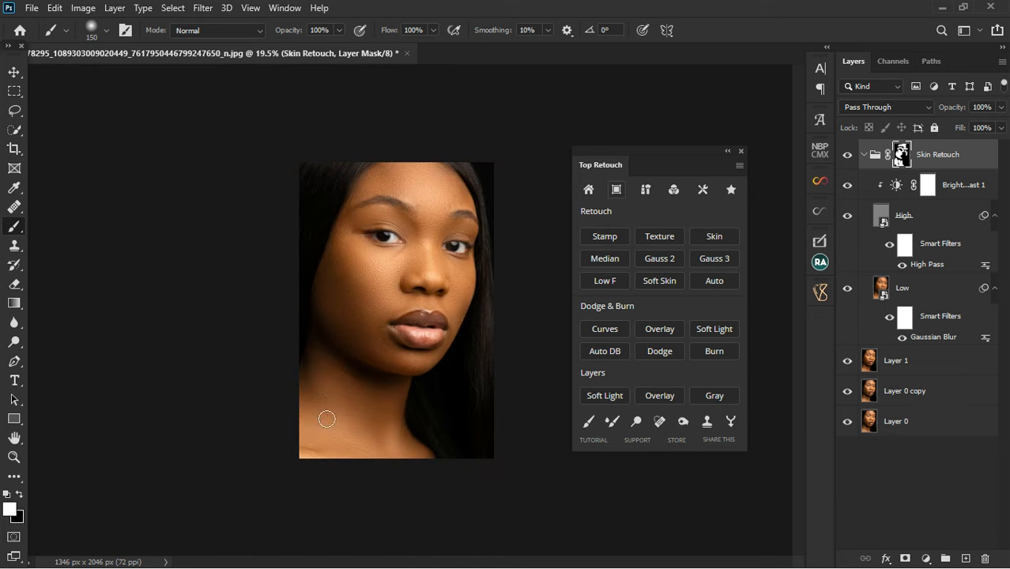
scroll(419, 250, up, 1)
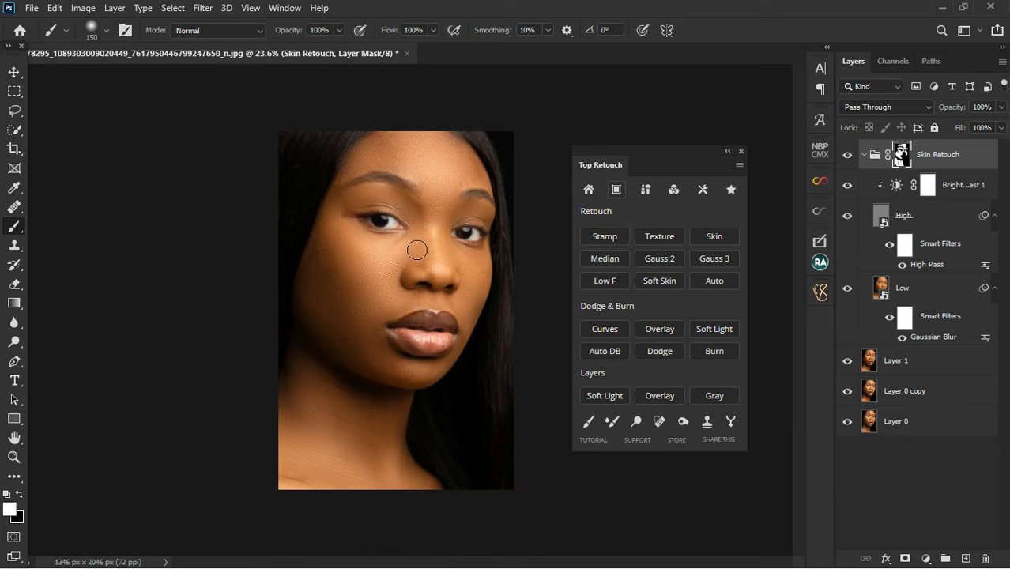
Collapse and hide the Skin Retouch group and delete it
click(982, 158)
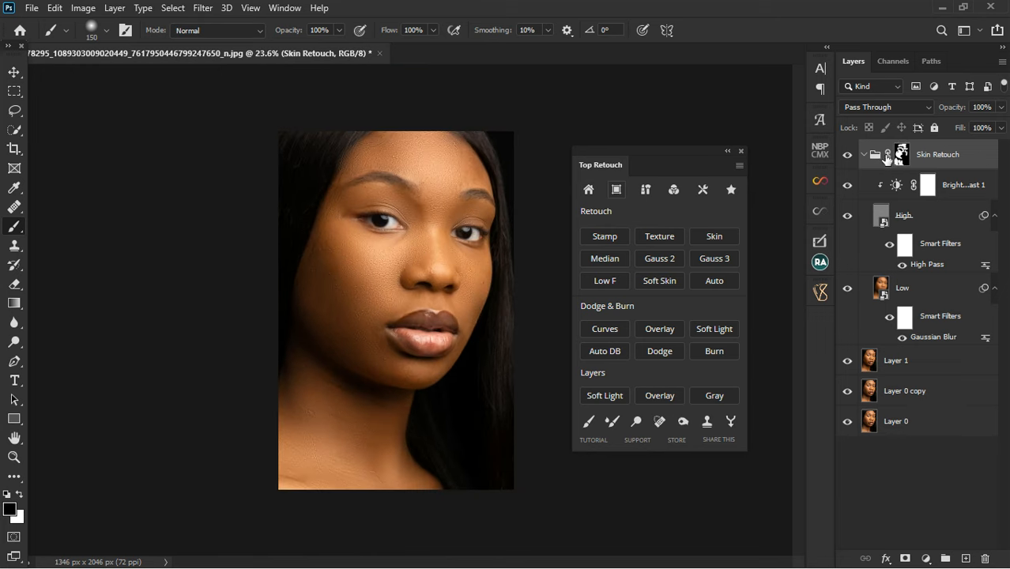
click(863, 155)
click(847, 154)
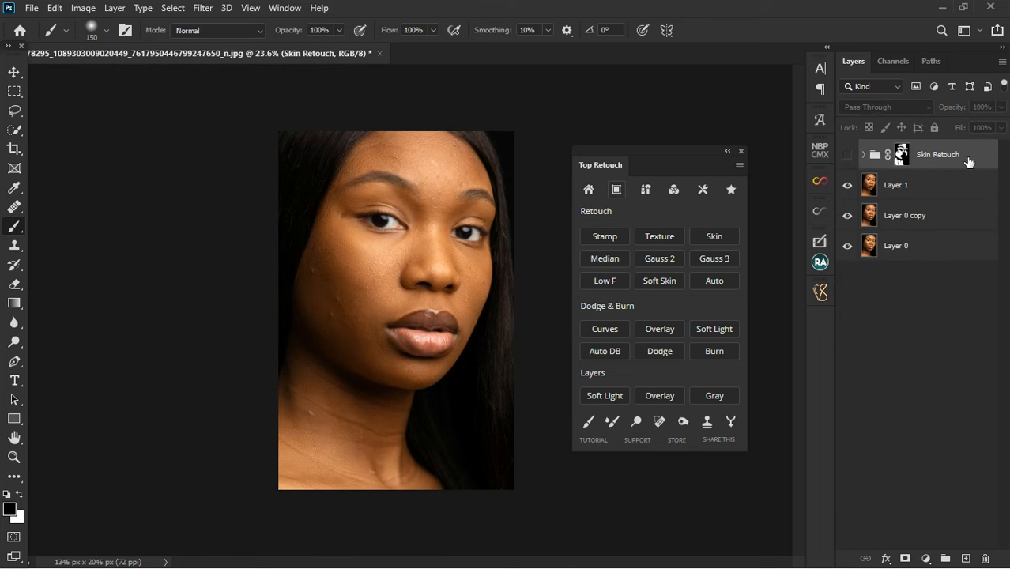
key(Delete)
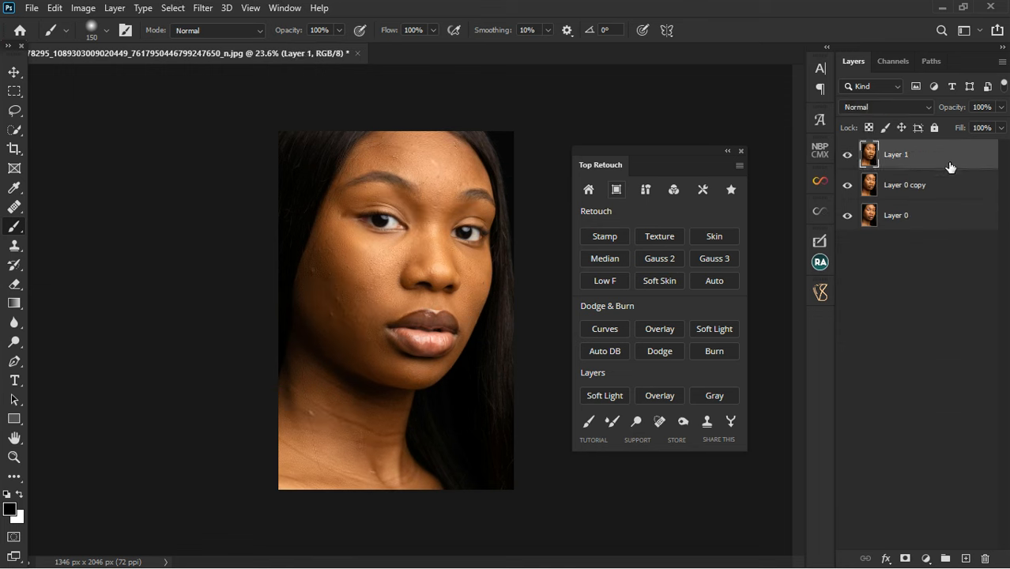
Run the Top Retouch Median function and set the Median radius of the Low layer to 5 pixels
click(606, 257)
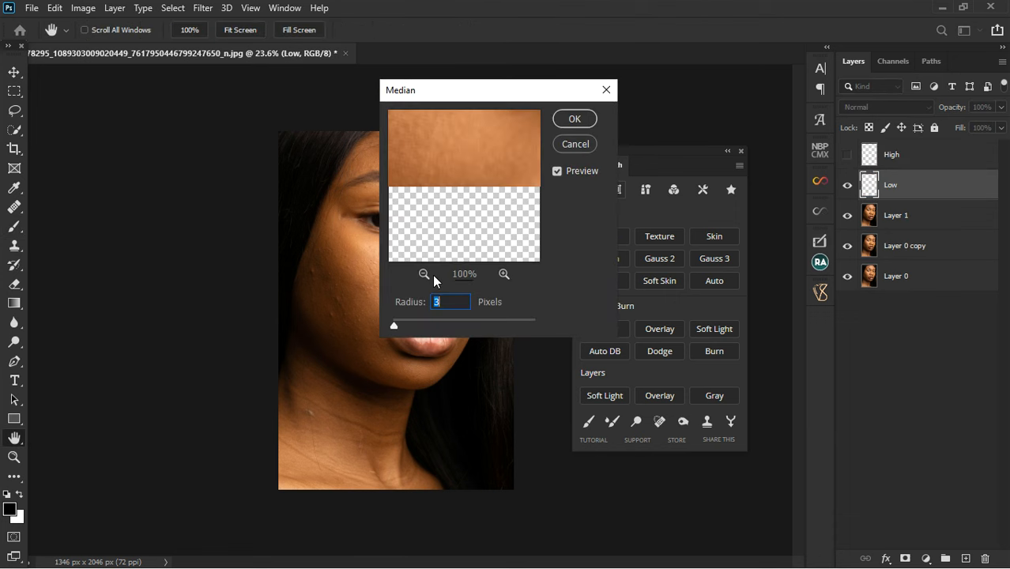
drag(492, 99, 638, 96)
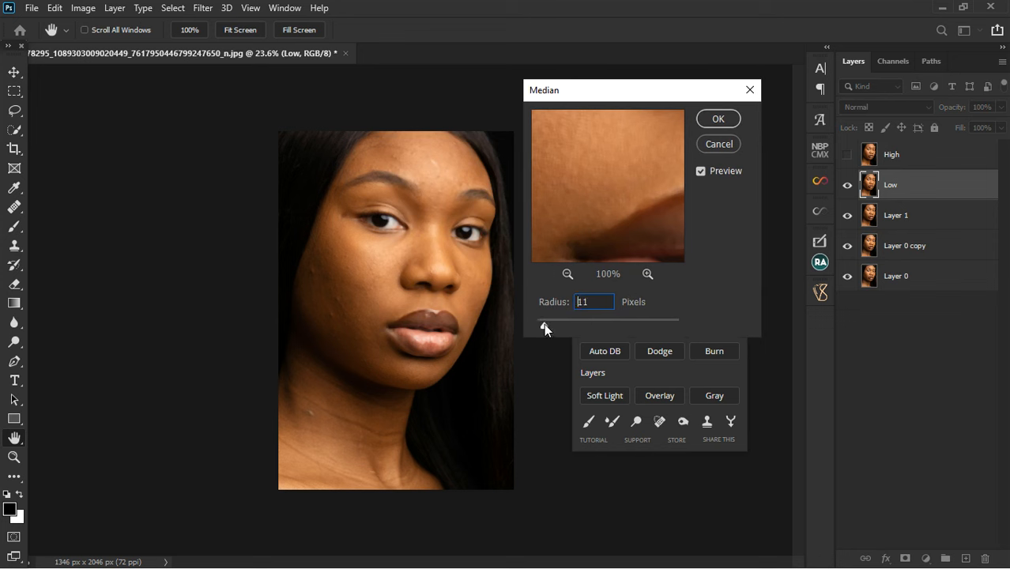
click(384, 264)
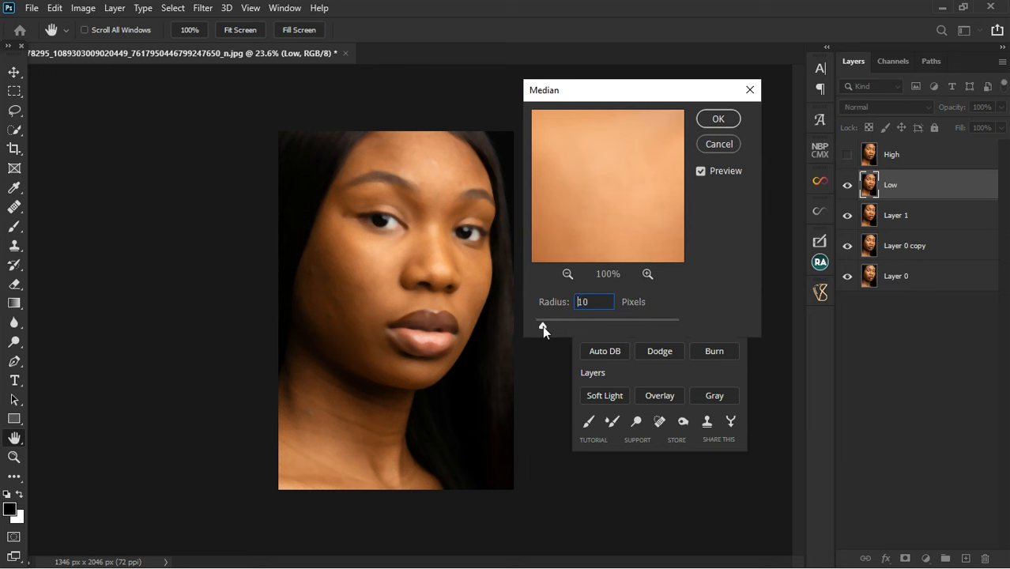
double_click(585, 307)
text(5)
click(716, 120)
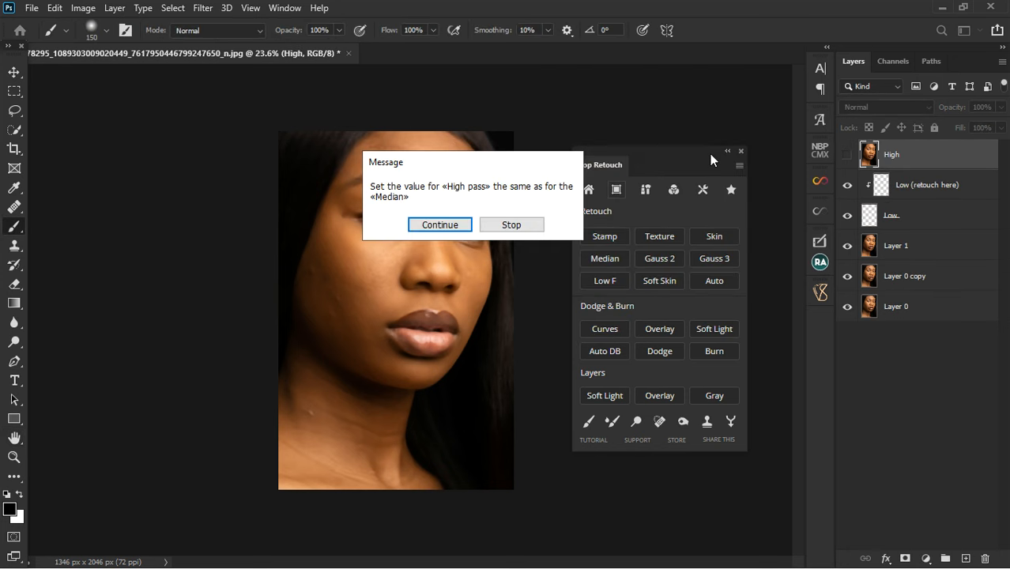
Apply High Pass to the High layer with a radius of 2.0 pixels and expand the 2 FS - Mediana group
click(443, 228)
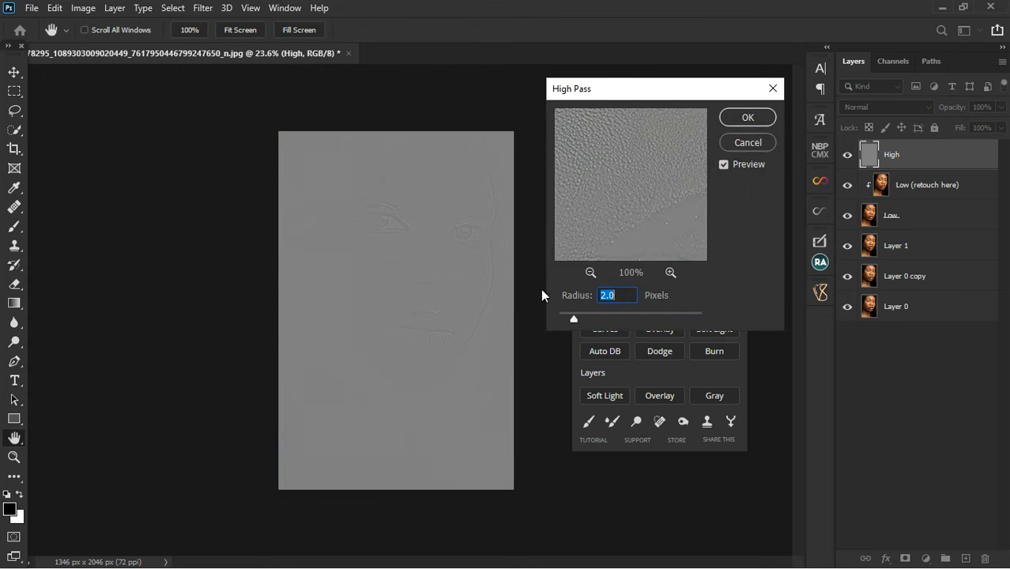
click(737, 121)
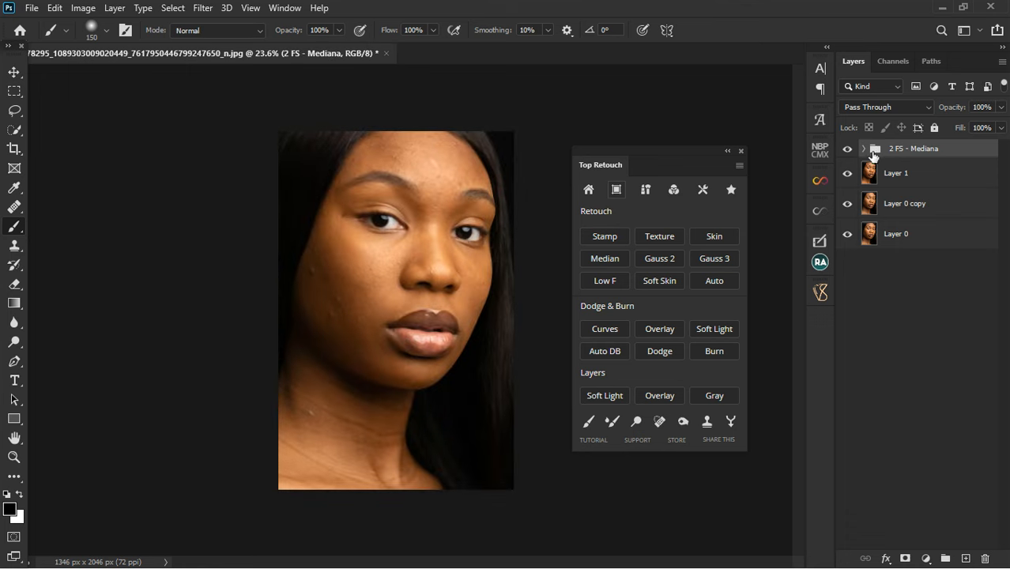
click(864, 148)
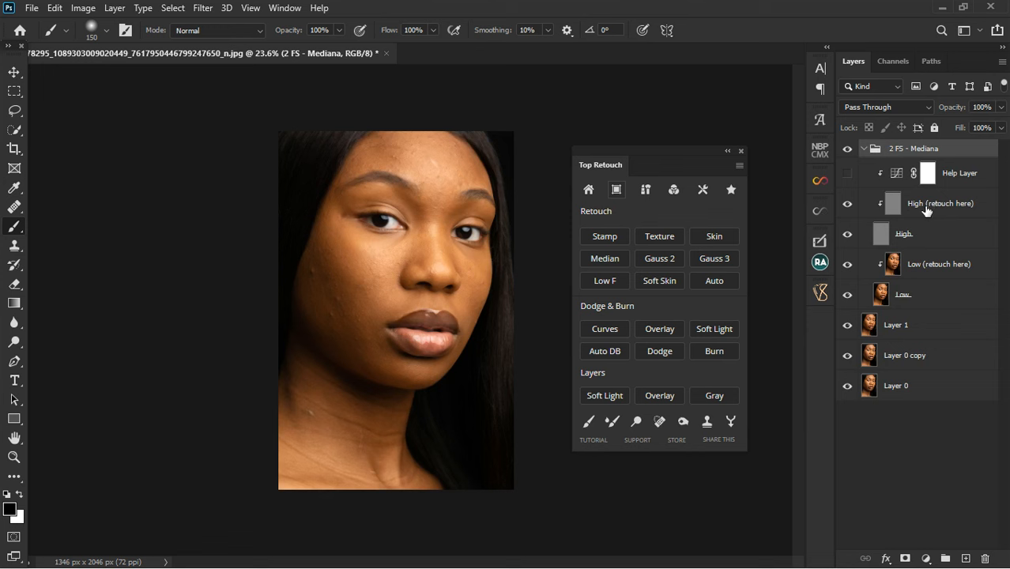
Choose the Mixer Brush for the Low (retouch here) layer and enlarge its size to 200 pixels
click(917, 273)
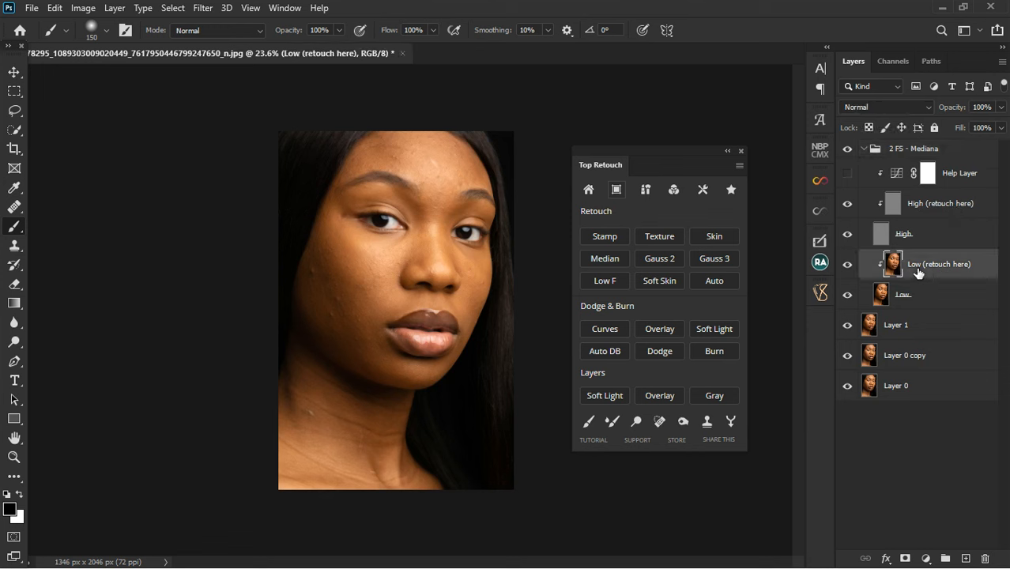
right_click(13, 226)
click(60, 266)
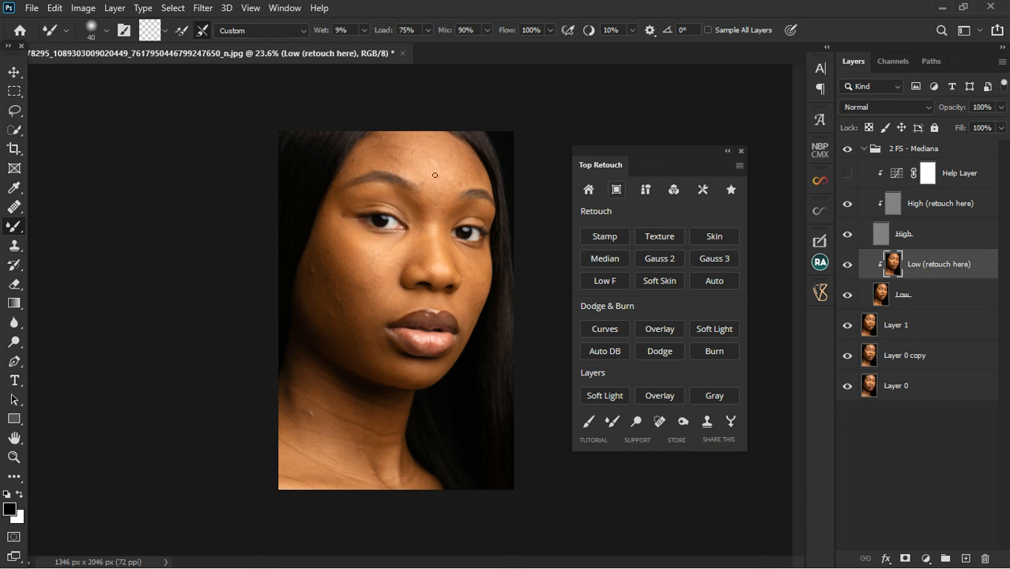
key(bracketright)
key(bracketright)
Choose the Clone Stamp for the High (retouch here) layer and set its sampling to Current Layer
click(943, 207)
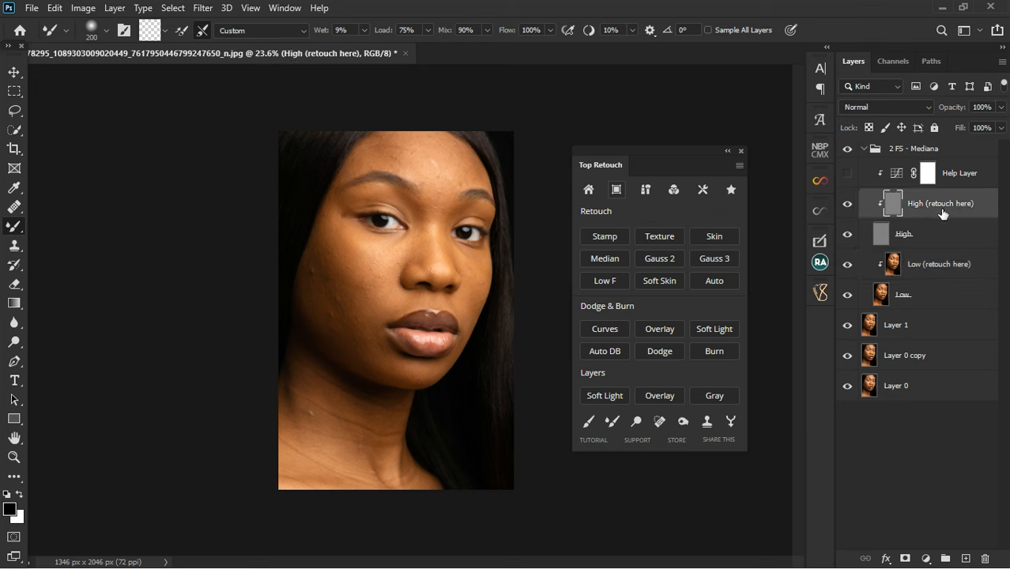
click(14, 247)
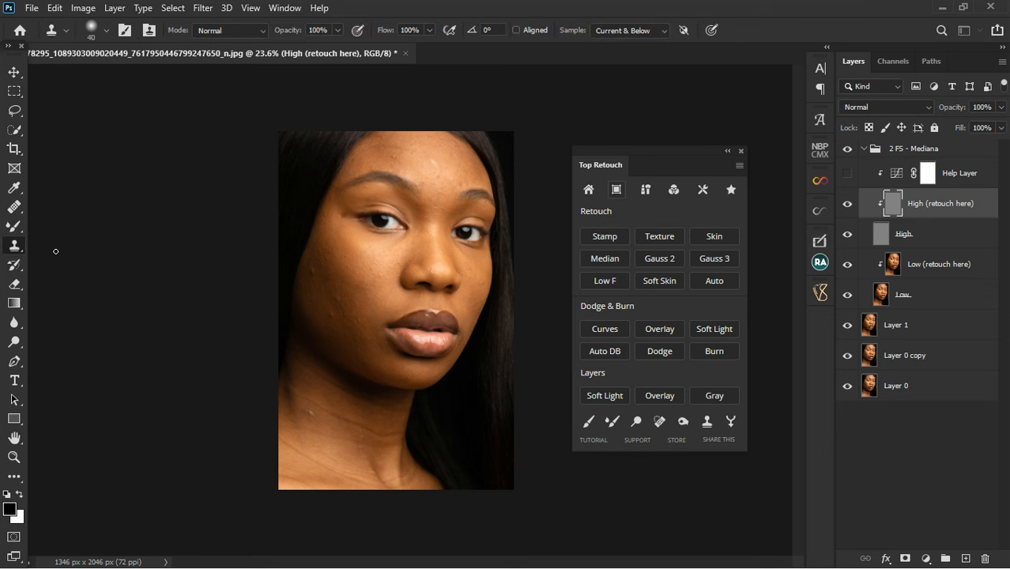
click(55, 251)
click(518, 236)
click(935, 267)
click(933, 209)
scroll(374, 276, up, 5)
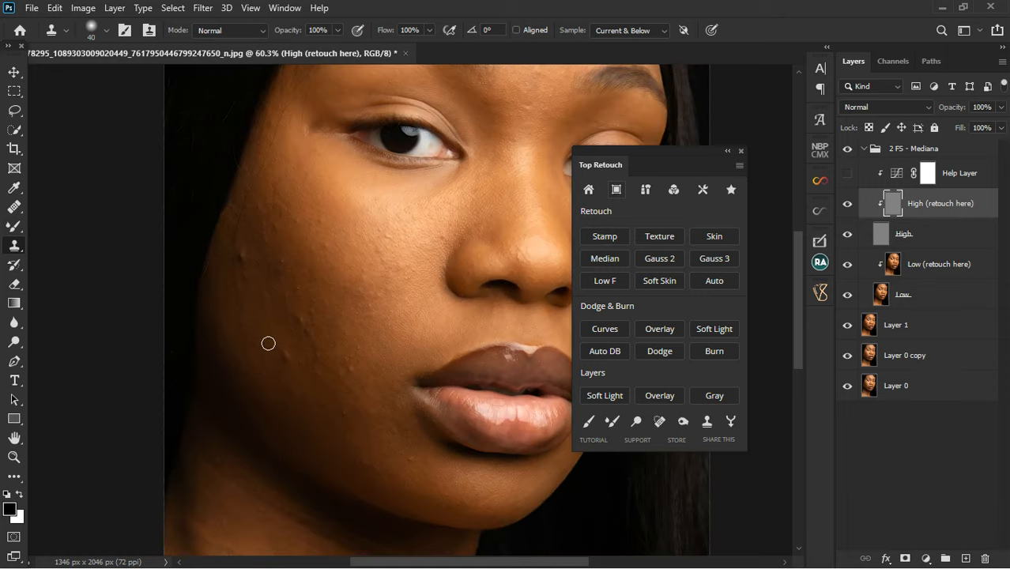
scroll(301, 394, up, 2)
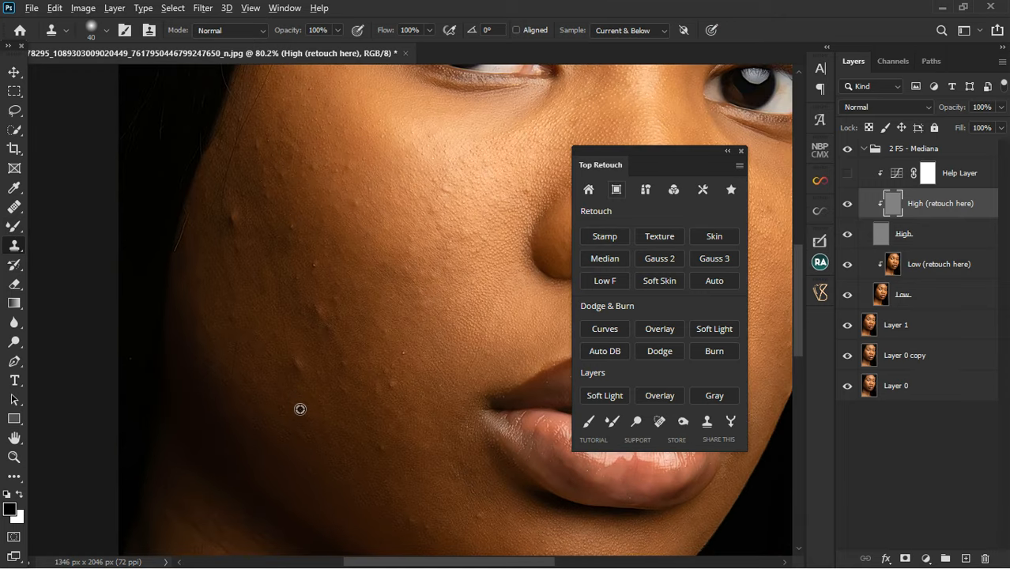
click(660, 31)
click(624, 34)
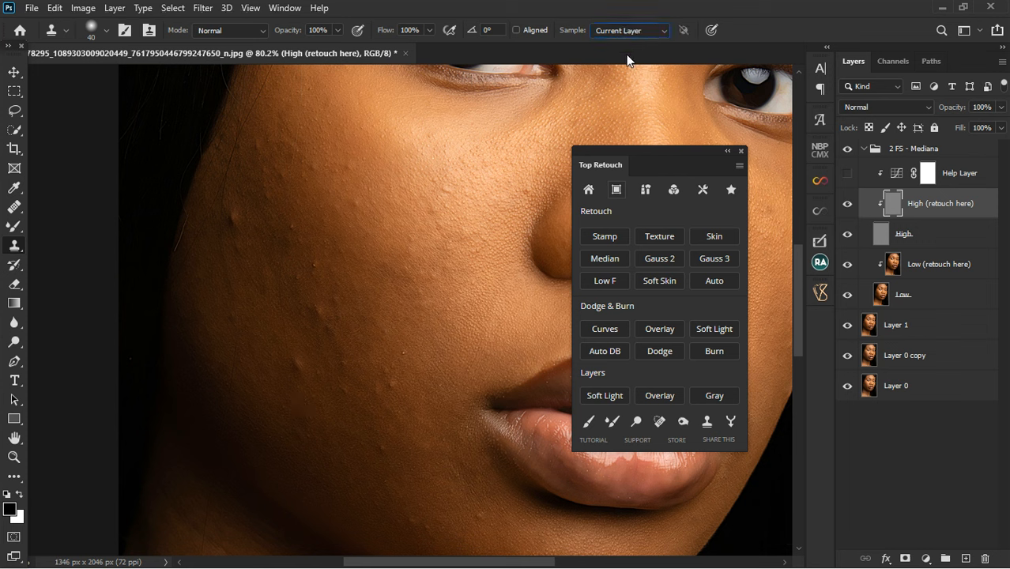
Clone clean skin texture over the bumps on the cheek and jaw on the High (retouch here) layer
alt+click(295, 400)
mouse_move(301, 365)
mouse_down()
mouse_move(314, 390)
mouse_move(308, 365)
mouse_move(320, 366)
mouse_move(338, 332)
mouse_up()
alt+click(392, 346)
drag(410, 405, 395, 395)
click(361, 404)
drag(382, 448, 381, 438)
drag(245, 211, 263, 224)
click(340, 187)
click(371, 223)
click(409, 225)
click(439, 218)
scroll(376, 322, down, 5)
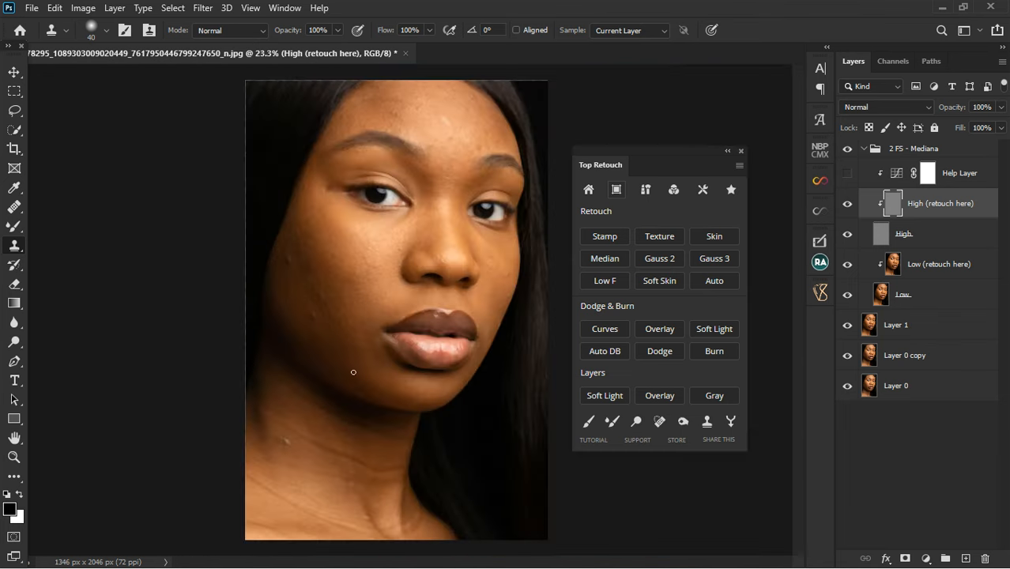
scroll(260, 462, up, 5)
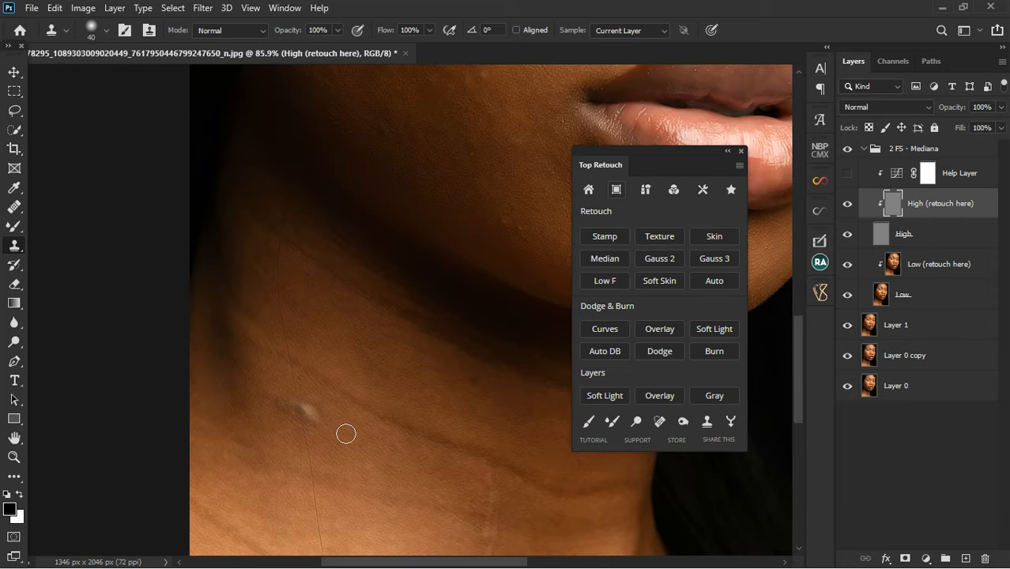
click(411, 426)
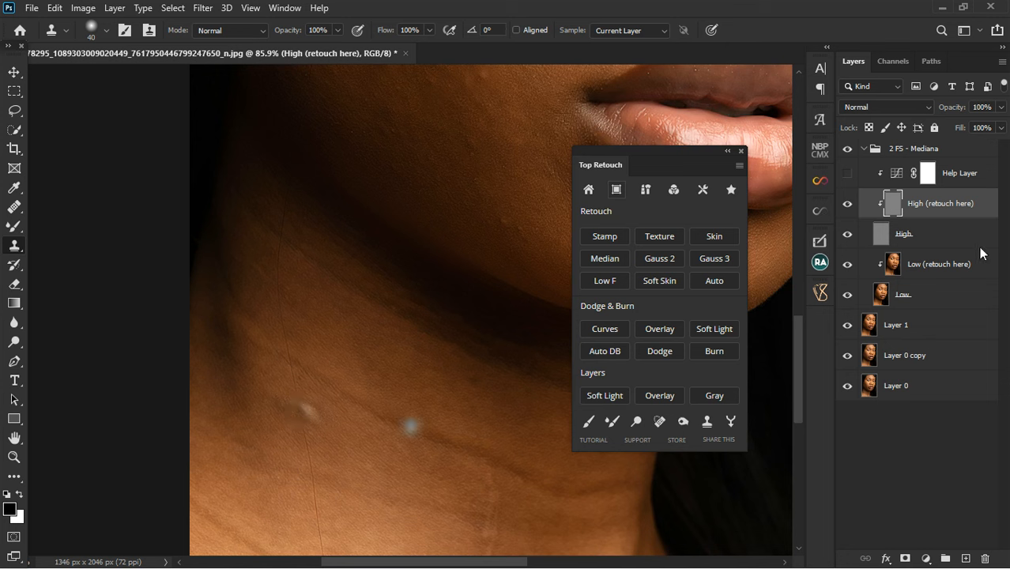
key(ctrl+z)
Blend the light mark on the neck on the Low (retouch here) layer using the Mixer Brush reduced to 70 pixels
click(923, 269)
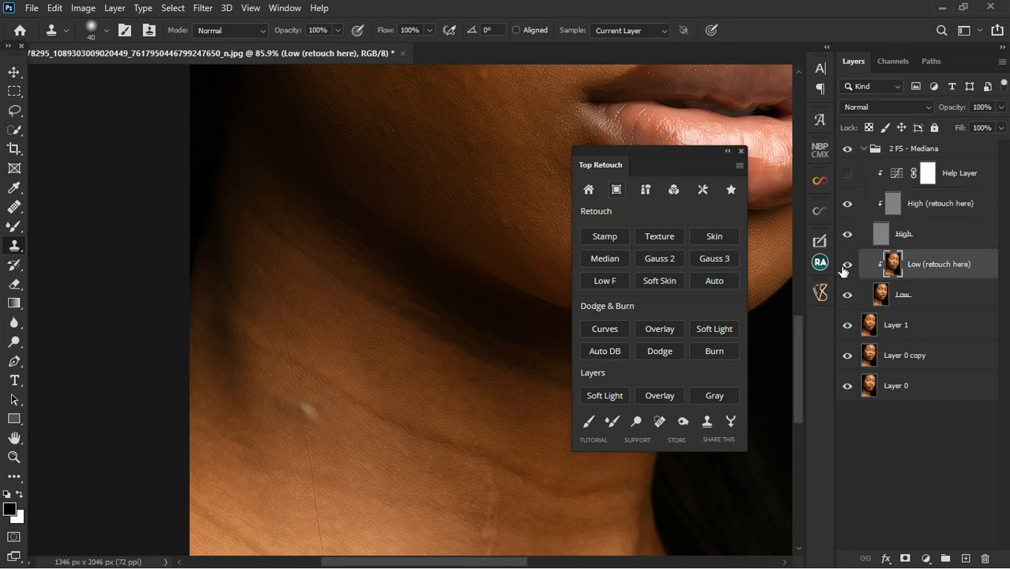
click(14, 227)
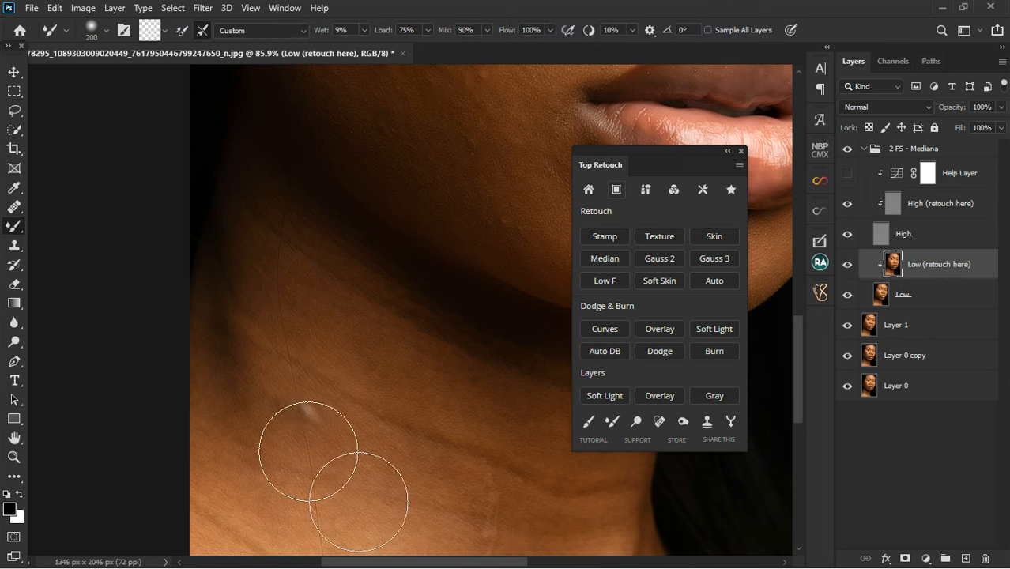
key(bracketleft)
key(bracketleft)
key(bracketleft)
key(bracketleft)
key(bracketleft)
key(bracketleft)
key(bracketleft)
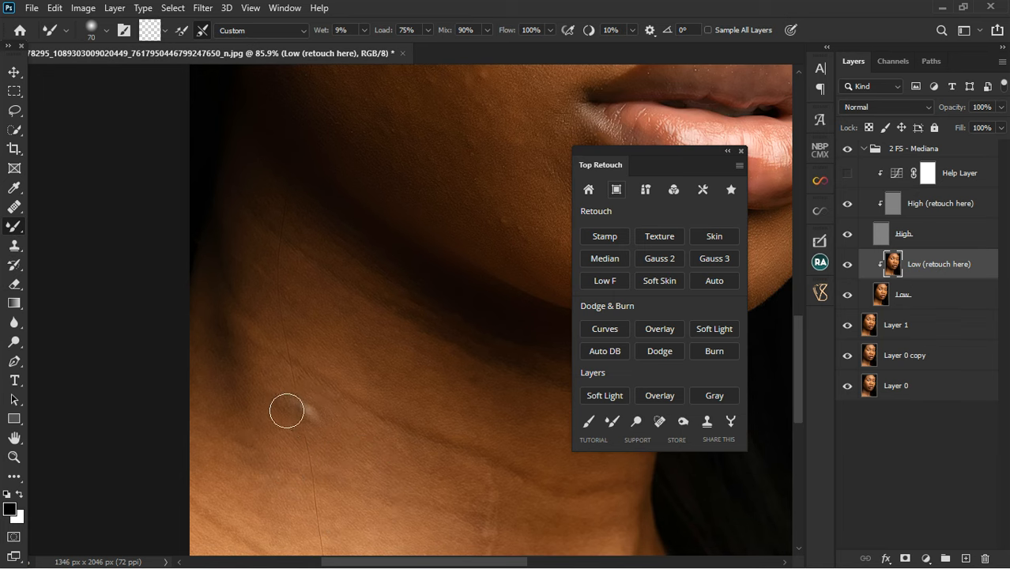
scroll(315, 442, down, 2)
scroll(315, 442, down, 2)
scroll(309, 278, down, 2)
Smooth the blotchy tones on the cheek and jaw of the Low (retouch here) layer with the Mixer Brush at 125 pixels
scroll(306, 263, up, 4)
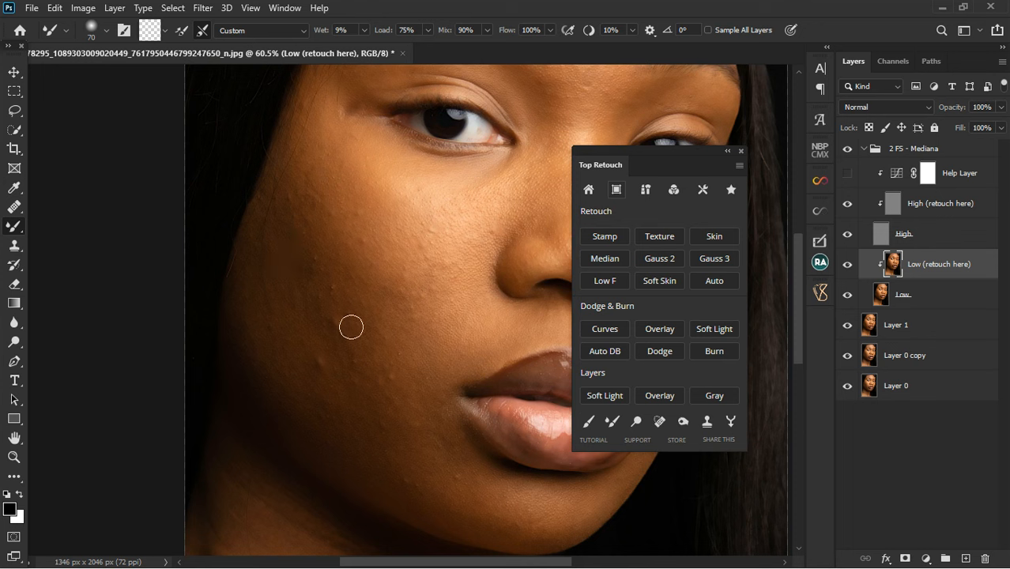
key(bracketright)
key(bracketright)
key(bracketright)
key(bracketright)
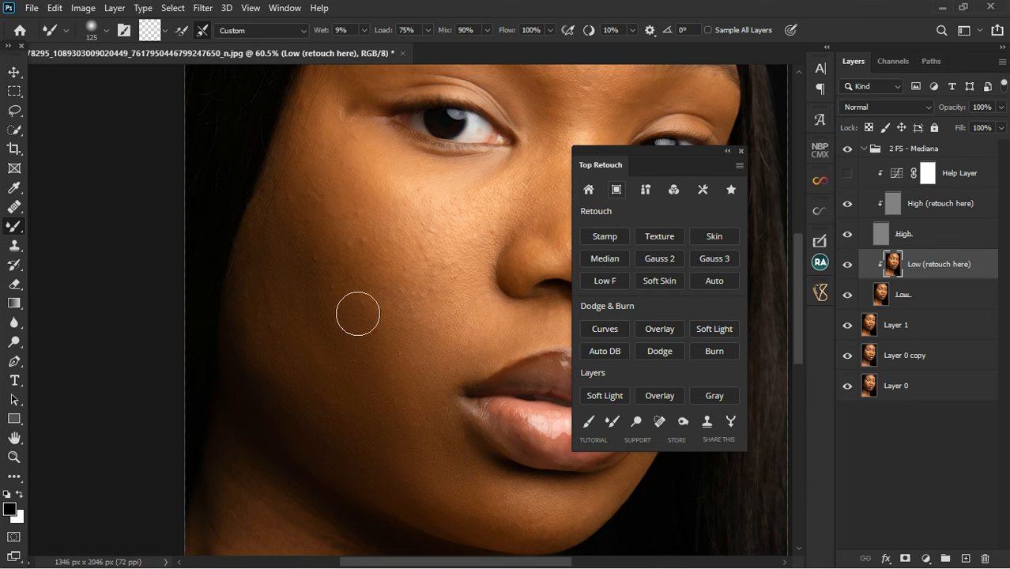
Smooth the tones of the forehead, nose and skin around the eyes on the Low (retouch here) layer with the Mixer Brush
scroll(258, 399, down, 4)
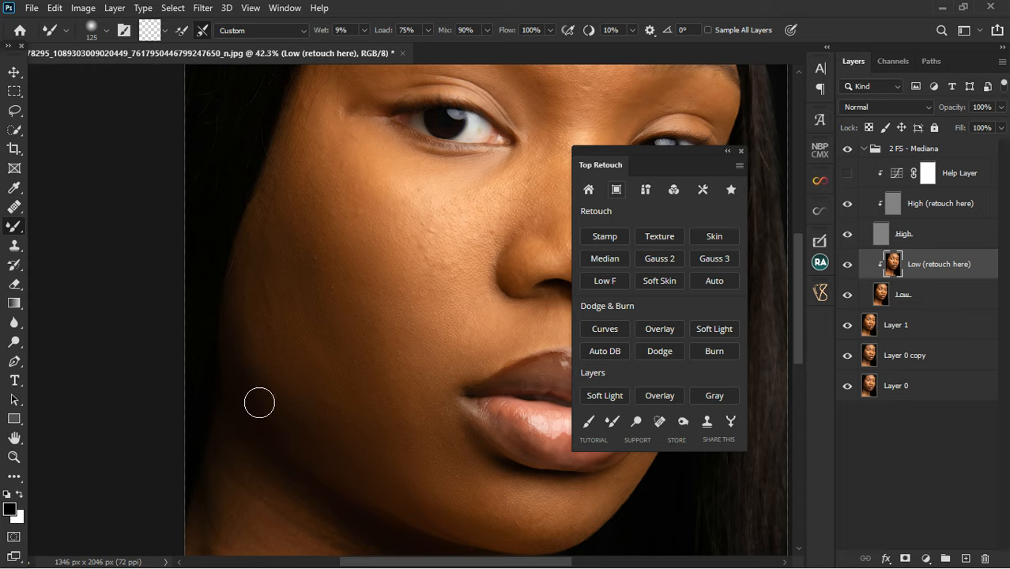
scroll(409, 167, up, 4)
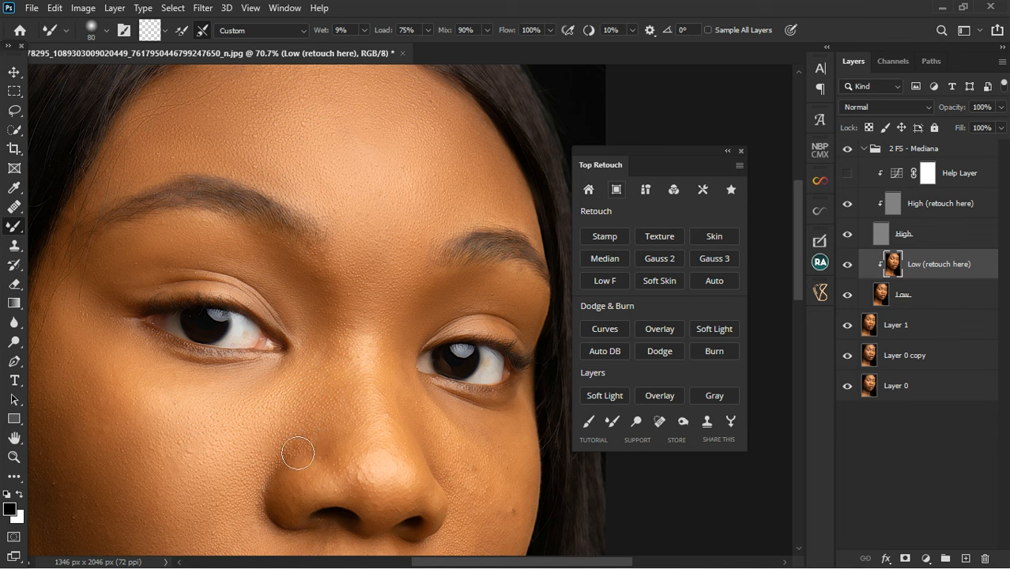
key(ctrl+0)
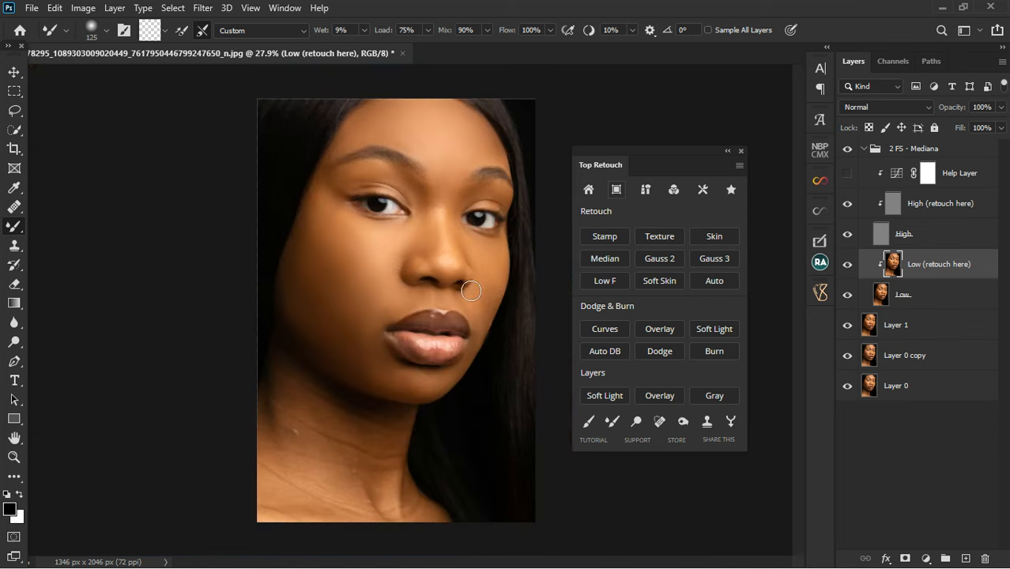
Smooth the light neck mark and remaining uneven facial tones on the Low (retouch here) layer with the Mixer Brush, reduced to 45 pixels
key(bracketright)
key(bracketright)
key(bracketright)
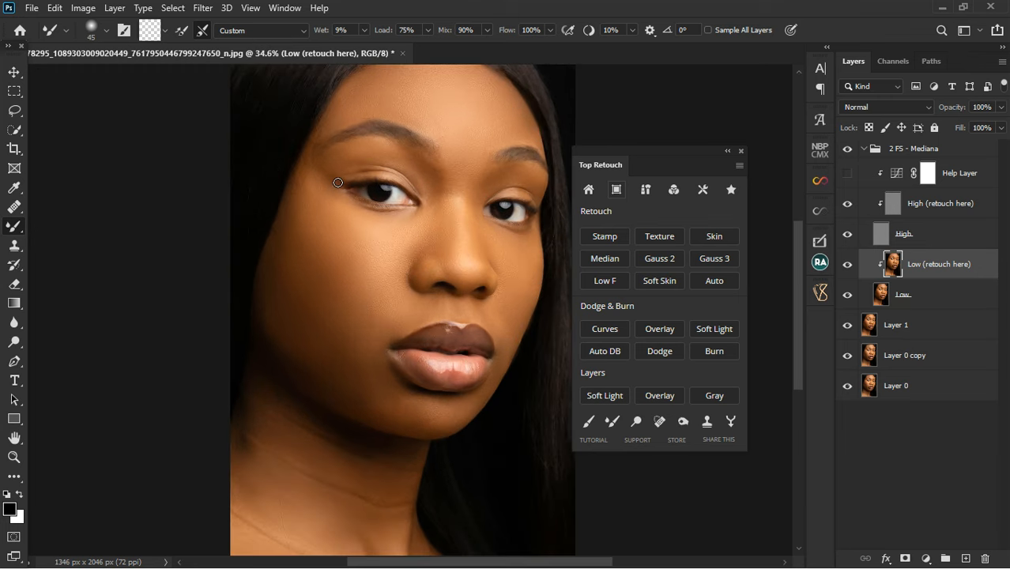
scroll(397, 285, down, 2)
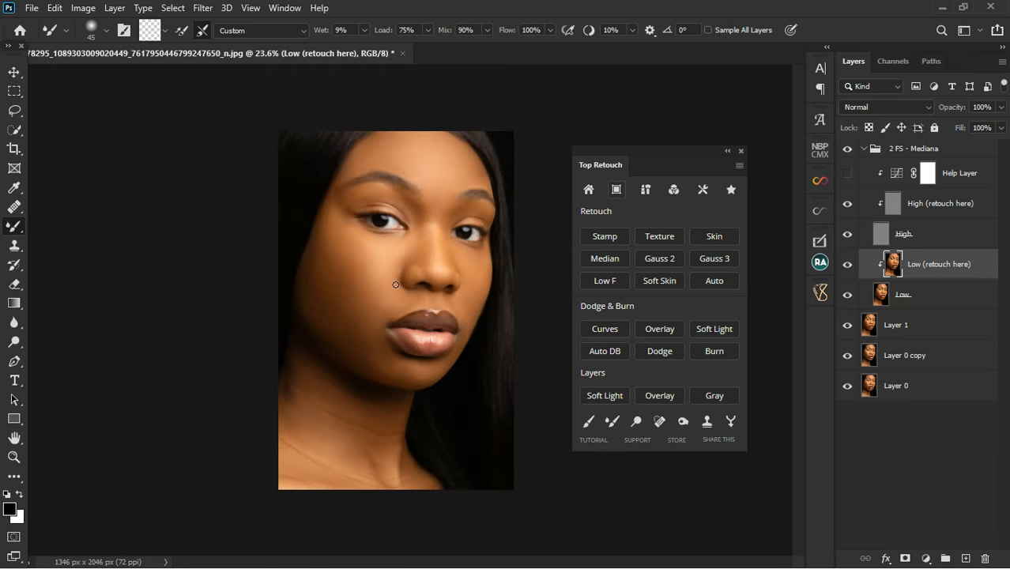
scroll(395, 219, up, 2)
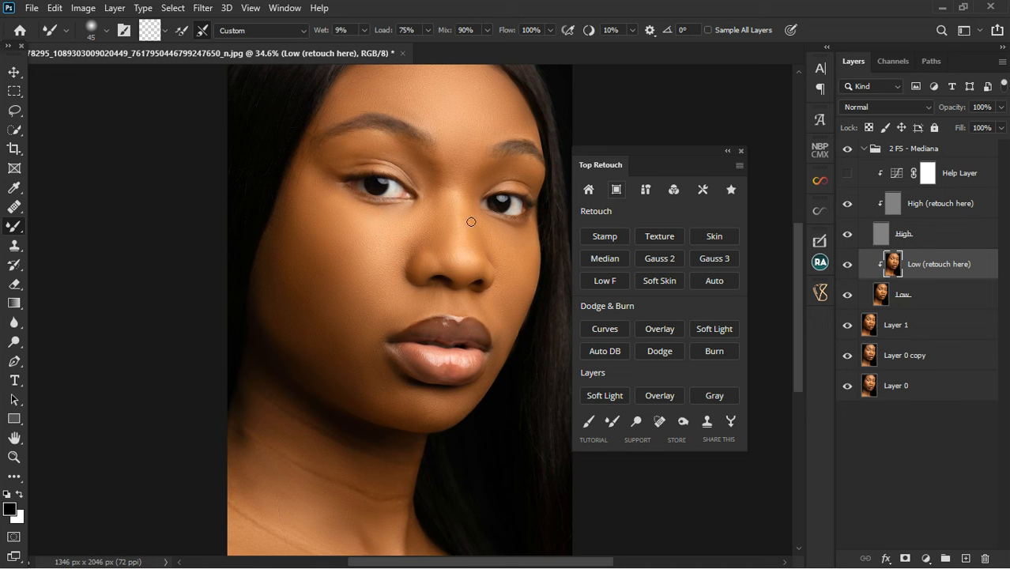
Examine the skin texture up close and compare the portrait with the 2 FS - Mediana group hidden and shown
click(939, 206)
scroll(335, 229, up, 4)
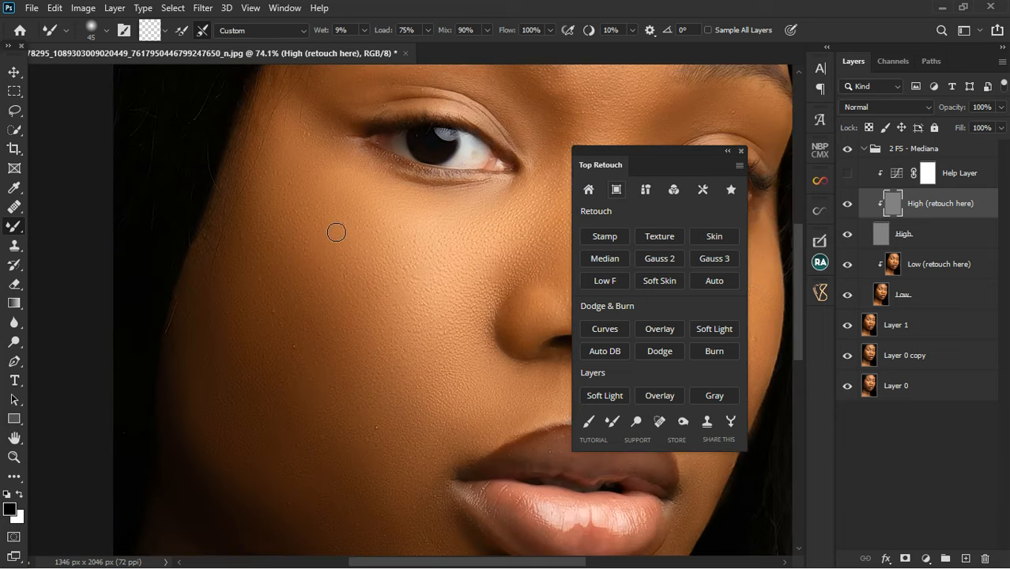
scroll(337, 231, down, 5)
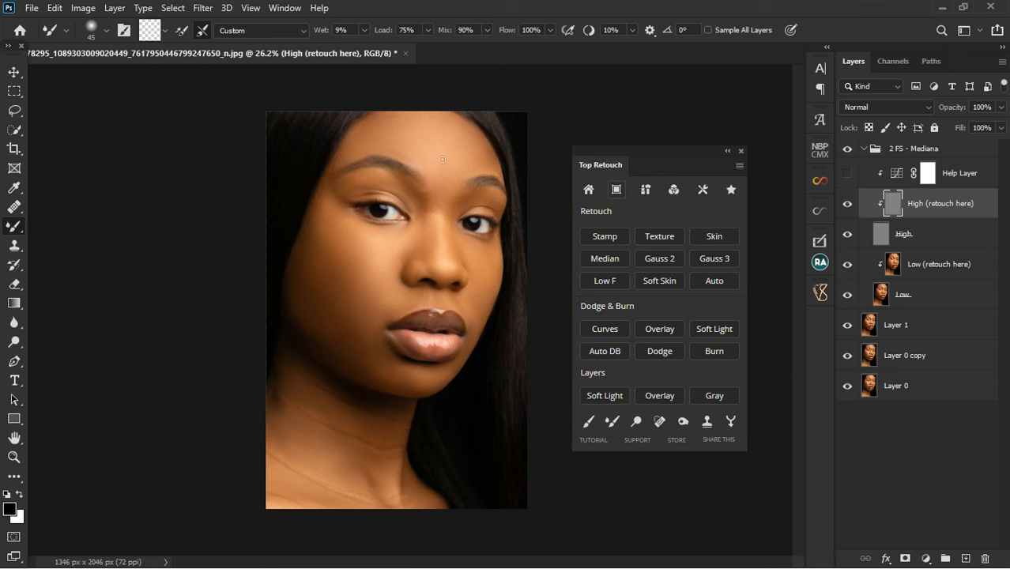
click(849, 150)
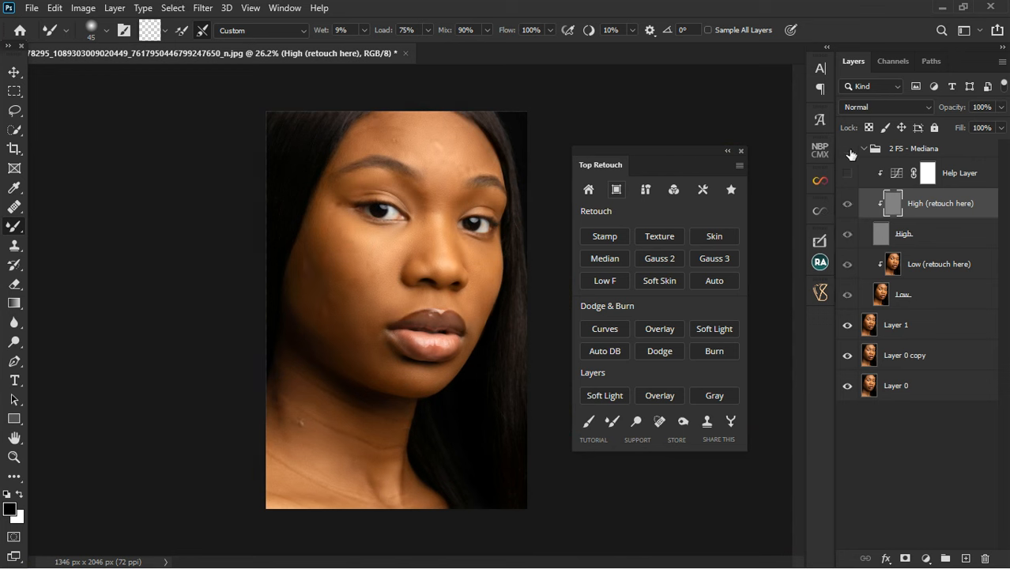
click(848, 150)
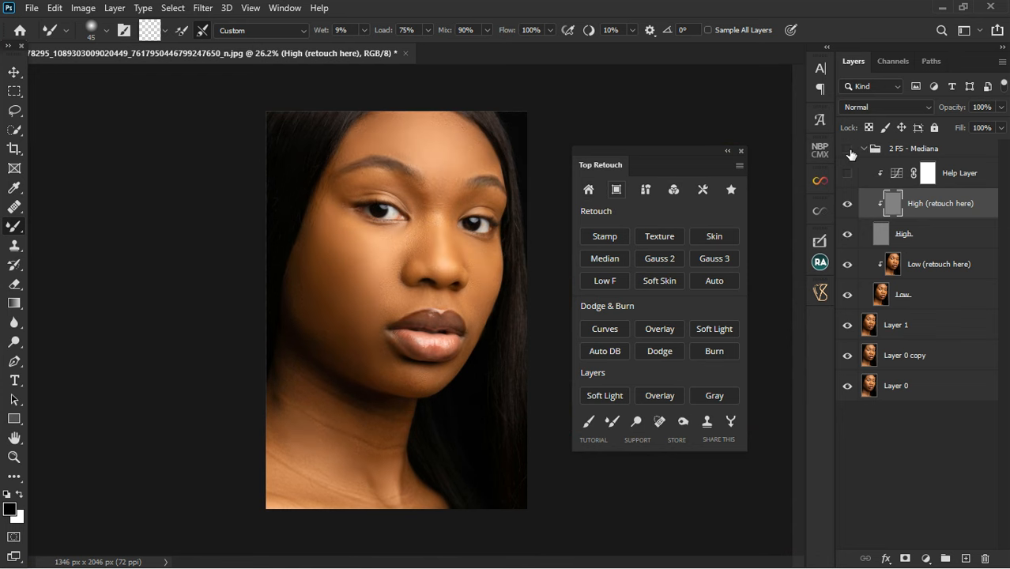
click(849, 151)
scroll(511, 181, up, 4)
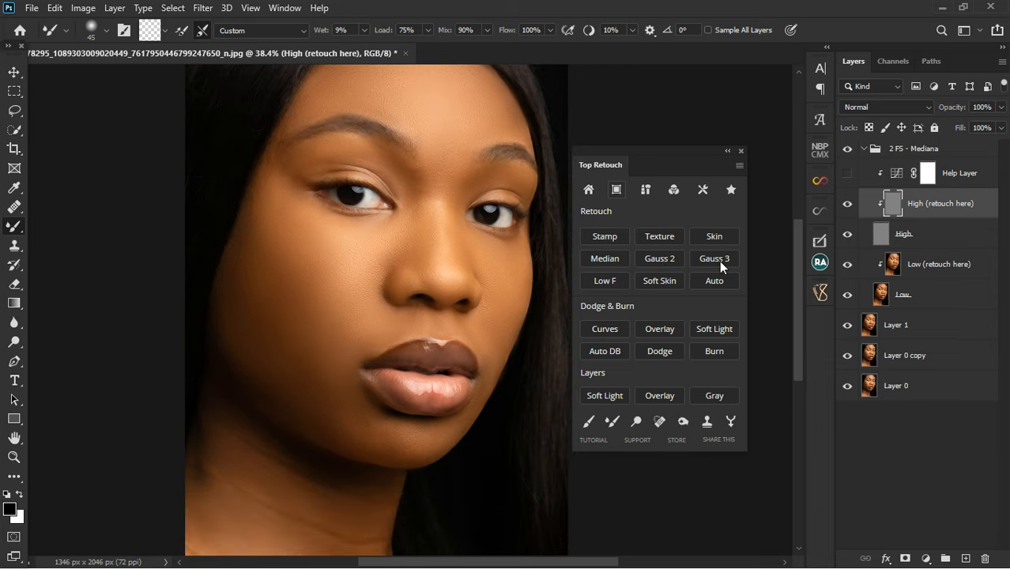
Collapse and hide the 2 FS - Mediana group, leaving Layer 1 selected
click(870, 153)
click(863, 148)
click(847, 148)
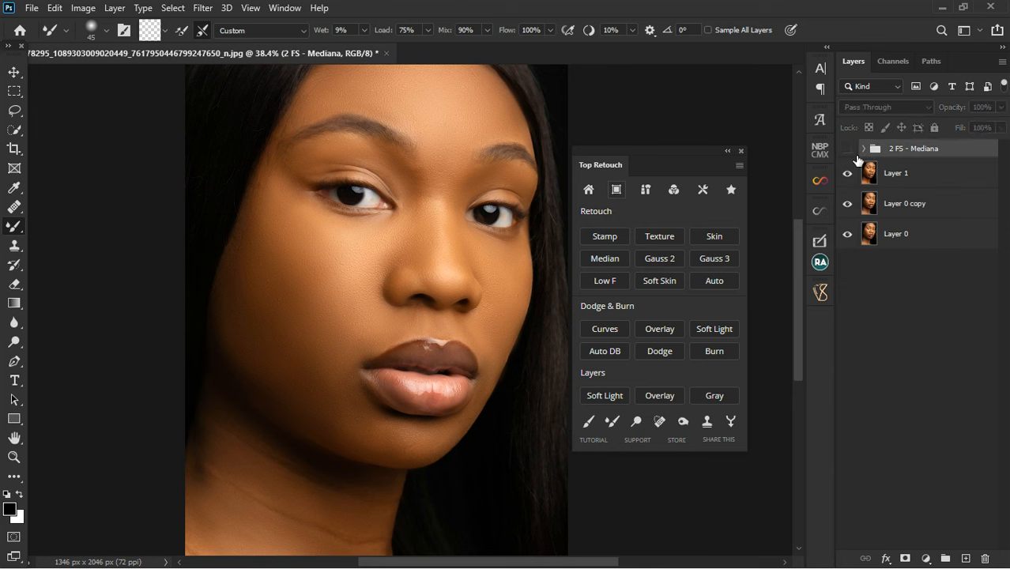
click(917, 180)
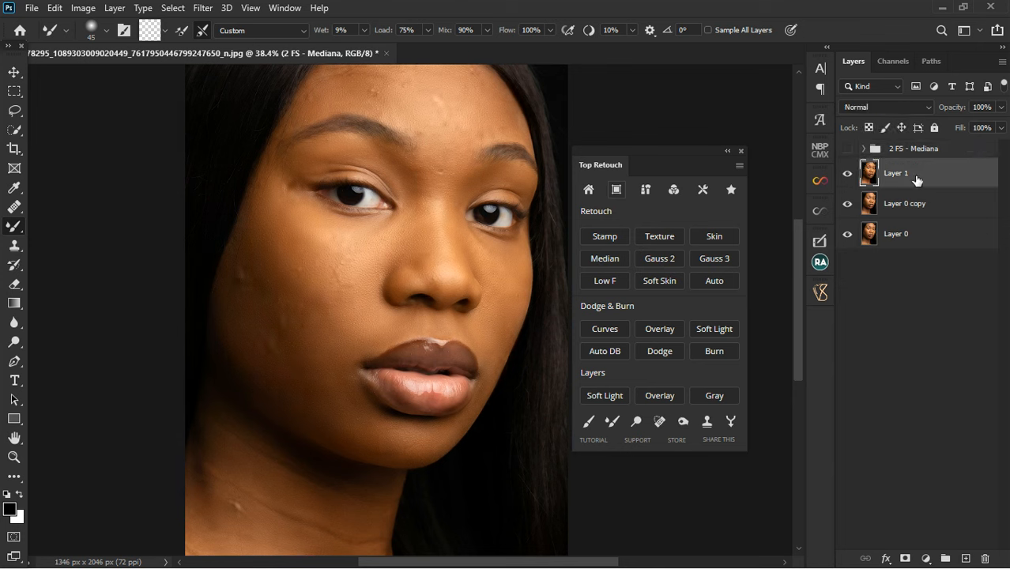
Create a Gauss 3 frequency separation from Layer 1 and inspect its High, Mid and Low retouch layers and the Low layer's Gaussian Blur
click(714, 258)
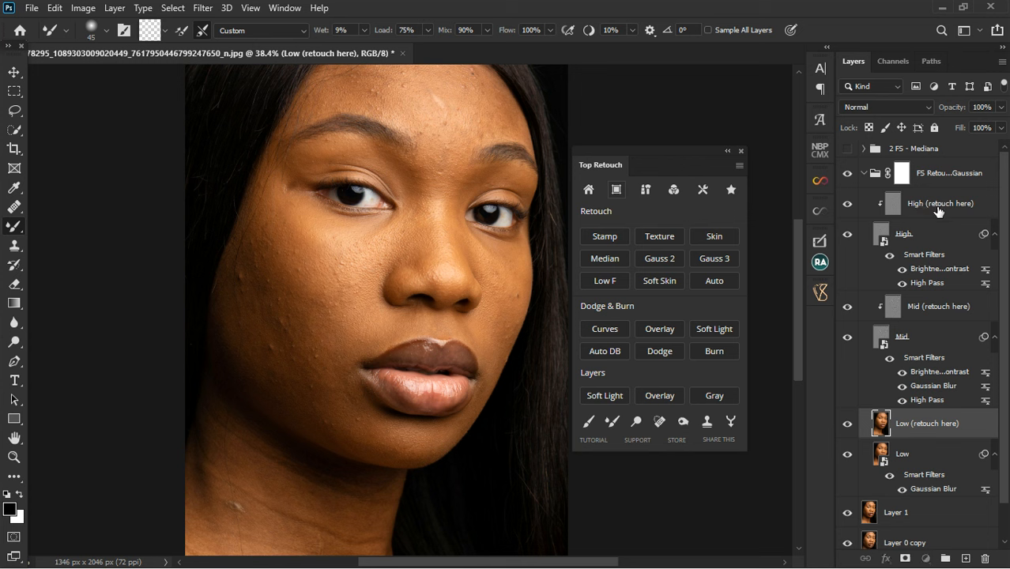
click(936, 207)
click(930, 316)
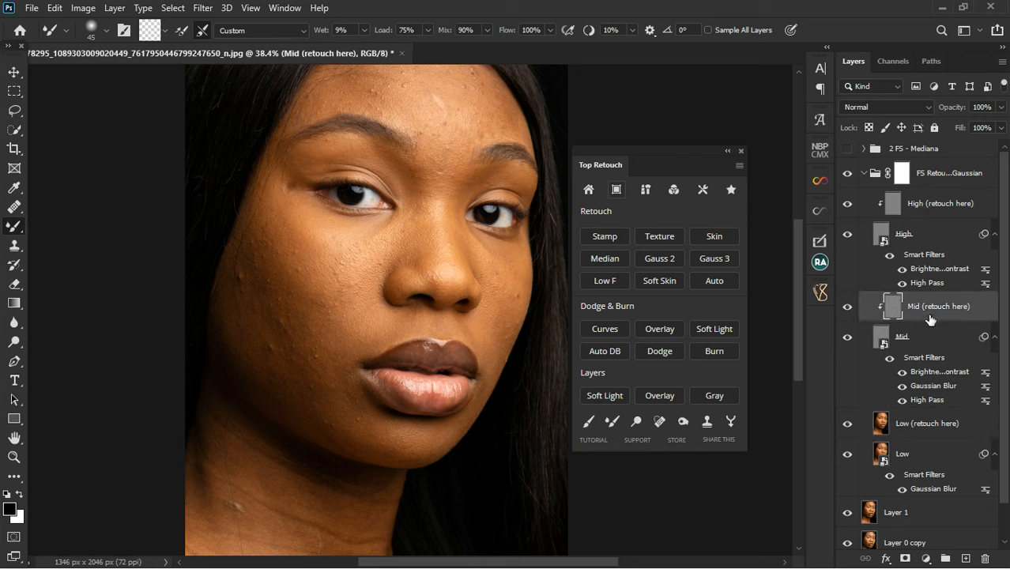
click(926, 431)
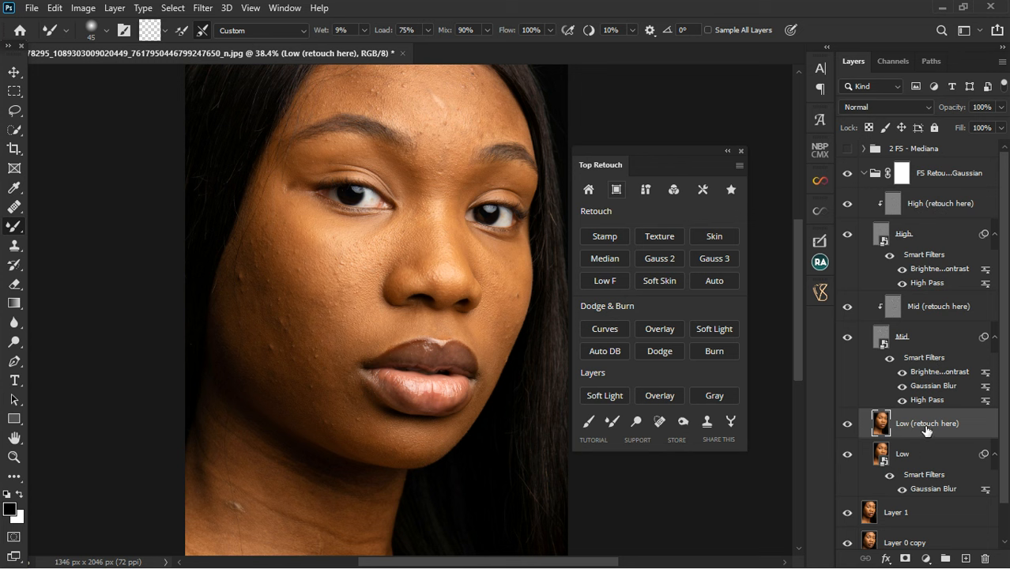
click(928, 309)
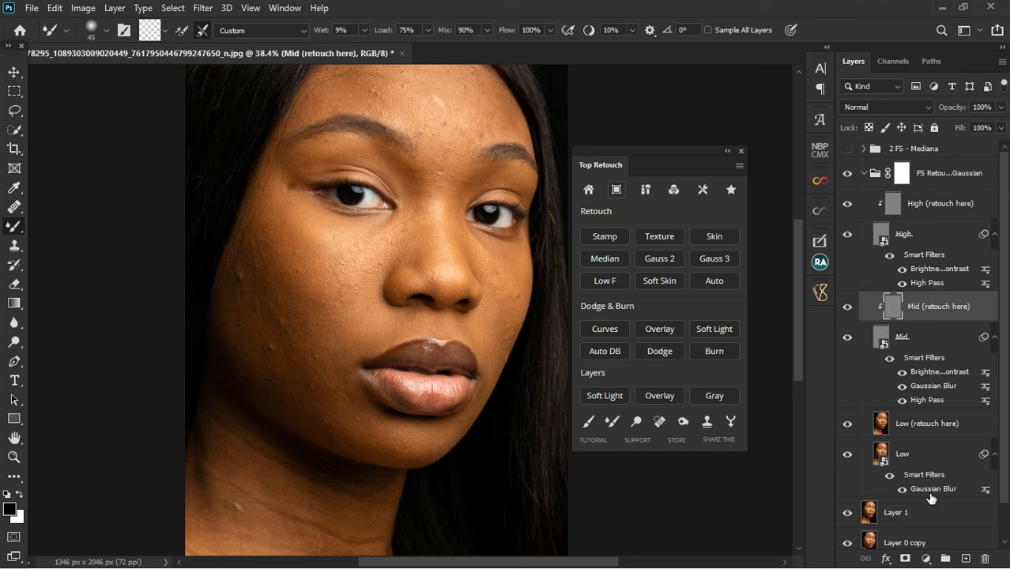
click(934, 430)
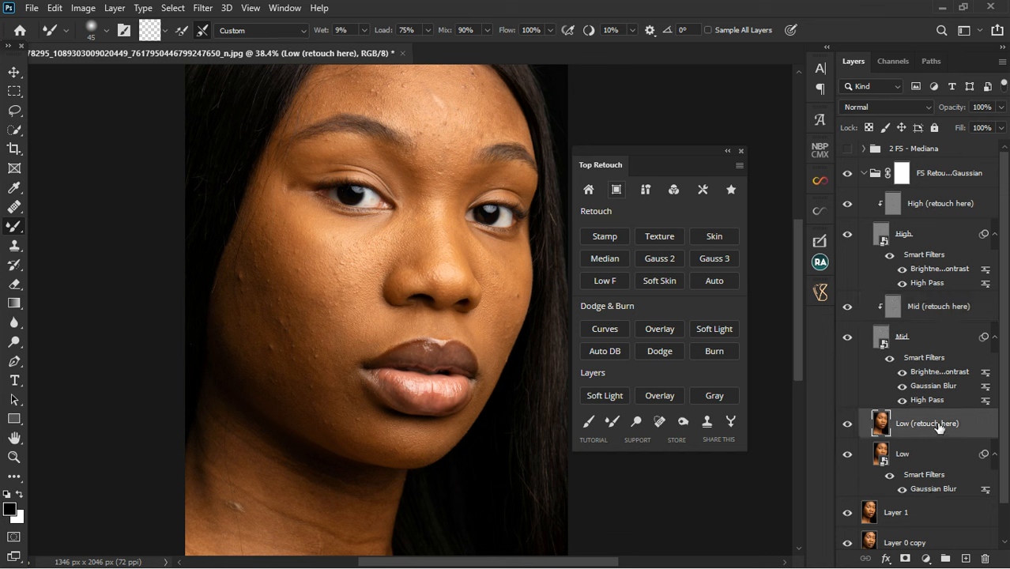
double_click(922, 490)
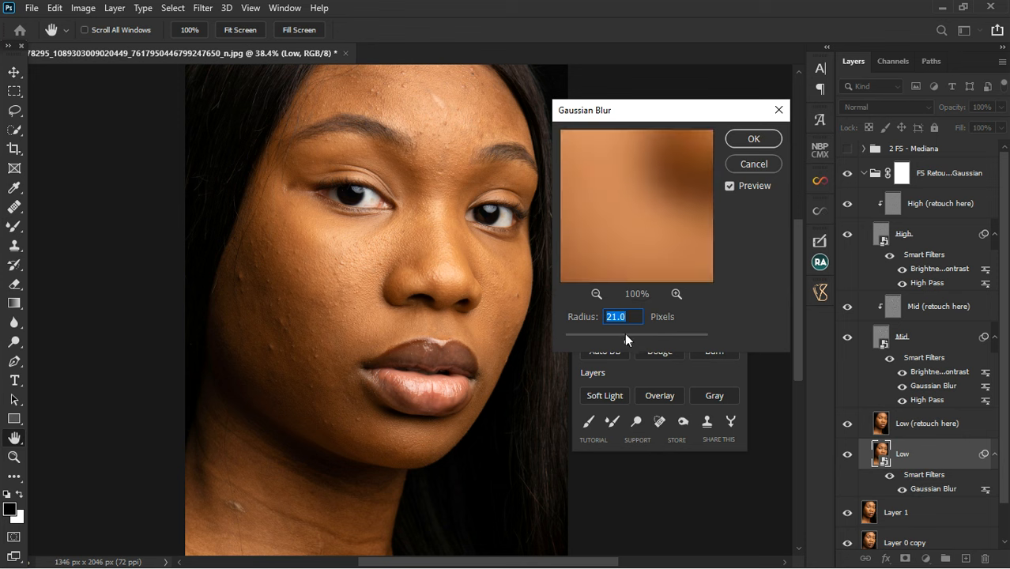
click(745, 164)
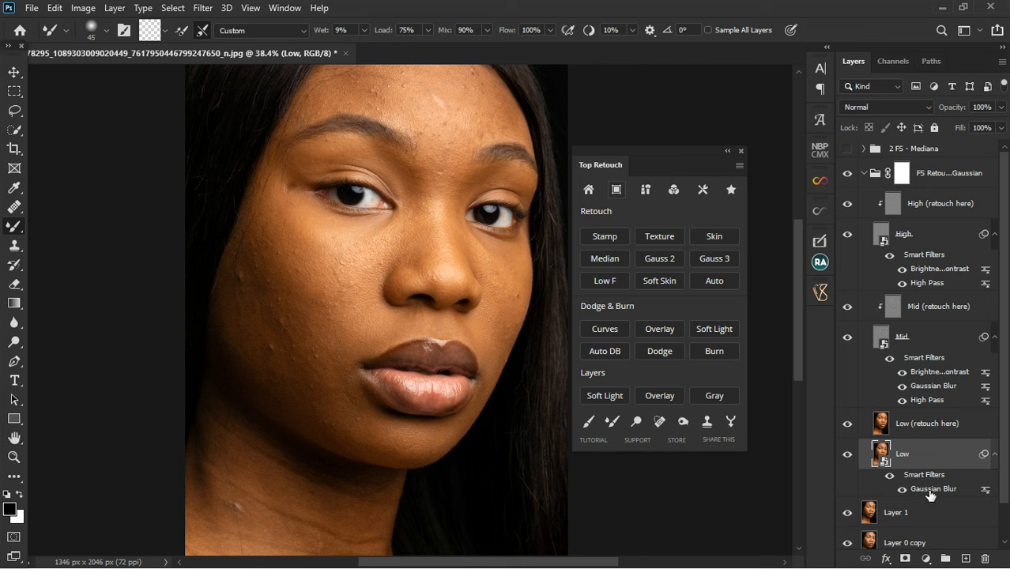
Try smoothing the skin under the eye on the Low (retouch here) layer with the Mixer Brush at 125 pixels
click(921, 430)
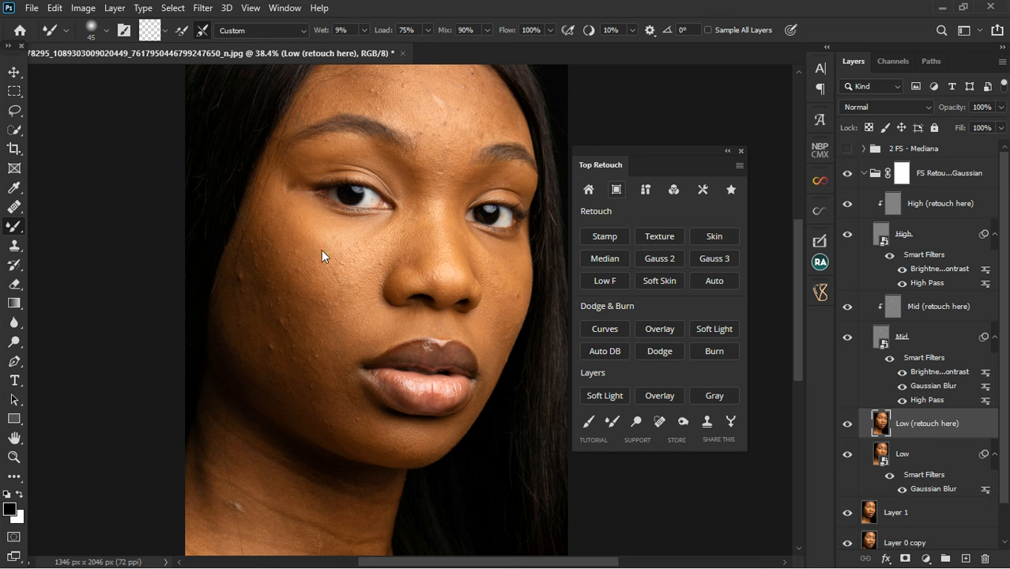
key(bracketright)
key(bracketright)
key(bracketright)
key(bracketright)
key(bracketright)
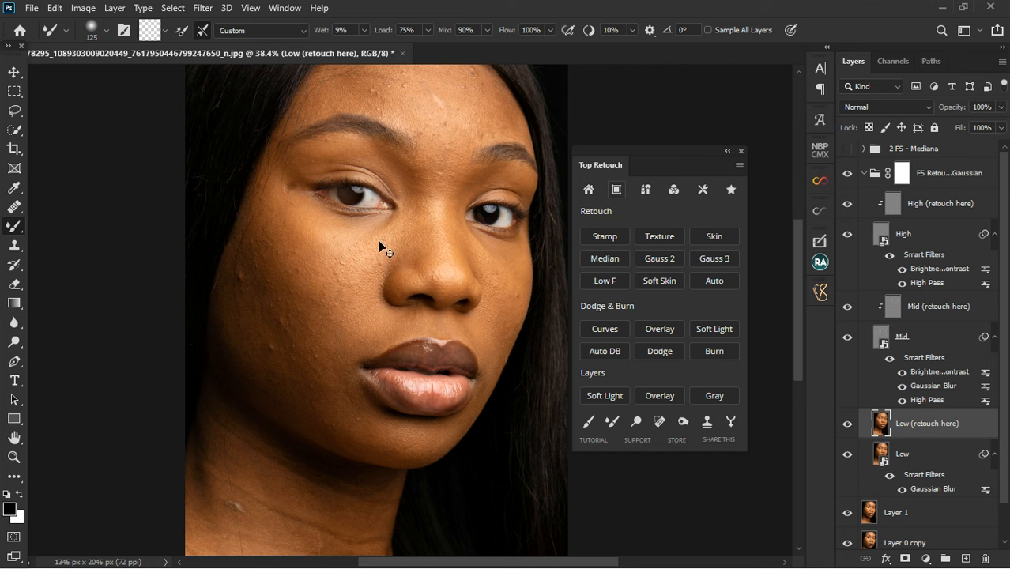
Set the Low layer's Gaussian Blur radius to 2.6 pixels and test the Mixer Brush under the eye on the Low (retouch here) layer
click(923, 464)
double_click(929, 492)
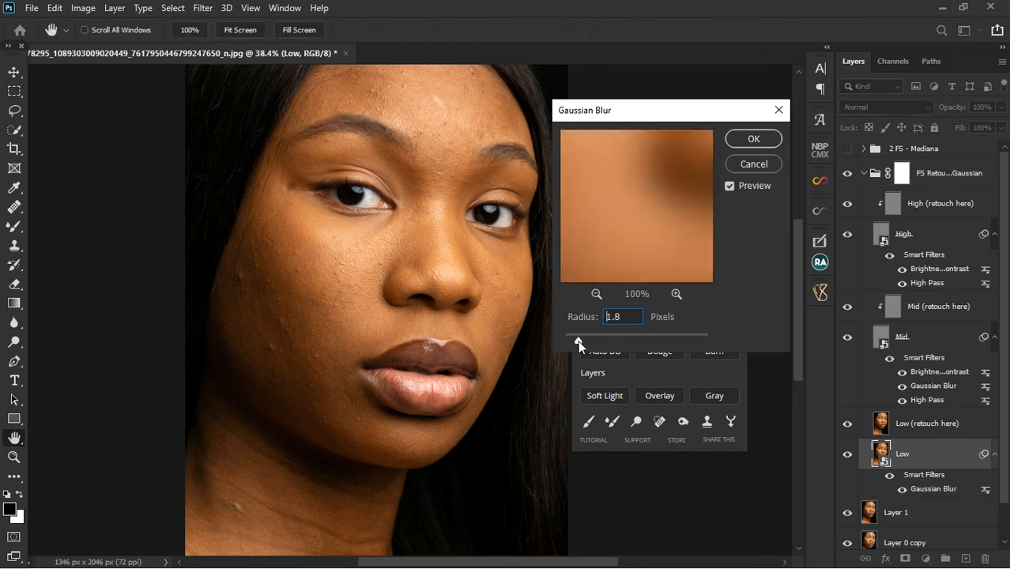
drag(578, 339, 584, 339)
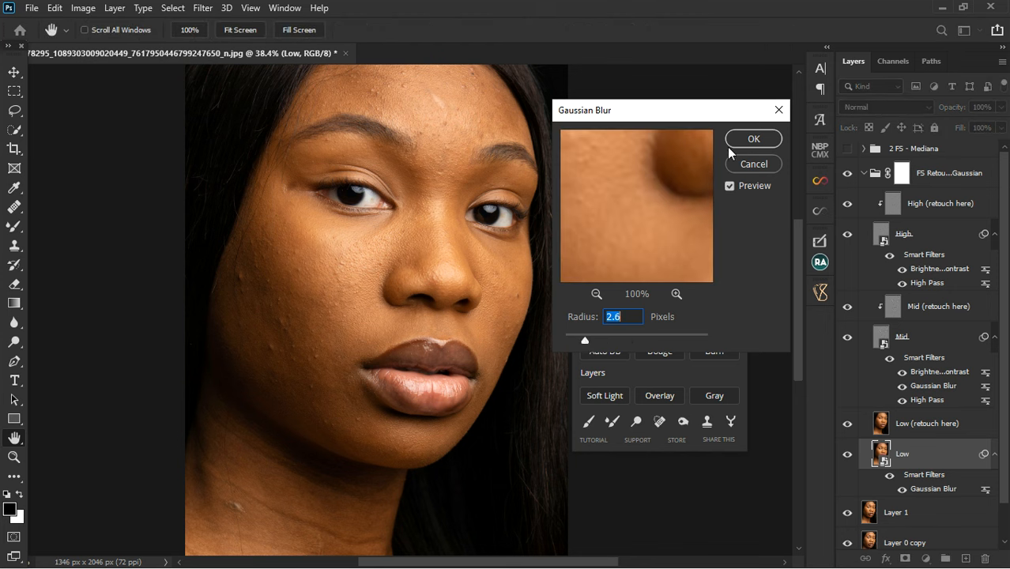
click(750, 139)
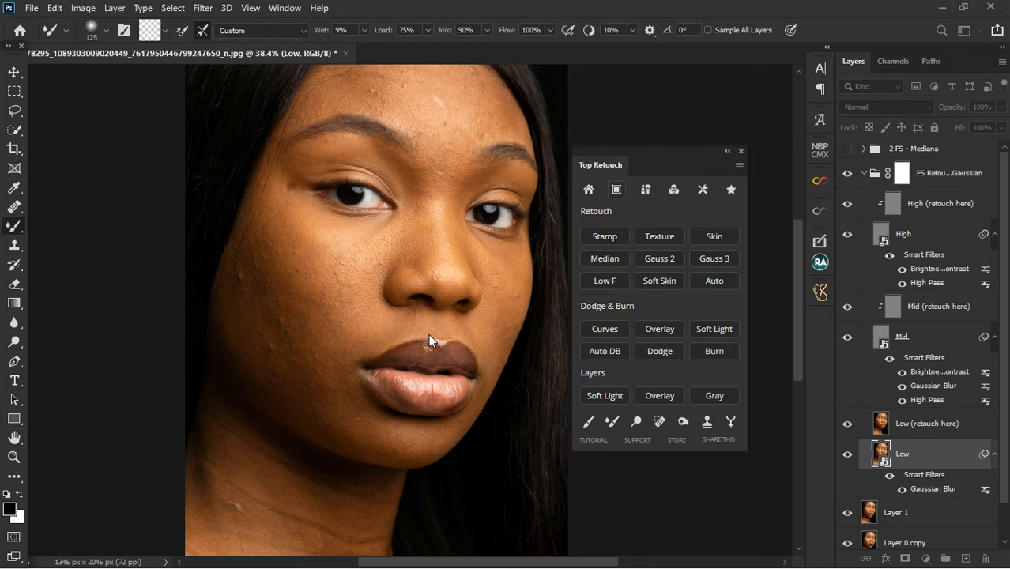
click(929, 426)
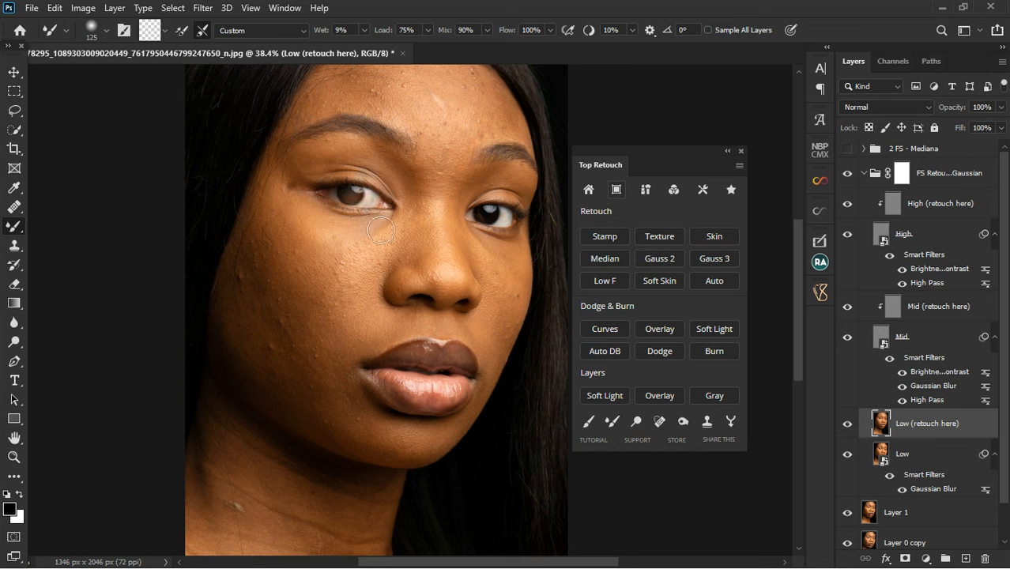
key(ctrl+z)
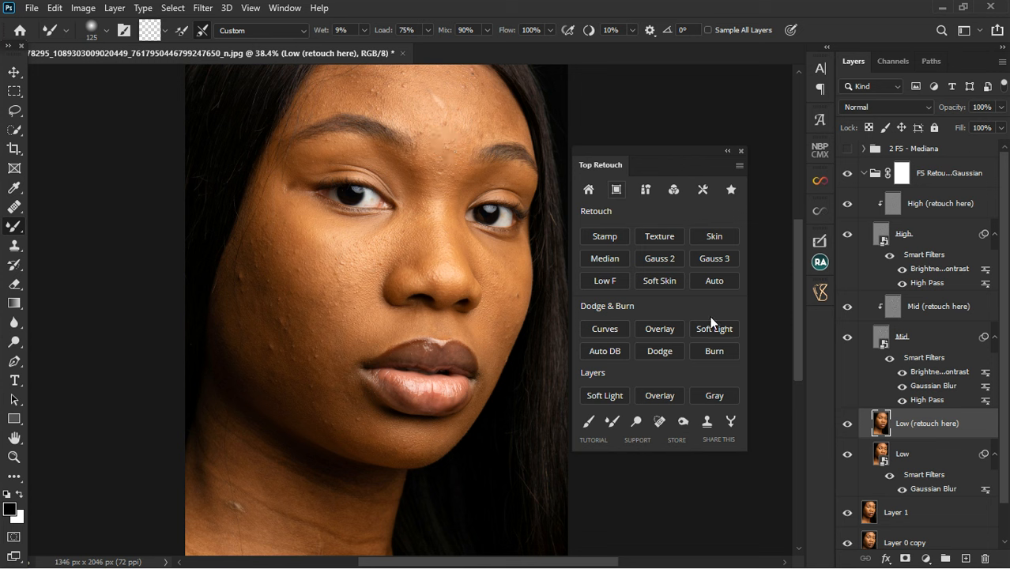
Clone clean texture over the cheek bumps on the High (retouch here) layer using the Clone Stamp at 40 pixels
click(951, 211)
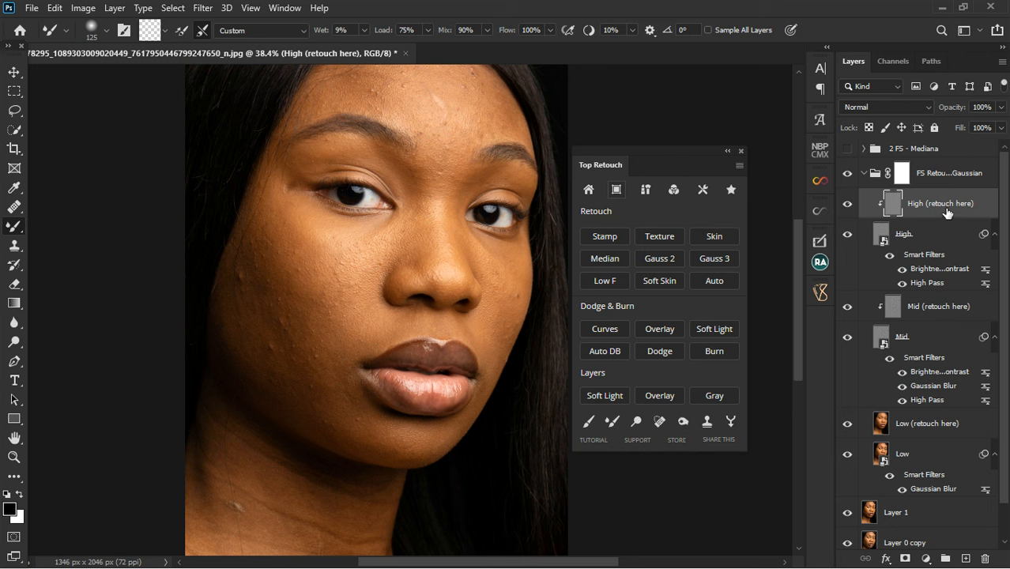
click(15, 245)
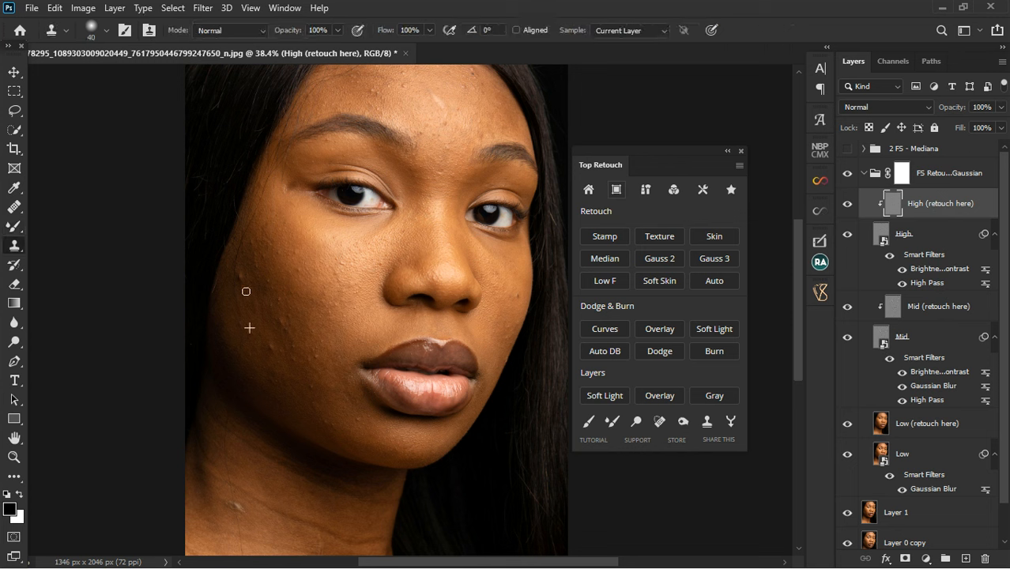
mouse_move(255, 298)
mouse_down()
mouse_move(271, 347)
mouse_move(281, 329)
mouse_move(292, 346)
mouse_up()
click(275, 355)
Delete the FS Retouch - 3 Gaussian group with all its frequency separation layers
click(873, 181)
key(x)
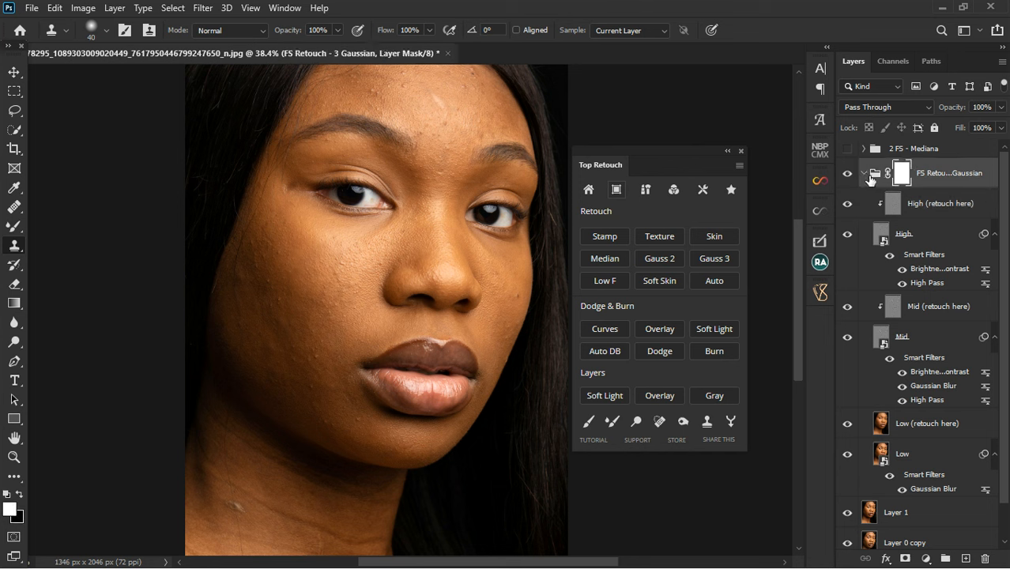
click(864, 174)
click(941, 182)
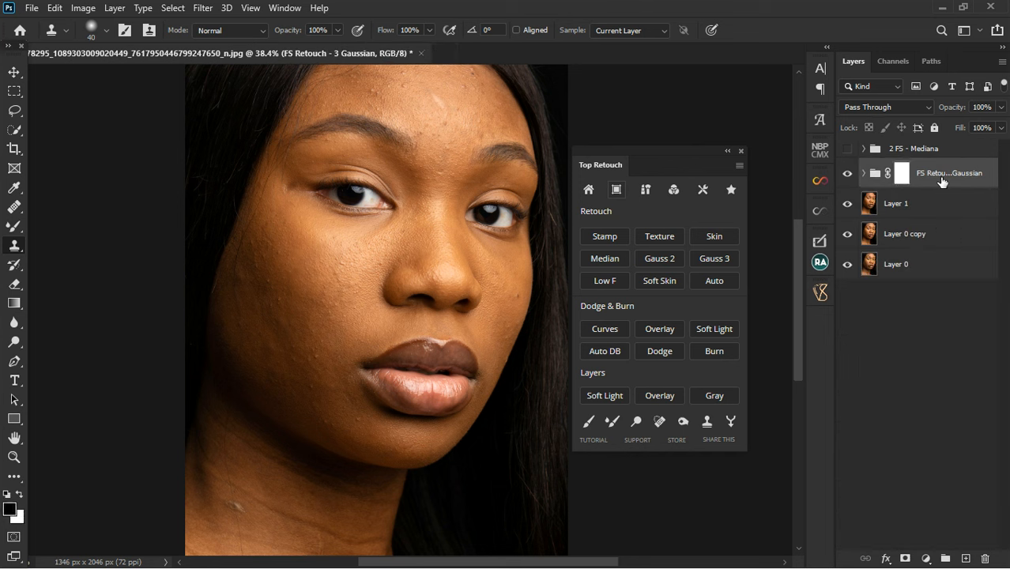
click(864, 174)
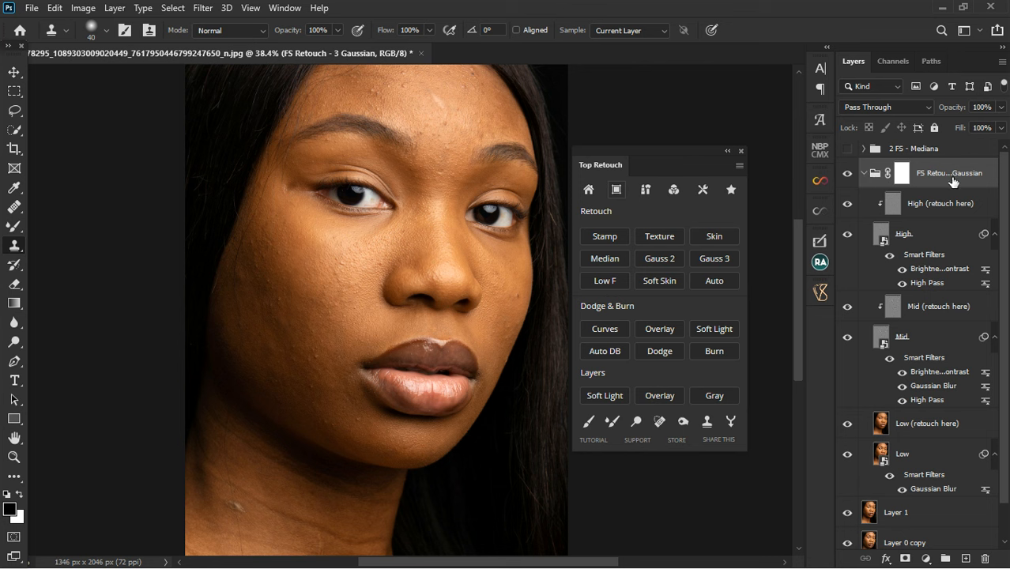
key(Delete)
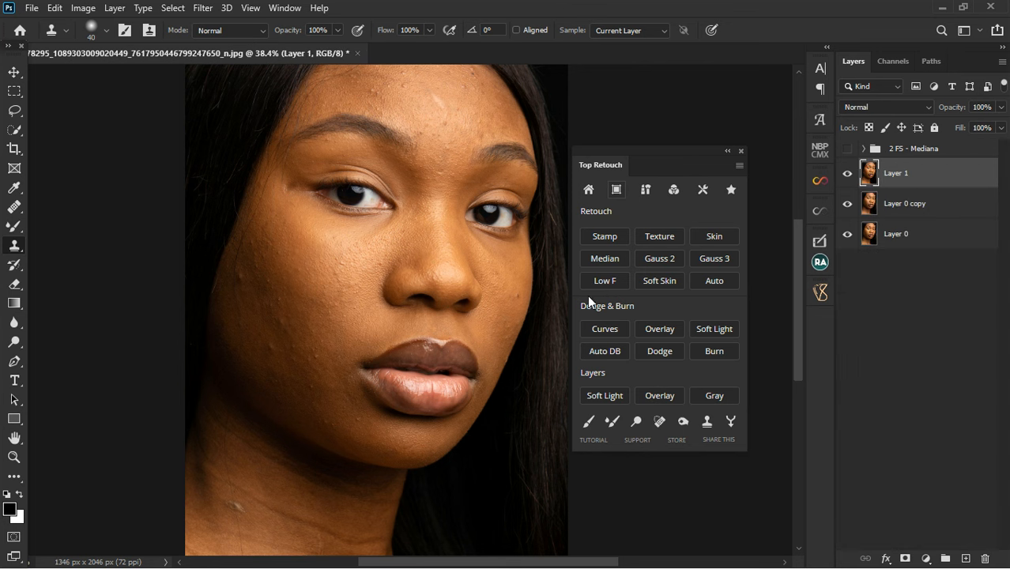
Create a Soft Skin softening layer above Layer 1 with a 7.4-pixel High Pass radius and a reduced Gaussian Blur radius
click(661, 280)
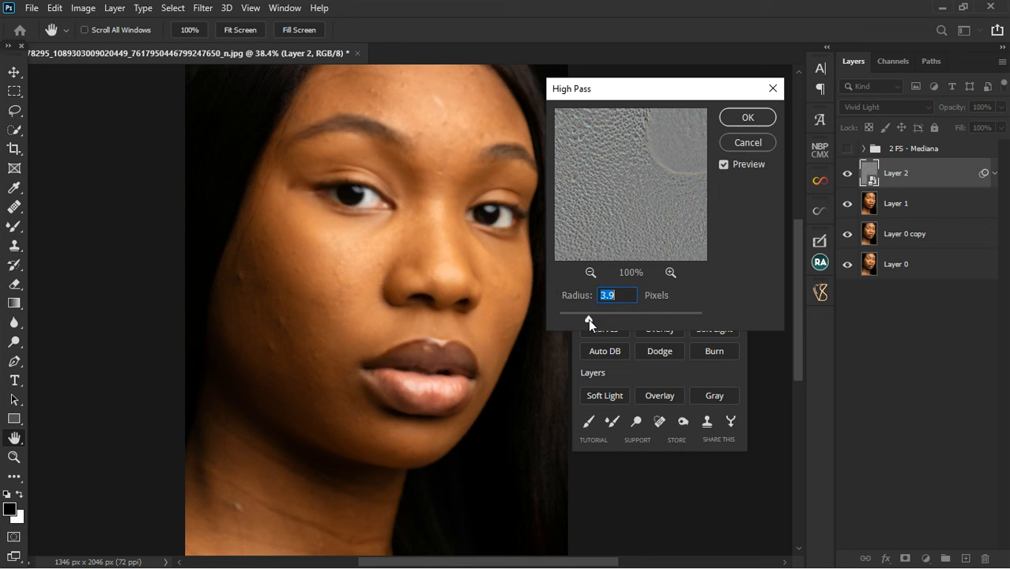
drag(588, 318, 595, 320)
drag(607, 323, 607, 321)
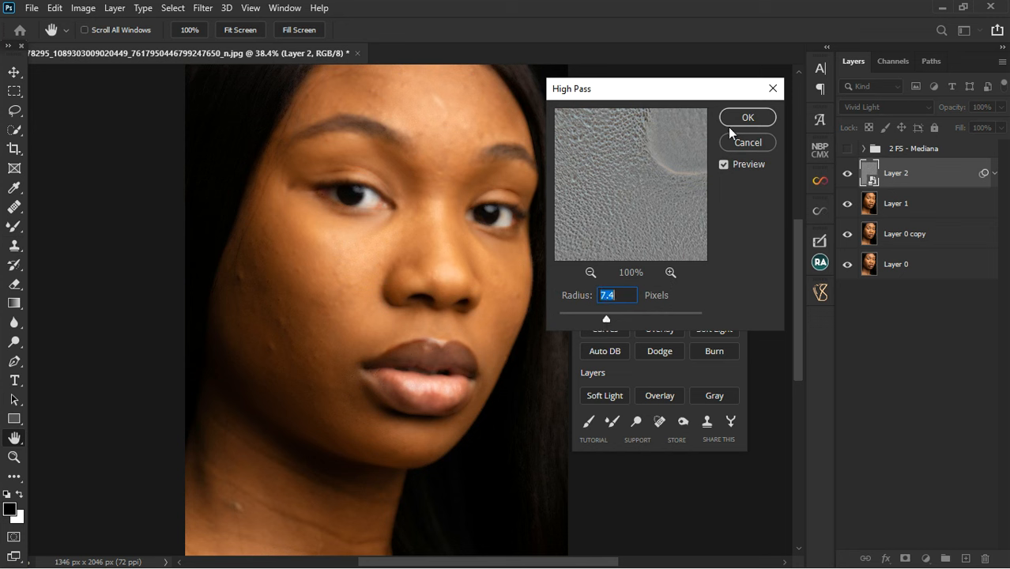
click(742, 117)
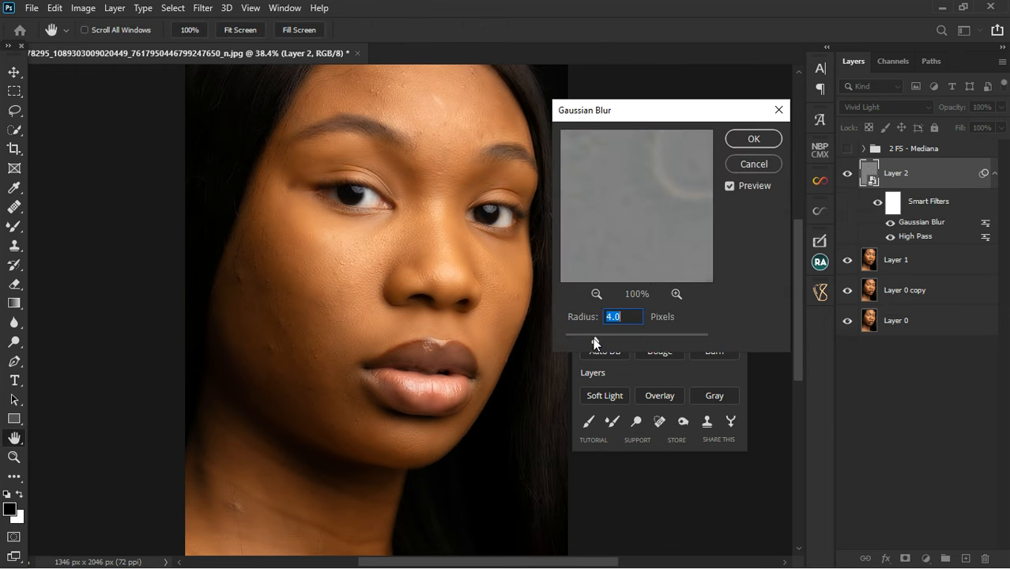
drag(646, 339, 583, 343)
drag(583, 342, 579, 341)
click(757, 140)
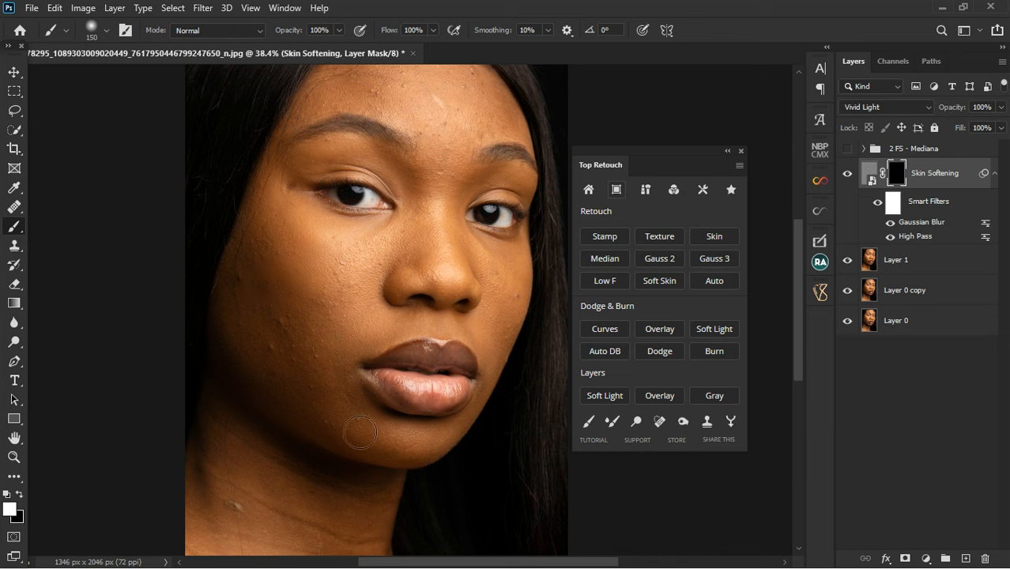
Reveal the Skin Softening effect over the facial skin by painting white on its layer mask with the 150-pixel Brush
mouse_move(449, 194)
mouse_down()
mouse_move(433, 117)
mouse_move(487, 134)
mouse_move(487, 99)
mouse_move(460, 148)
mouse_up()
scroll(460, 148, down, 3)
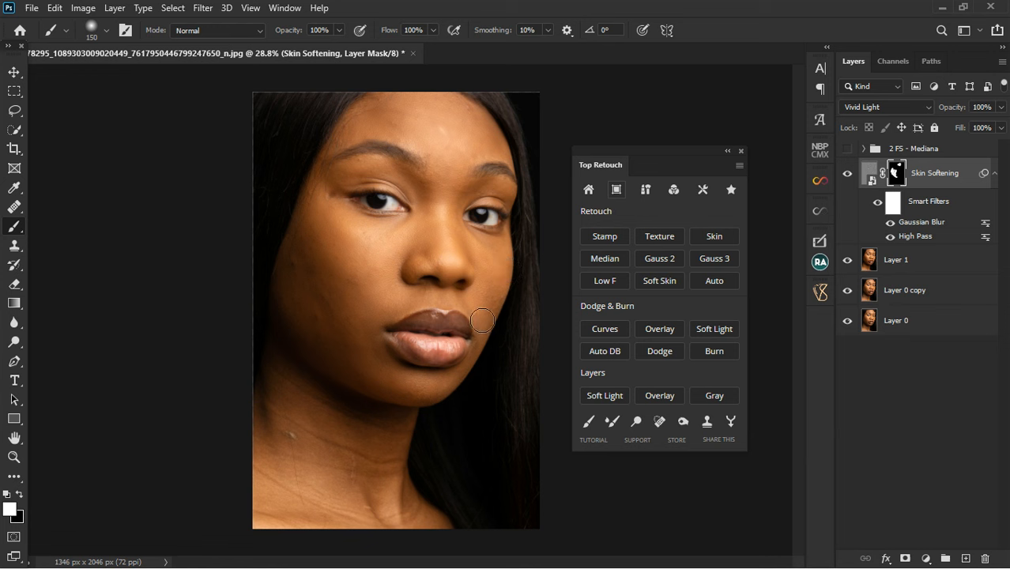
drag(440, 297, 449, 303)
mouse_move(444, 265)
mouse_down()
mouse_move(434, 252)
mouse_move(418, 316)
mouse_move(411, 248)
mouse_move(351, 185)
mouse_move(448, 222)
mouse_up()
scroll(377, 376, up, 3)
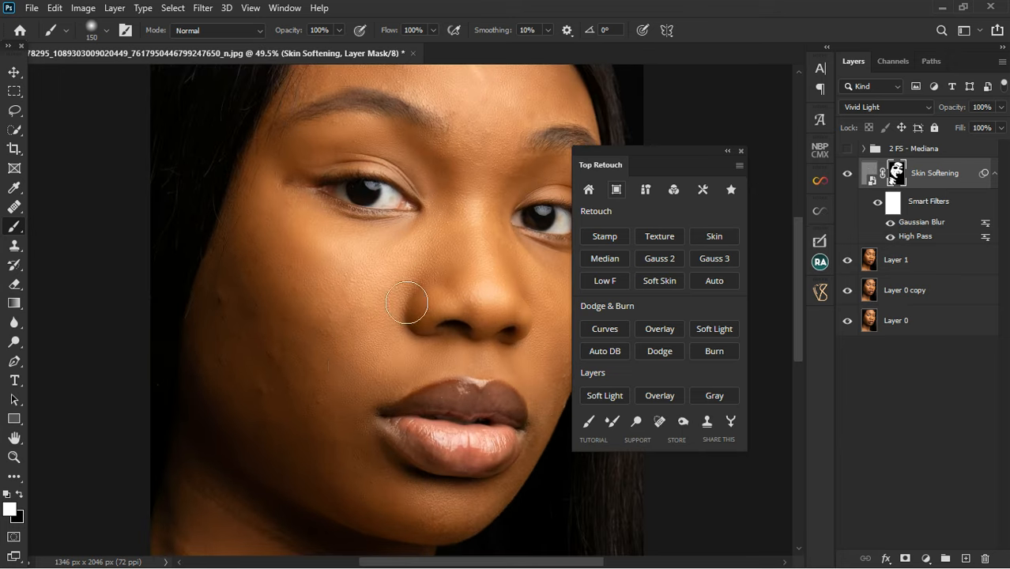
Set the Skin Softening layer's Gaussian Blur smart filter to a radius of 4.3 pixels
key(x)
key(ctrl+2)
double_click(923, 224)
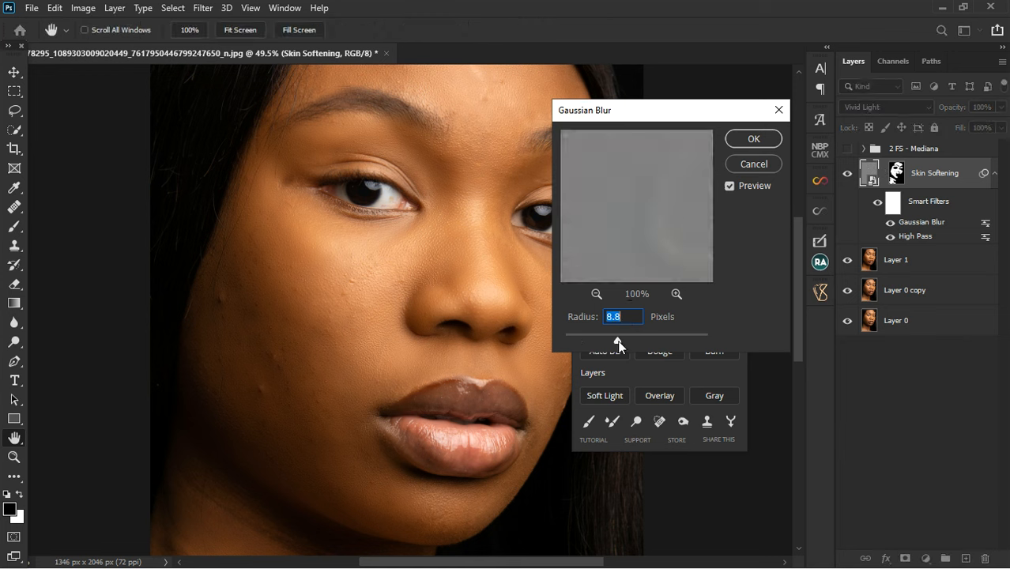
drag(619, 345, 571, 333)
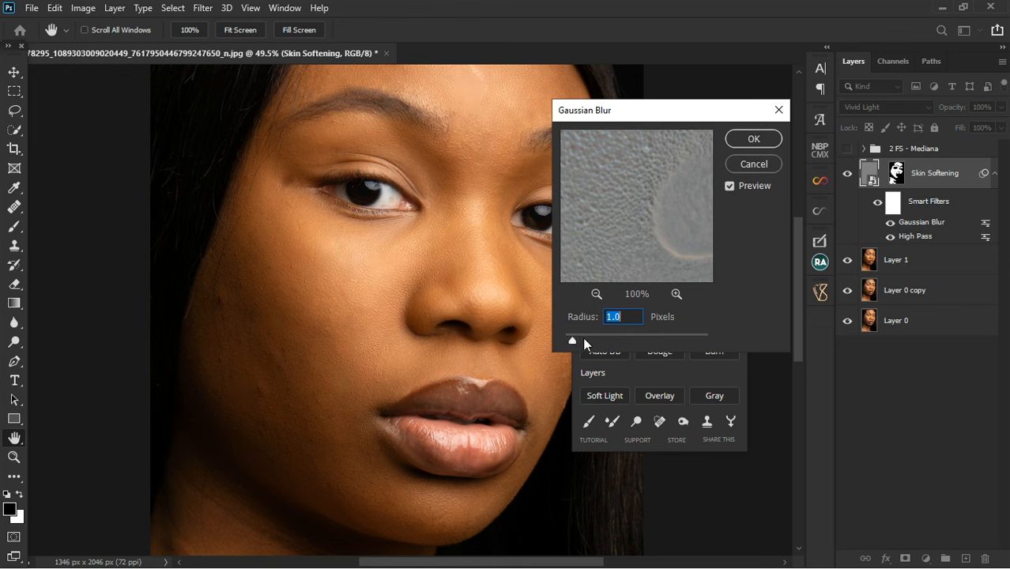
drag(573, 336, 598, 341)
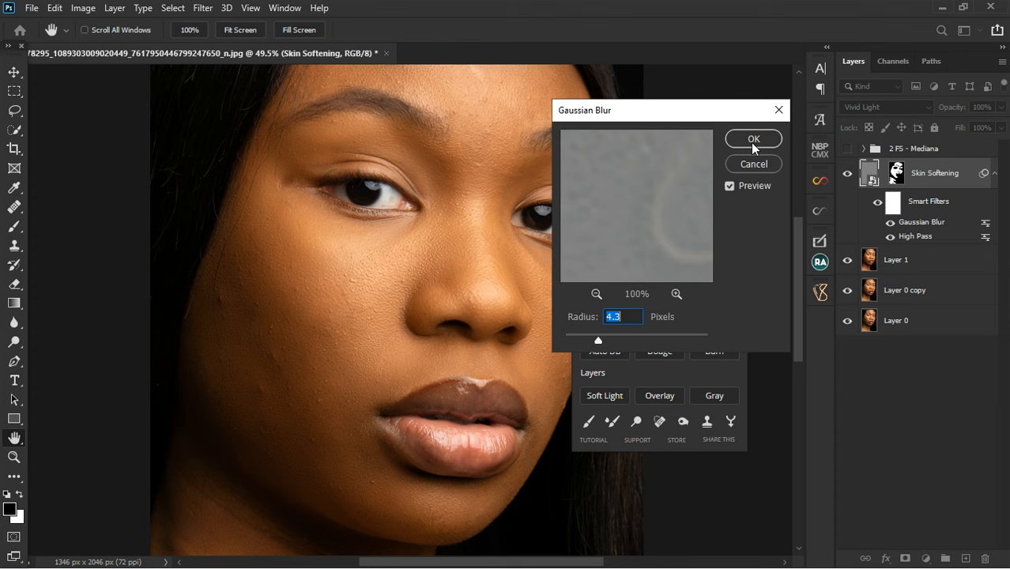
click(752, 140)
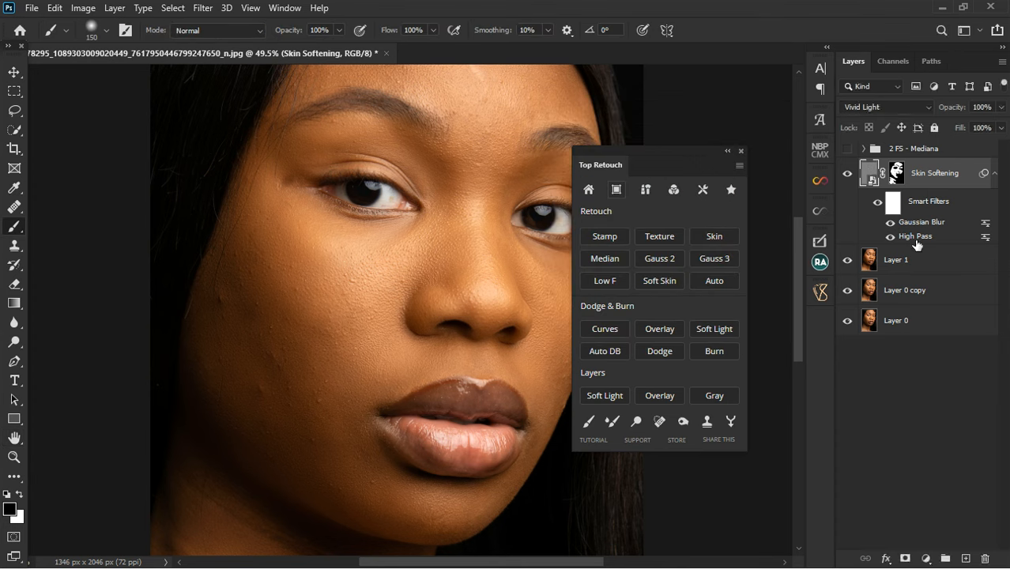
Set the Skin Softening layer's High Pass smart filter to a radius of 2.0 pixels and return to the Brush
double_click(912, 237)
click(526, 236)
drag(625, 319, 629, 320)
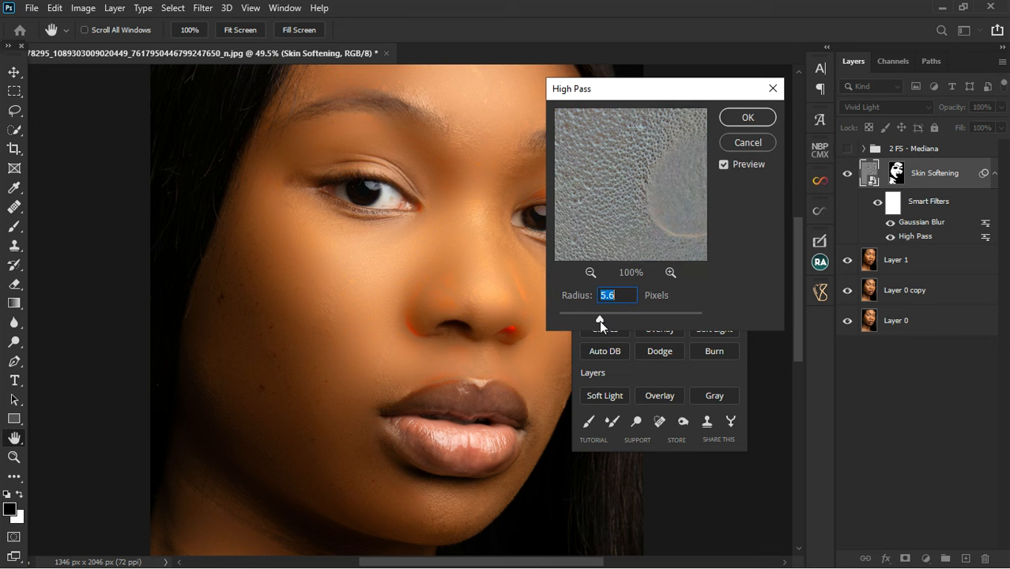
drag(600, 321, 581, 320)
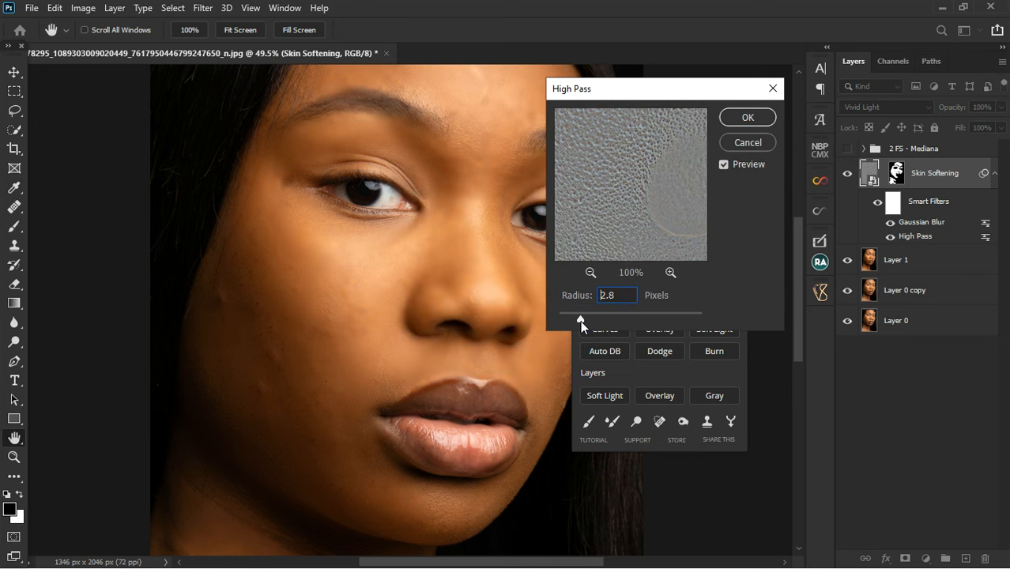
drag(580, 320, 574, 319)
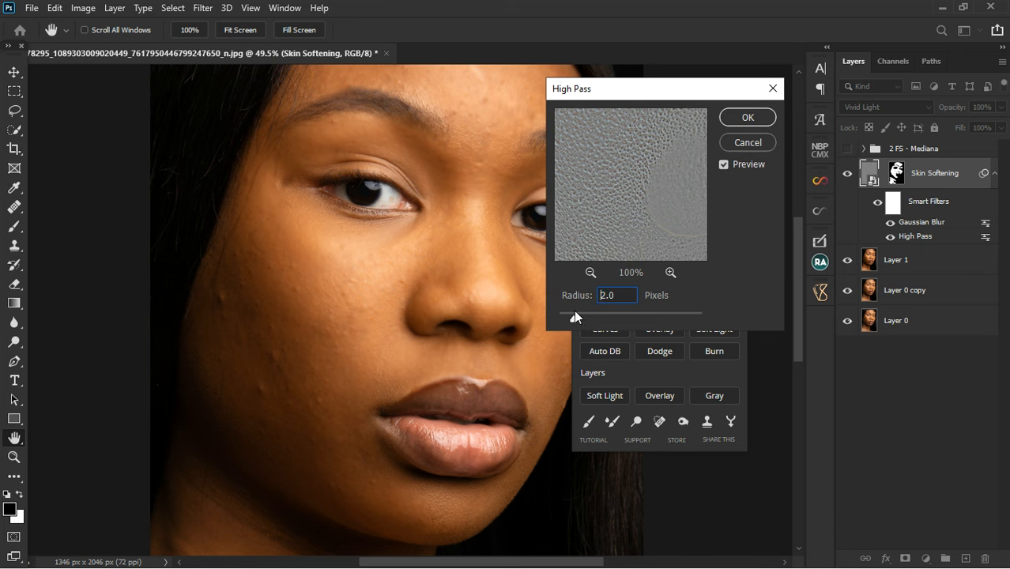
click(749, 120)
key(b)
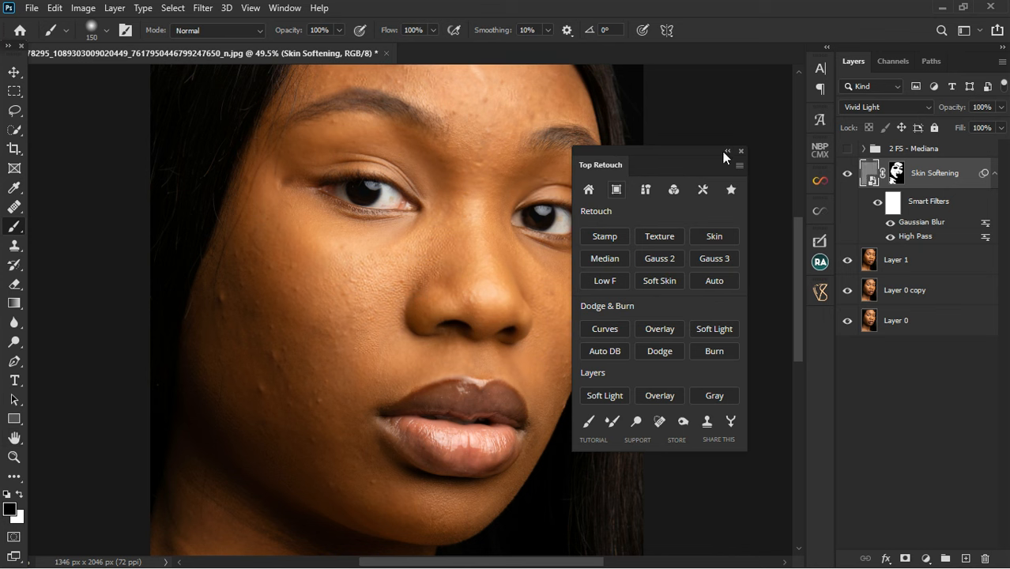
Close the Top Retouch extension and delete the Skin Softening layer
click(740, 152)
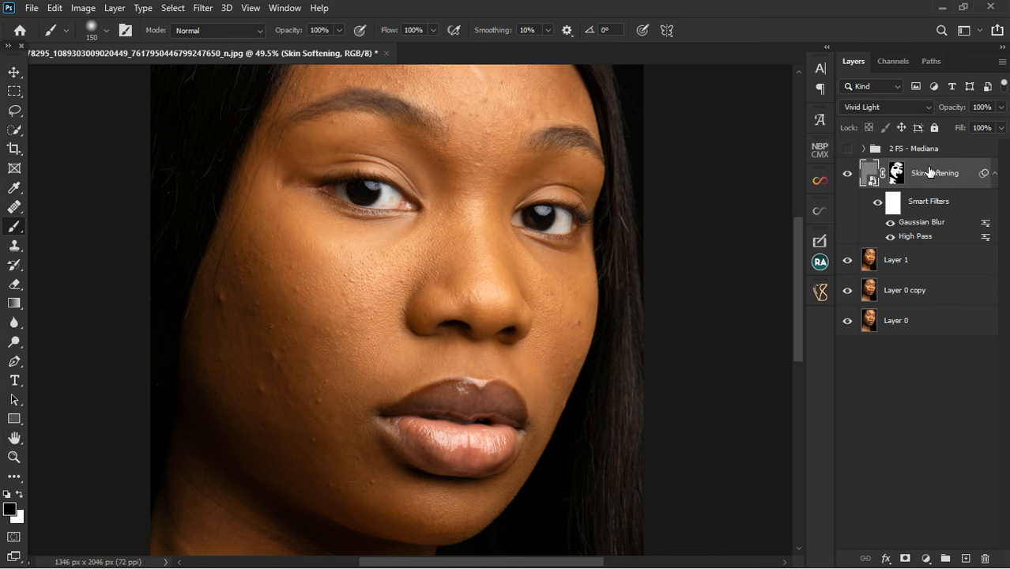
key(Delete)
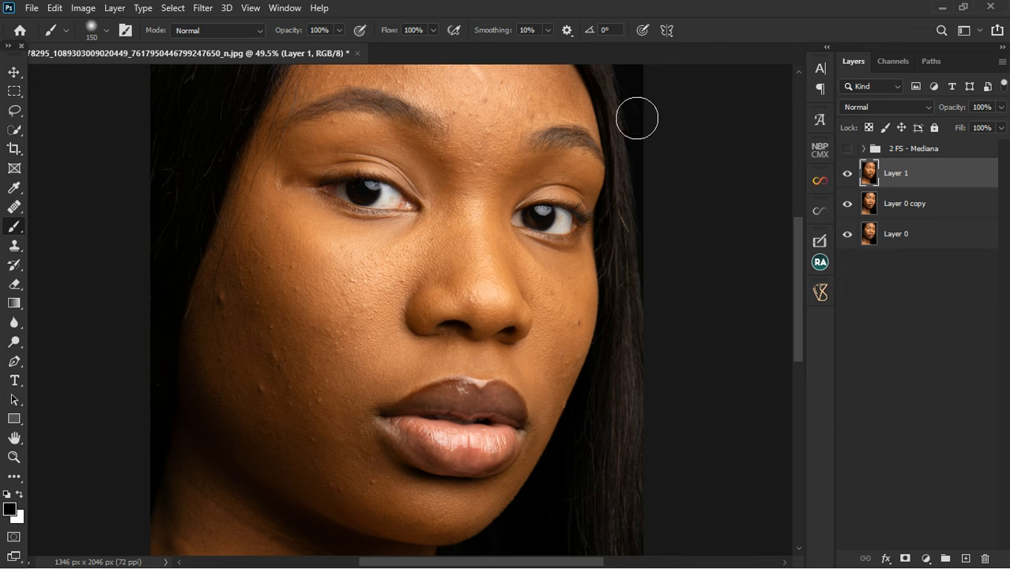
Reopen the Top Retouch extension and place it beside the face so it covers less of the portrait
click(286, 10)
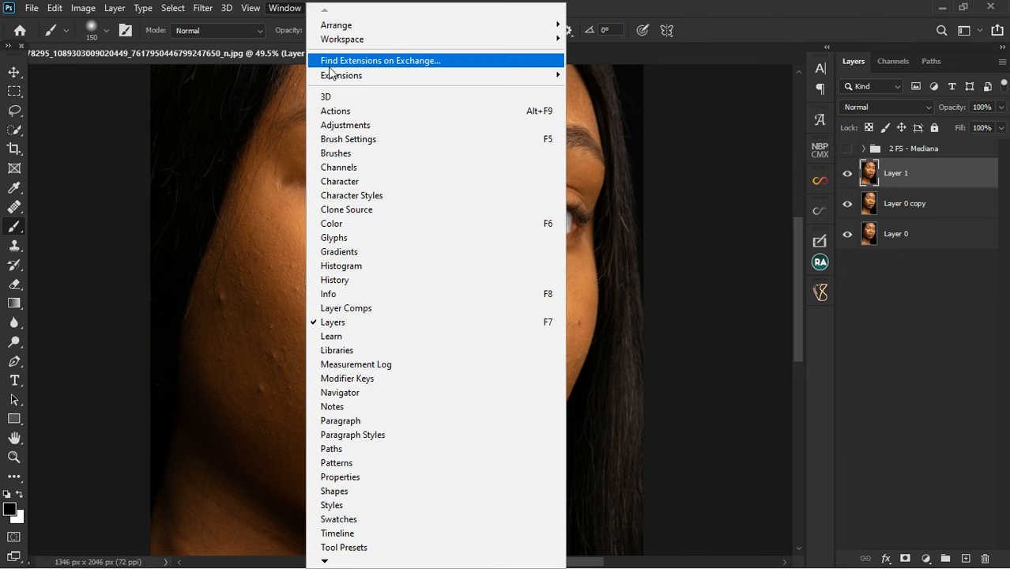
mouse_move(336, 78)
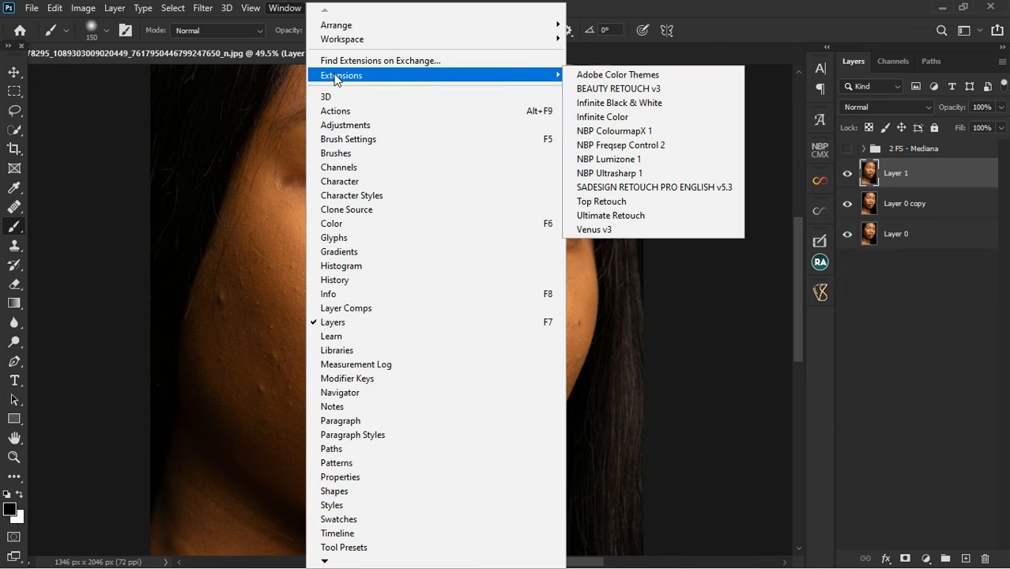
click(608, 200)
mouse_move(647, 147)
mouse_down()
mouse_move(708, 139)
mouse_move(695, 129)
mouse_up()
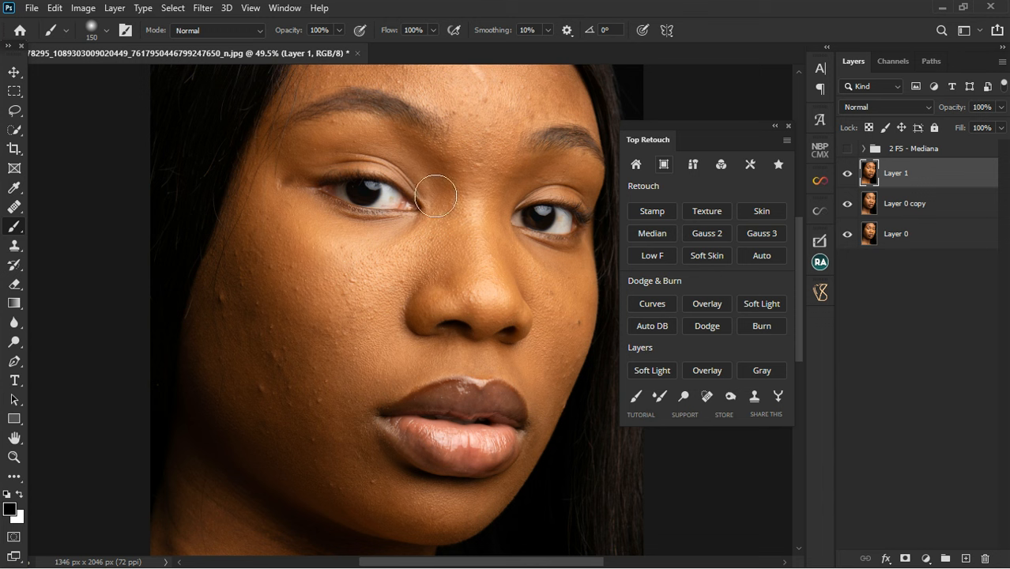
Show the 2 FS - Mediana group again and check the retouched skin across the whole portrait
click(847, 149)
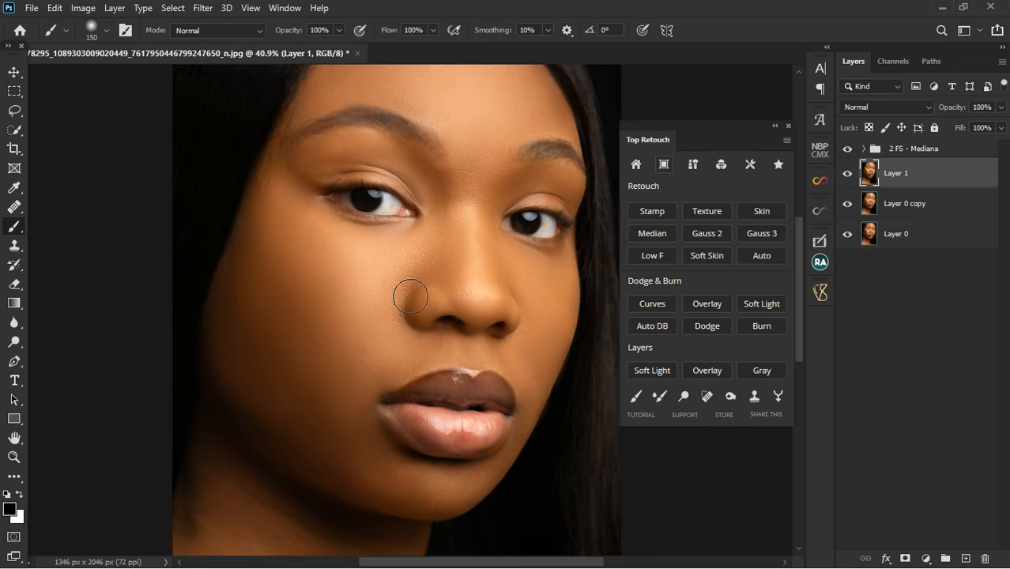
scroll(410, 296, down, 4)
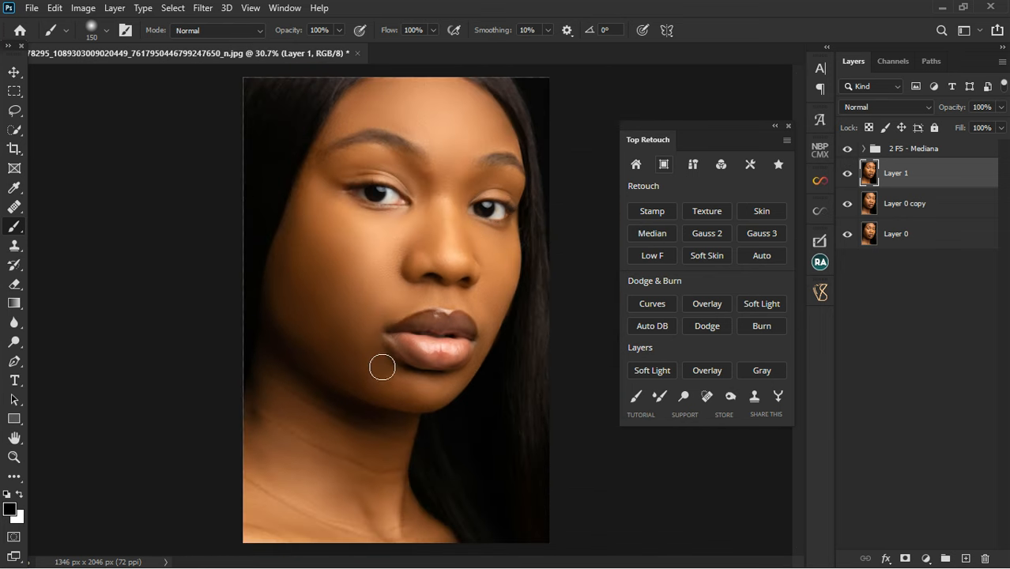
scroll(383, 368, up, 2)
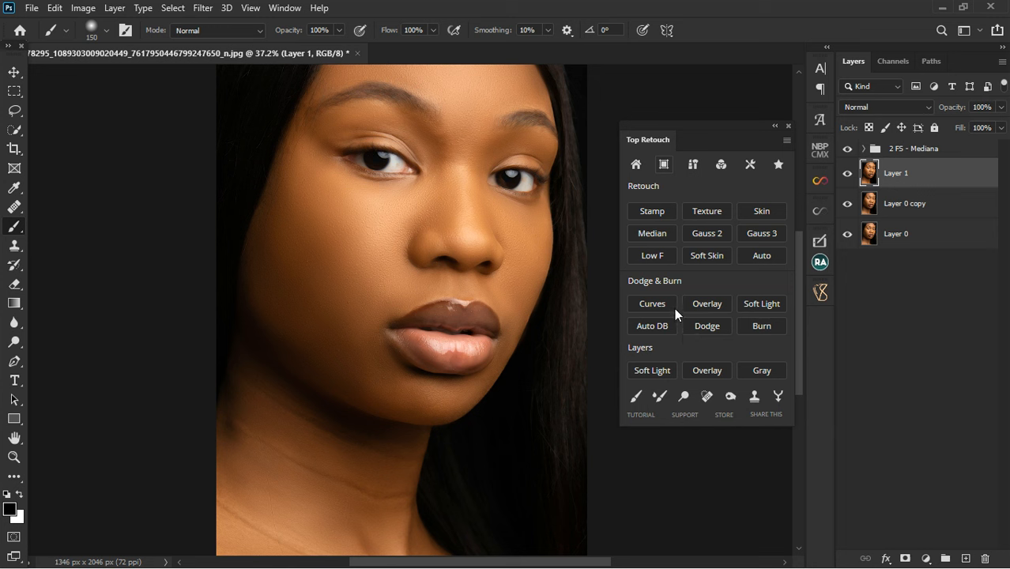
Create a Curves dodge and burn group with Top Retouch, place it above the 2 FS - Mediana group and expand it
click(690, 167)
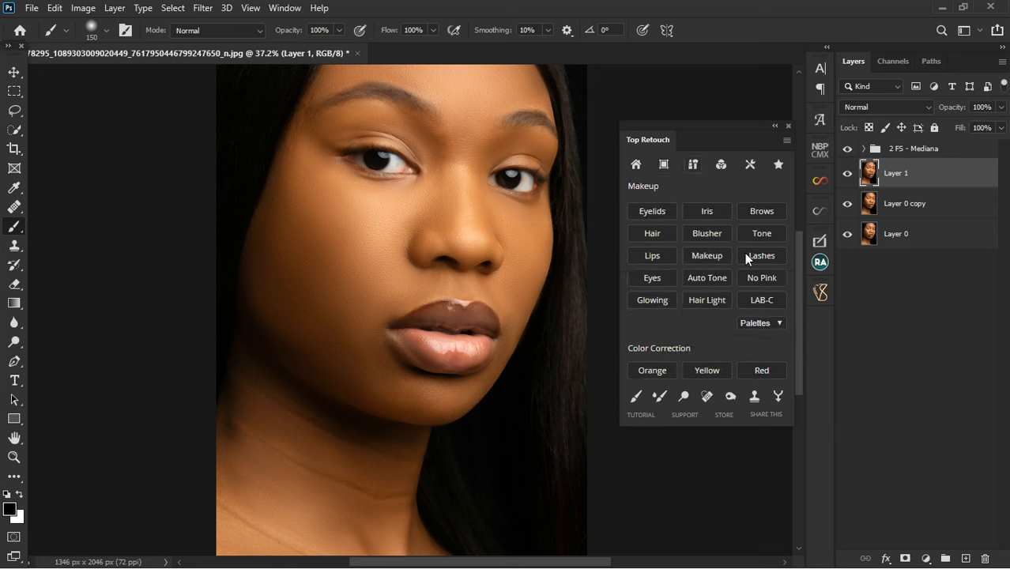
click(663, 166)
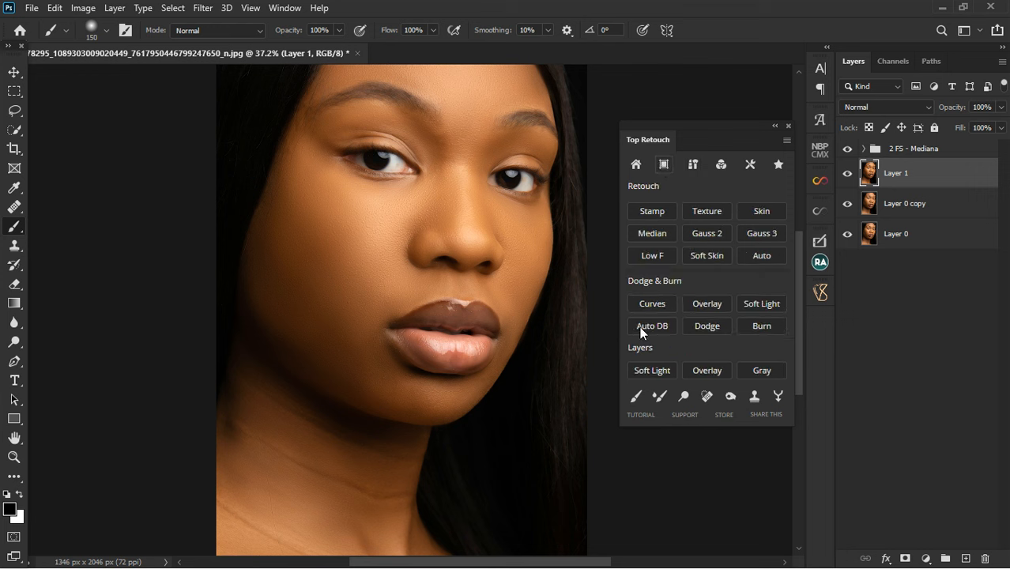
click(649, 304)
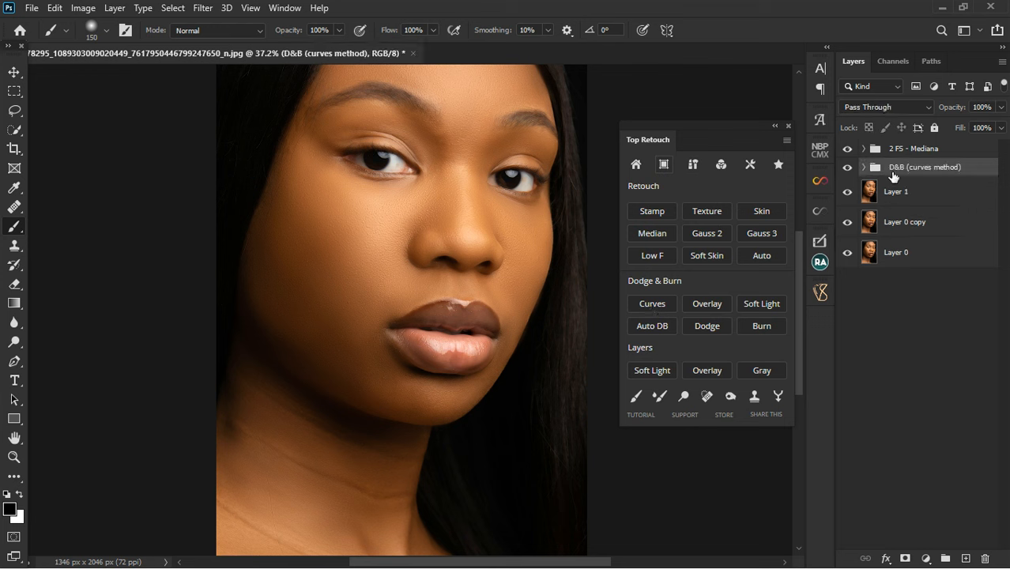
drag(906, 174, 904, 150)
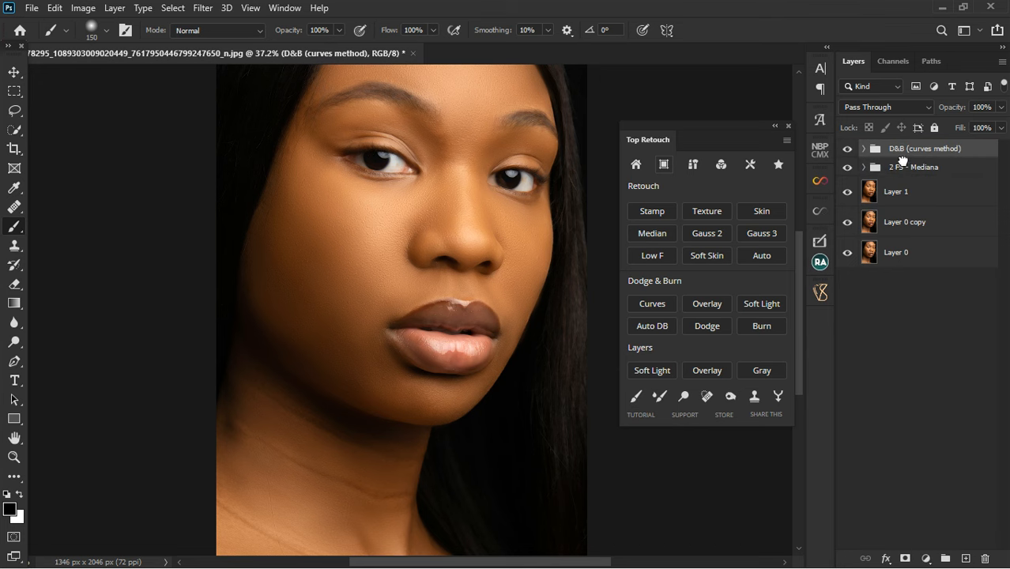
click(864, 148)
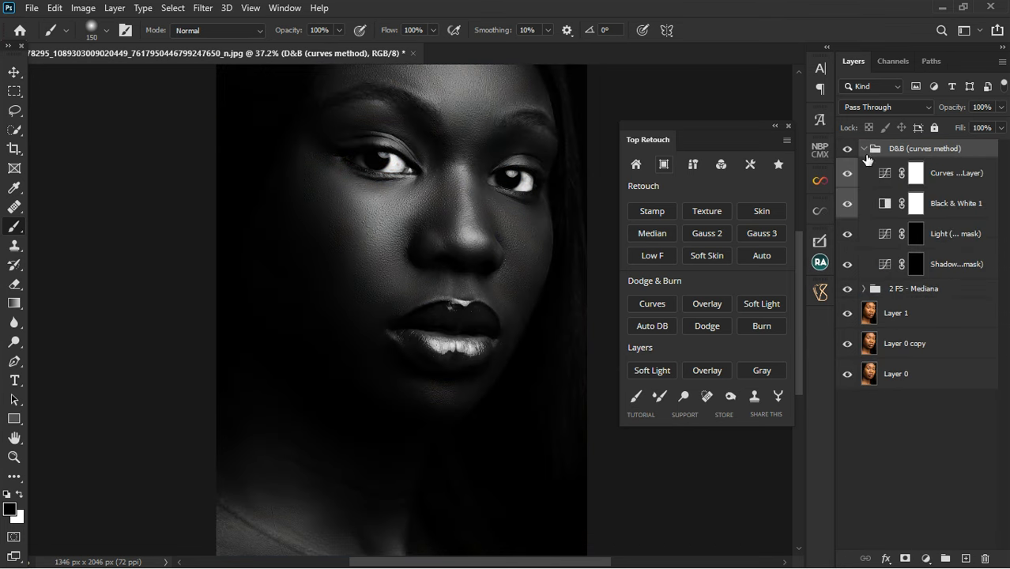
Compare the portrait with the dodge and burn helper layers toggled, leaving the Curves helper hidden and Black & White 1 visible
scroll(446, 320, down, 2)
scroll(468, 210, up, 2)
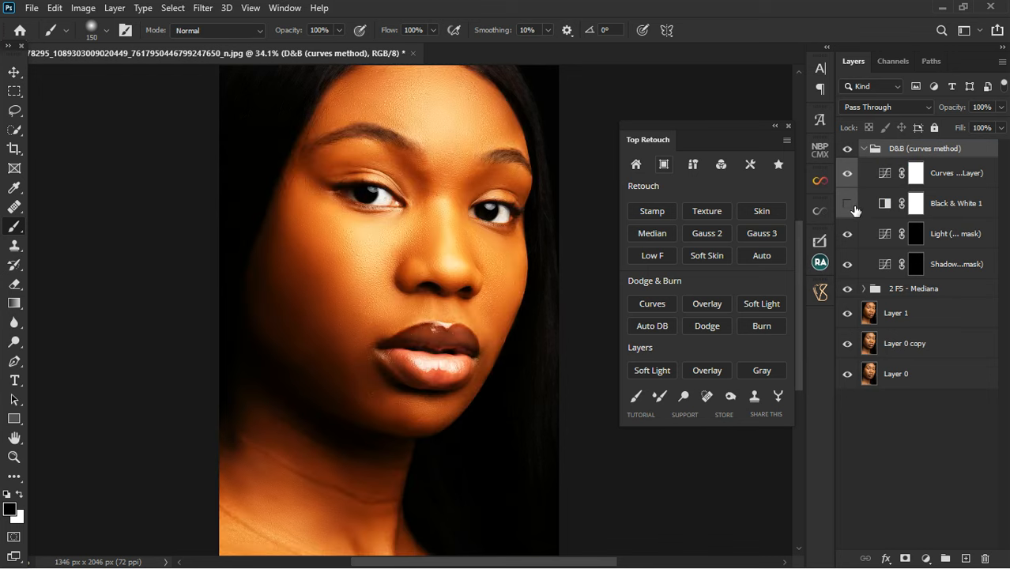
click(850, 176)
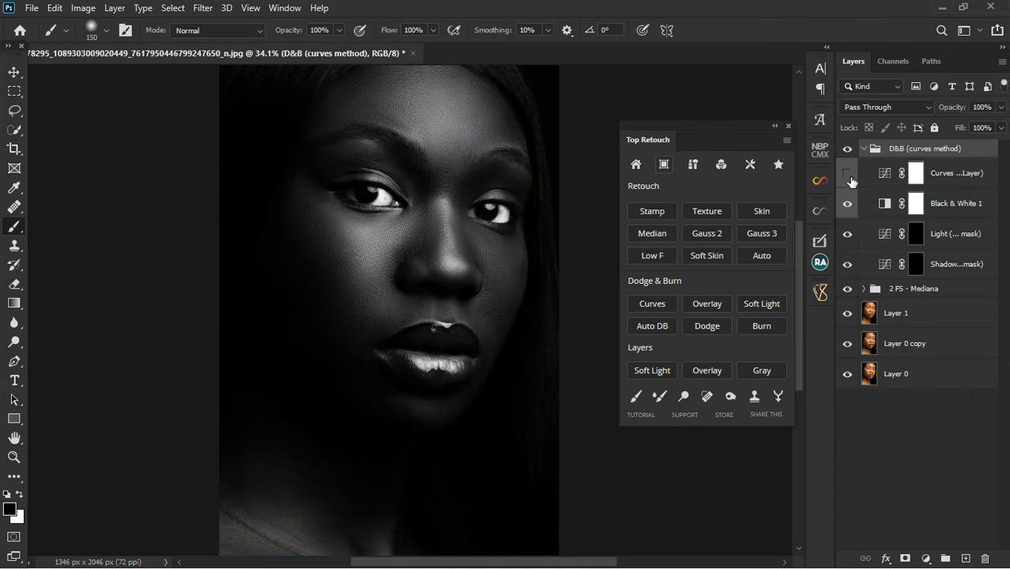
click(850, 207)
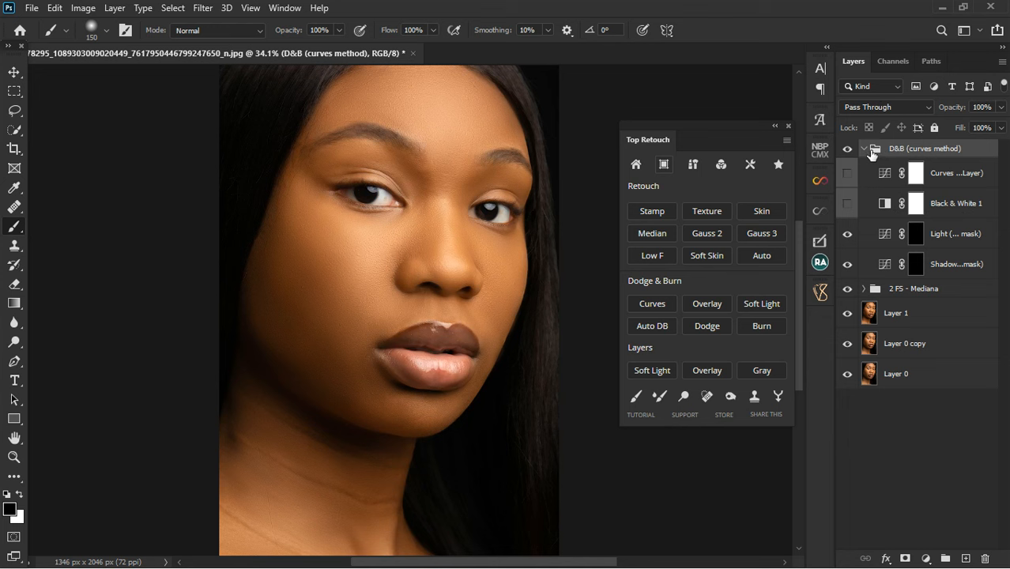
click(847, 206)
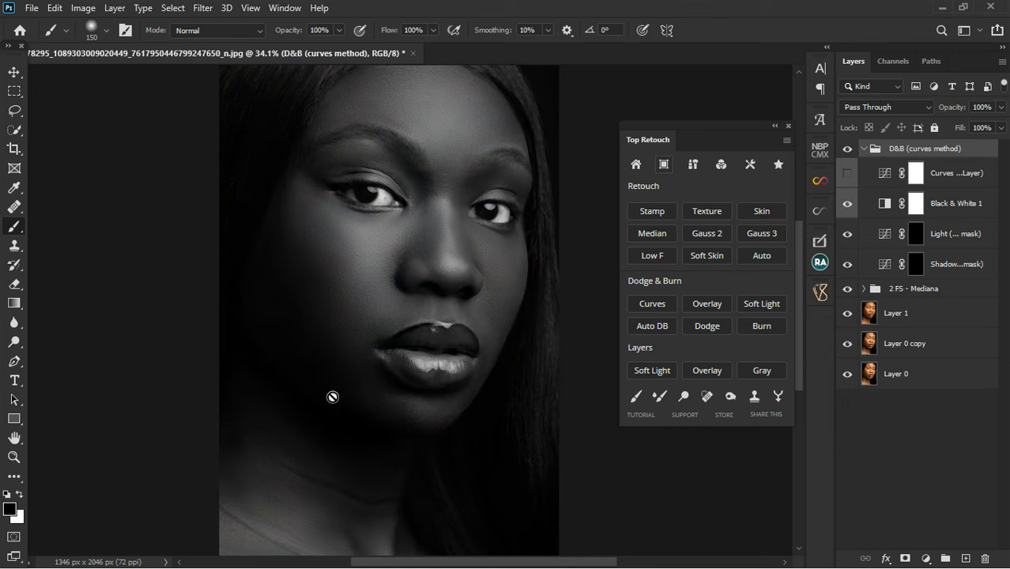
scroll(370, 344, up, 3)
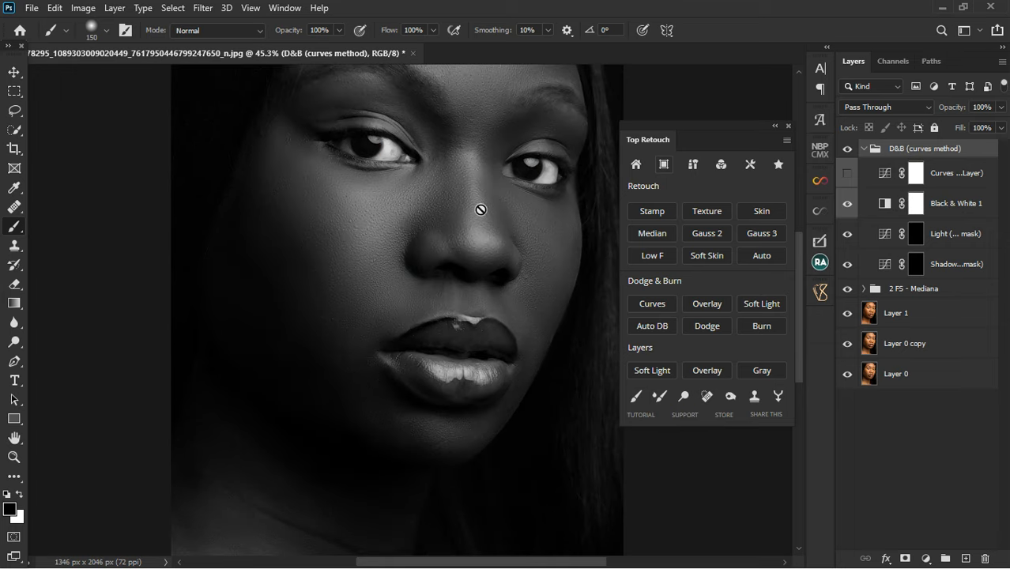
Select the Light layer's mask and reduce the Brush size to 45 pixels
click(918, 235)
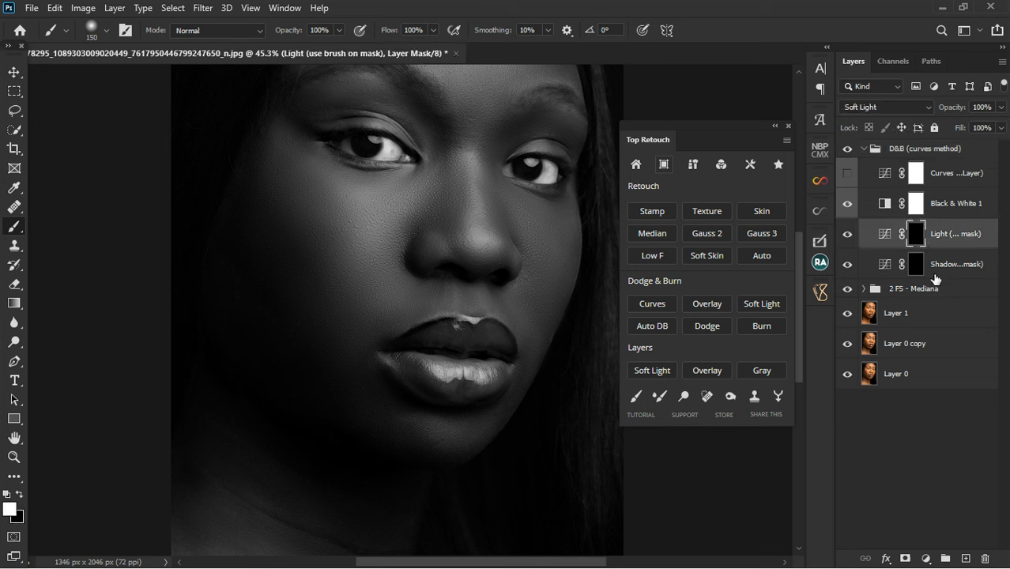
right_click(13, 233)
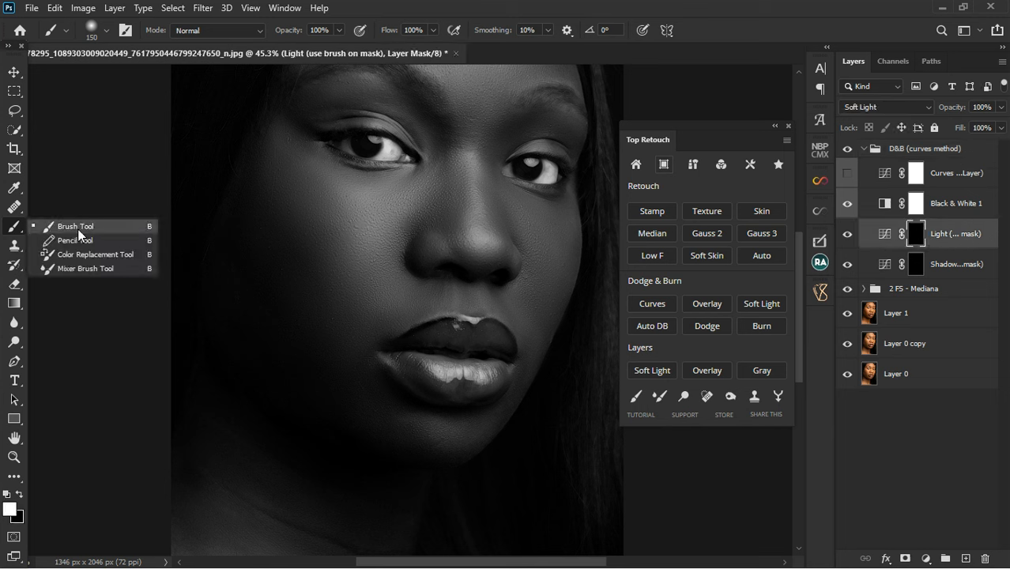
click(79, 230)
key(bracketleft)
key(bracketleft)
key(bracketleft)
key(bracketleft)
key(bracketleft)
key(bracketleft)
key(bracketleft)
key(bracketleft)
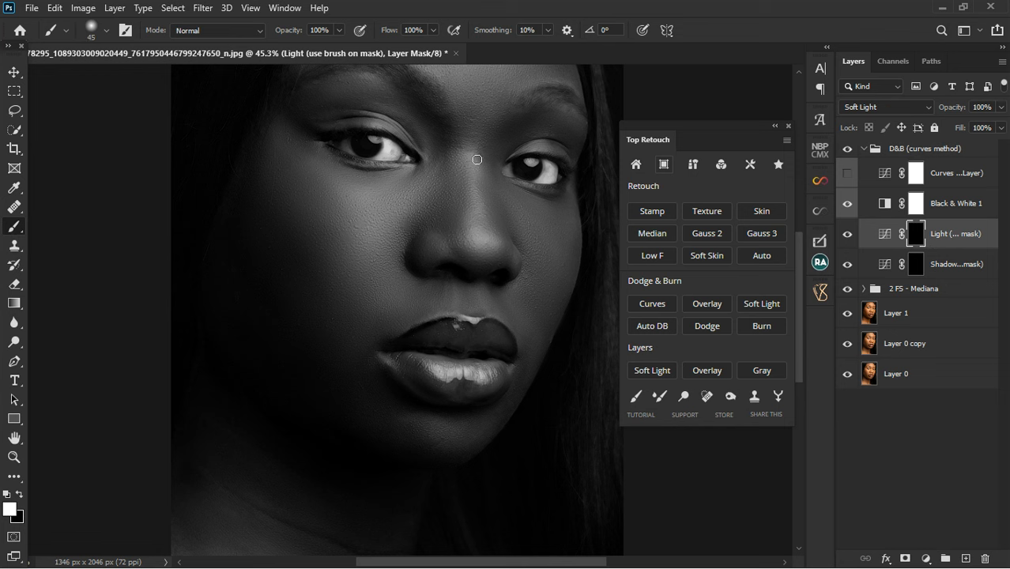
Try a white highlight along the nose bridge on the Light layer's mask, and undo the strokes
mouse_move(477, 160)
mouse_down()
mouse_move(474, 198)
mouse_move(491, 254)
mouse_up()
mouse_move(481, 172)
mouse_down()
mouse_move(488, 246)
mouse_move(479, 248)
mouse_move(492, 251)
mouse_move(490, 240)
mouse_move(492, 254)
mouse_move(481, 169)
mouse_up()
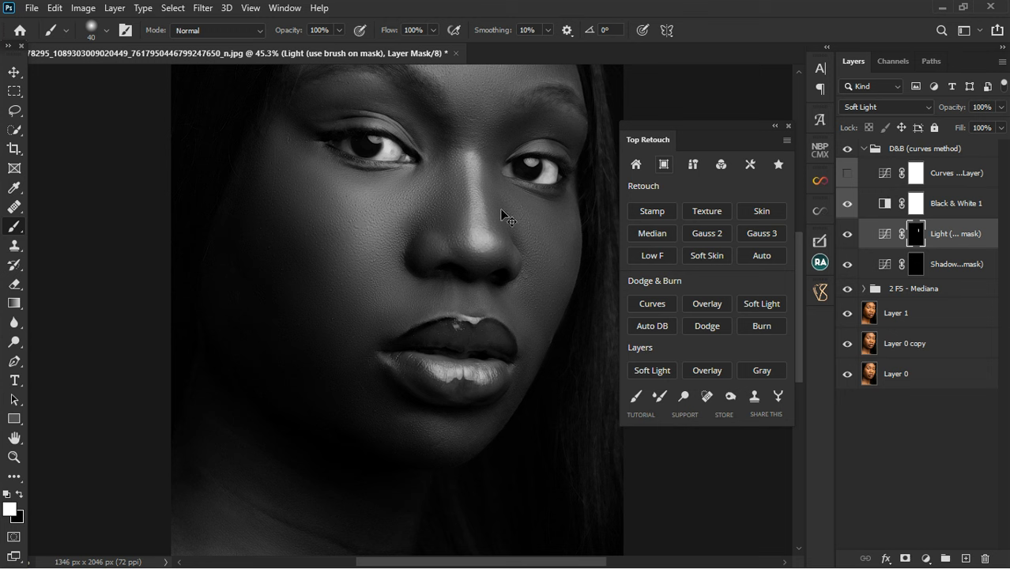
key(ctrl+z)
key(ctrl+z)
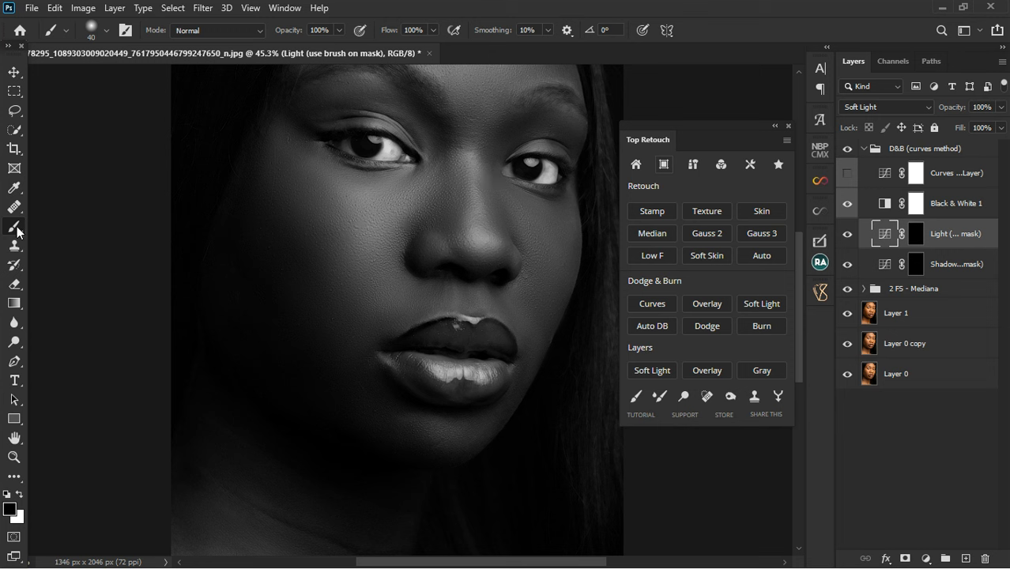
Paint a white highlight down the nose bridge on the Light layer's mask with the 40-pixel Brush
click(918, 235)
key(x)
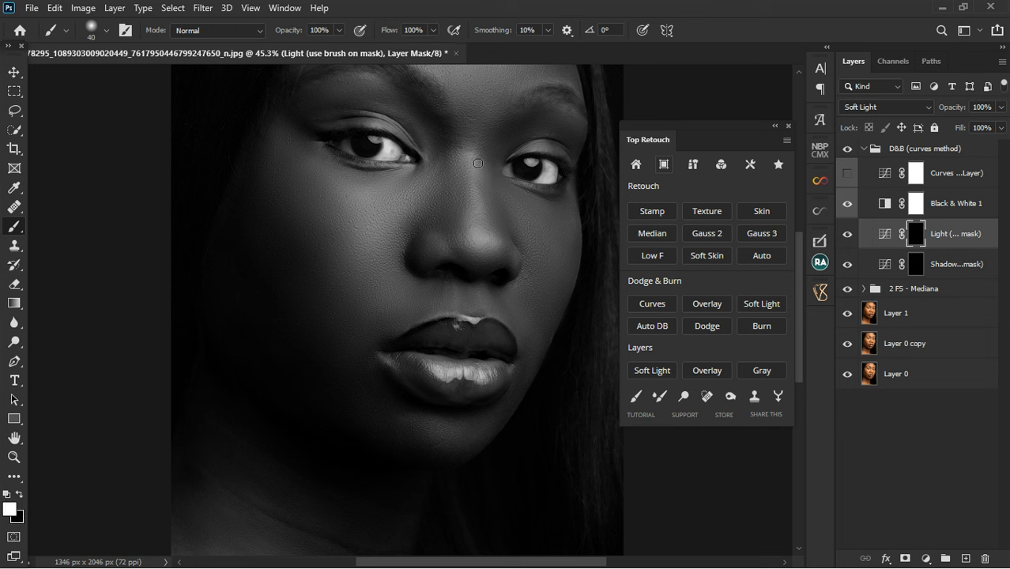
drag(480, 192, 490, 252)
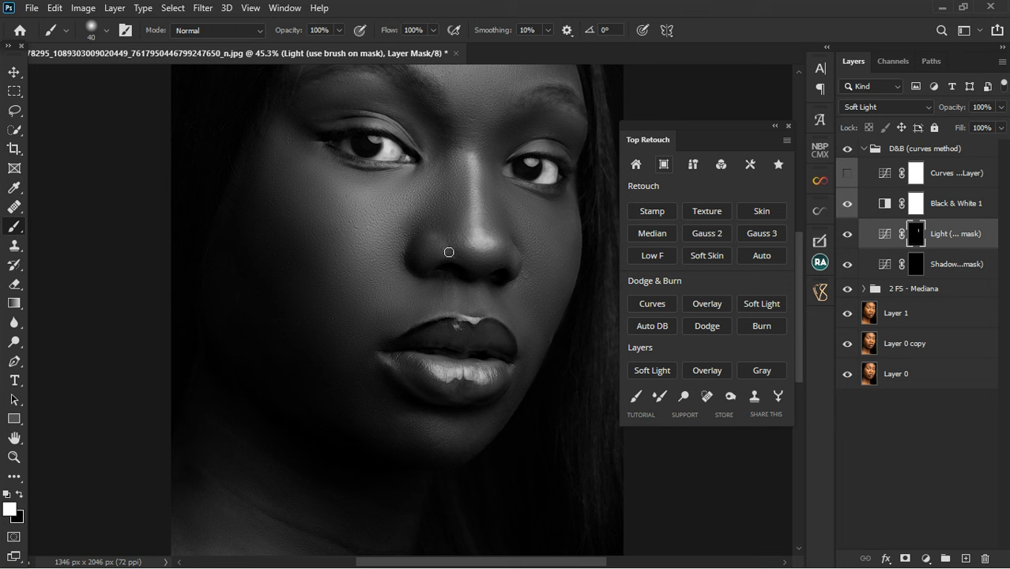
Paint white highlights on the lips, the cheek below the eye and the collarbone on the Light layer's mask with 40- and 70-pixel brushes
drag(433, 370, 506, 379)
drag(468, 325, 466, 312)
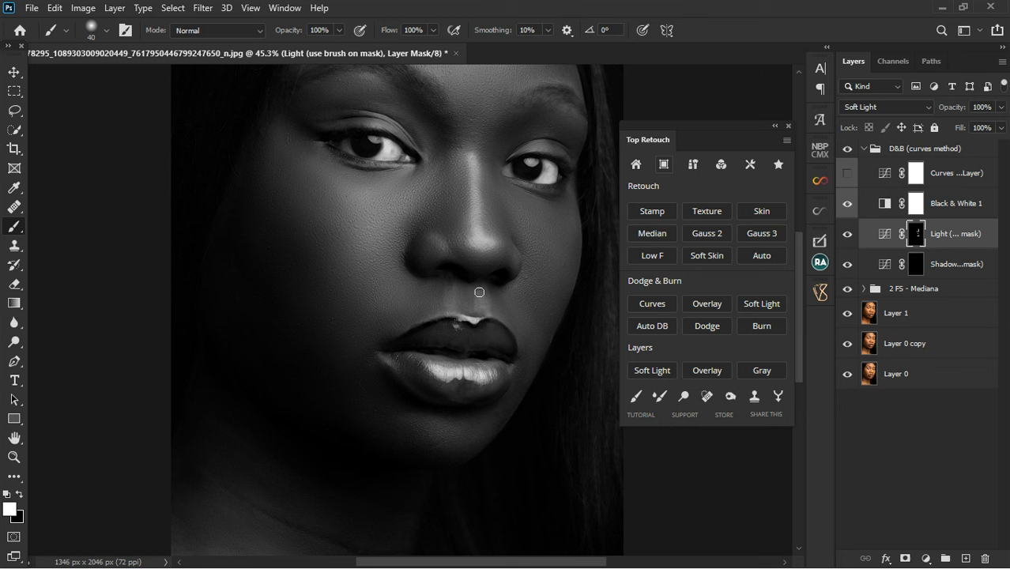
scroll(488, 207, down, 3)
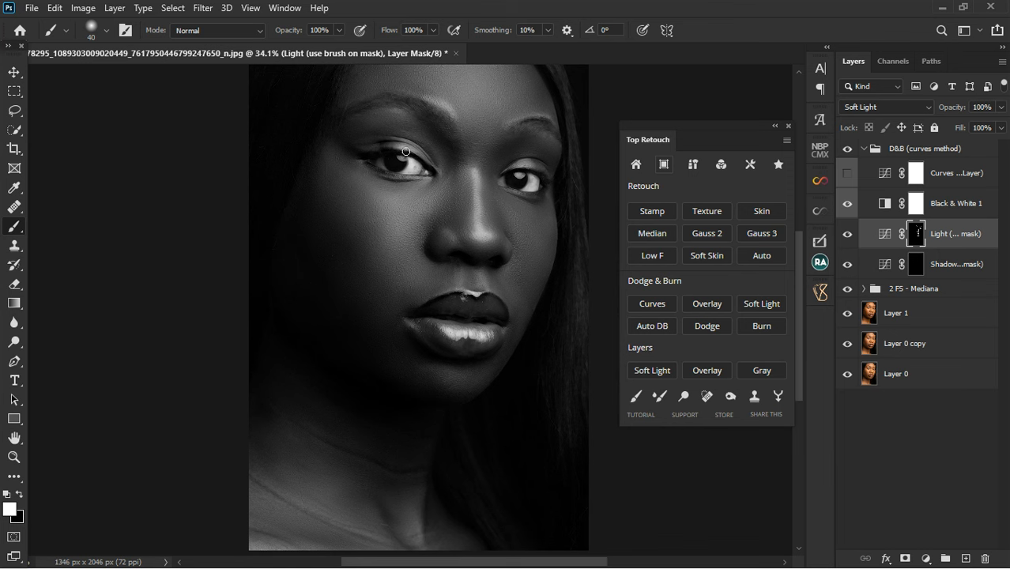
scroll(438, 294, down, 1)
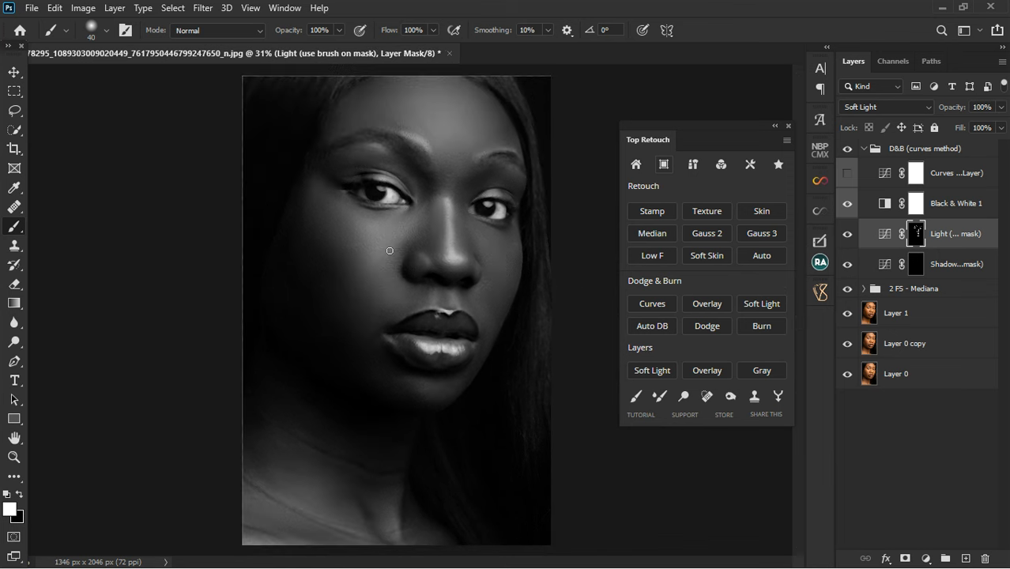
mouse_move(356, 225)
mouse_down()
mouse_move(377, 266)
mouse_move(375, 253)
mouse_move(413, 230)
mouse_up()
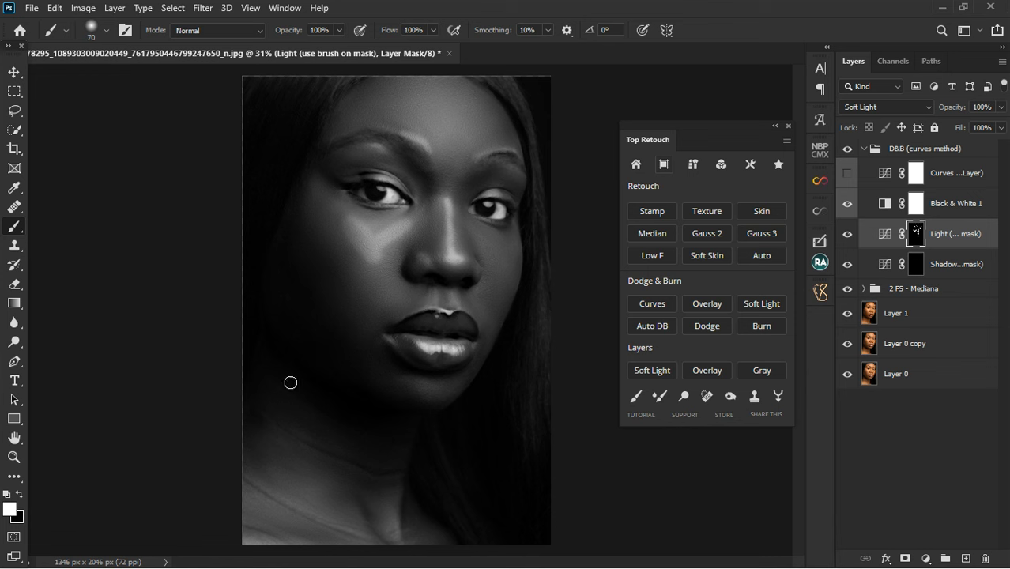
drag(275, 487, 353, 525)
drag(252, 498, 357, 543)
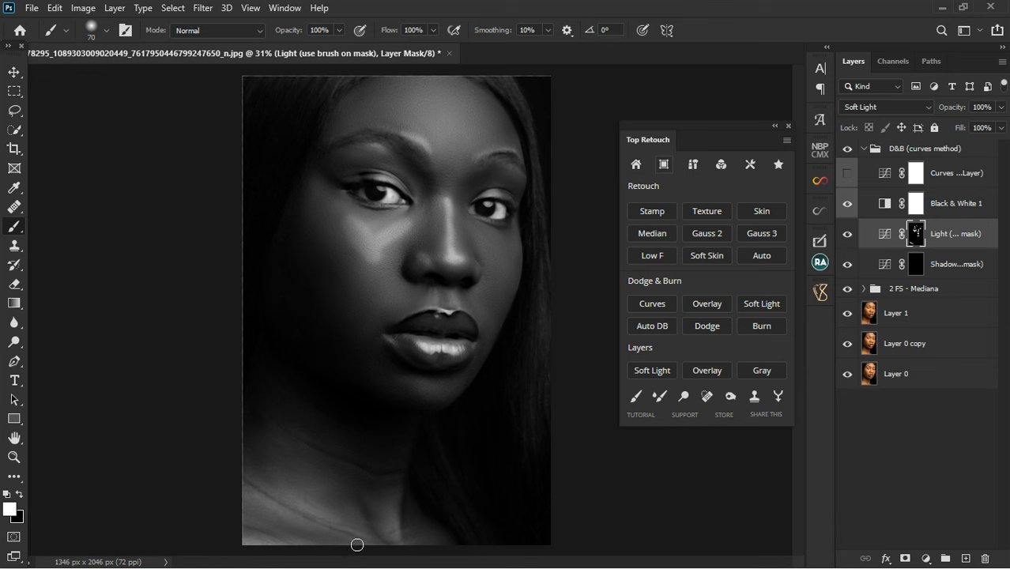
Enlarge the Brush to 200 pixels and paint a soft highlight on the forehead on the Light layer's mask
scroll(428, 187, down, 1)
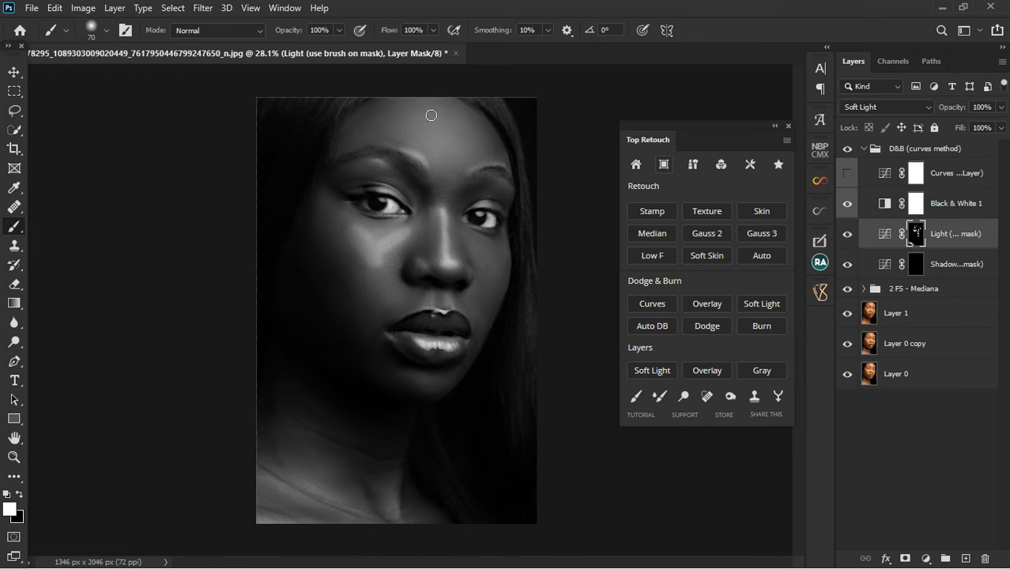
key(bracketright)
key(bracketright)
key(bracketright)
key(bracketright)
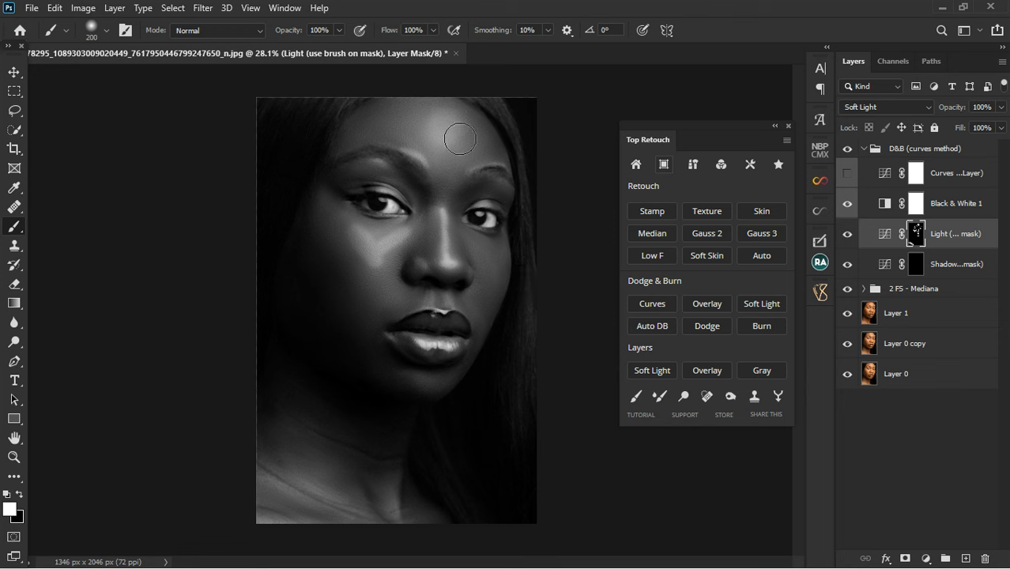
Raise the midpoint of the Light layer's RGB curve slightly to strengthen the painted highlights
double_click(885, 235)
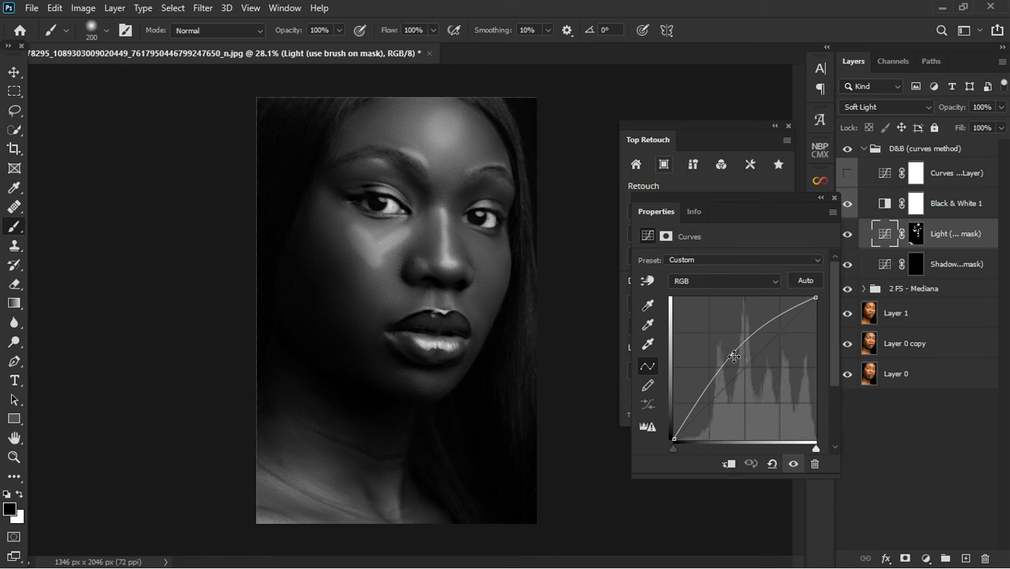
mouse_move(734, 356)
mouse_down()
mouse_move(721, 348)
mouse_move(737, 354)
mouse_up()
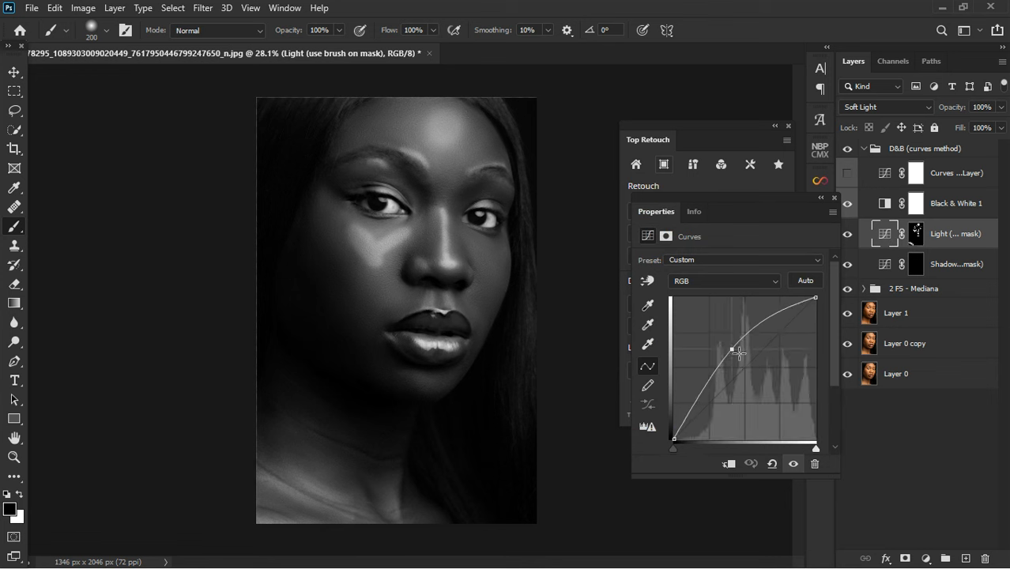
click(834, 197)
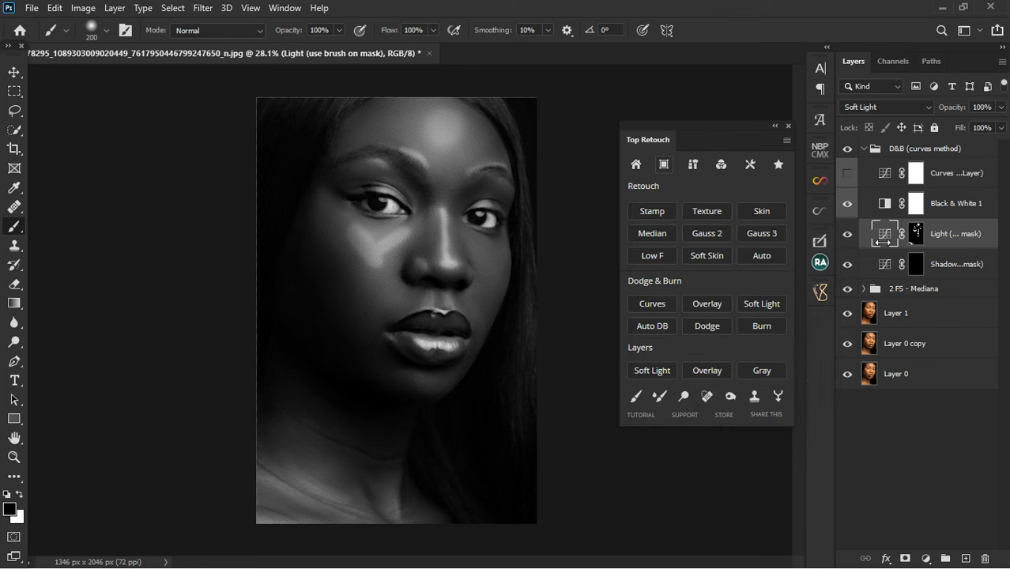
Select the Shadow layer's mask with white as foreground color and reduce the Brush size to 60 pixels
key(x)
click(916, 267)
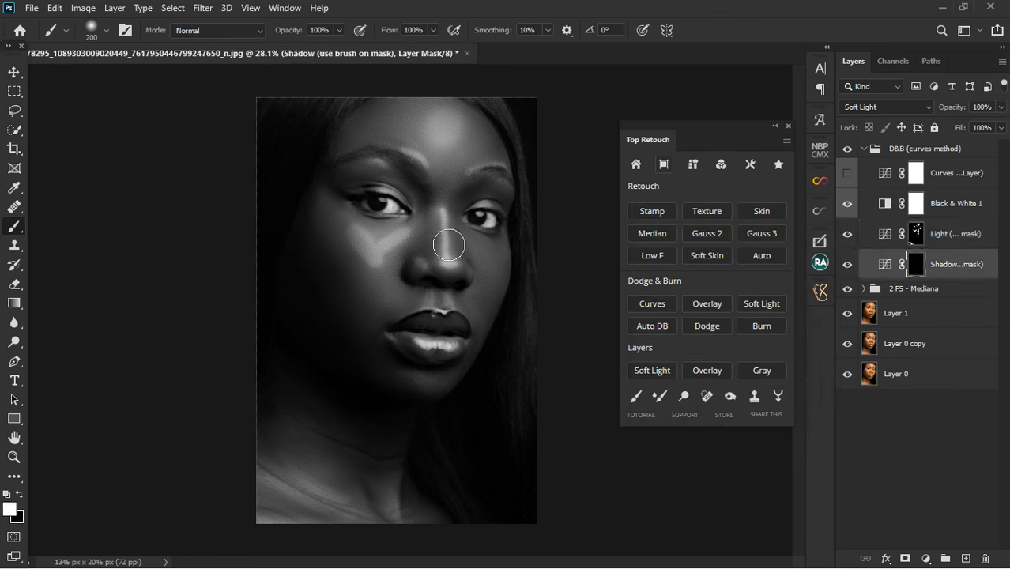
key(bracketleft)
key(bracketleft)
key(bracketleft)
key(bracketleft)
key(bracketleft)
scroll(443, 236, up, 3)
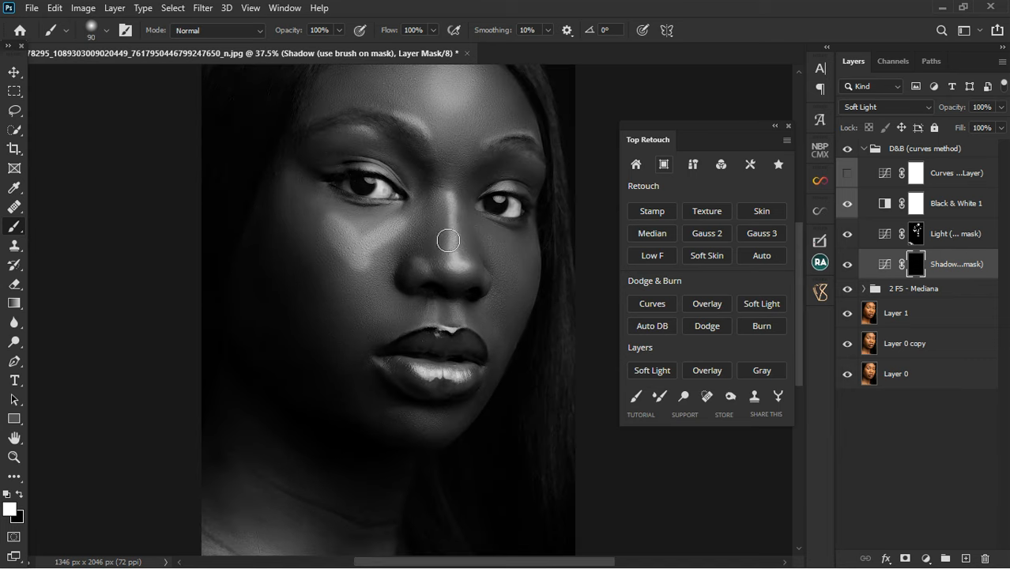
key(bracketleft)
key(bracketleft)
key(bracketleft)
Try 60-pixel shadow strokes down both sides of the nose on the Shadow layer's mask, and undo them
drag(432, 203, 429, 263)
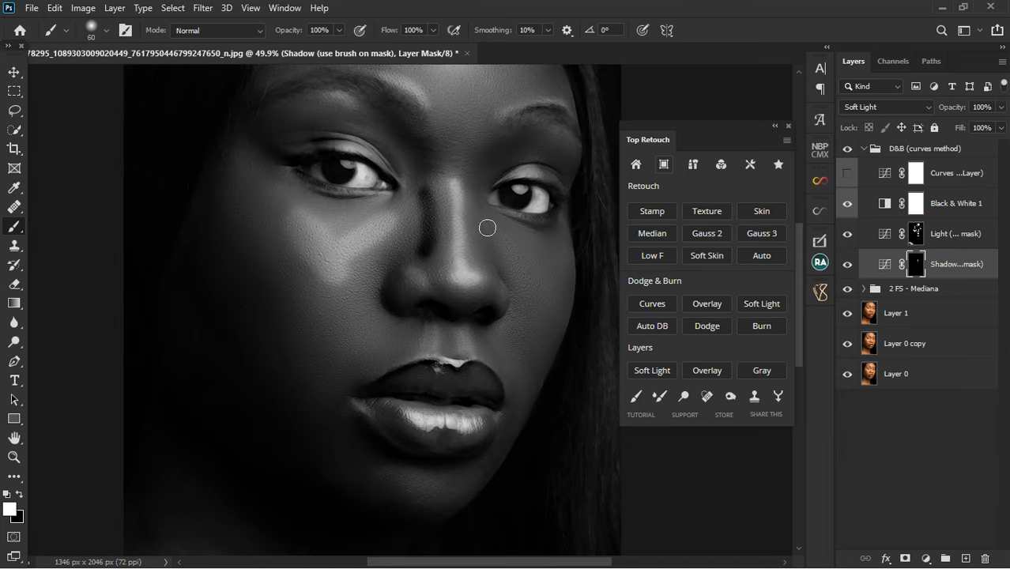
drag(496, 210, 500, 265)
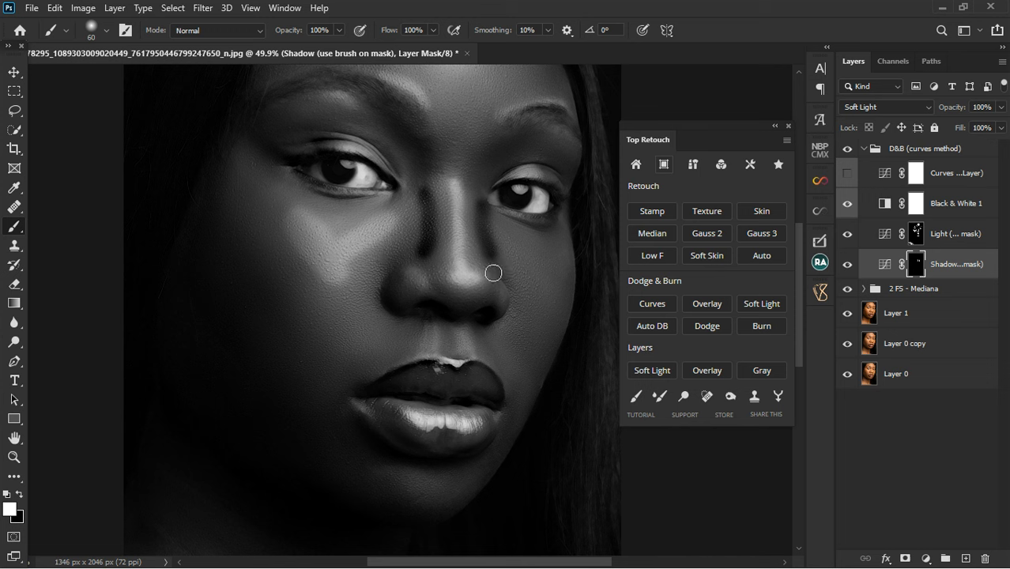
key(ctrl+z)
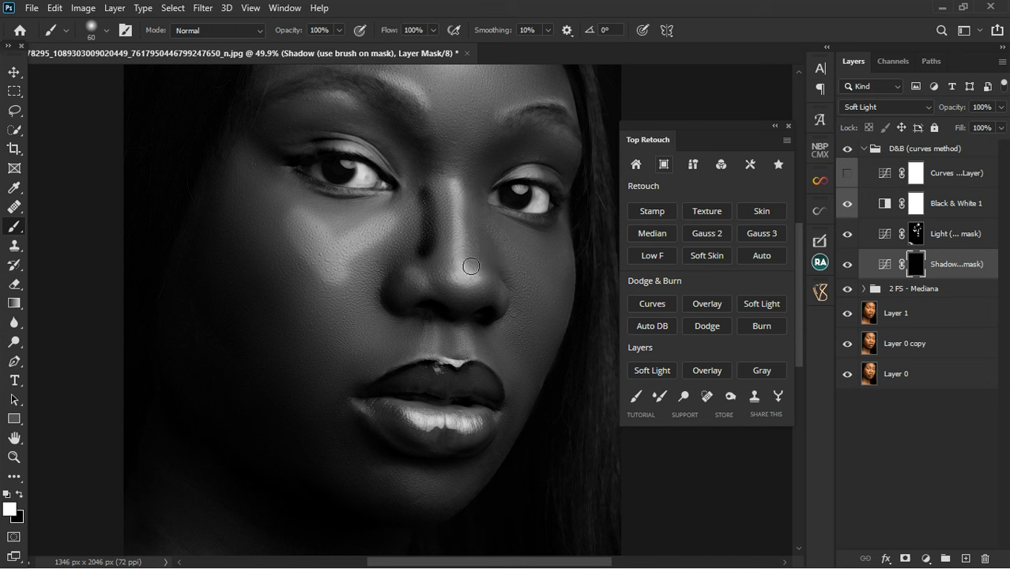
key(ctrl+z)
Reduce the Brush to 40 pixels and paint shadows beside the nose, under its tip, in the philtrum and along the cheek contour
key(bracketleft)
key(bracketleft)
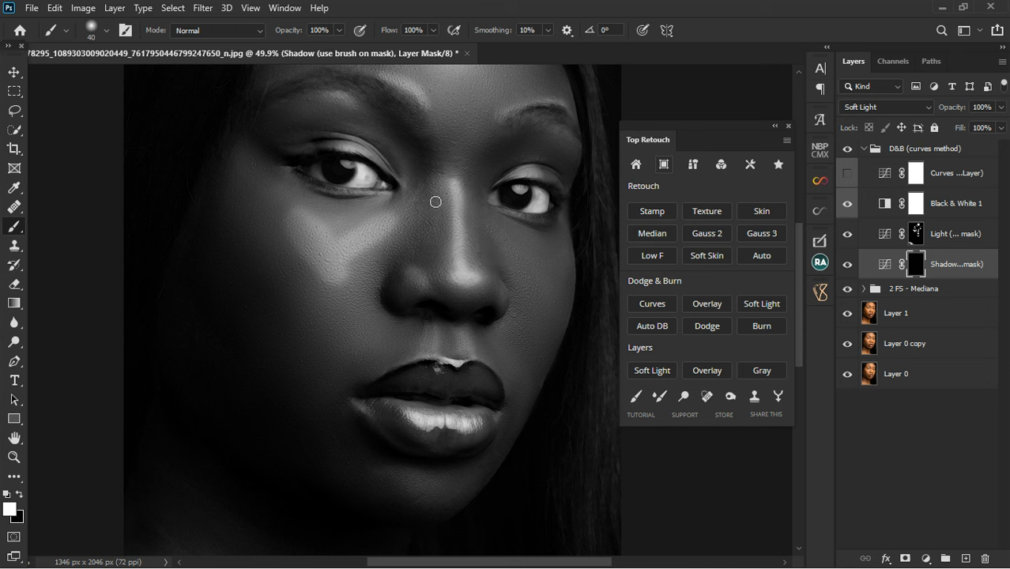
drag(438, 207, 422, 256)
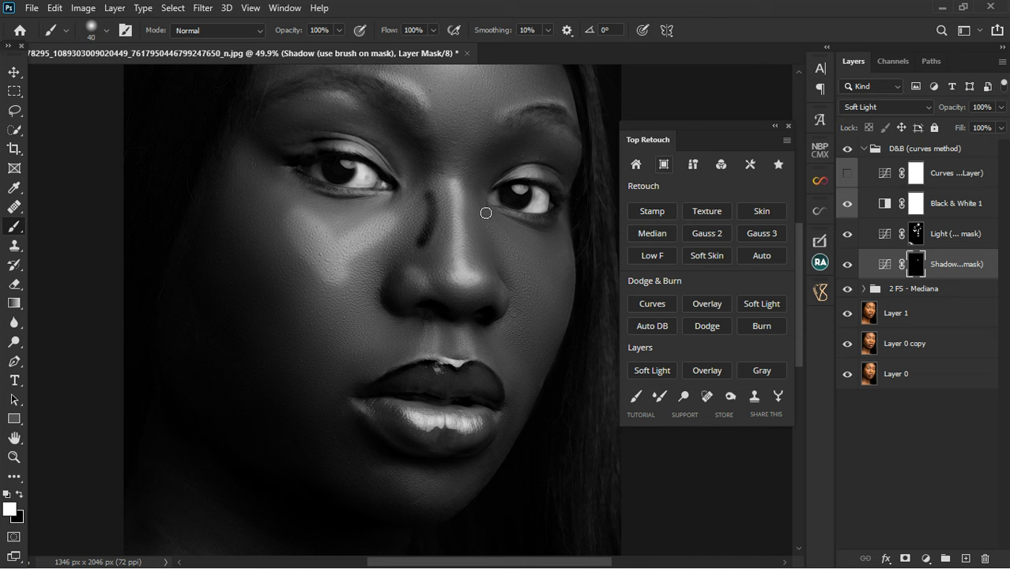
drag(484, 199, 479, 244)
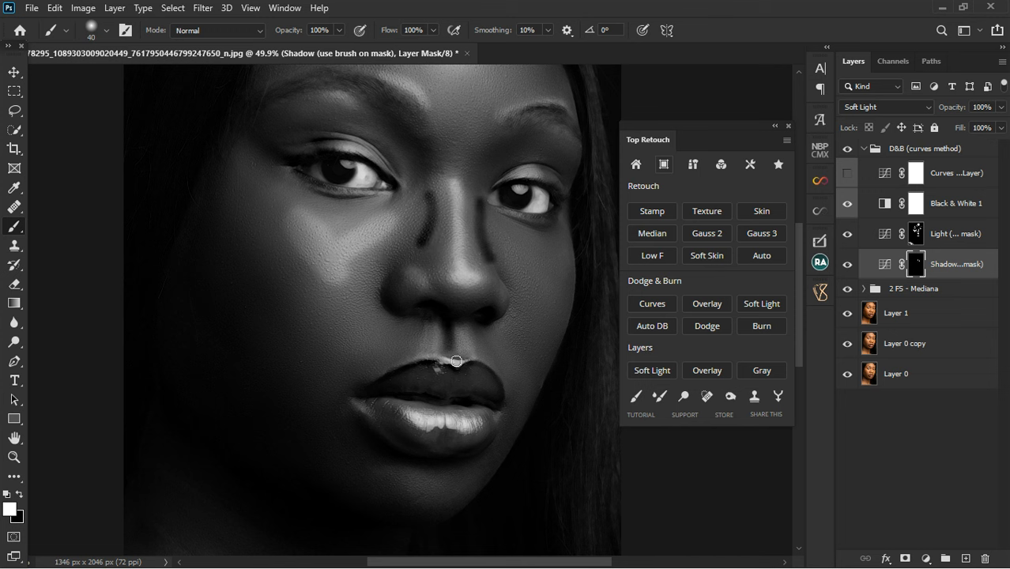
mouse_move(432, 313)
mouse_down()
mouse_move(439, 285)
mouse_move(477, 320)
mouse_up()
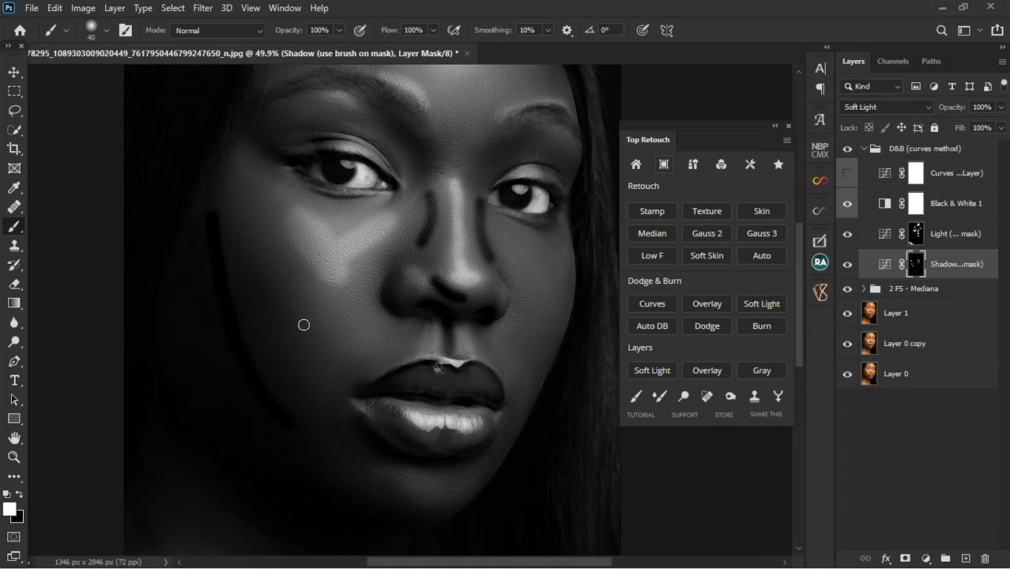
Paint shadow strokes in the eyelid crease, below the jaw on the neck and around the collarbones on the Shadow layer's mask
scroll(373, 370, down, 1)
scroll(373, 370, down, 2)
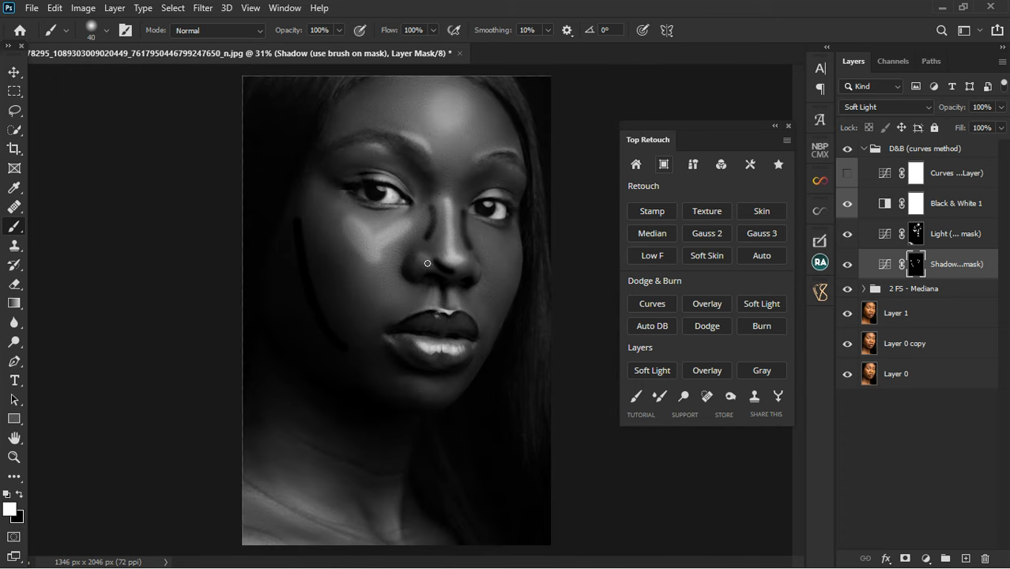
scroll(427, 263, down, 1)
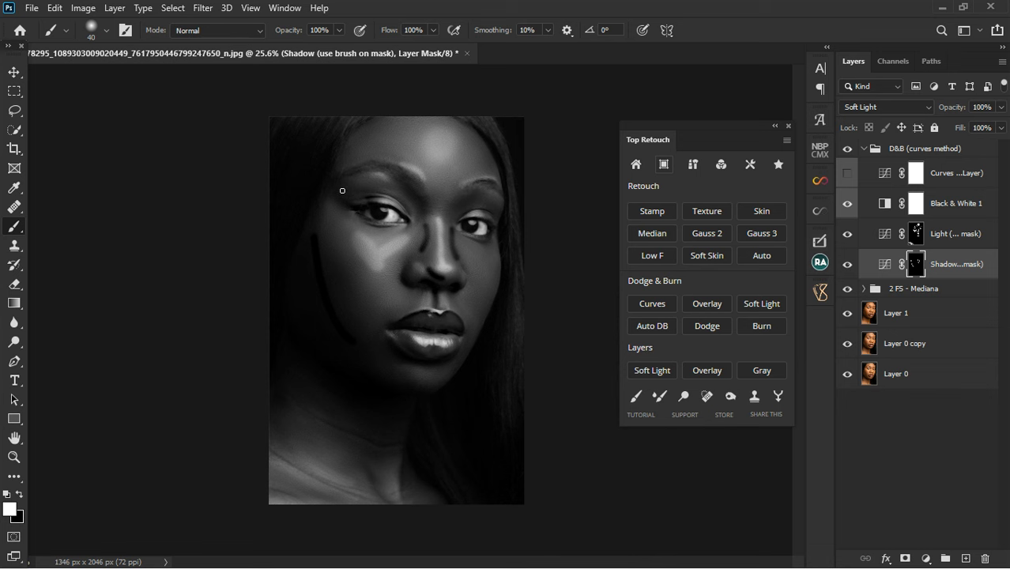
drag(365, 187, 374, 187)
drag(289, 389, 353, 414)
drag(283, 488, 324, 497)
drag(368, 467, 381, 492)
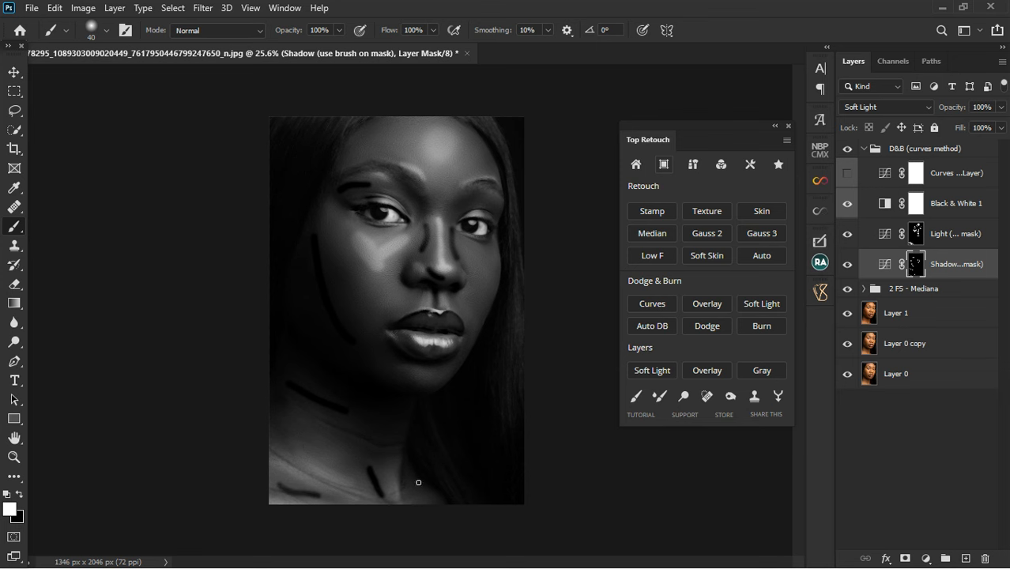
Paint shadows above the nostril wing and in the inner socket of the farther eye, redoing the nostril stroke
scroll(396, 269, up, 4)
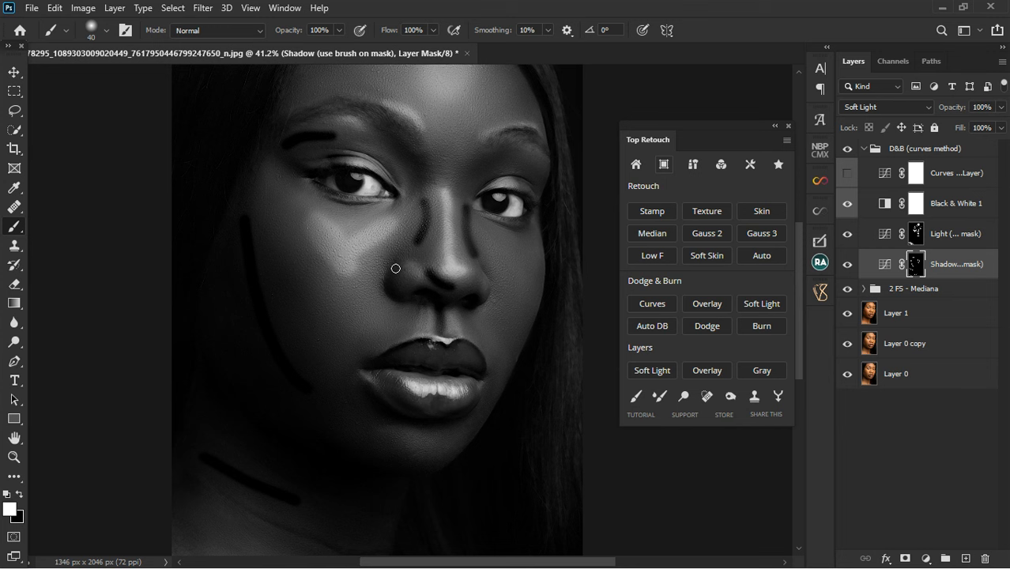
drag(396, 268, 401, 305)
key(ctrl+z)
drag(501, 166, 473, 199)
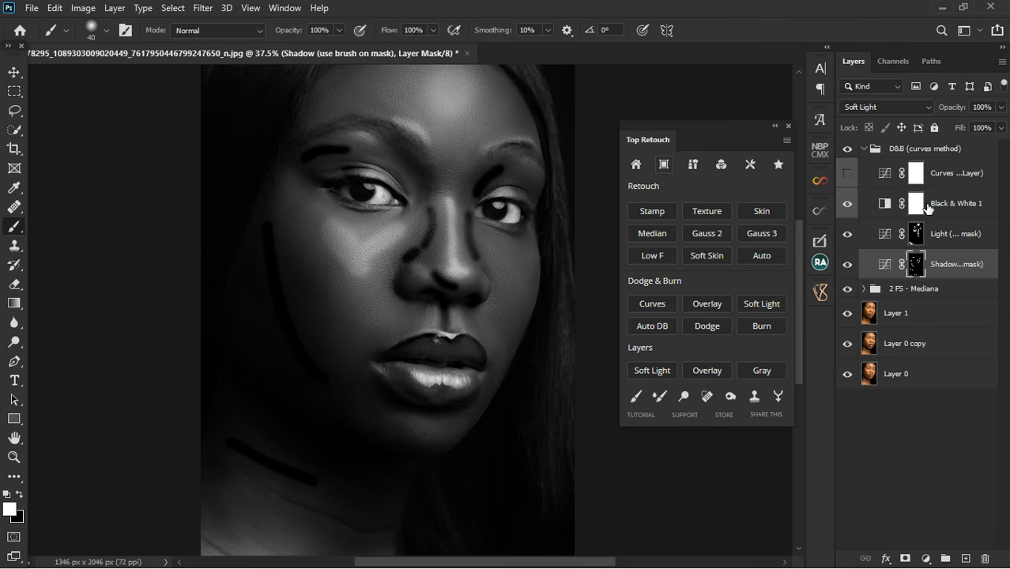
Select the Light layer's mask and touch up the area around the nearer eyebrow with the 40-pixel Brush
click(916, 237)
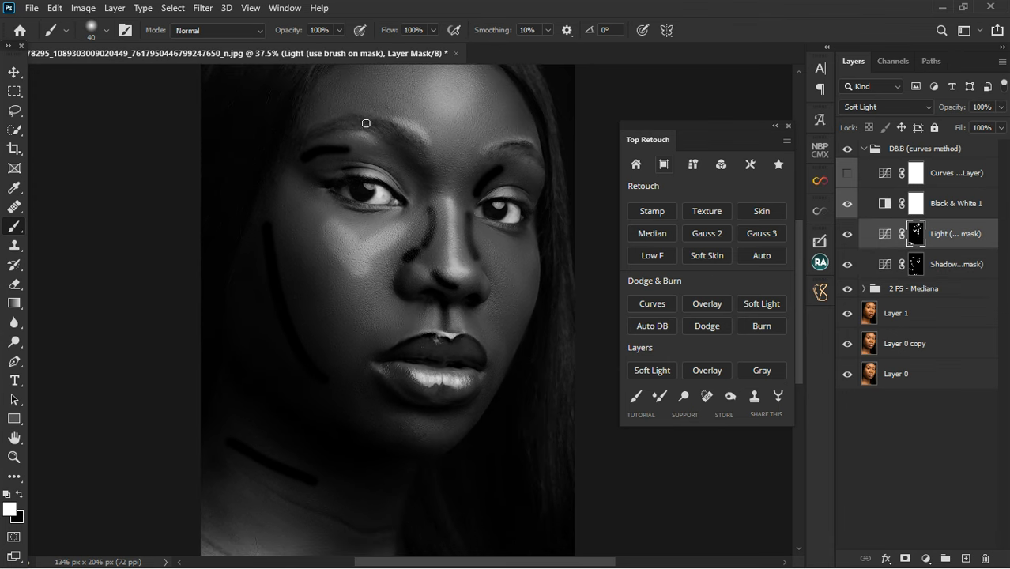
mouse_move(366, 123)
mouse_down()
mouse_move(413, 131)
mouse_move(427, 172)
mouse_move(384, 147)
mouse_move(411, 157)
mouse_up()
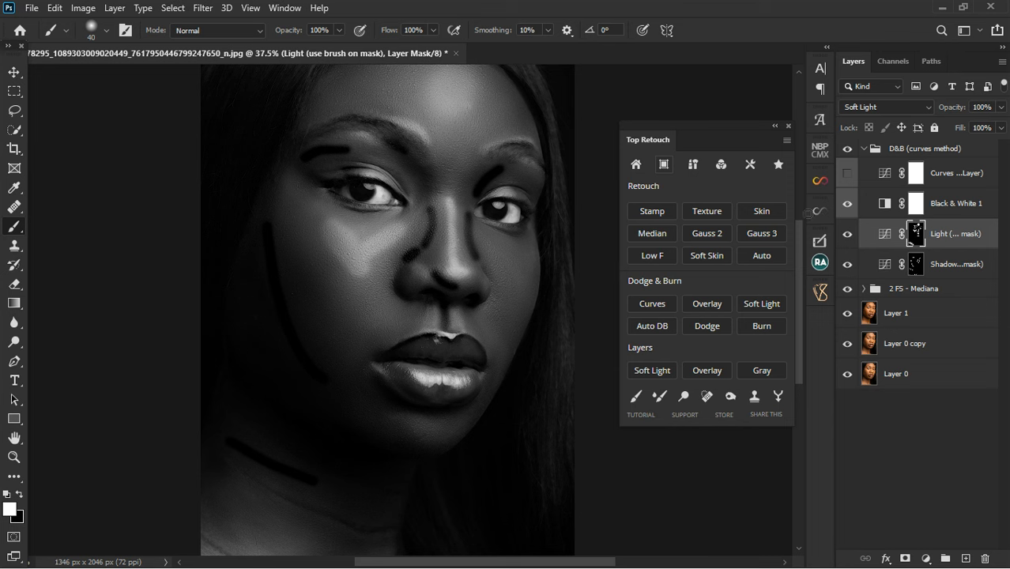
Set the Feather of the Light layer's mask to 23.2 px to soften the highlights
key(ctrl+0)
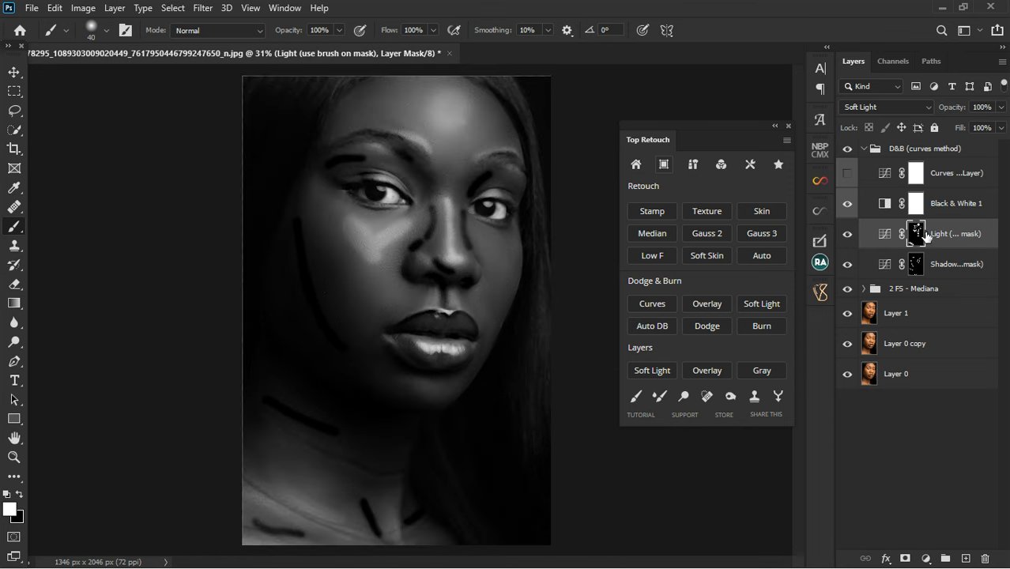
double_click(893, 237)
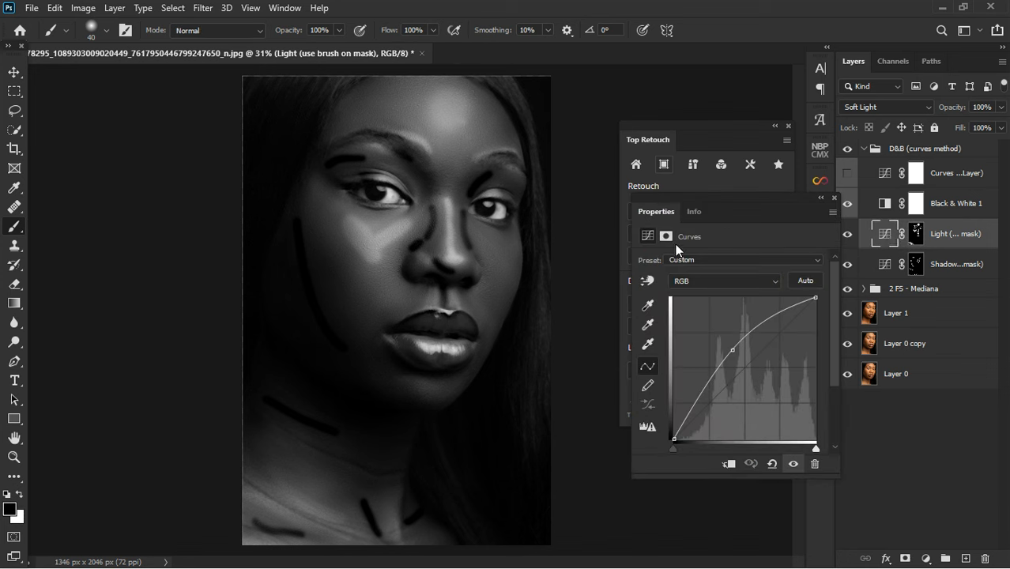
click(917, 234)
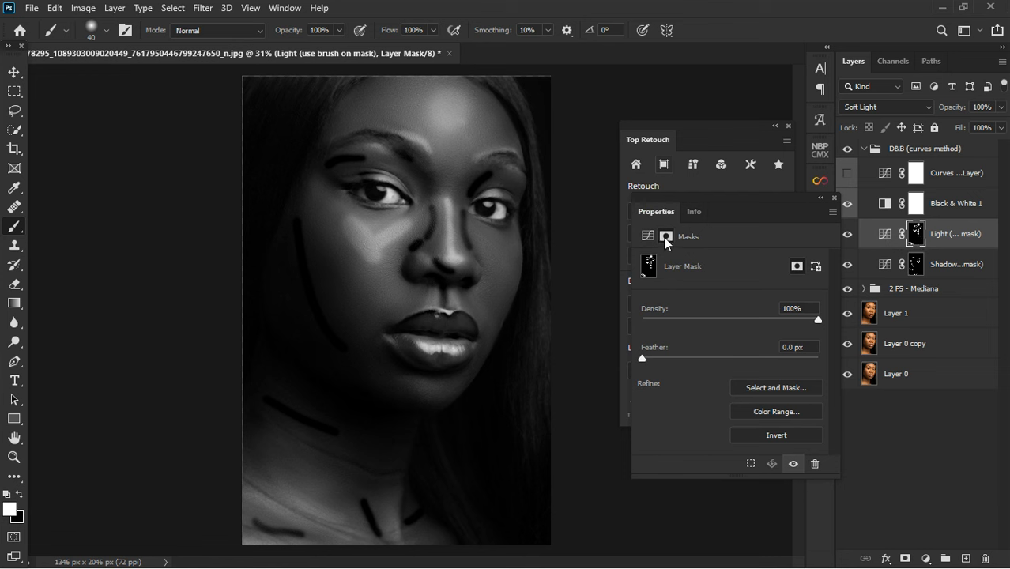
drag(642, 358, 721, 360)
Feather the Shadow layer's mask to blend the dark strokes, trying 42.3 px and fine-tuning the amount
click(915, 264)
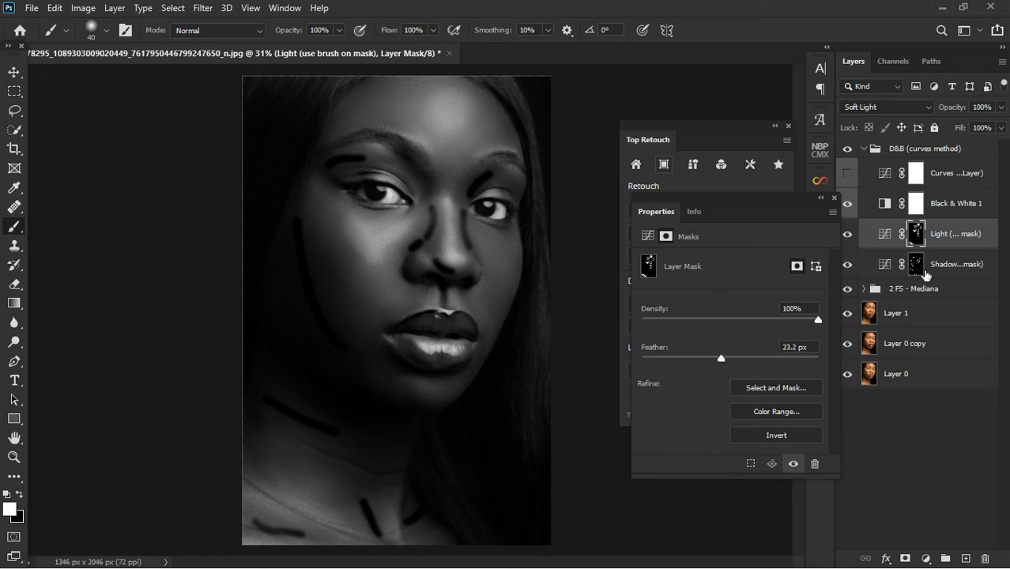
drag(641, 354, 733, 360)
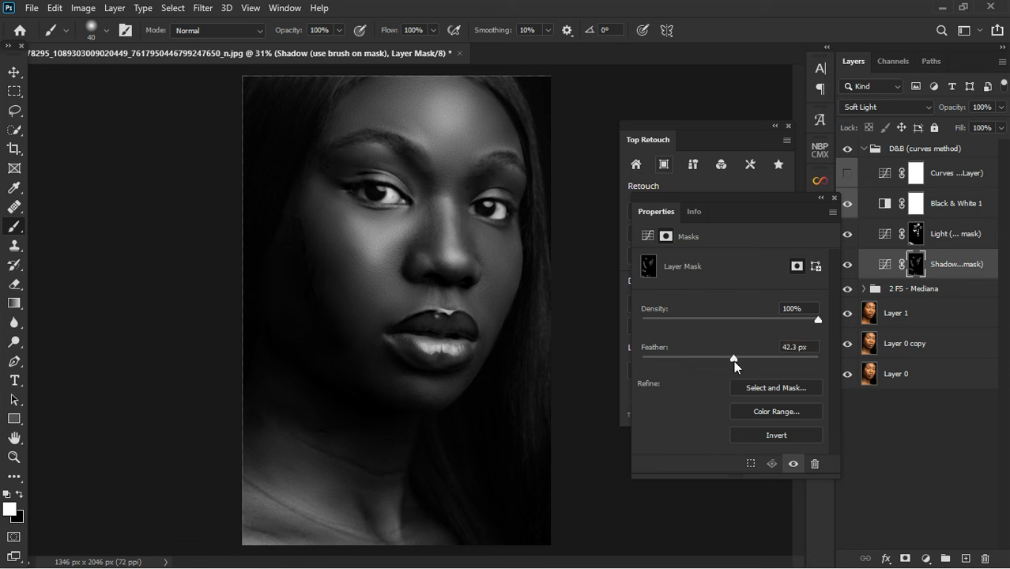
drag(734, 361, 731, 360)
drag(730, 356, 740, 357)
click(833, 199)
Compare the face with the Light and Shadow layers toggled off and on, leaving both visible
click(848, 236)
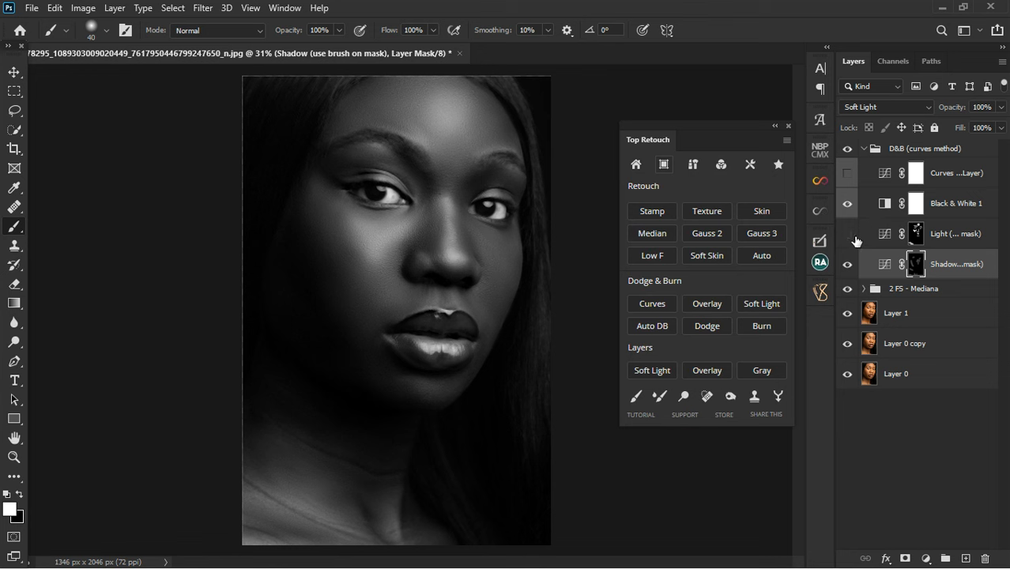
click(850, 235)
scroll(436, 193, up, 3)
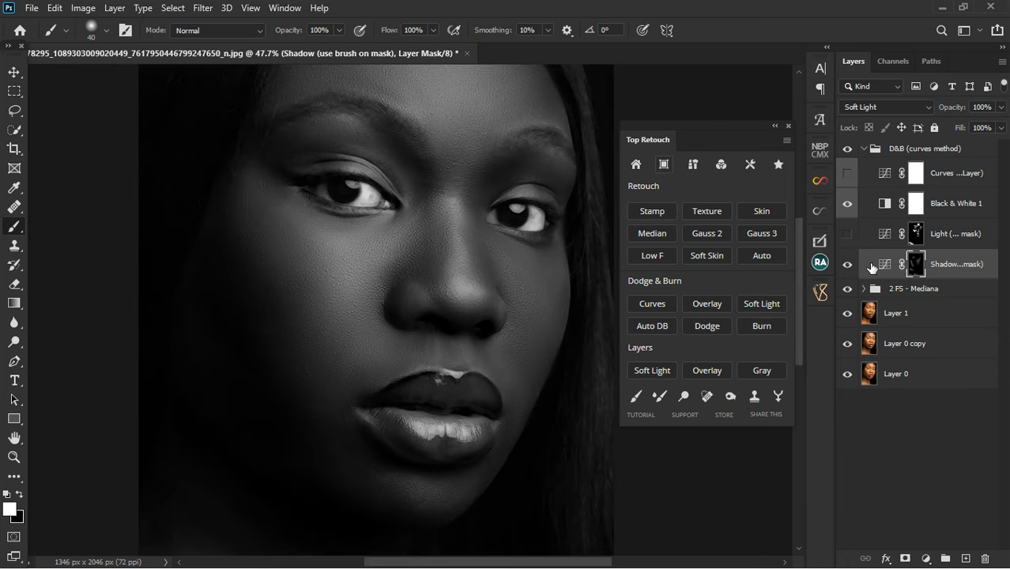
click(848, 234)
click(847, 264)
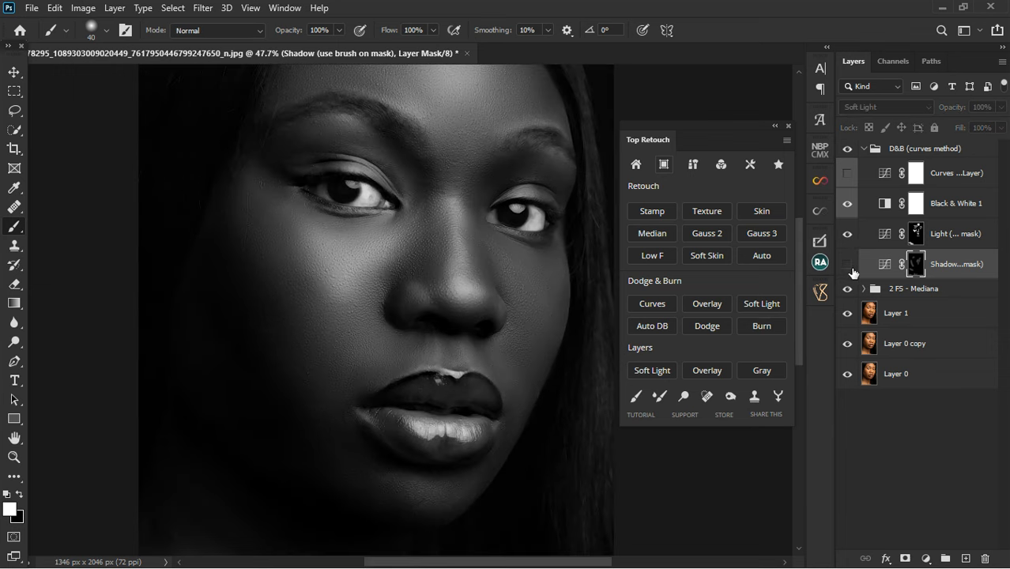
click(847, 265)
click(847, 265)
click(847, 264)
click(846, 264)
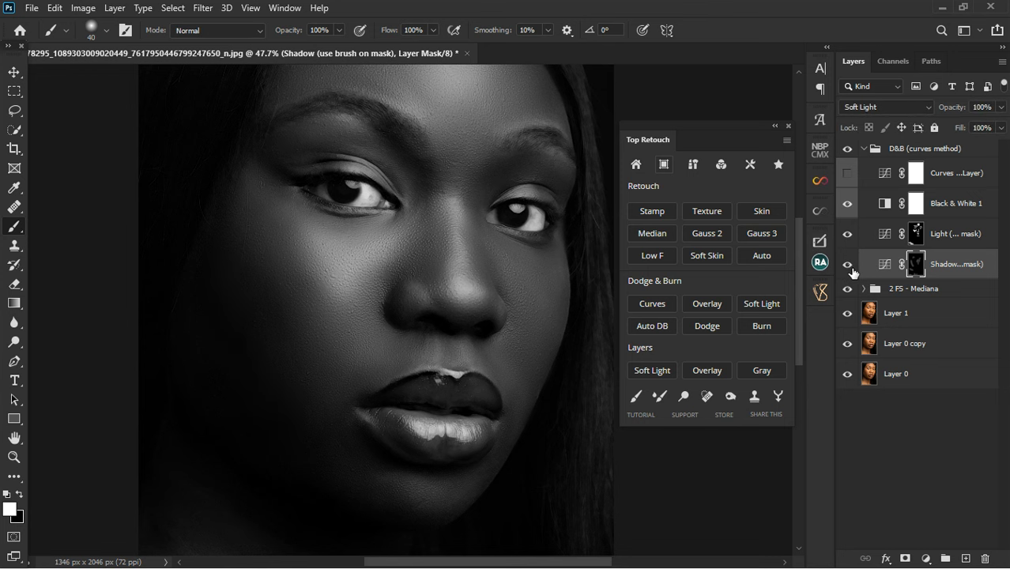
Hide the Black & White 1 and Curves helper layers in the D&B (curves method) group to view the portrait in colour
click(846, 203)
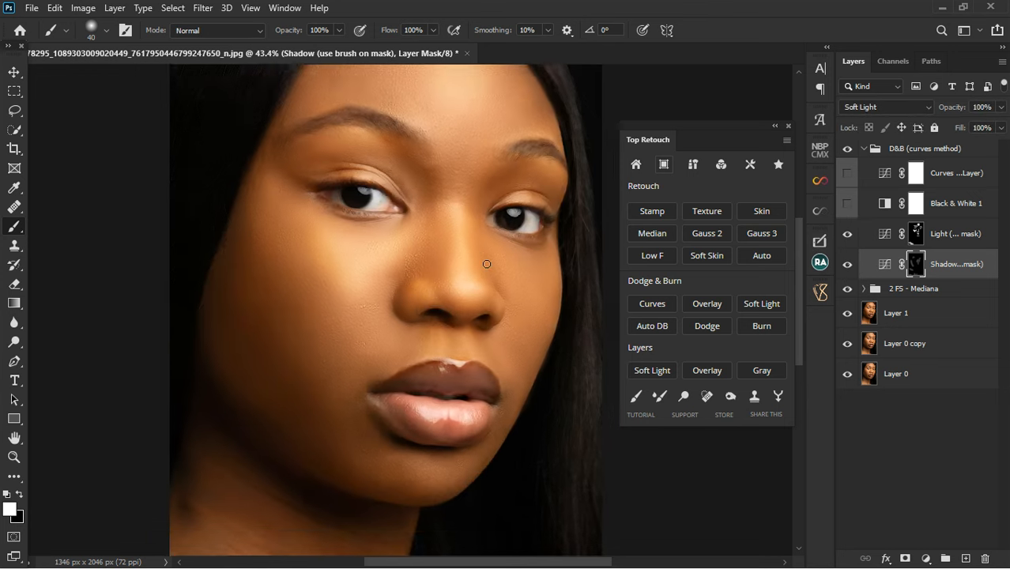
scroll(474, 267, down, 4)
scroll(453, 269, up, 3)
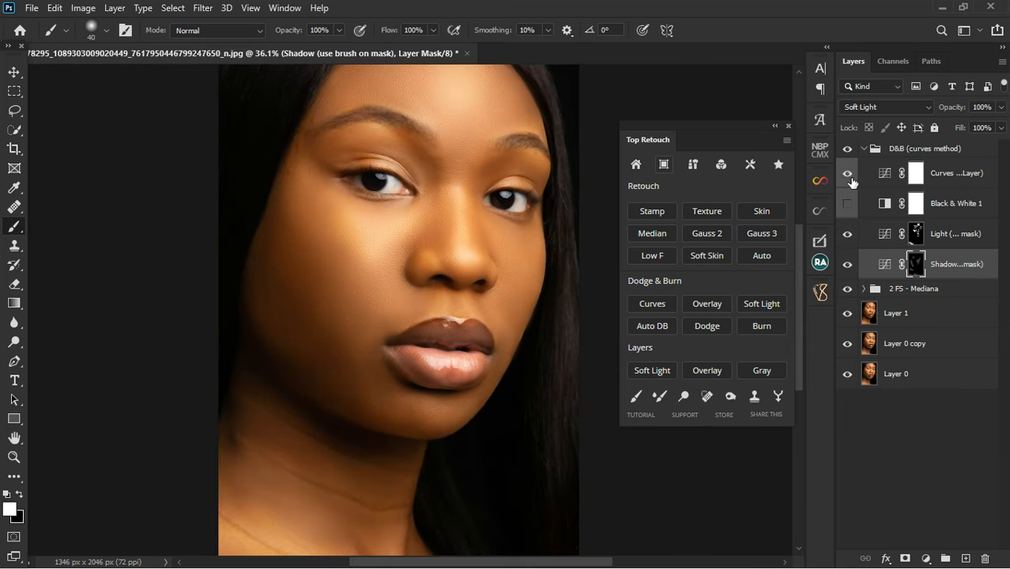
click(849, 175)
Check the Light layer's curve settings and compare the portrait with the D&B (curves method) group hidden and shown
double_click(885, 236)
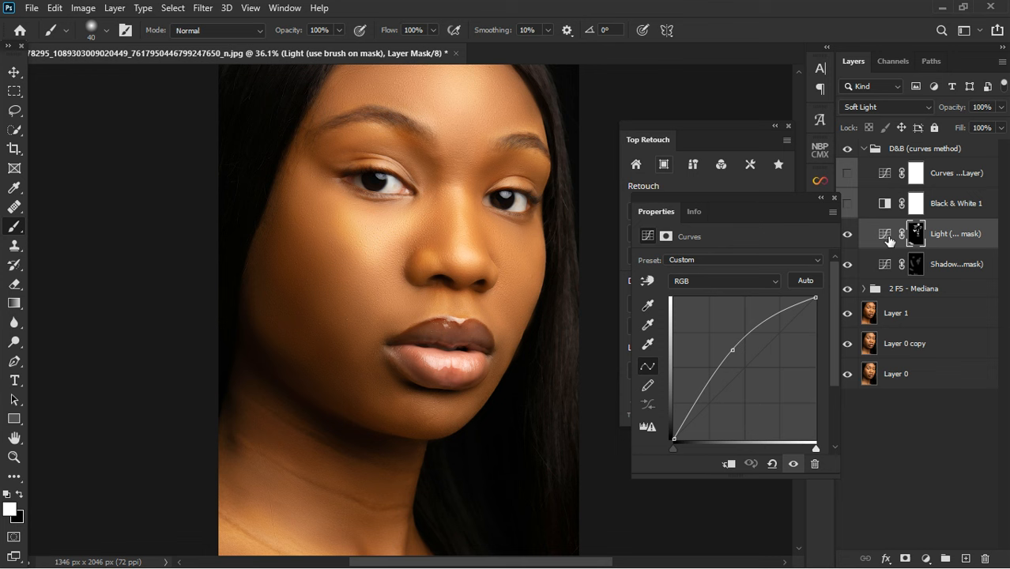
click(834, 197)
click(848, 148)
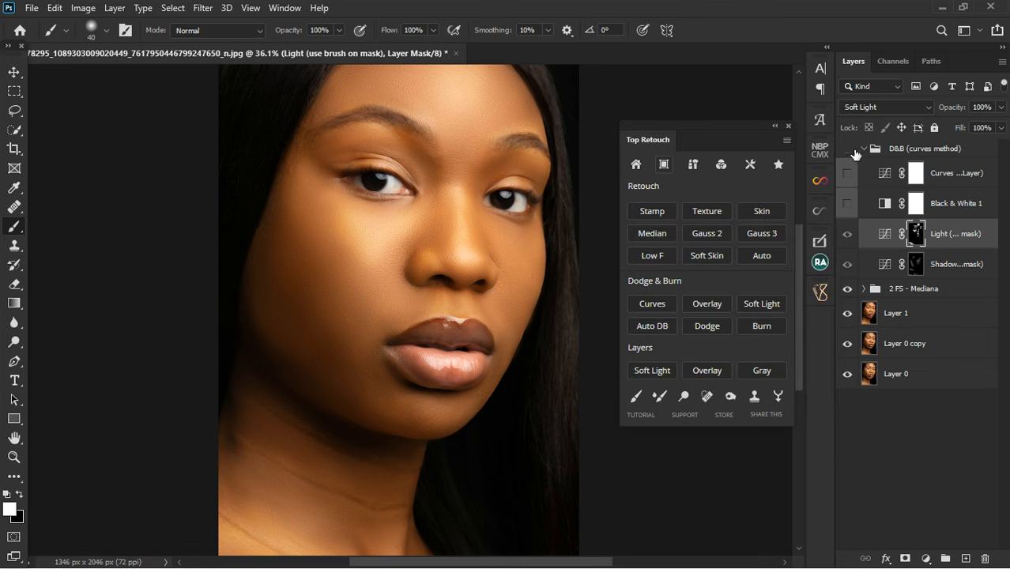
click(853, 152)
click(854, 152)
scroll(504, 283, down, 3)
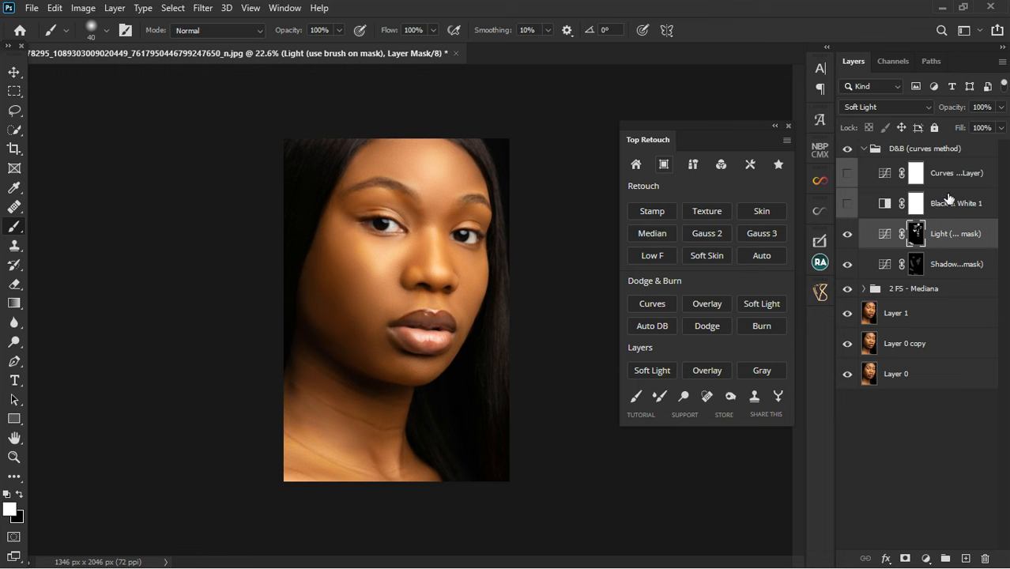
Reduce the Light layer's opacity, comparing 34% with the group toggled off and on, and settle on 75%
click(1001, 107)
drag(995, 119, 992, 125)
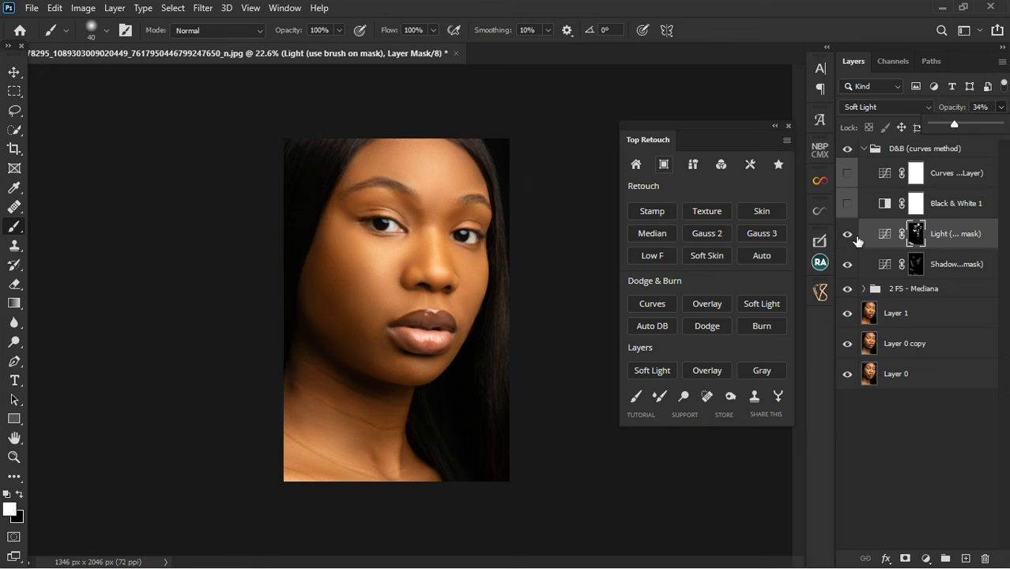
click(851, 159)
click(850, 155)
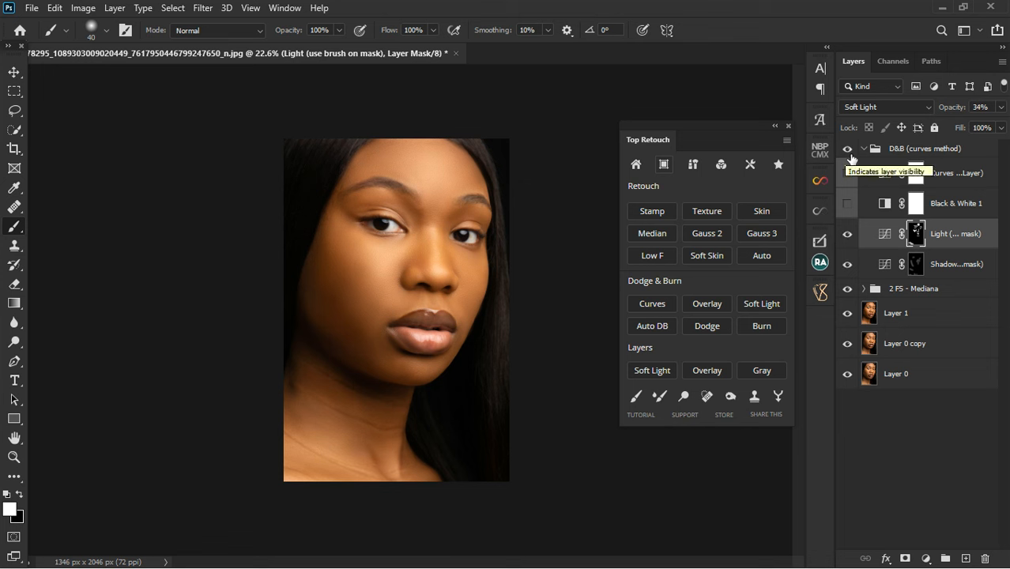
click(850, 155)
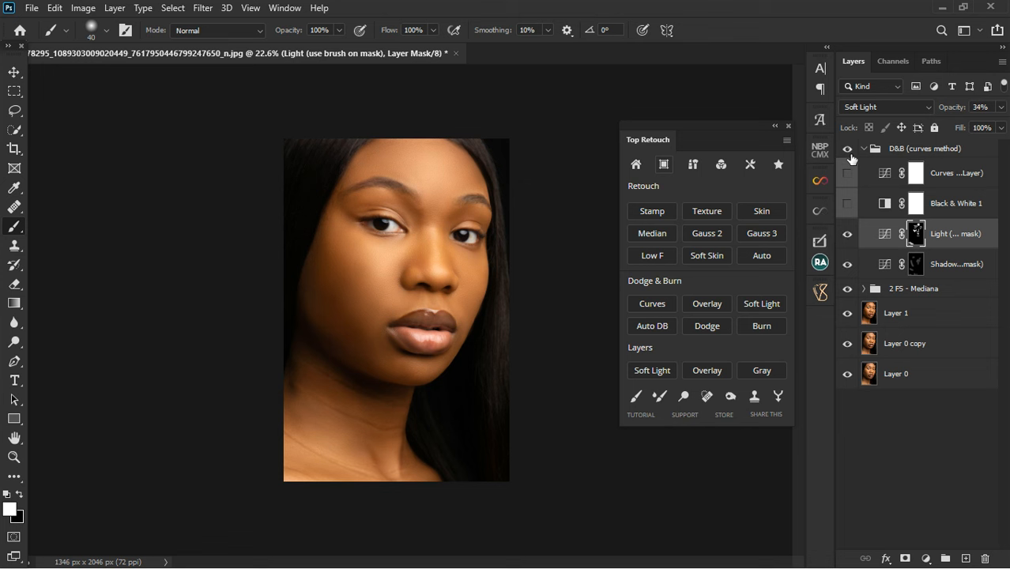
click(1001, 107)
mouse_move(980, 124)
mouse_down()
mouse_move(1000, 124)
mouse_move(984, 130)
mouse_up()
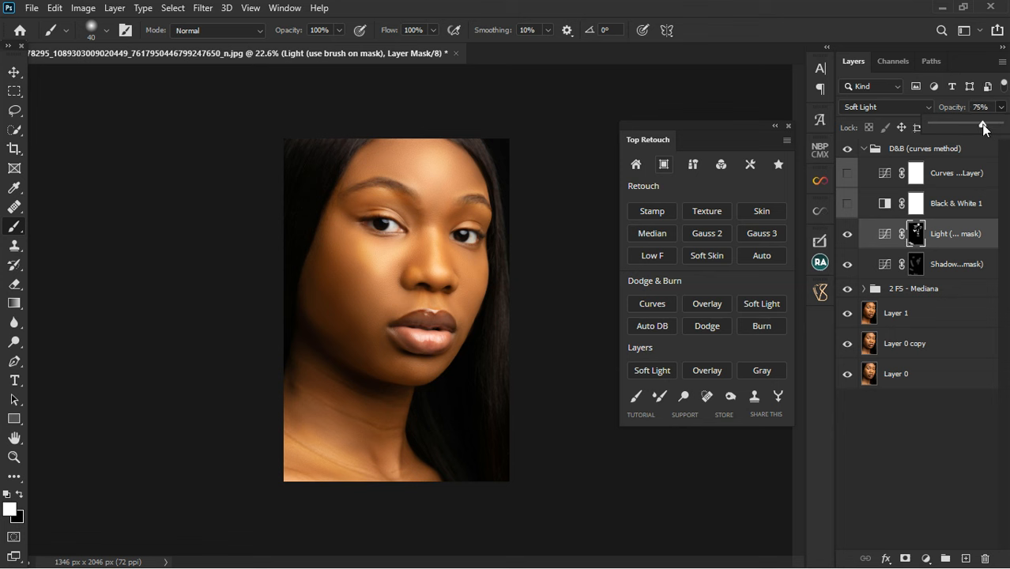
Hide the D&B (curves method) group and create a Soft Light dodge and burn group above 2 FS - Mediana using Top Retouch
click(862, 149)
click(847, 148)
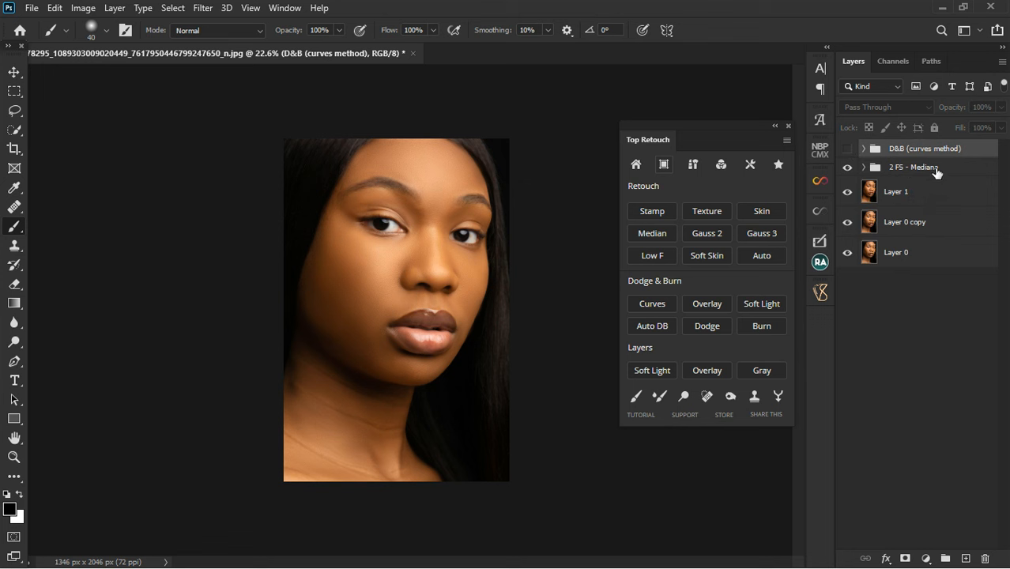
click(935, 169)
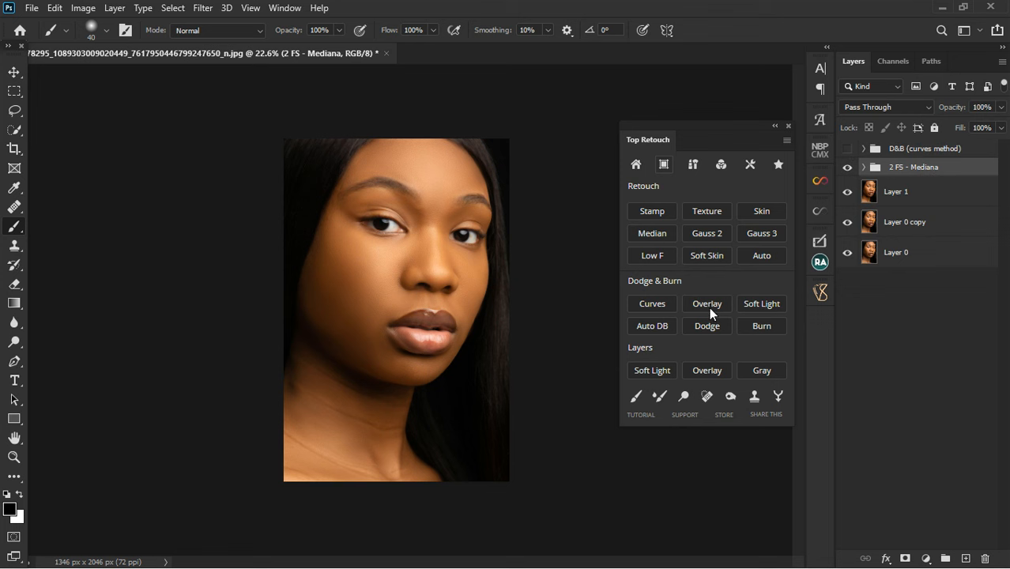
click(764, 308)
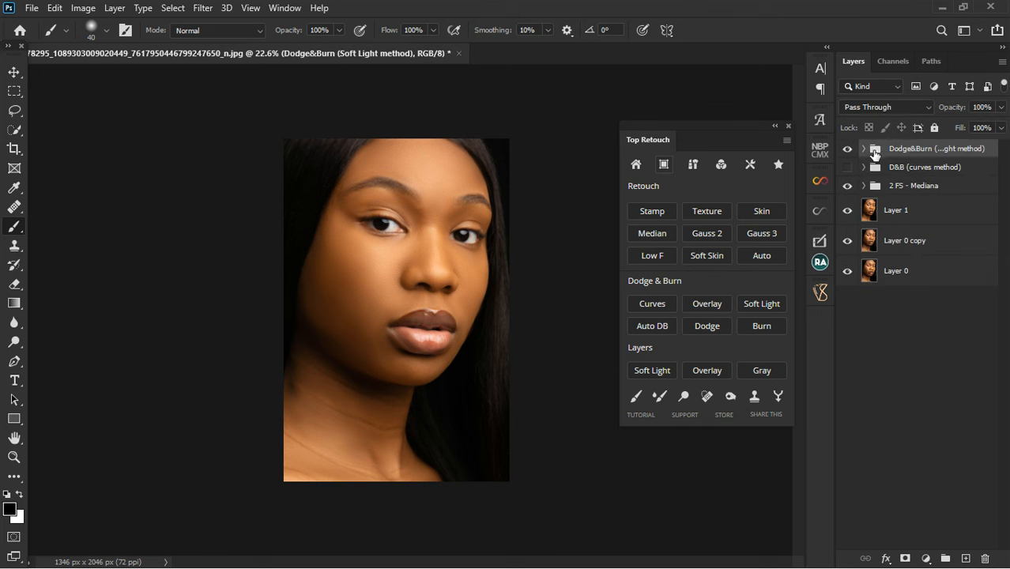
click(864, 149)
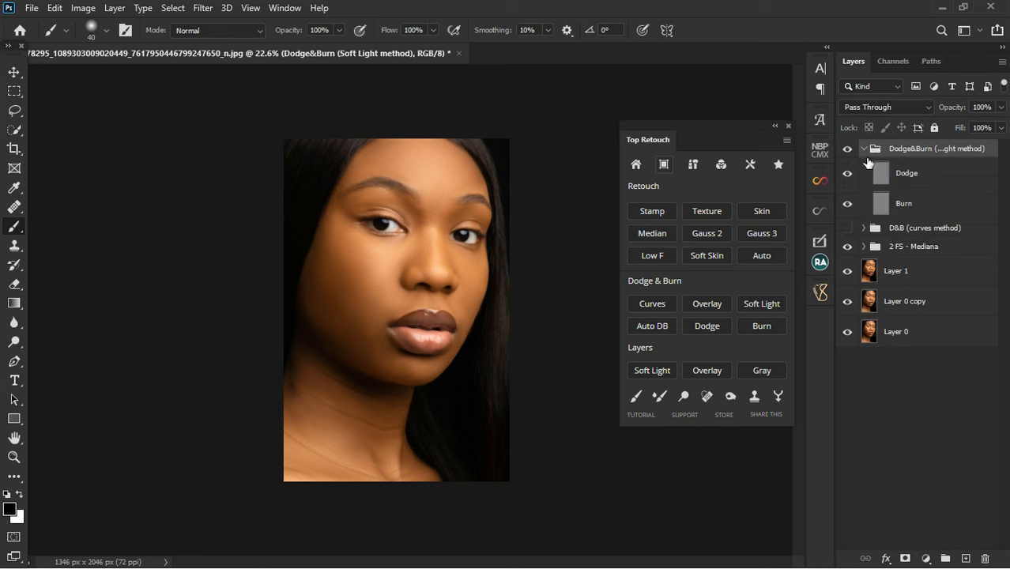
Select the Dodge layer and prepare the Brush with 8% flow and white as the foreground colour
click(932, 209)
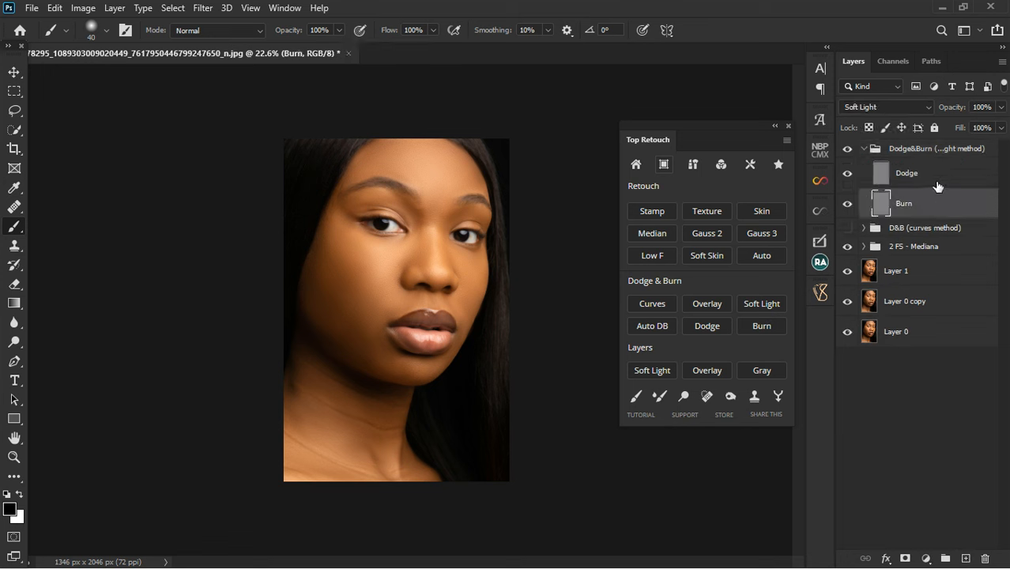
click(937, 184)
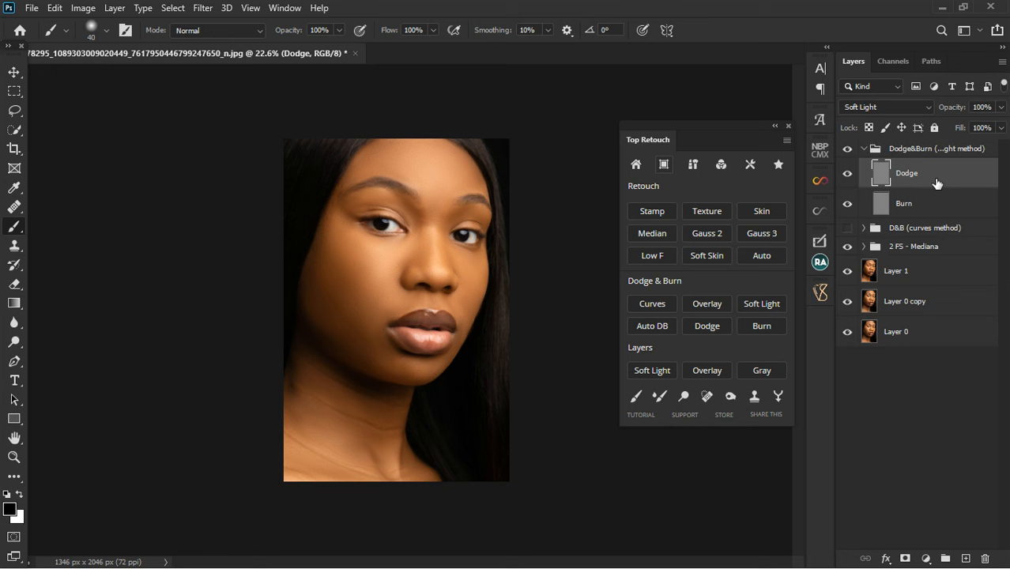
click(433, 30)
drag(374, 46, 369, 47)
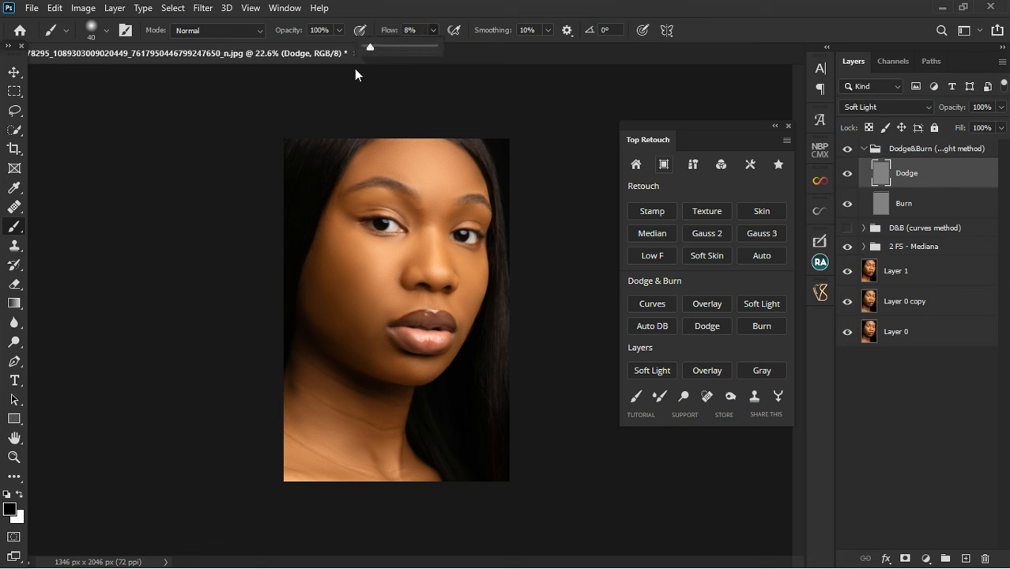
click(13, 508)
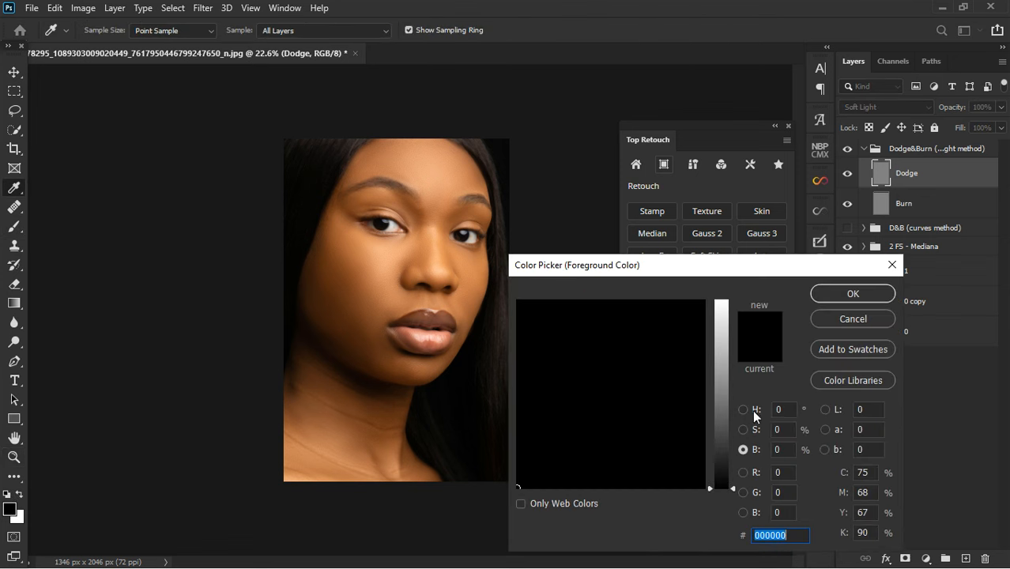
click(874, 296)
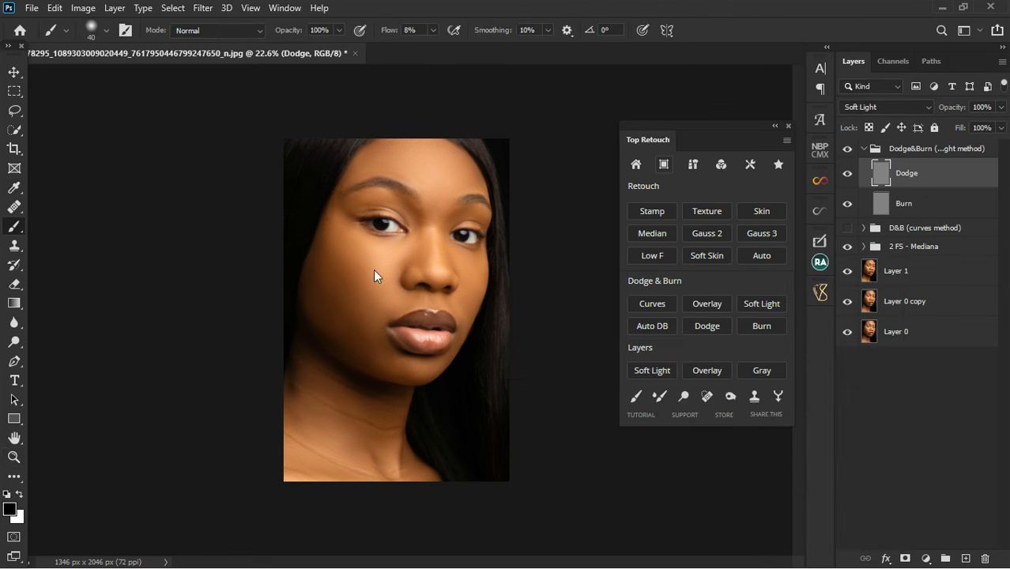
scroll(384, 297, up, 1)
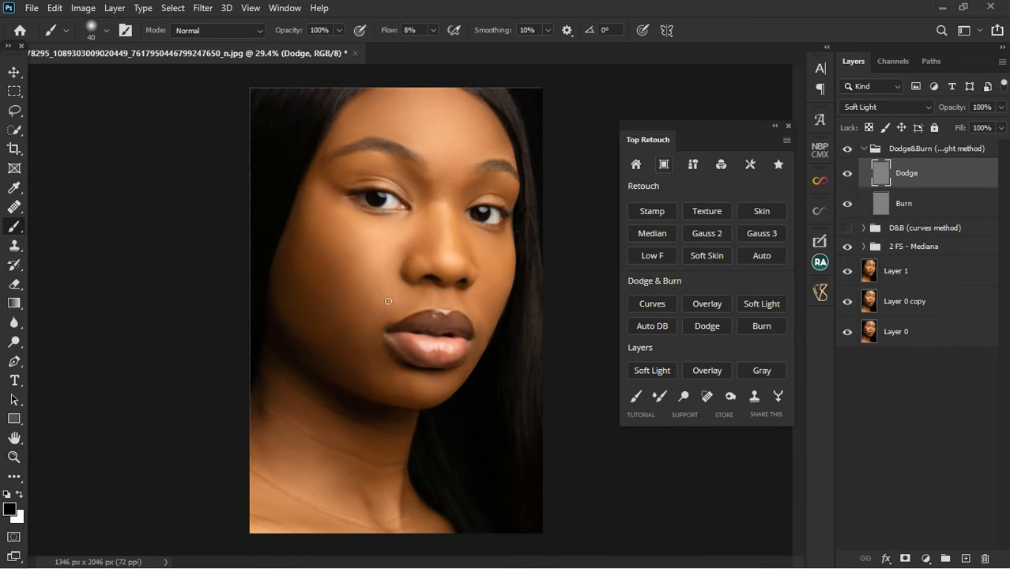
click(21, 517)
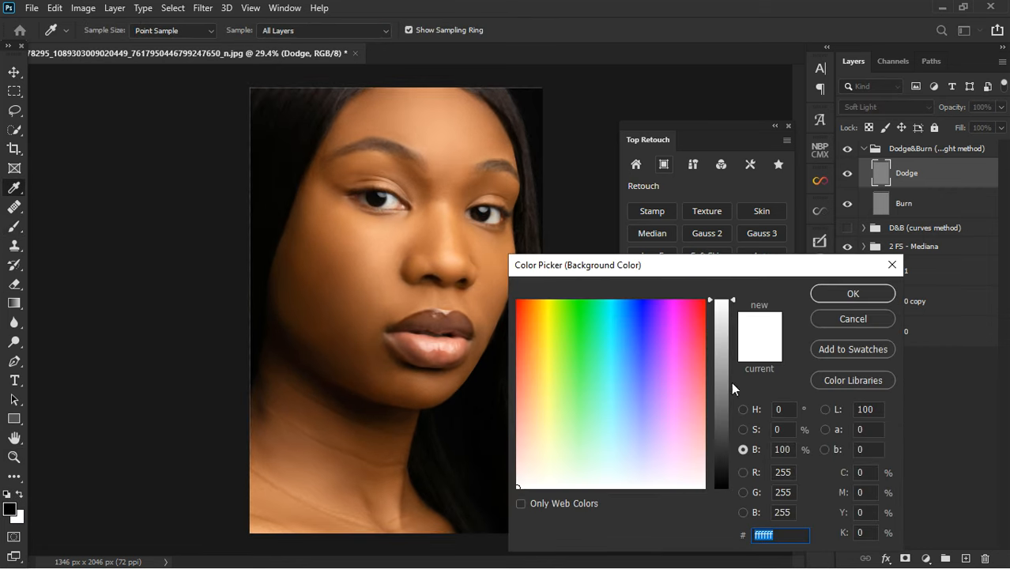
click(853, 319)
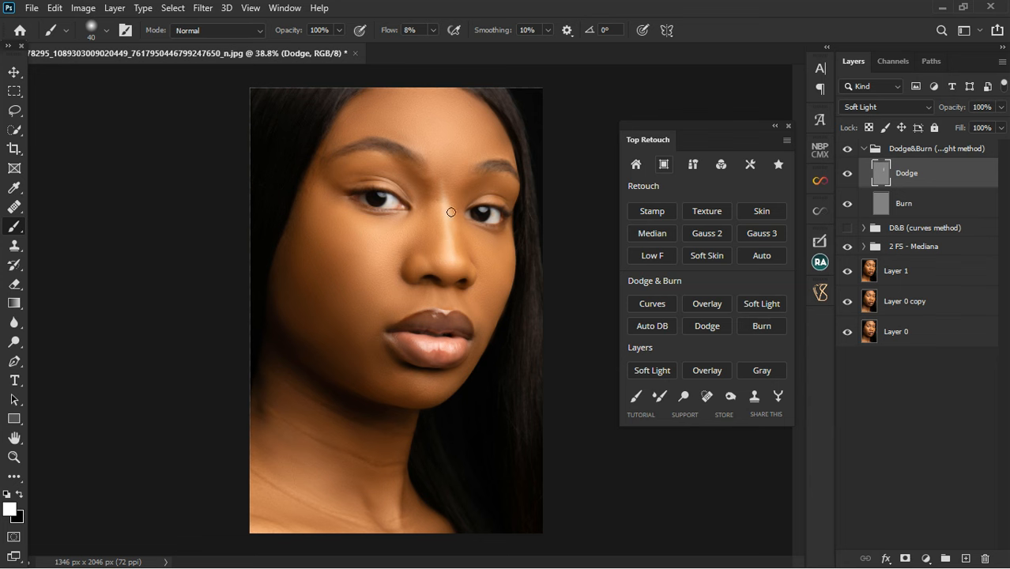
Paint white highlights on the Dodge layer over the nose, under-eyes, forehead, brow area, cheek, chin and neck
scroll(447, 207, up, 2)
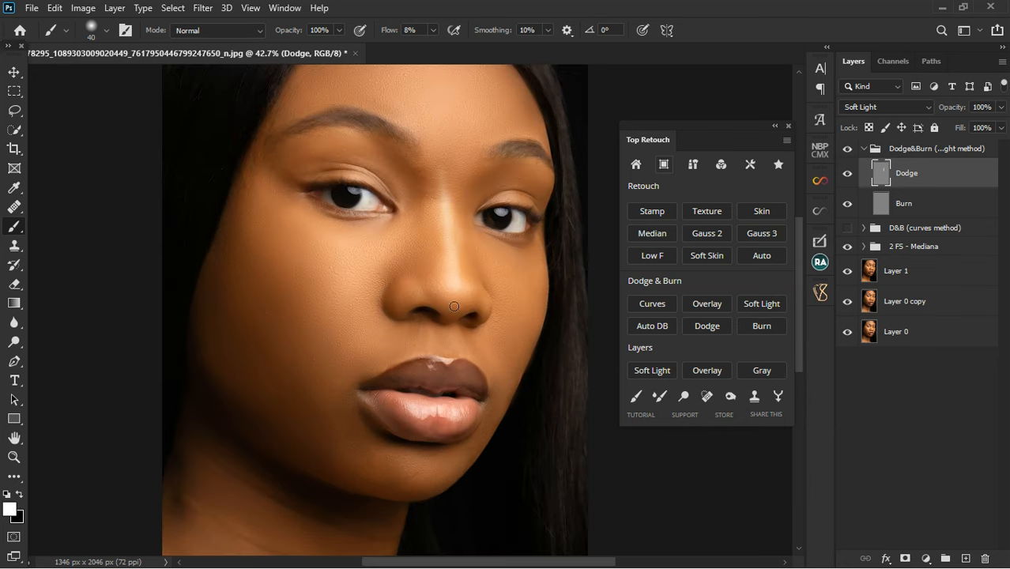
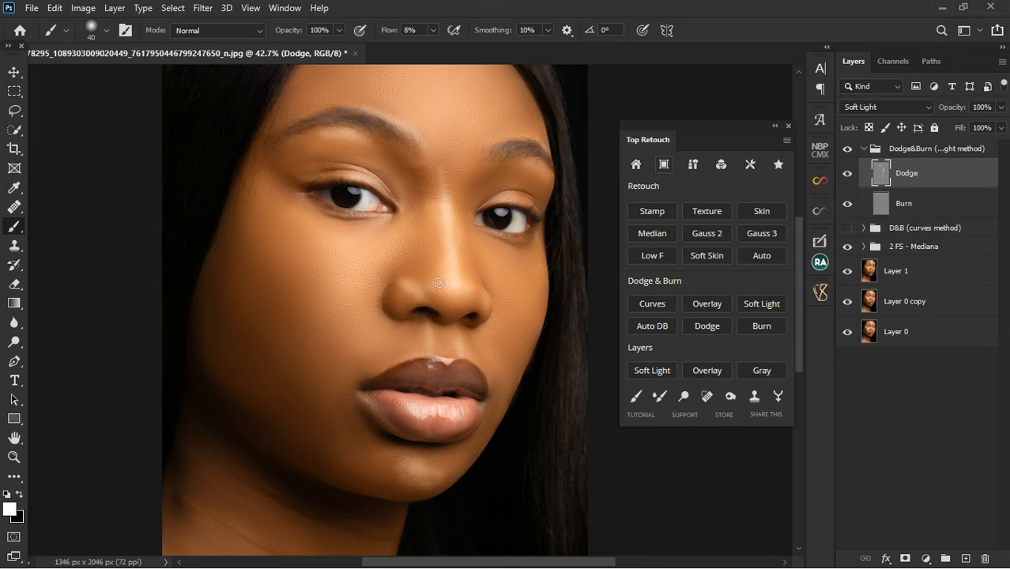
scroll(437, 282, down, 1)
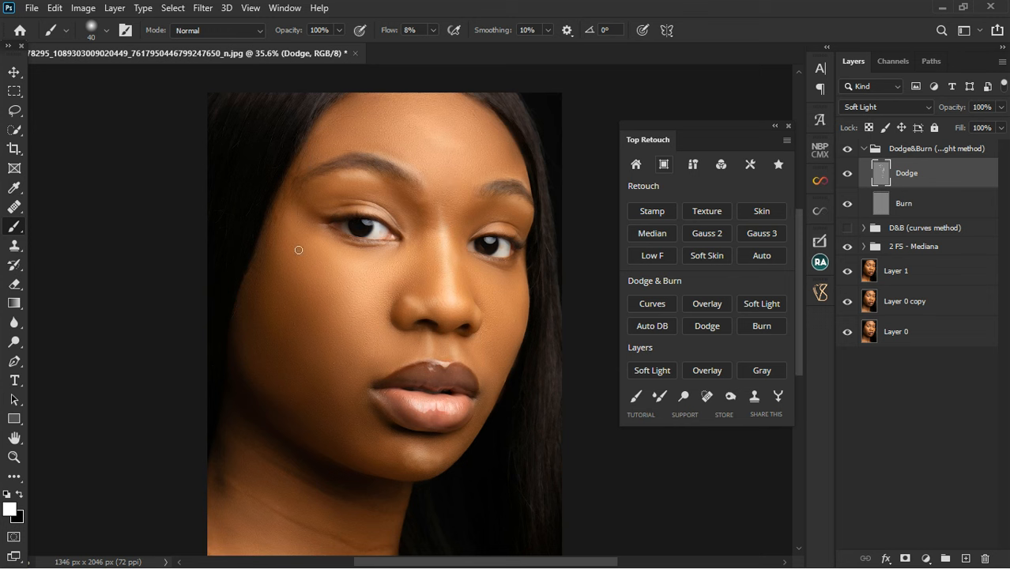
drag(341, 273, 360, 297)
mouse_move(527, 317)
mouse_down()
mouse_move(489, 298)
mouse_move(527, 309)
mouse_up()
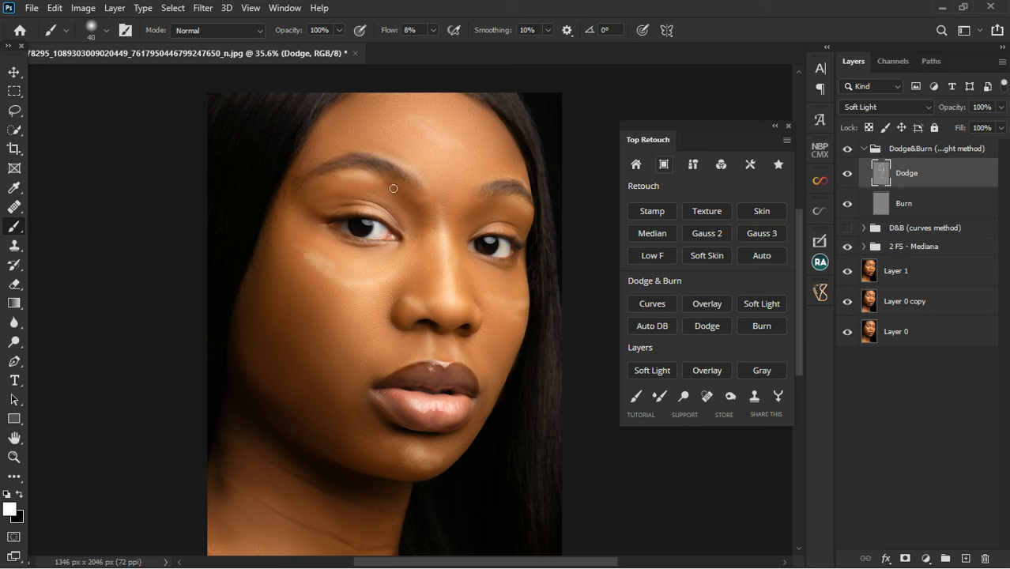
drag(431, 207, 439, 205)
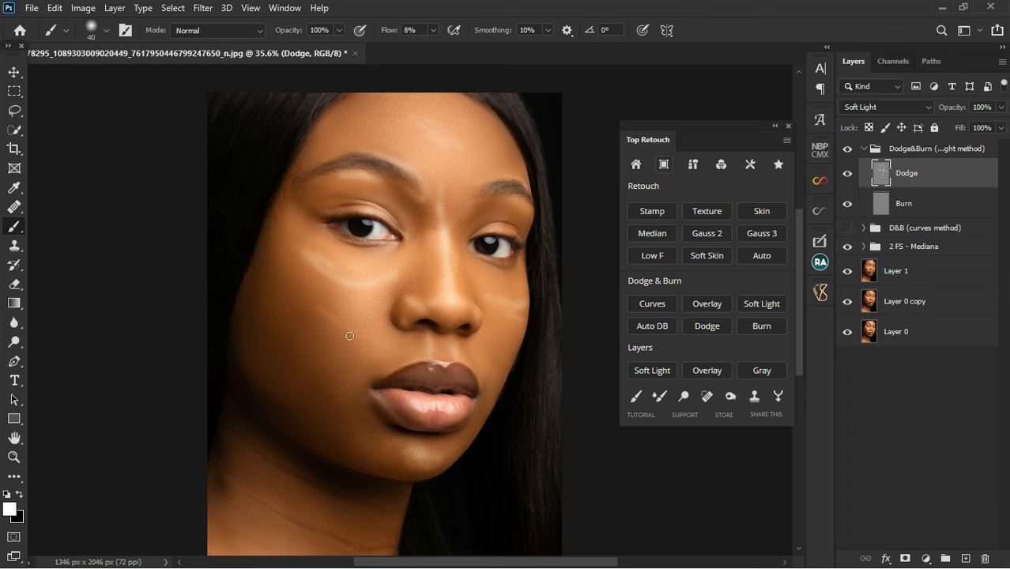
drag(350, 335, 340, 328)
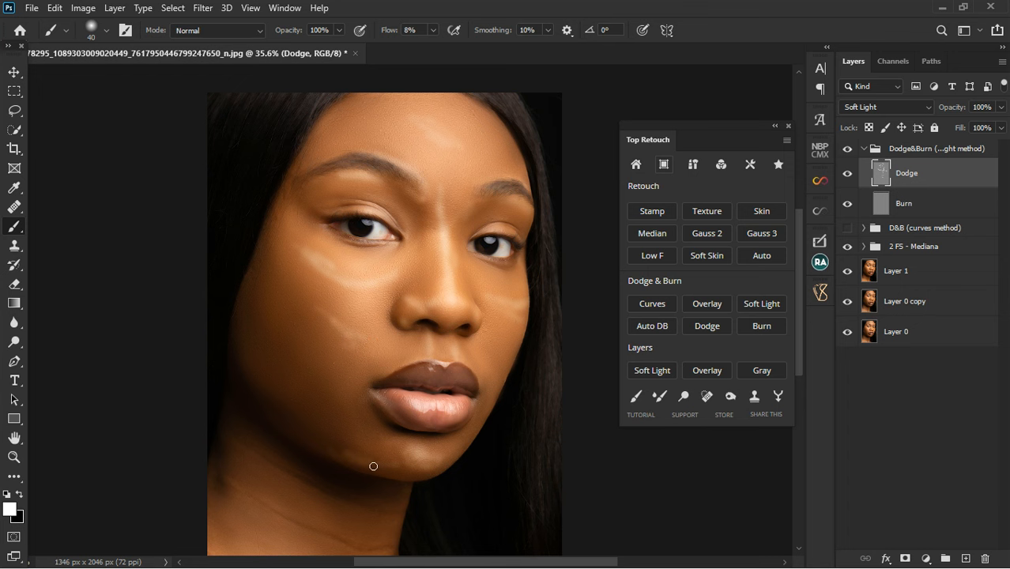
scroll(289, 451, down, 1)
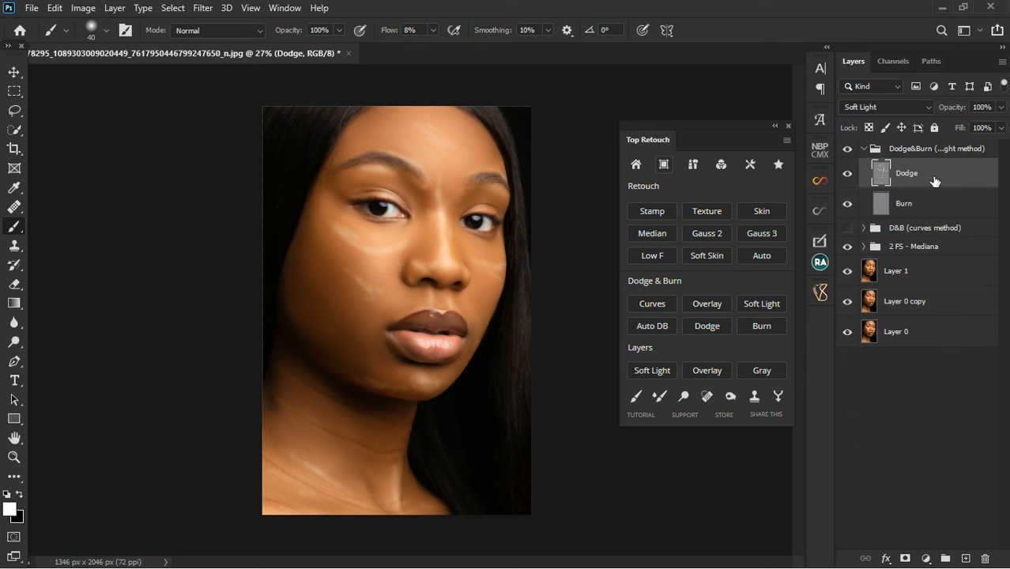
Soften the Dodge layer's strokes with a Gaussian Blur, trying a 20.8-pixel radius and slightly reducing it
click(204, 8)
mouse_move(272, 182)
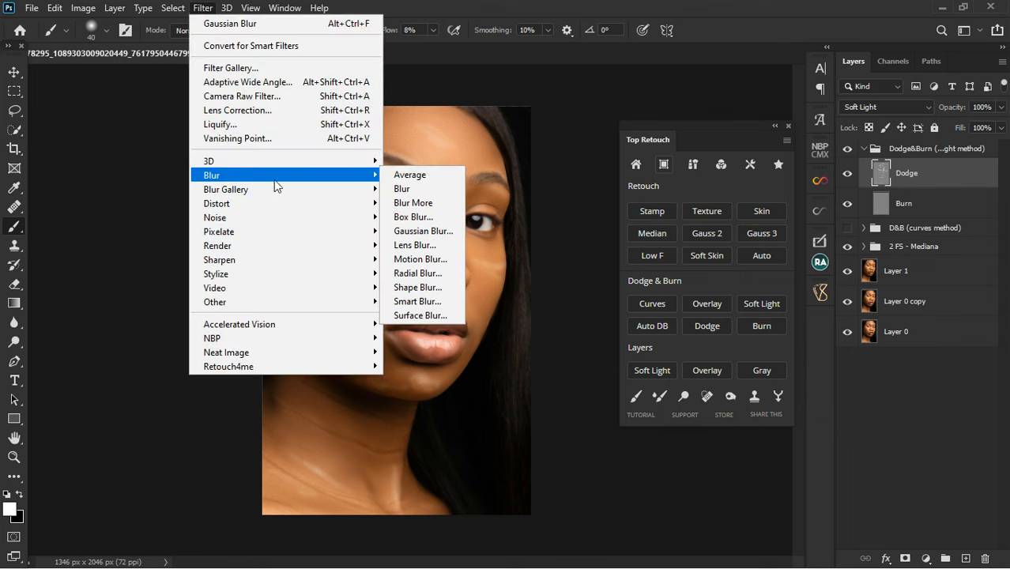
click(405, 229)
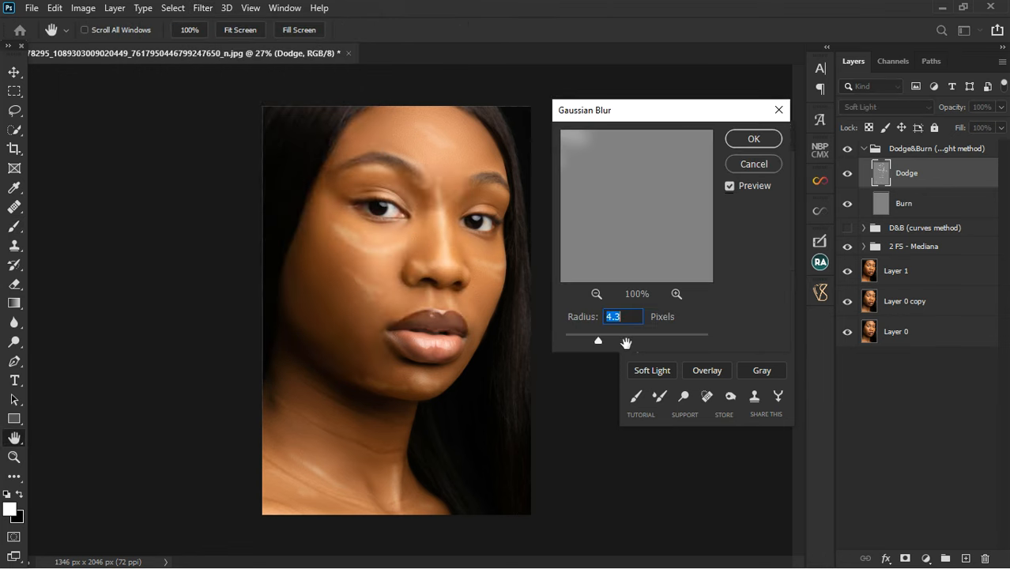
drag(621, 344, 629, 345)
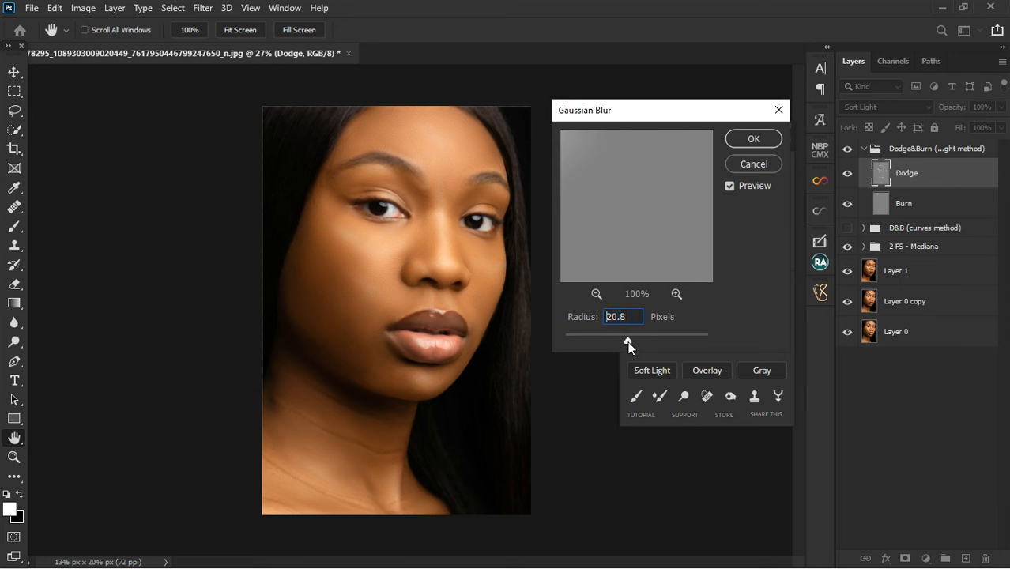
drag(628, 342, 624, 342)
click(751, 138)
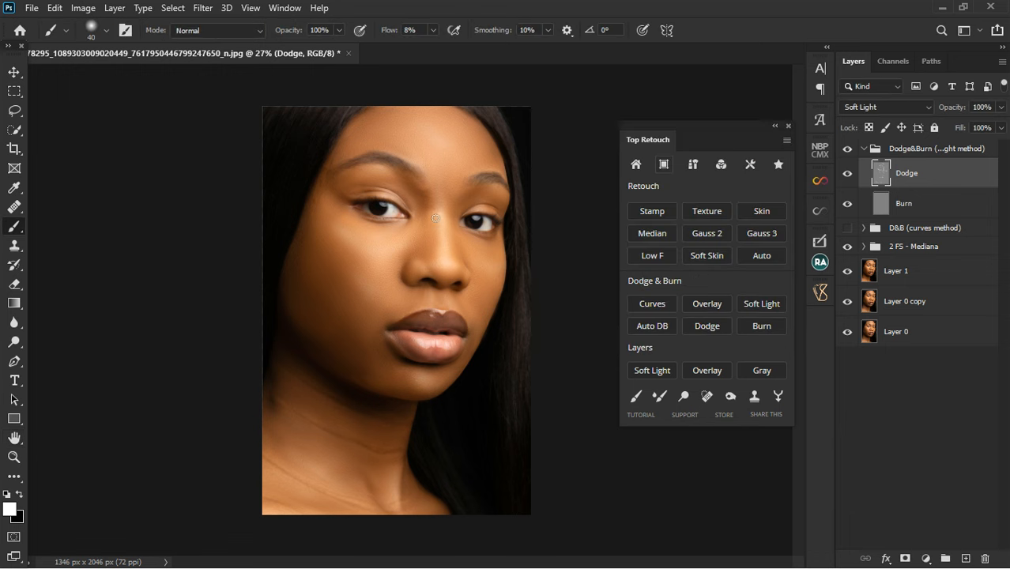
scroll(432, 218, up, 1)
scroll(431, 224, down, 1)
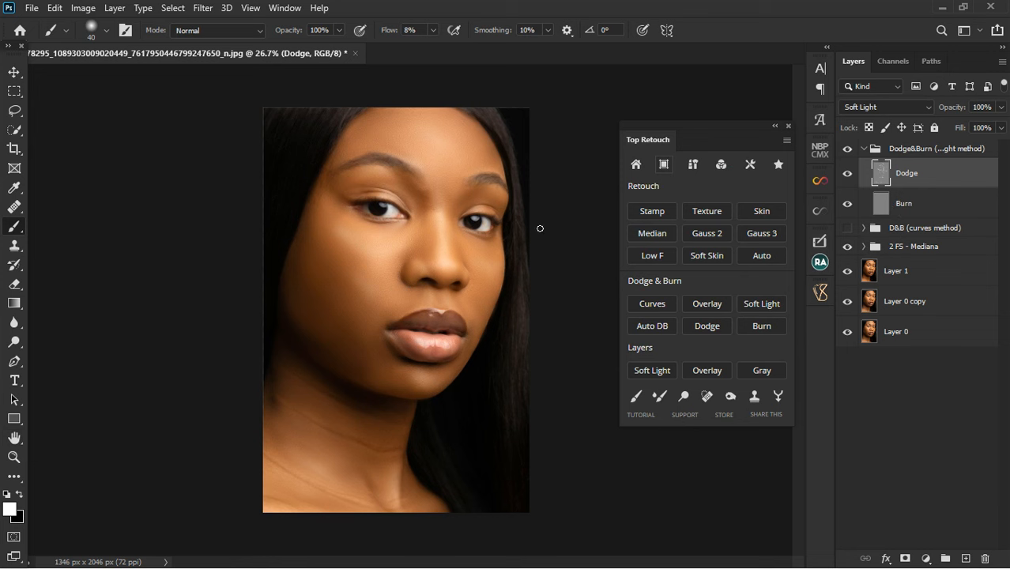
Erase excess highlights around the nearer eye on the Dodge layer with the 70-pixel Eraser, undoing the last stroke
click(14, 284)
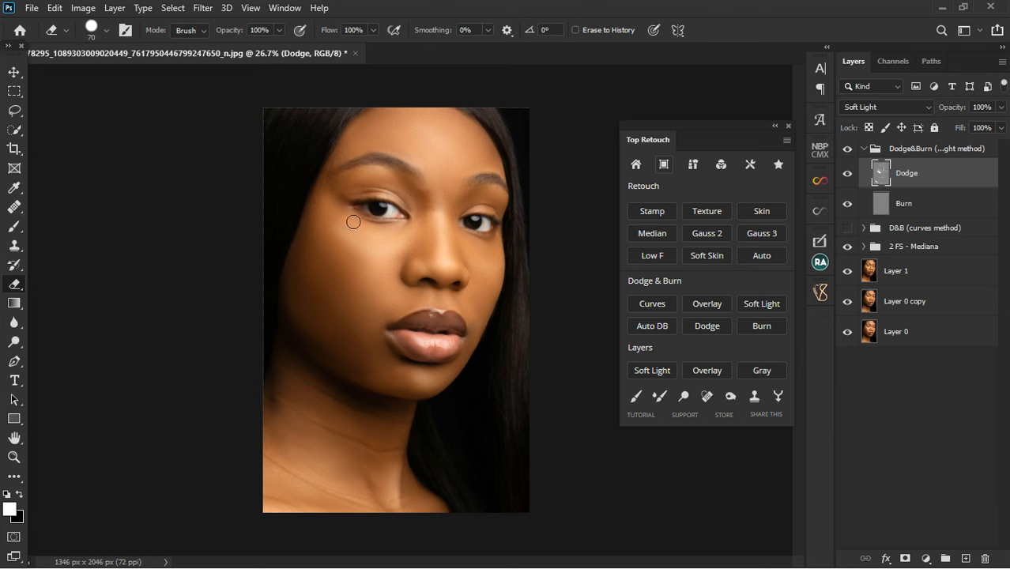
drag(338, 219, 388, 248)
key(ctrl+z)
Paint shadows on the Burn layer in black with the Brush at 8% flow, using sizes between 175 and 70 pixels
click(885, 212)
click(14, 227)
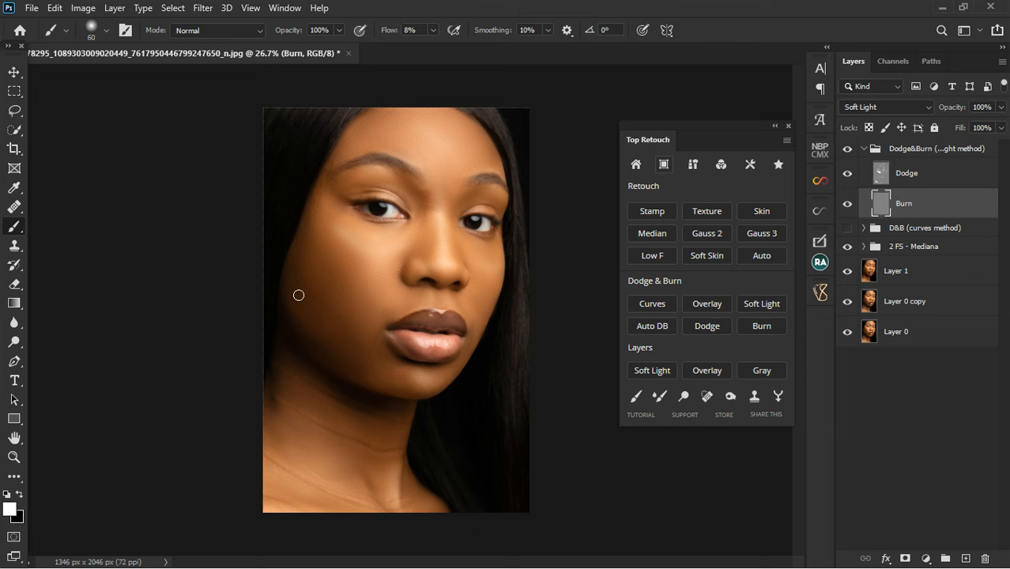
key(bracketright)
key(bracketright)
key(bracketright)
key(bracketright)
click(20, 494)
key(bracketright)
key(bracketright)
key(bracketright)
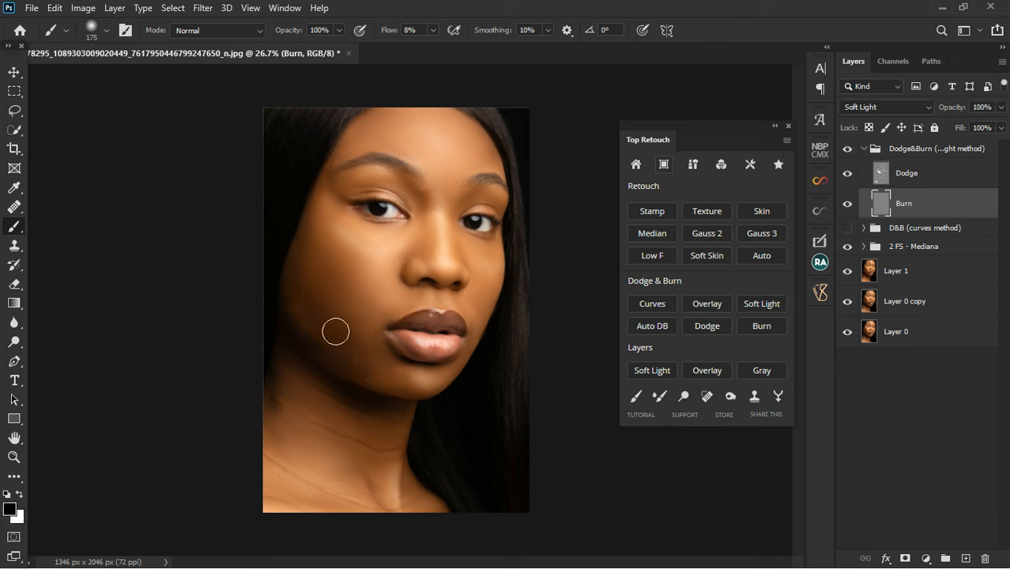
key(bracketleft)
key(bracketleft)
key(bracketleft)
key(bracketleft)
key(bracketleft)
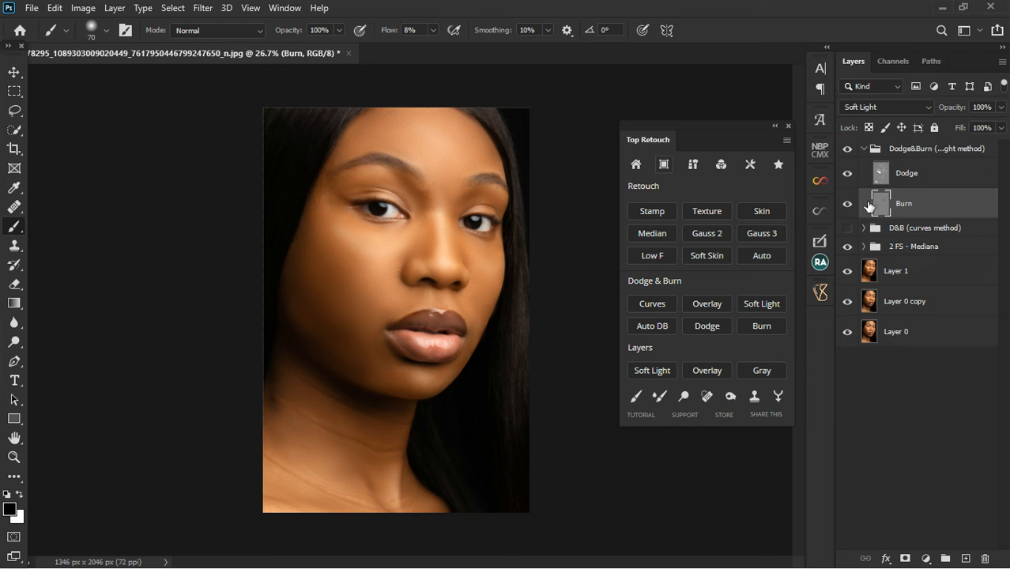
Soften the Burn layer's strokes with a Gaussian Blur of 19.4 pixels and return to the Brush
click(202, 8)
mouse_move(233, 174)
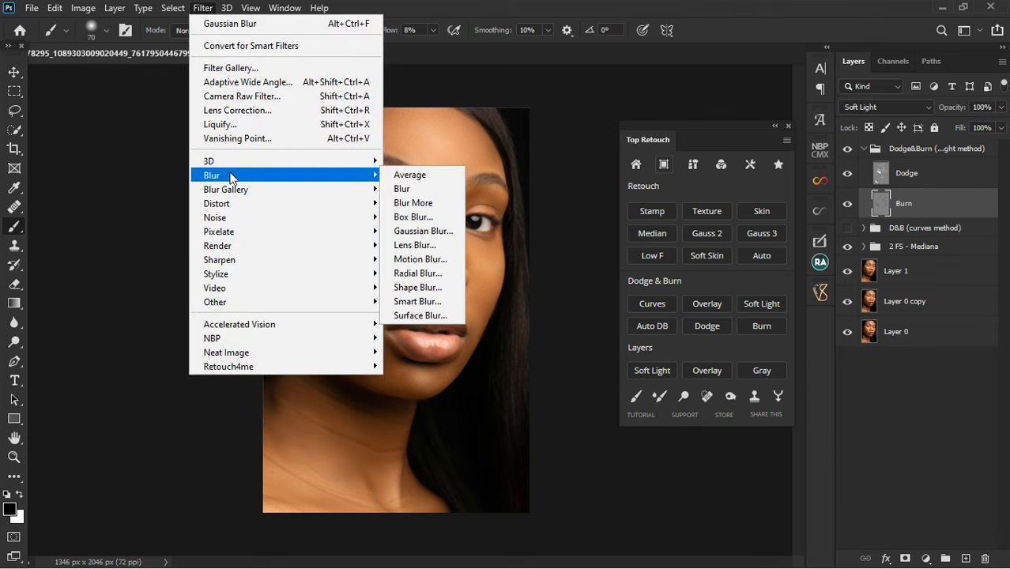
click(423, 231)
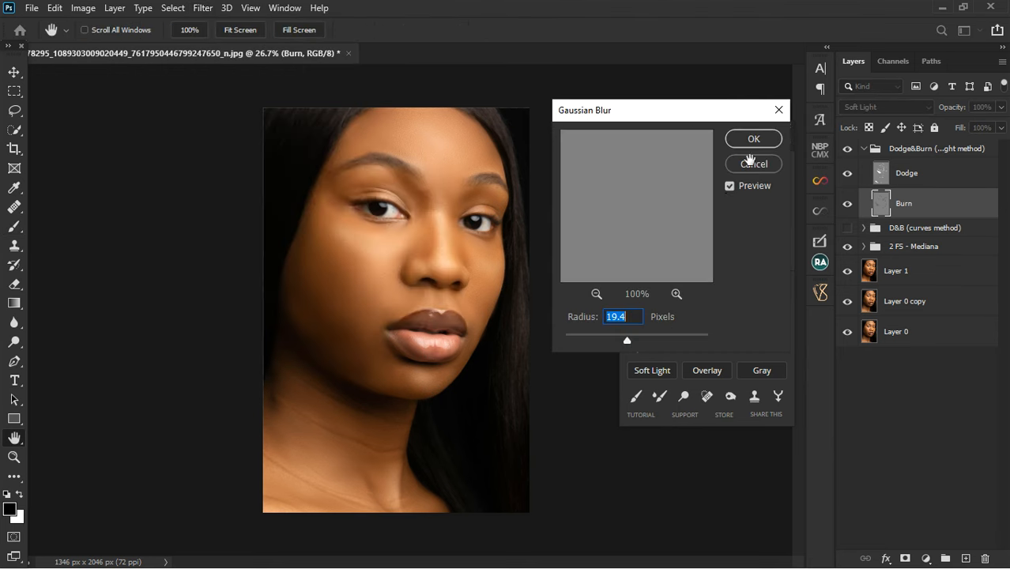
click(753, 139)
key(b)
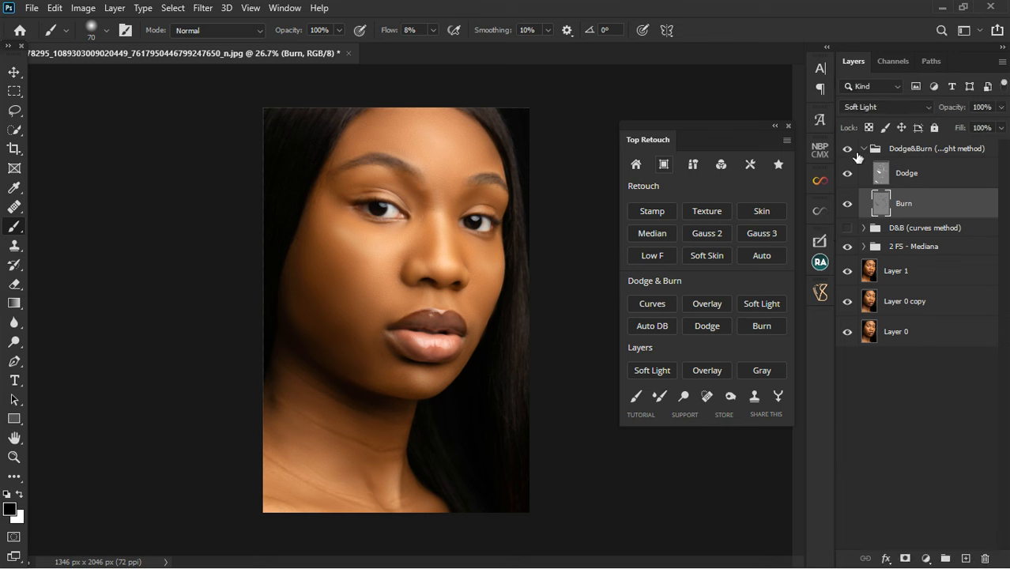
Compare the portrait with and without the Dodge&Burn (Soft Light method) group by toggling the group's visibility
click(847, 149)
click(853, 149)
click(853, 149)
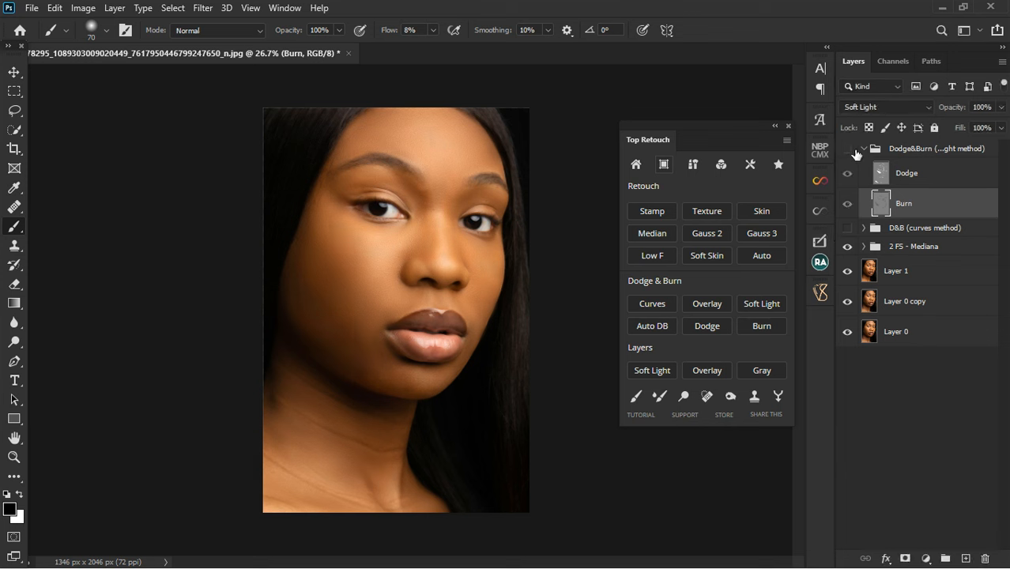
click(854, 149)
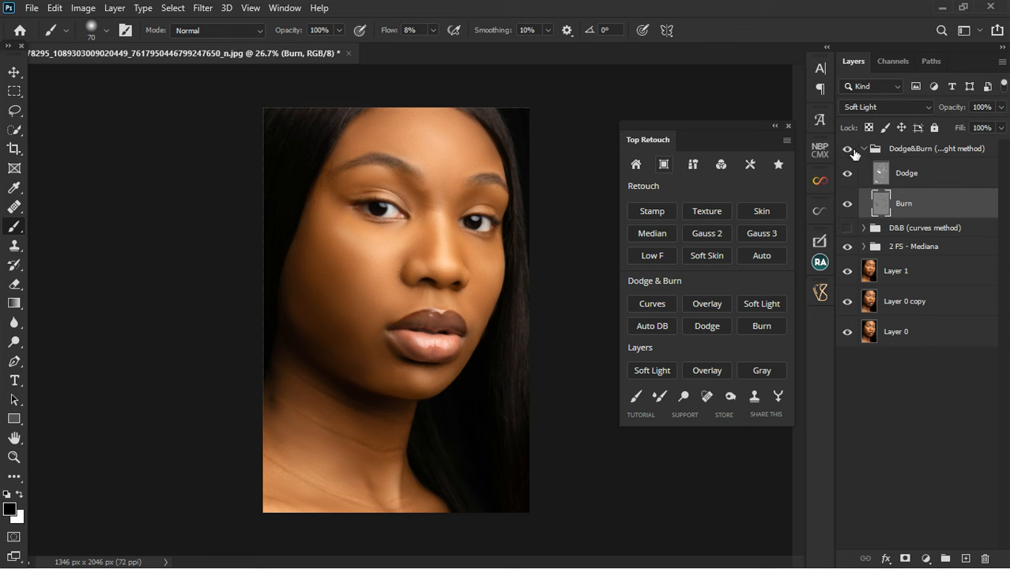
Show Top Retouch's Makeup functions and examine the eye area up close
click(692, 165)
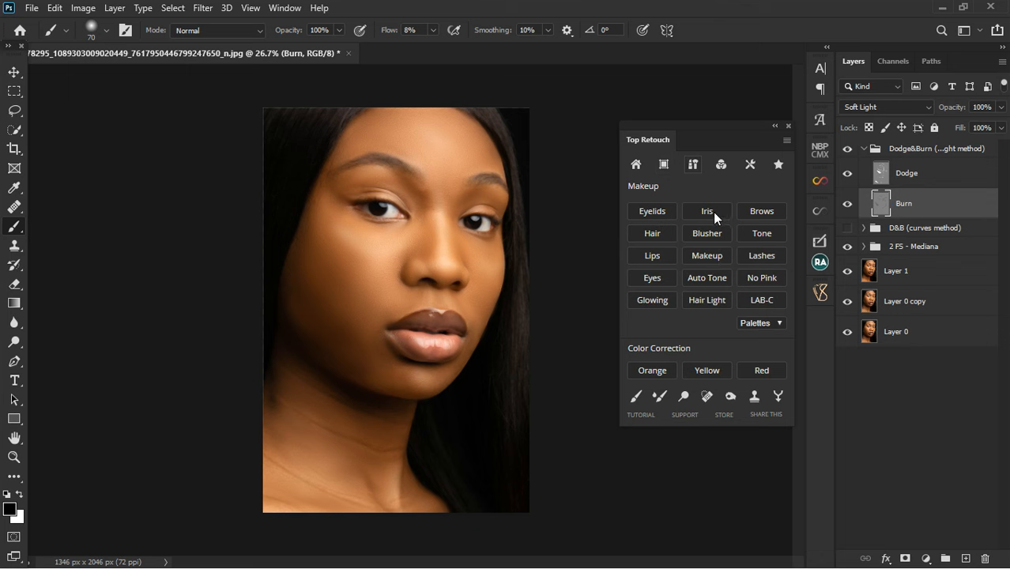
scroll(348, 182, up, 3)
scroll(372, 179, up, 2)
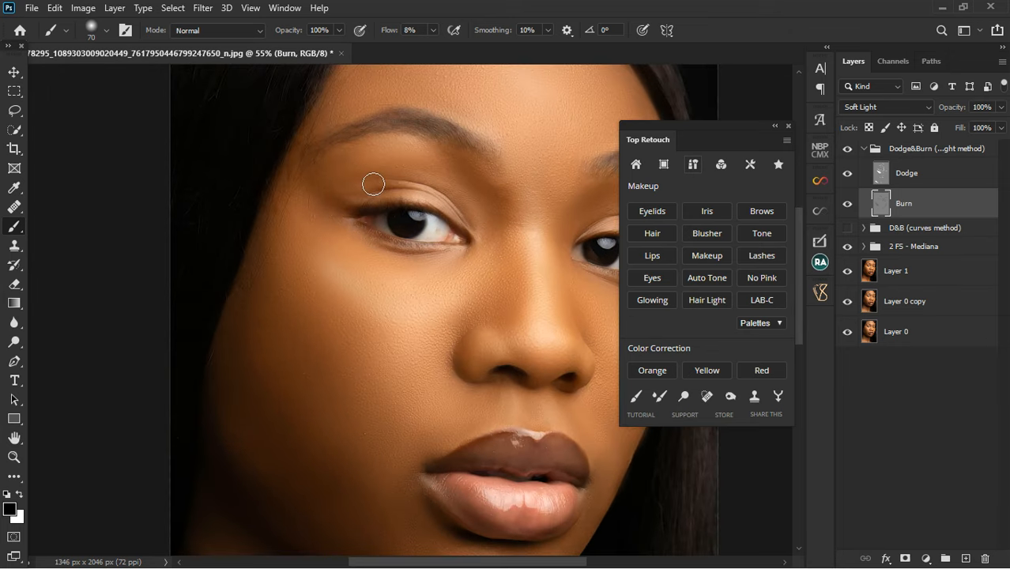
scroll(366, 187, down, 2)
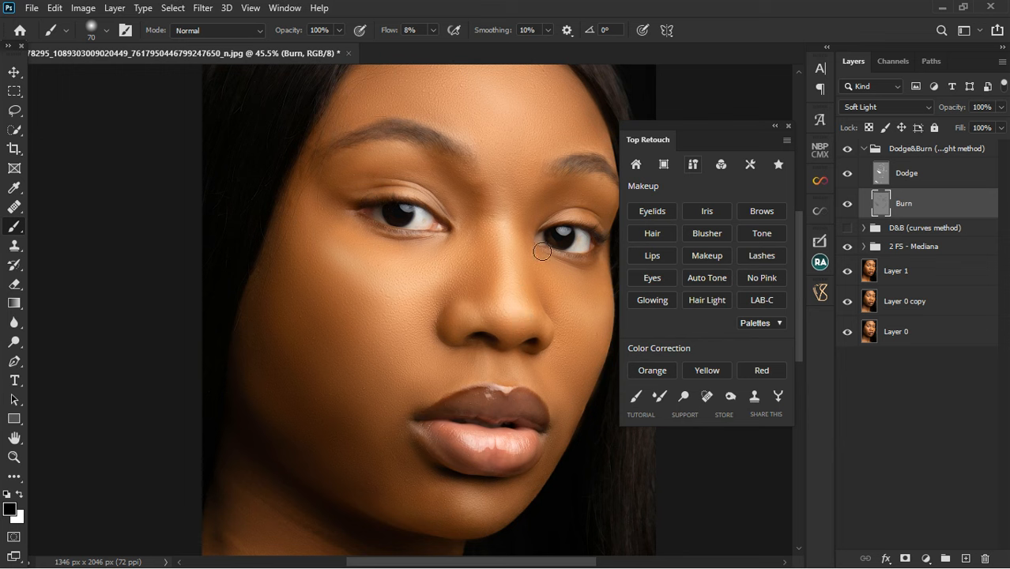
Collapse the Soft Light dodge and burn group and lower the D&B (curves method) group's opacity to 11%
click(864, 149)
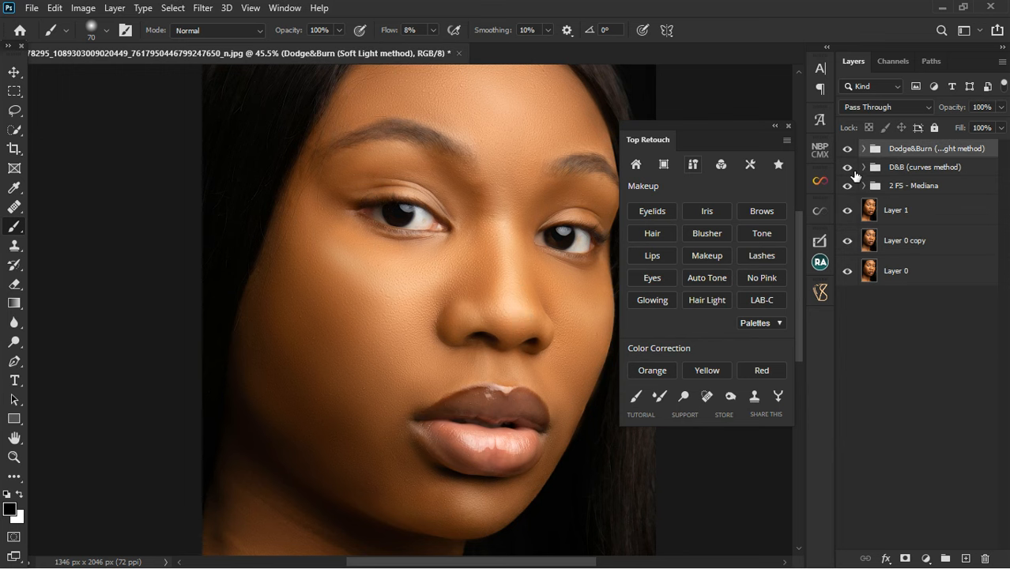
click(847, 167)
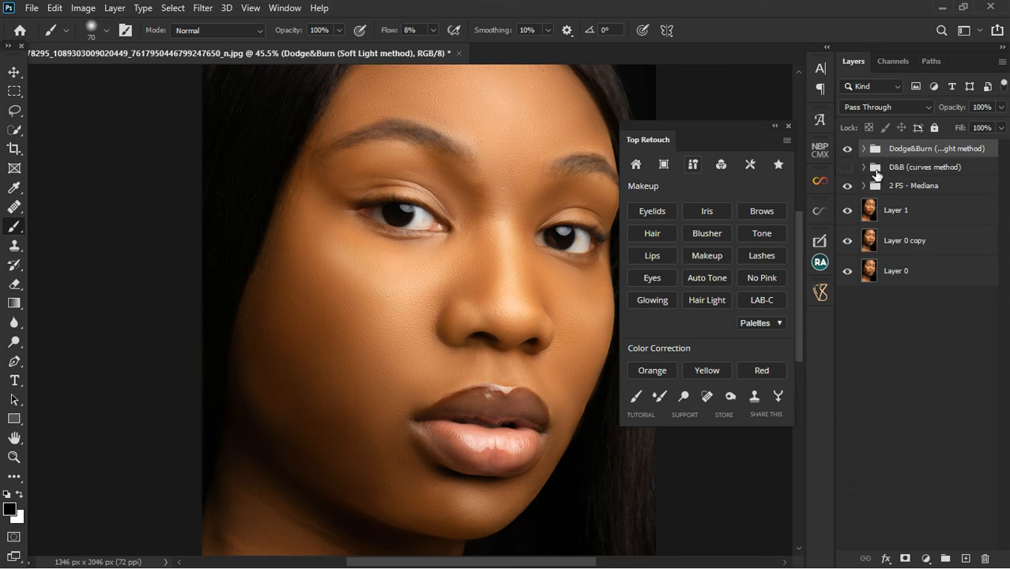
click(940, 167)
click(1001, 107)
drag(999, 116, 937, 129)
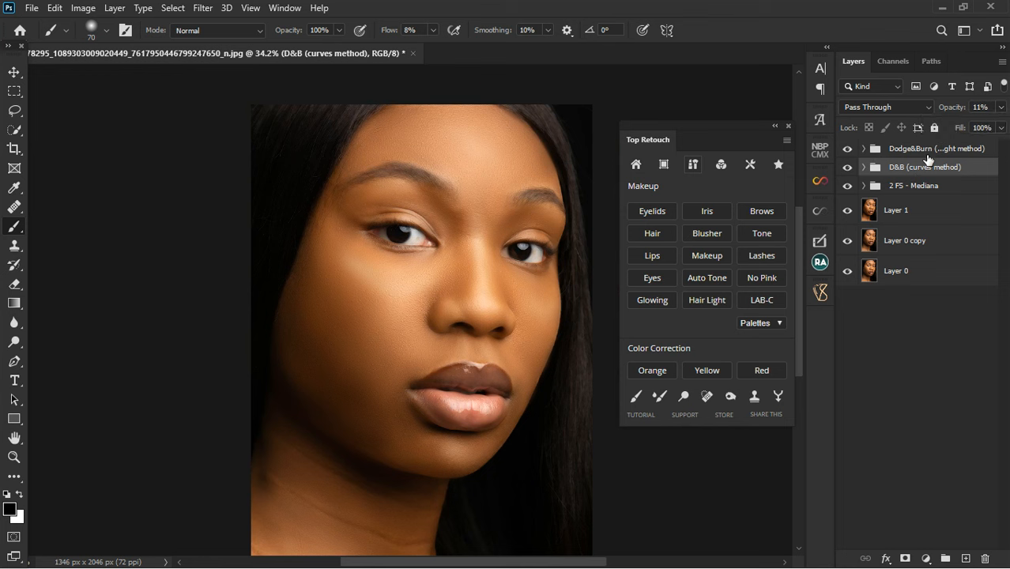
Stamp all visible layers onto a new layer above the Soft Light group, and add and expand the Eyelids makeup group
click(928, 155)
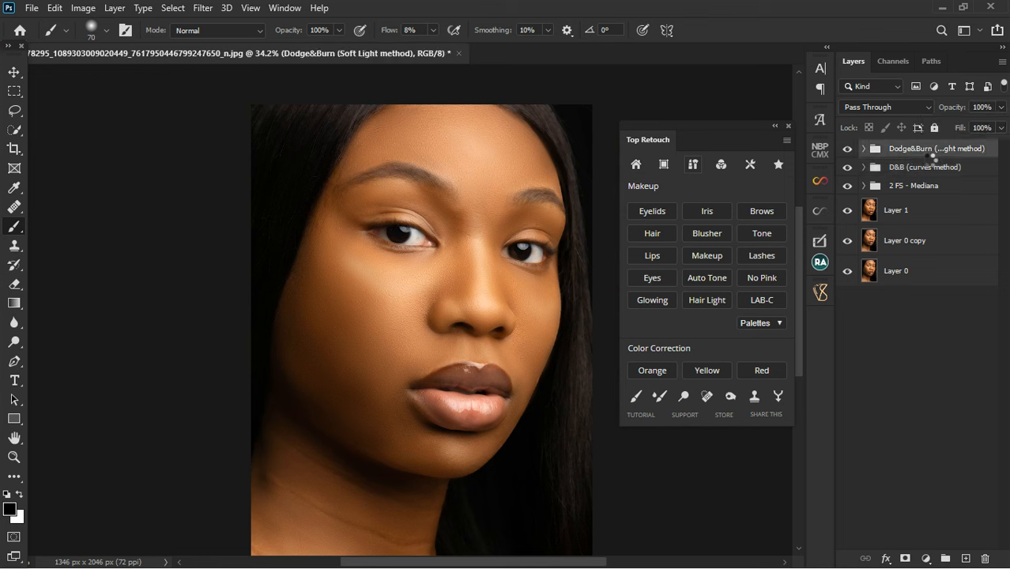
key(ctrl+shift+alt+e)
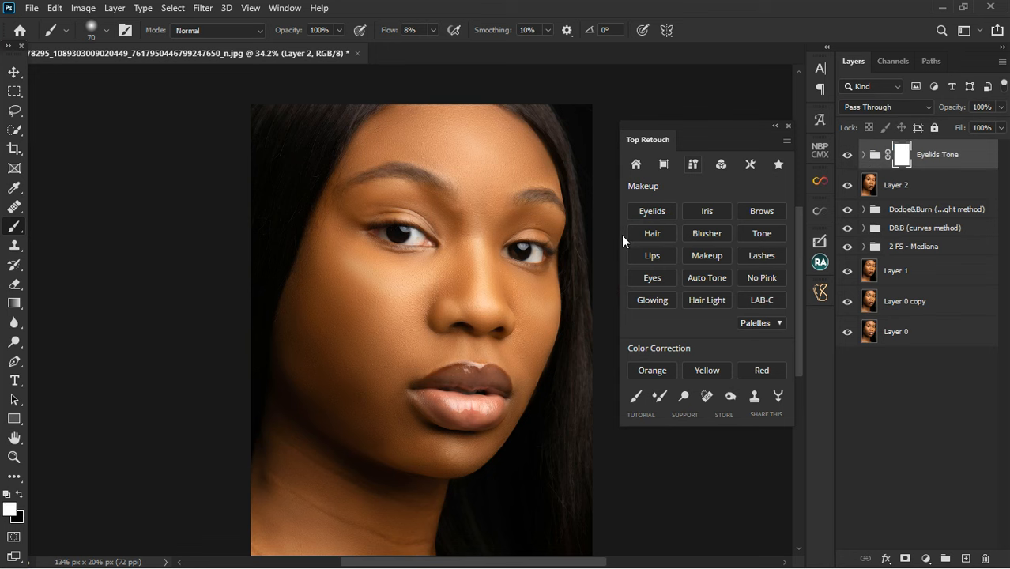
click(866, 162)
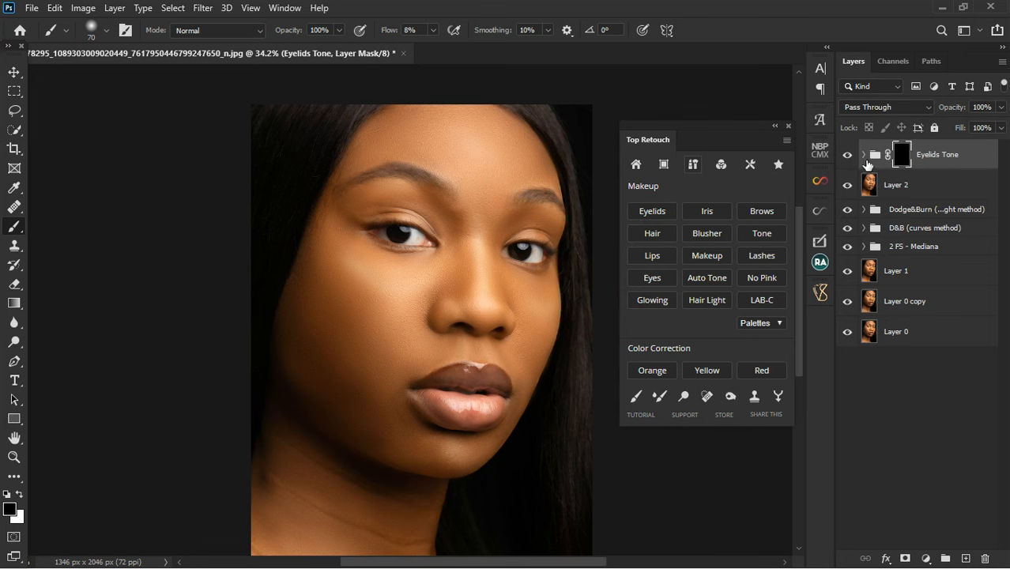
click(866, 156)
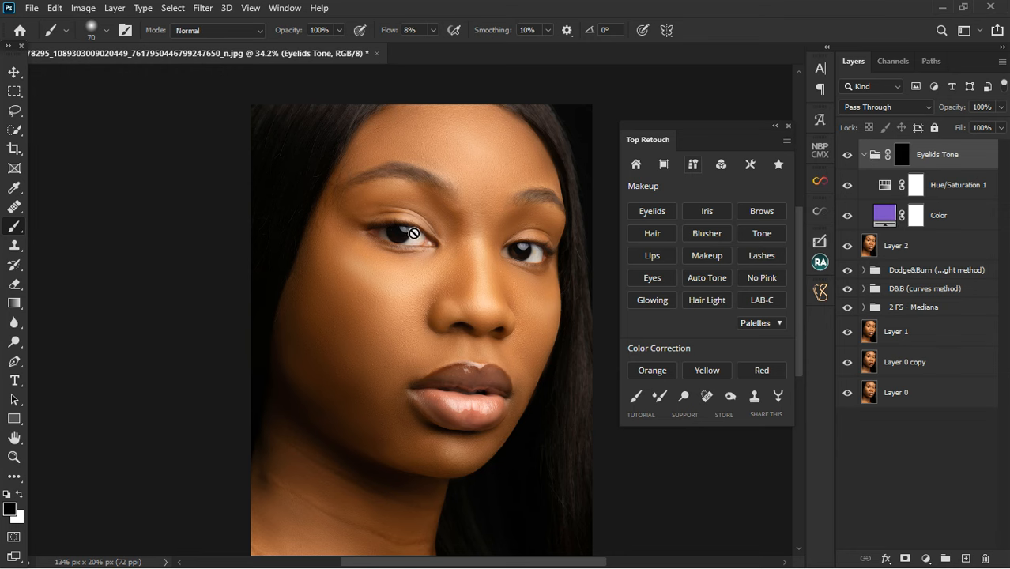
Change the Eyelids Tone group's Color fill to red, c71b1b
scroll(413, 227, up, 4)
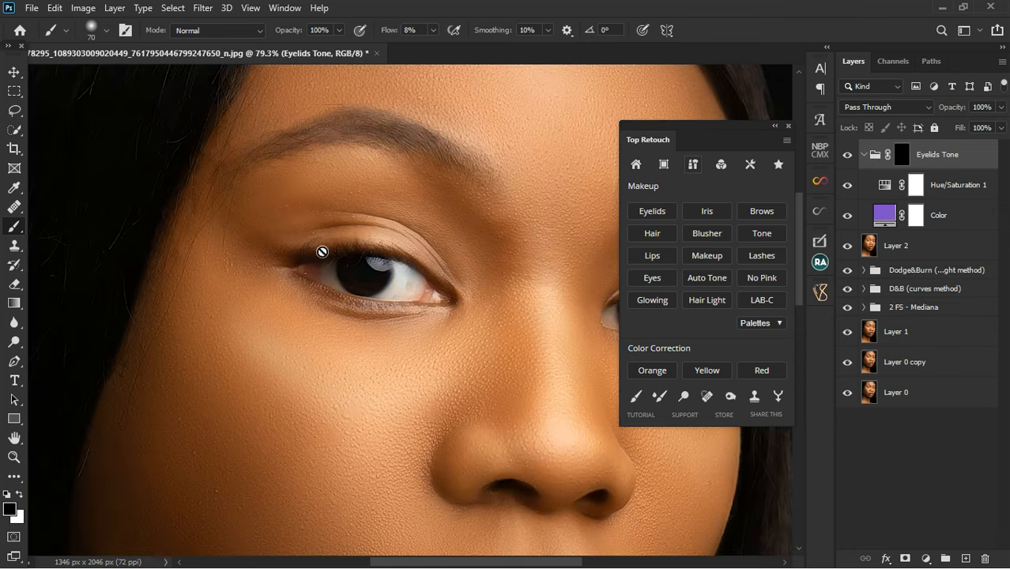
double_click(885, 216)
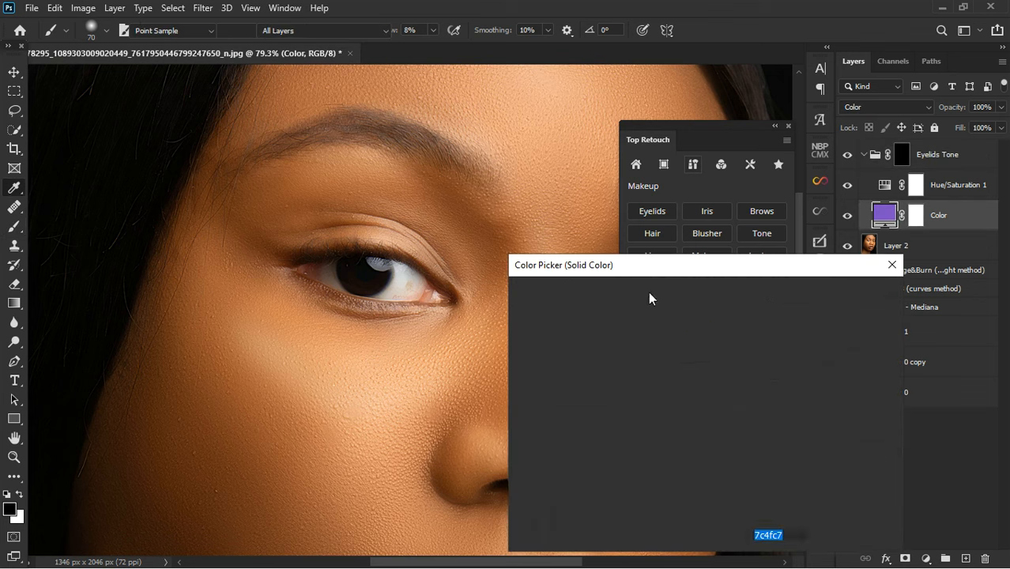
drag(542, 328, 518, 325)
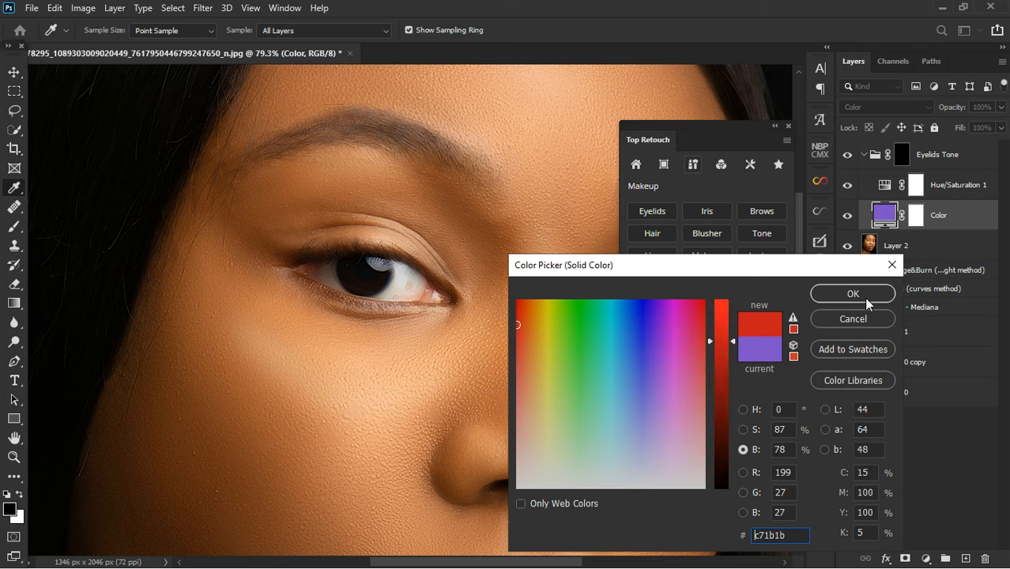
click(864, 297)
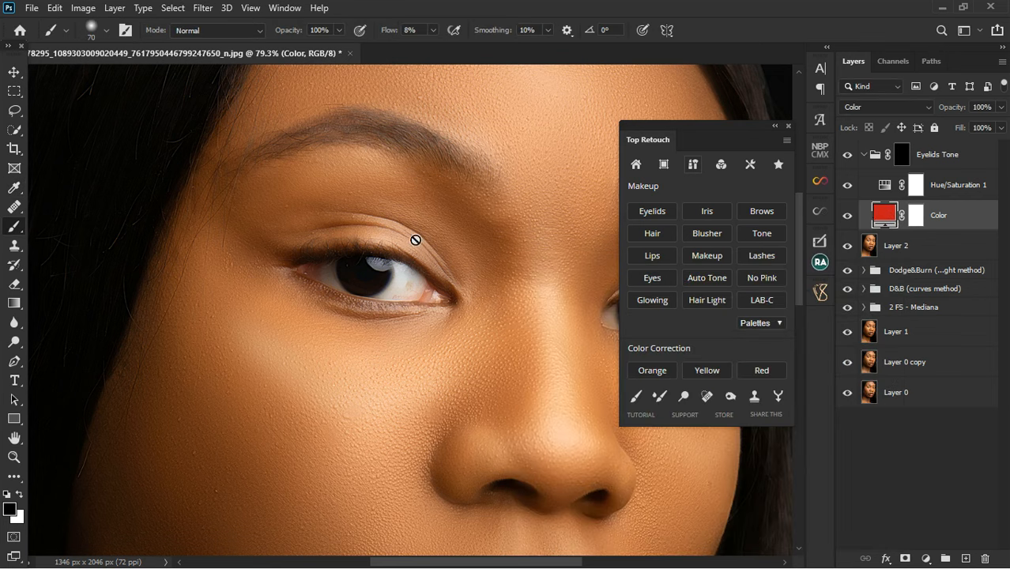
Paint white on the Eyelids Tone mask over the nearer eye's upper lid with a 35-pixel brush
click(909, 162)
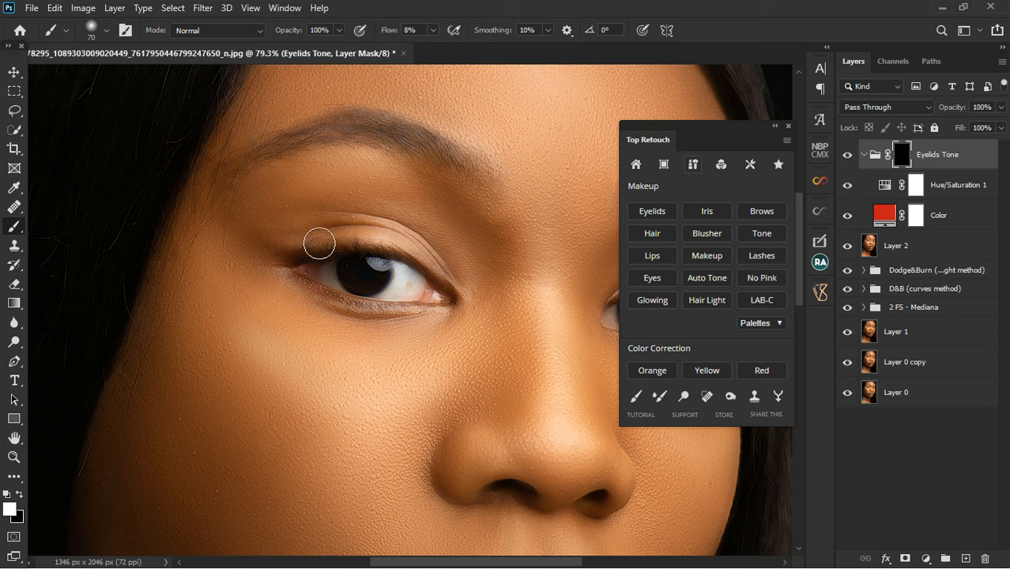
key(bracketleft)
key(bracketleft)
key(bracketleft)
key(bracketleft)
key(bracketleft)
key(bracketleft)
key(bracketright)
mouse_move(457, 296)
mouse_down()
mouse_move(444, 267)
mouse_move(399, 243)
mouse_up()
drag(337, 241, 320, 244)
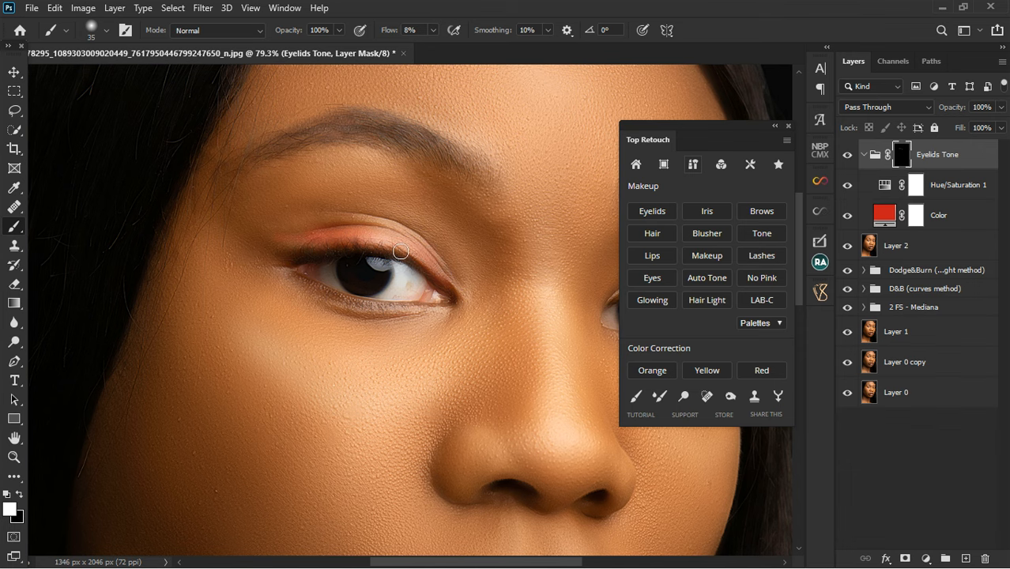
mouse_move(400, 251)
mouse_down()
mouse_move(459, 300)
mouse_move(389, 251)
mouse_move(282, 249)
mouse_move(309, 253)
mouse_up()
Reveal the red eyelid colour on the farther eye's upper lid by painting white on the Eyelids Tone mask
scroll(206, 246, down, 6)
scroll(497, 267, up, 4)
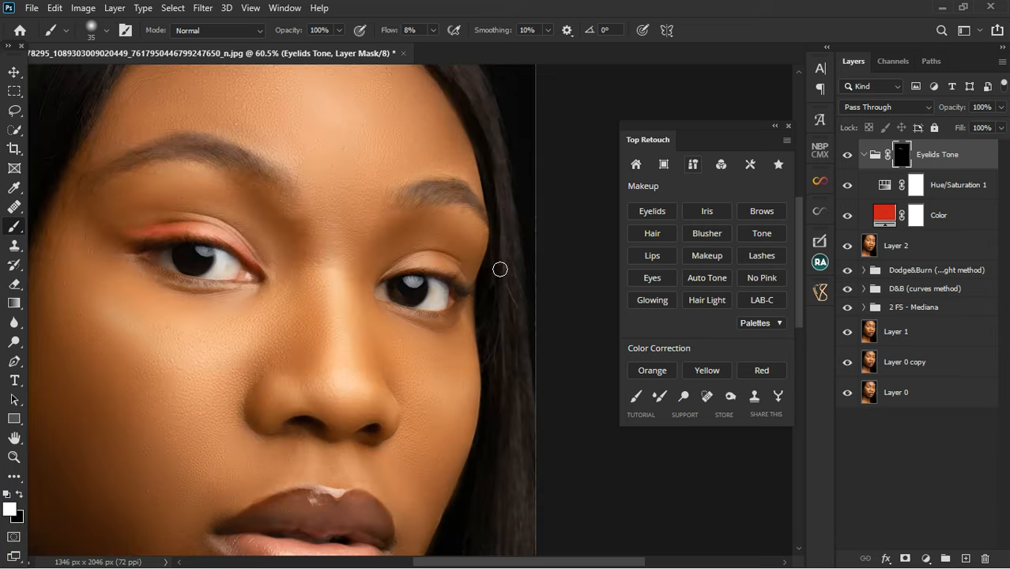
scroll(474, 267, up, 3)
mouse_move(363, 288)
mouse_down()
mouse_move(433, 280)
mouse_move(470, 301)
mouse_move(429, 272)
mouse_move(378, 279)
mouse_move(429, 271)
mouse_move(475, 305)
mouse_move(441, 276)
mouse_move(468, 293)
mouse_up()
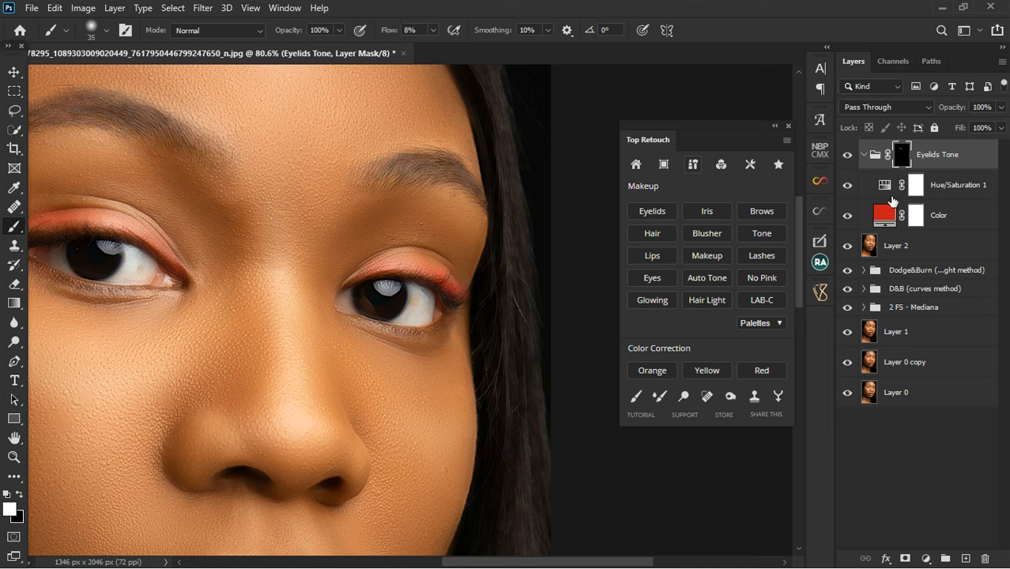
Set the hue of the Eyelids Tone group's Hue/Saturation adjustment to +29 and collapse the group
click(848, 185)
click(858, 190)
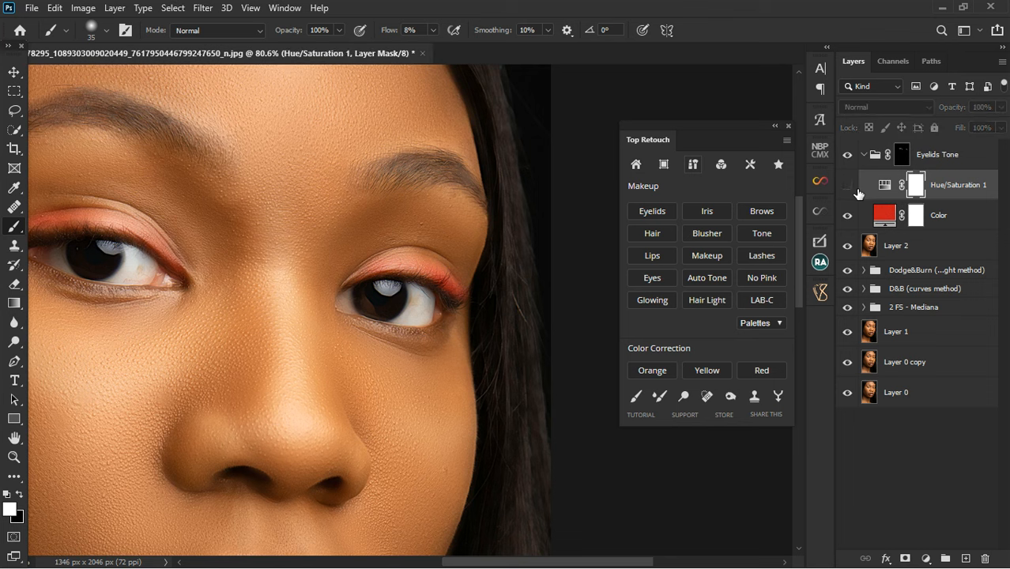
double_click(885, 185)
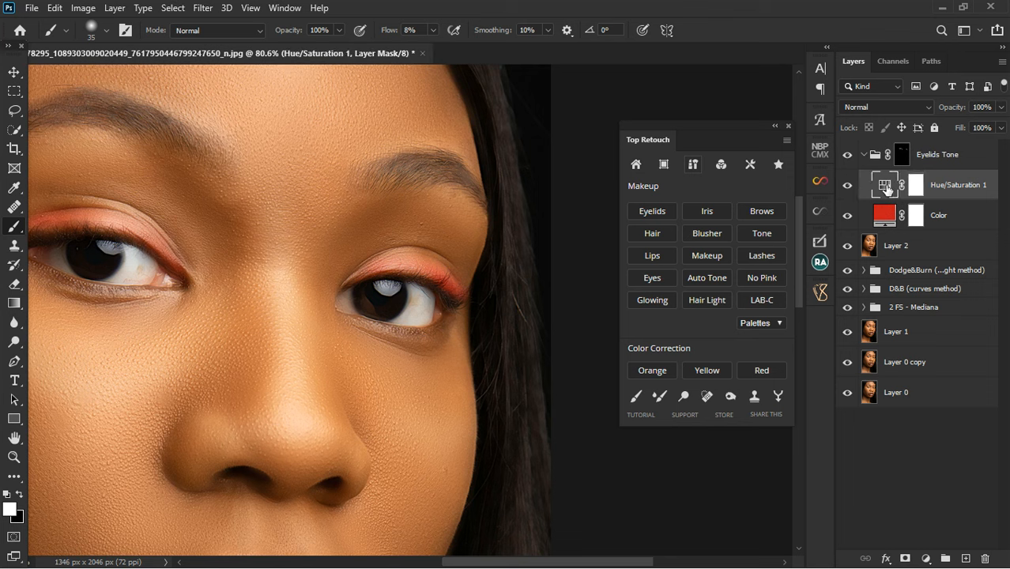
drag(730, 316, 757, 319)
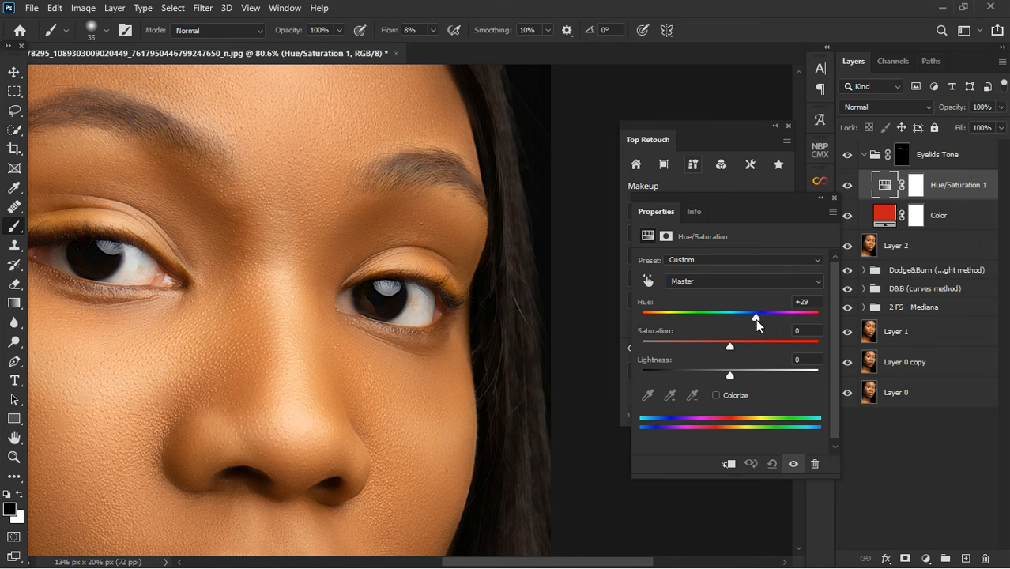
scroll(478, 305, down, 4)
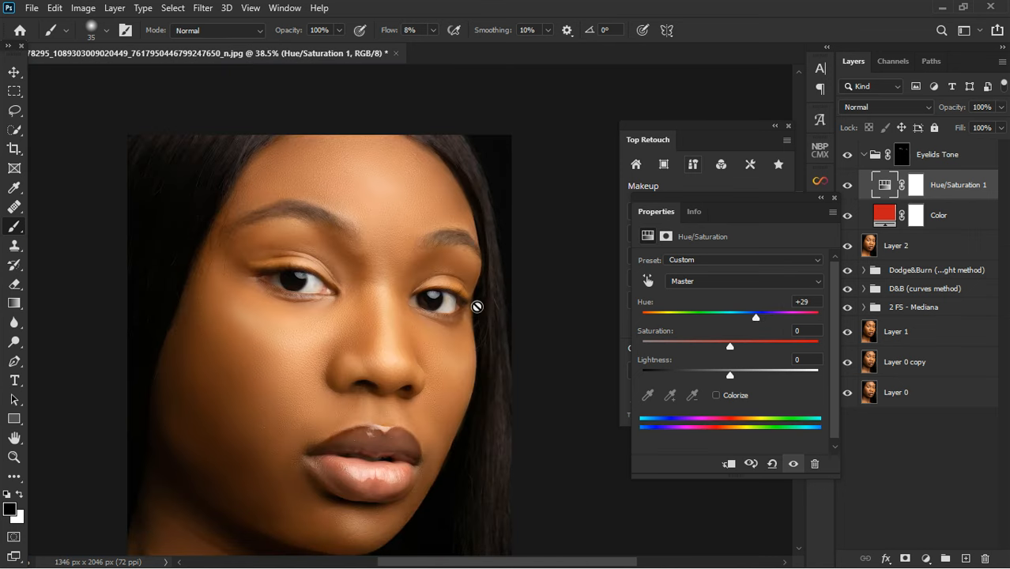
click(835, 199)
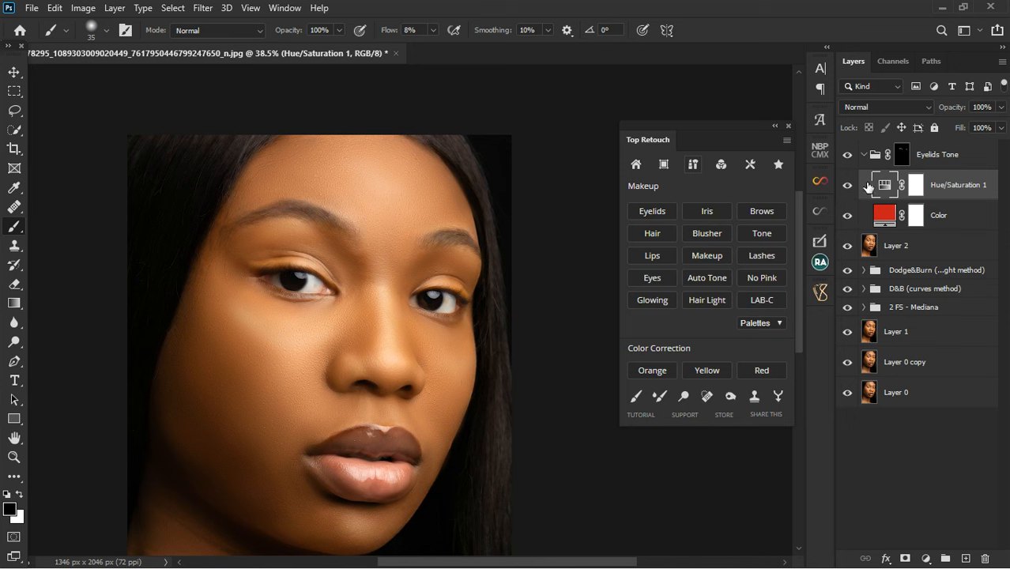
click(869, 161)
click(864, 156)
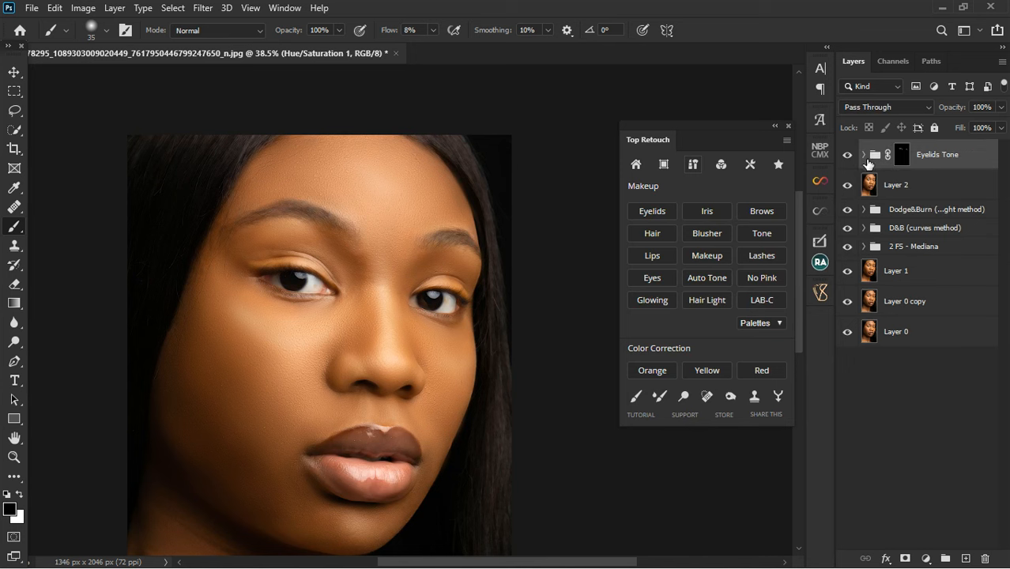
Create the Iris retouch group and paint white on its White of Eyes mask over the nearer eye's inner corner
click(709, 213)
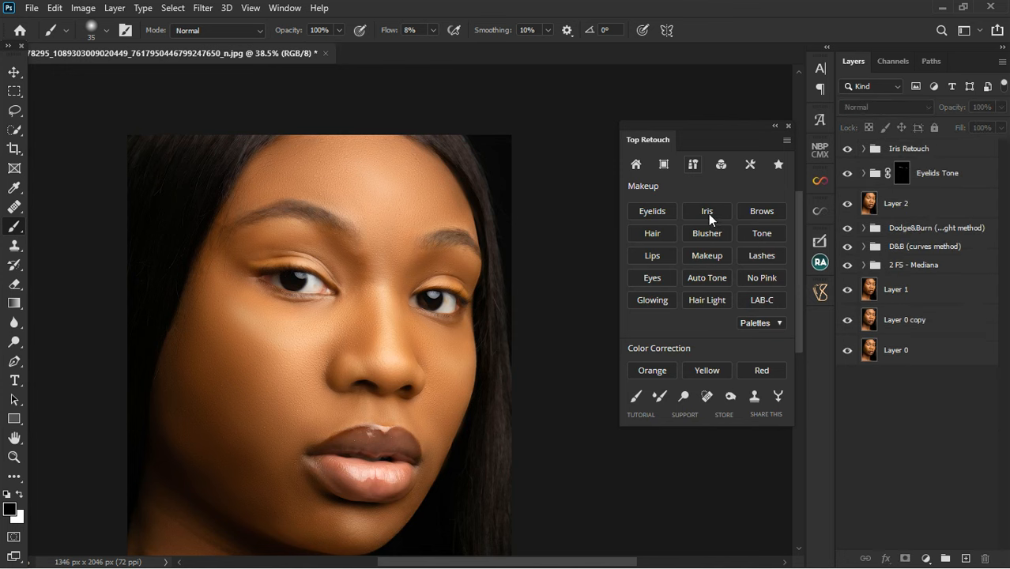
click(870, 149)
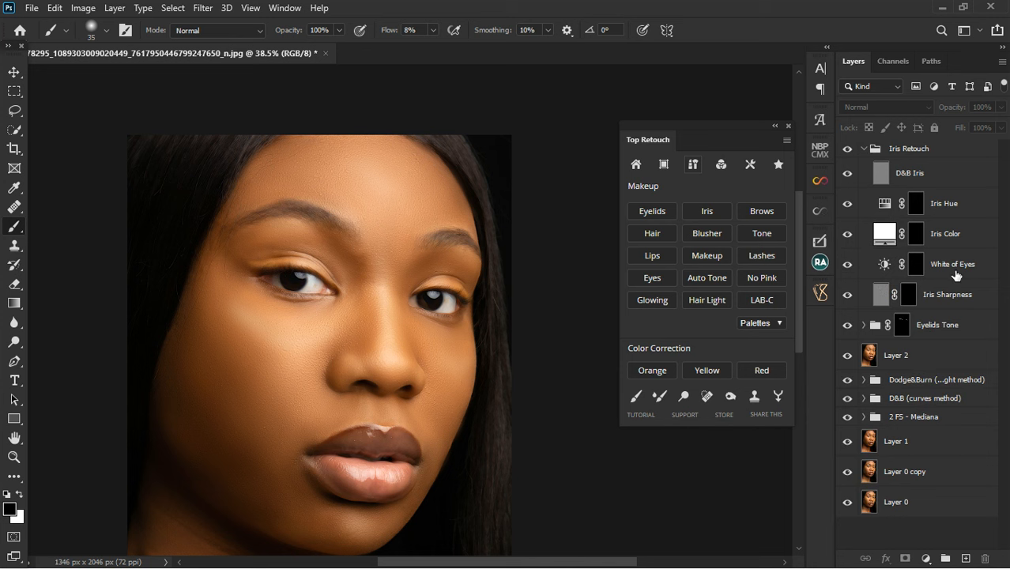
click(923, 270)
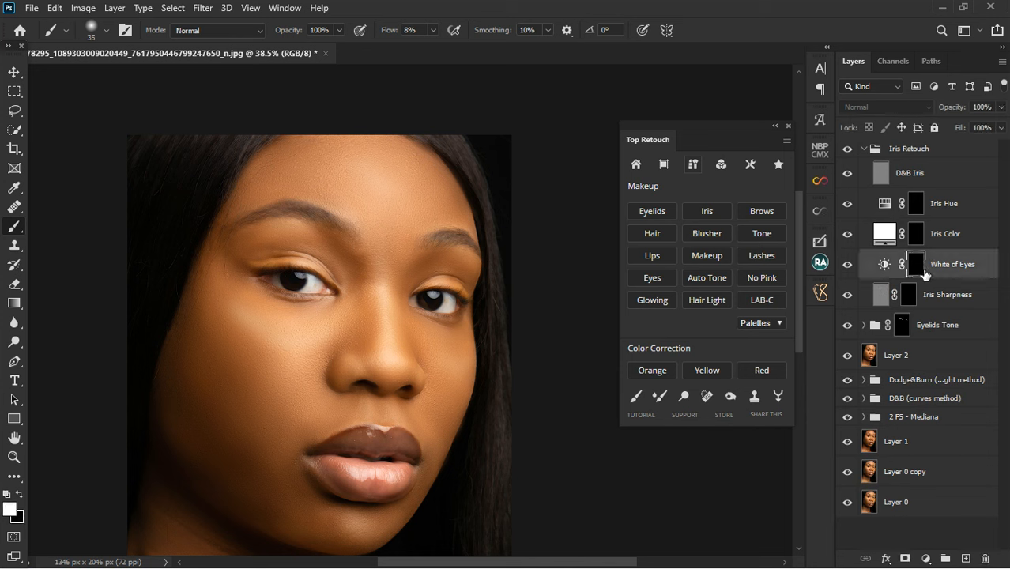
scroll(316, 286, up, 5)
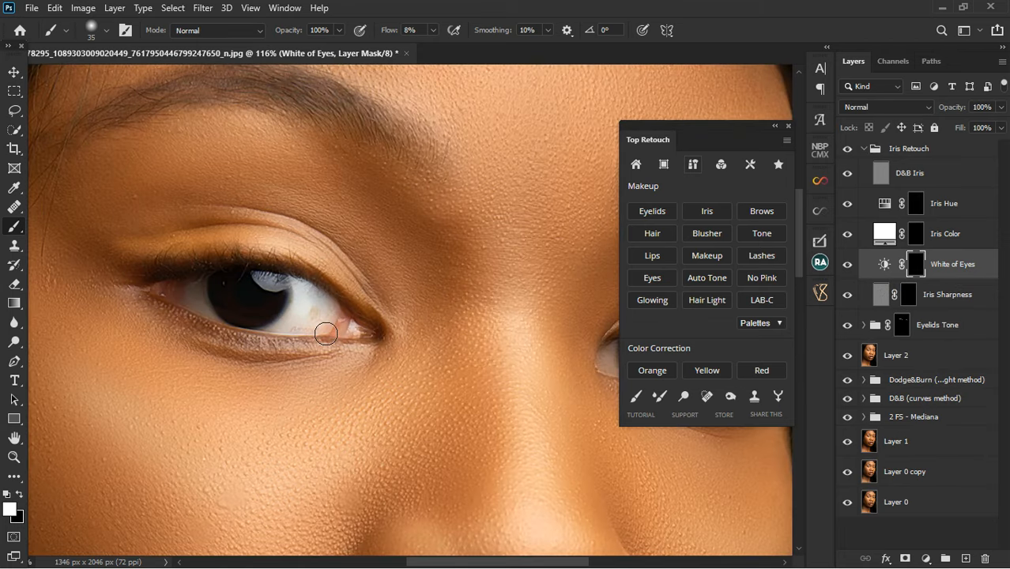
mouse_move(327, 334)
mouse_down()
mouse_move(322, 295)
mouse_move(343, 318)
mouse_up()
Raise the brush flow to 100% and paint white on the Eyelids Tone mask along the nearer eye's upper lid
click(433, 32)
drag(430, 46, 541, 59)
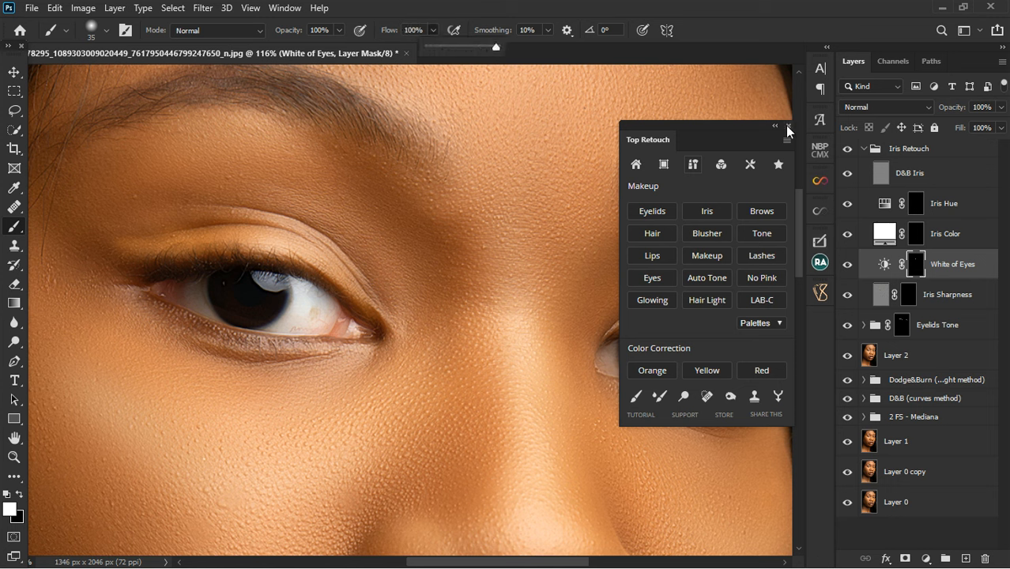
click(863, 150)
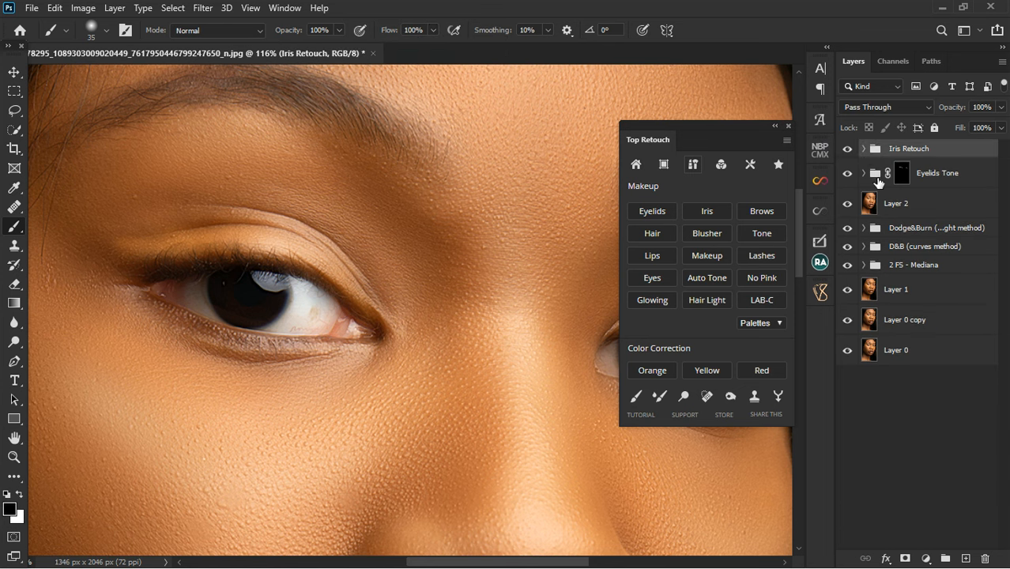
click(901, 173)
key(x)
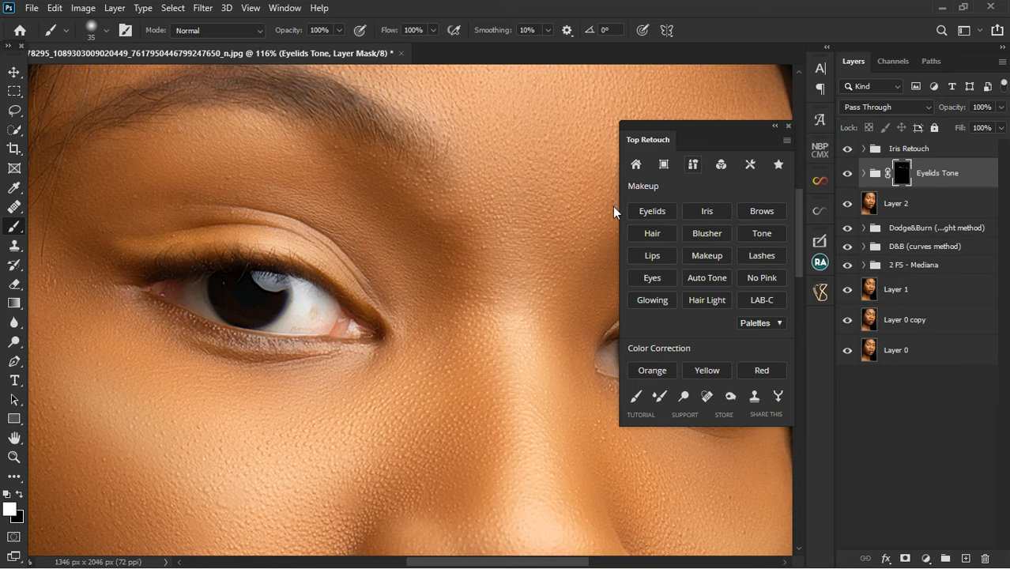
scroll(348, 254, down, 3)
scroll(266, 250, up, 2)
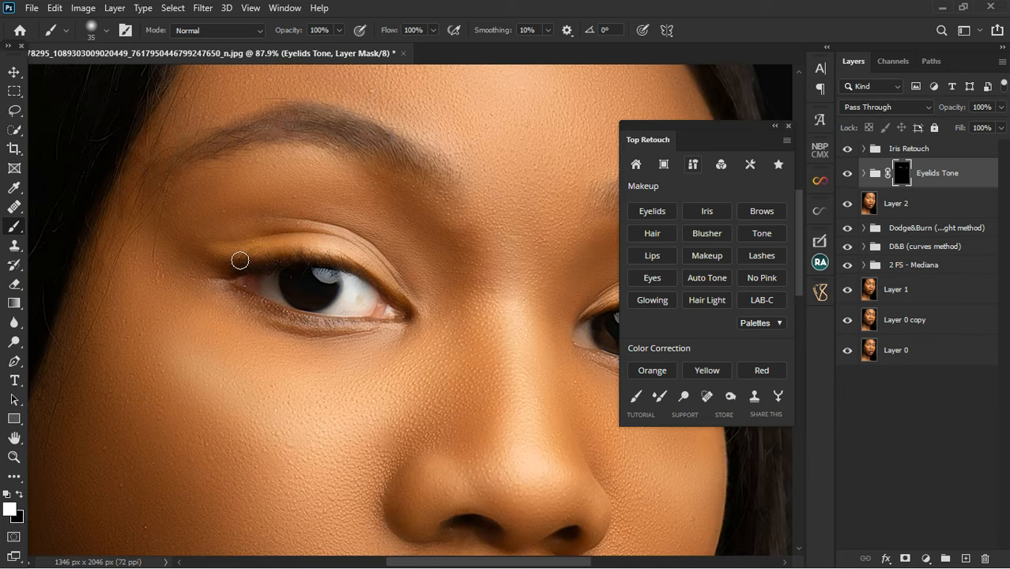
drag(330, 259, 272, 255)
mouse_move(324, 256)
mouse_down()
mouse_move(357, 260)
mouse_move(412, 305)
mouse_up()
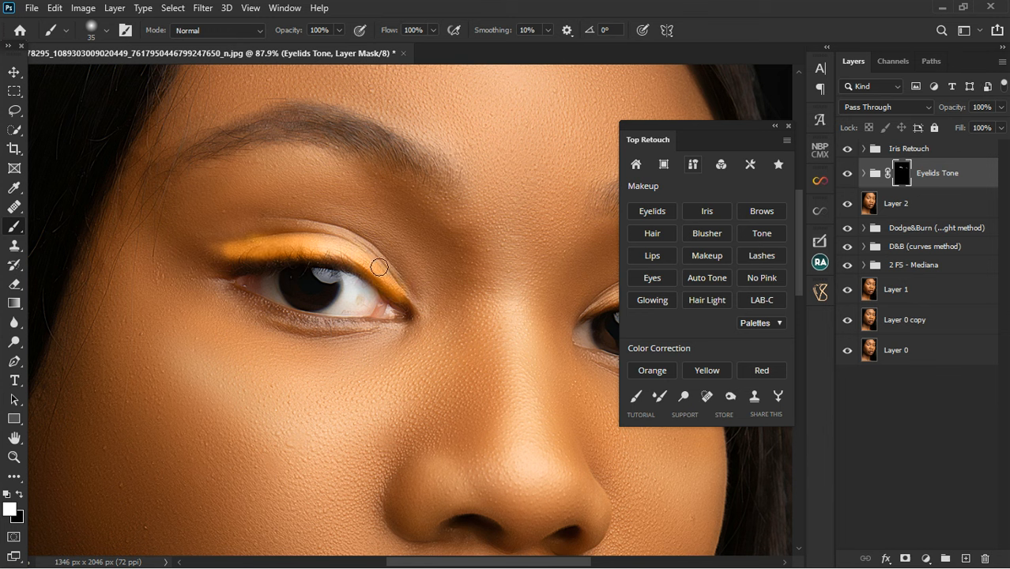
Trim the nearer eyelid's colour along the lash line with black on the mask and extend its outer corner with a 20-pixel white brush
key(x)
drag(361, 279, 416, 319)
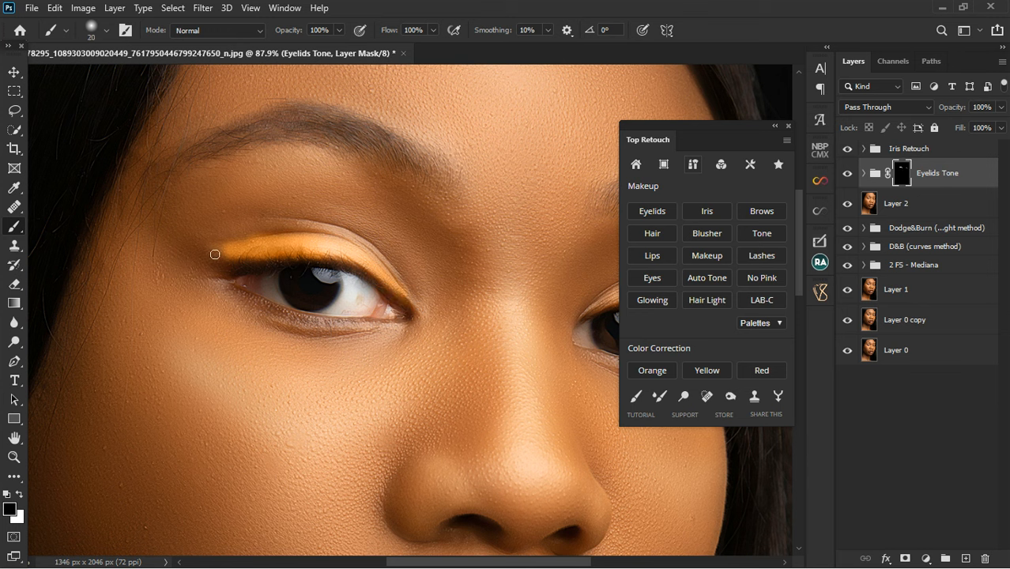
key(x)
drag(214, 249, 207, 246)
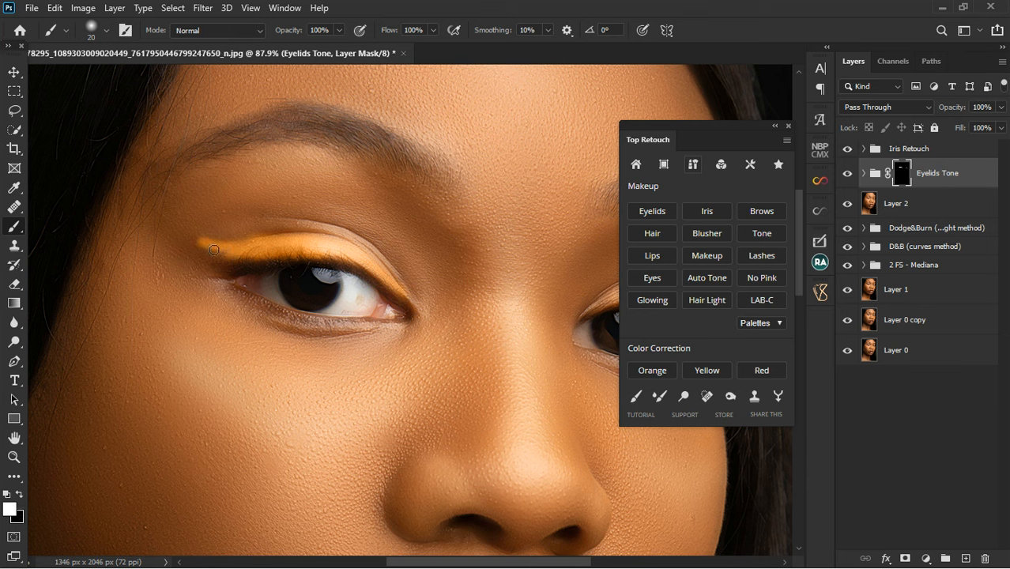
drag(232, 258, 211, 249)
scroll(200, 255, down, 6)
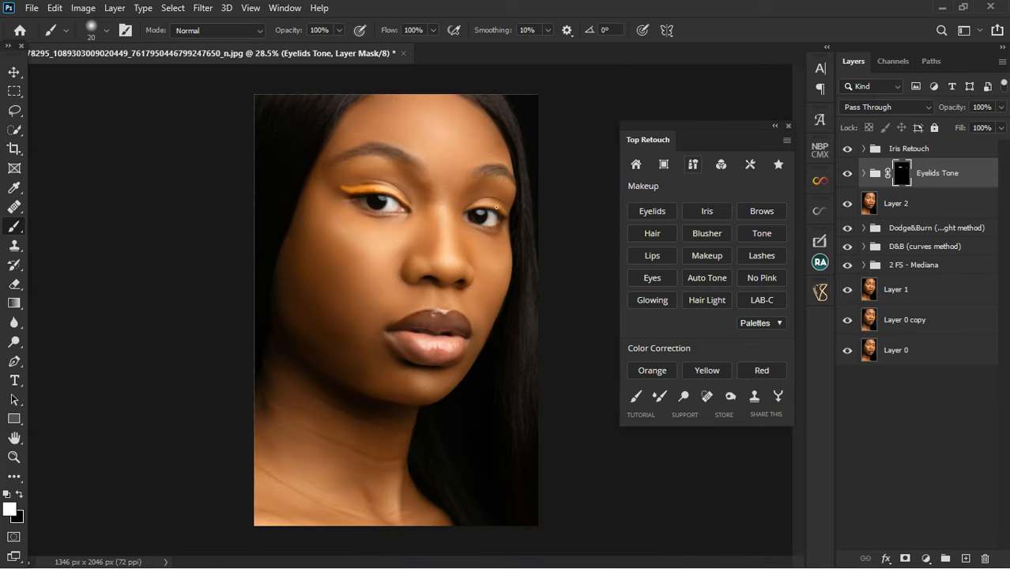
On the Eyelids Tone mask, paint in the second eyelid's orange tone and mask out the spill at both eyes' outer corners
scroll(496, 207, up, 4)
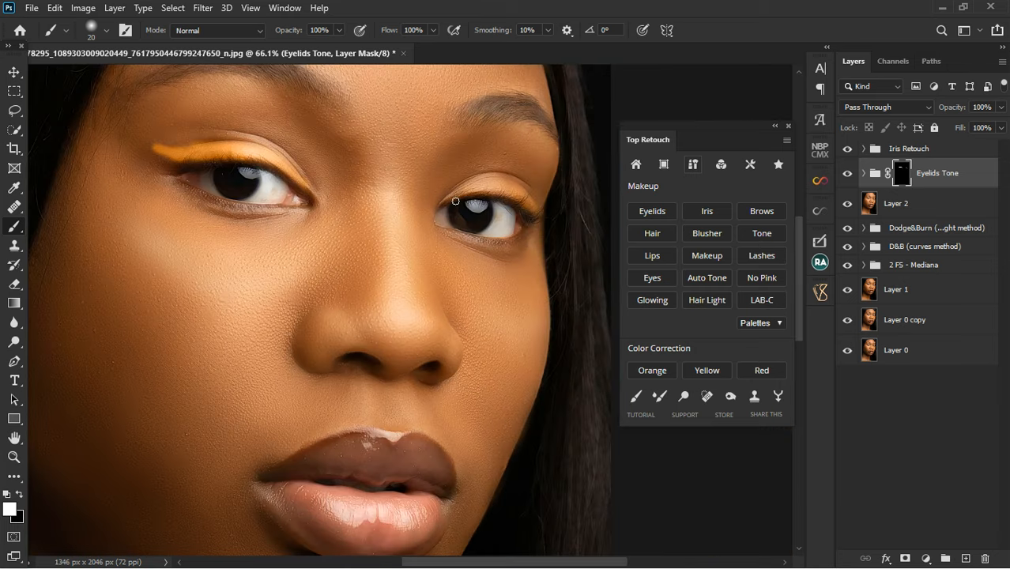
mouse_move(447, 198)
mouse_down()
mouse_move(480, 191)
mouse_move(528, 204)
mouse_up()
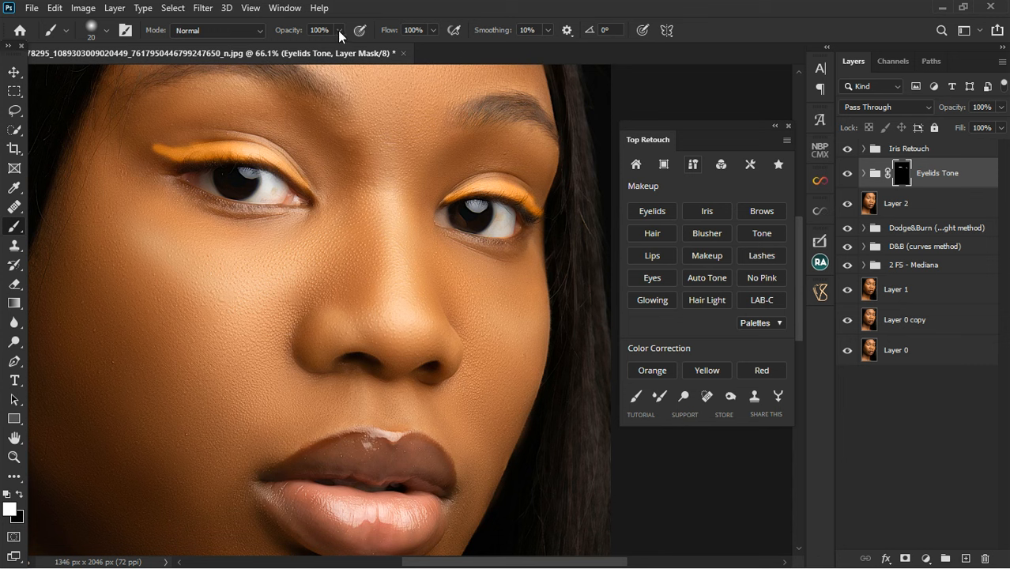
key(x)
drag(177, 152, 136, 146)
scroll(147, 228, down, 4)
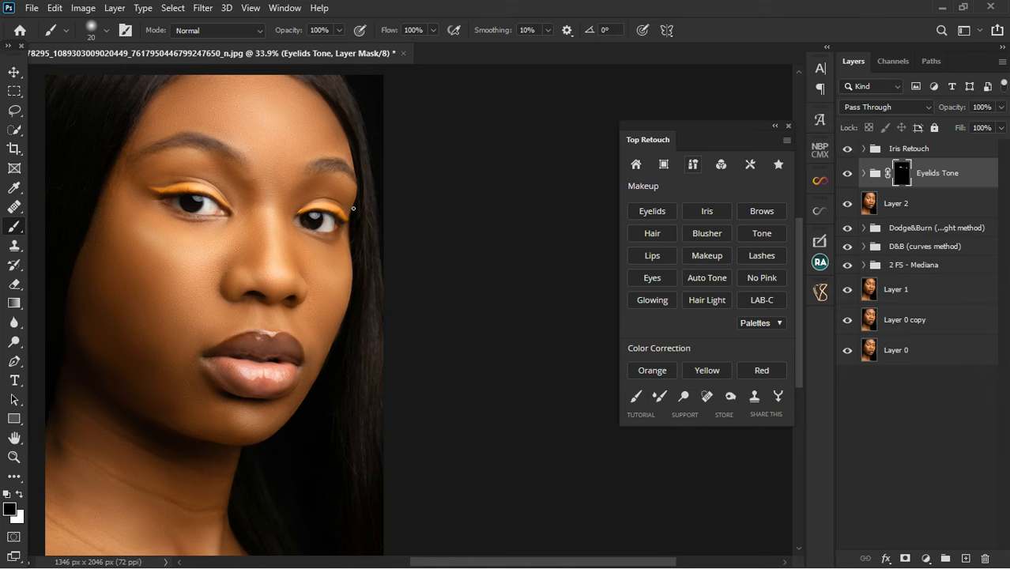
scroll(353, 208, up, 4)
drag(339, 218, 356, 236)
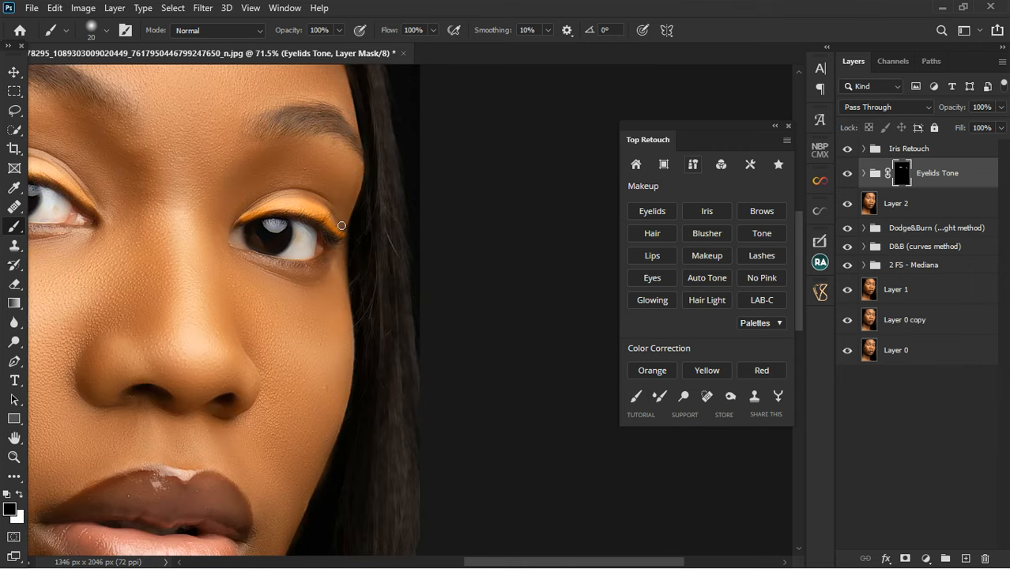
key(x)
key(x)
Expand the Iris Retouch group and paint white on the White of Eyes mask over the whites of both eyes
click(871, 150)
click(865, 149)
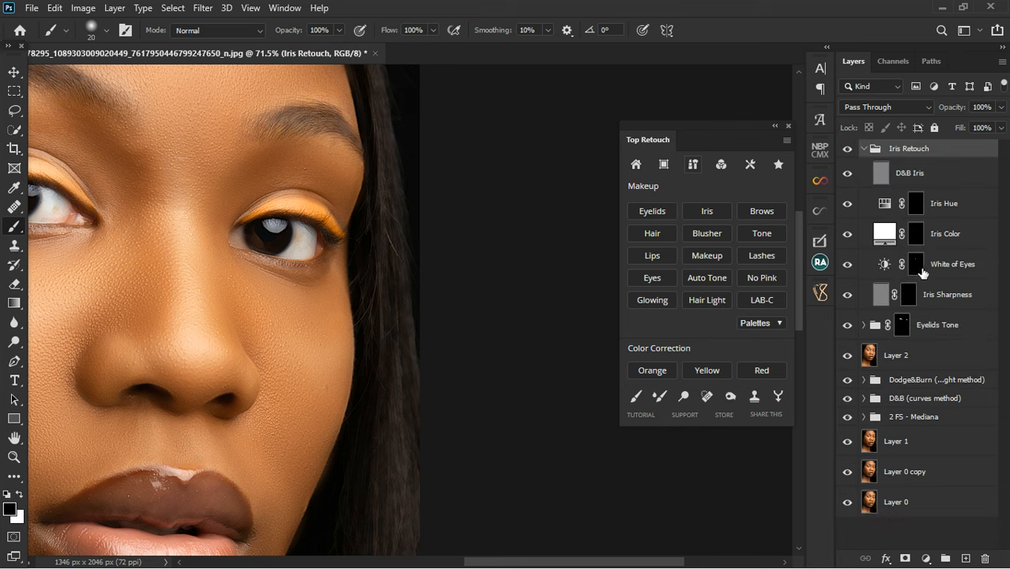
click(916, 264)
scroll(321, 254, down, 3)
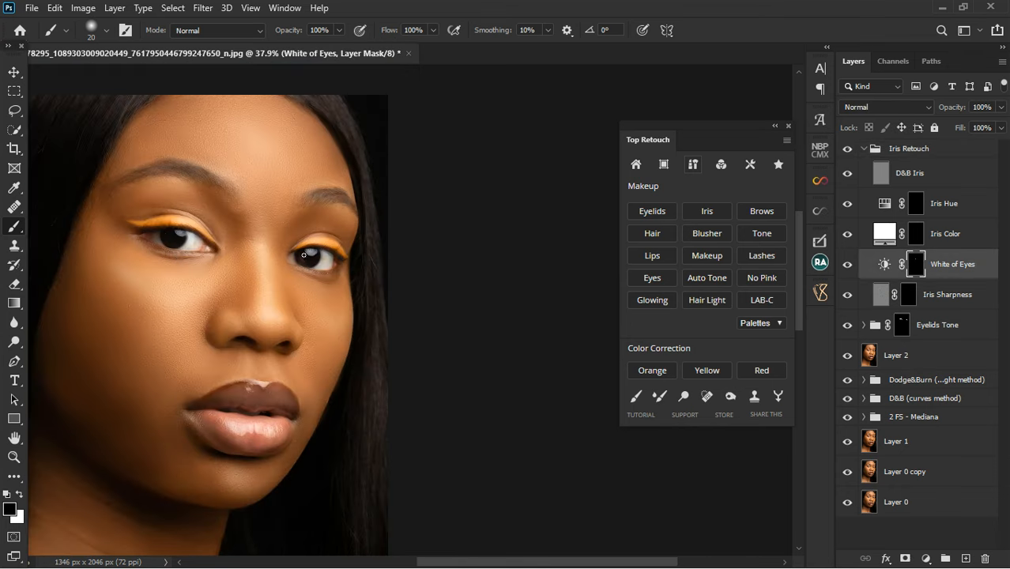
scroll(198, 237, up, 5)
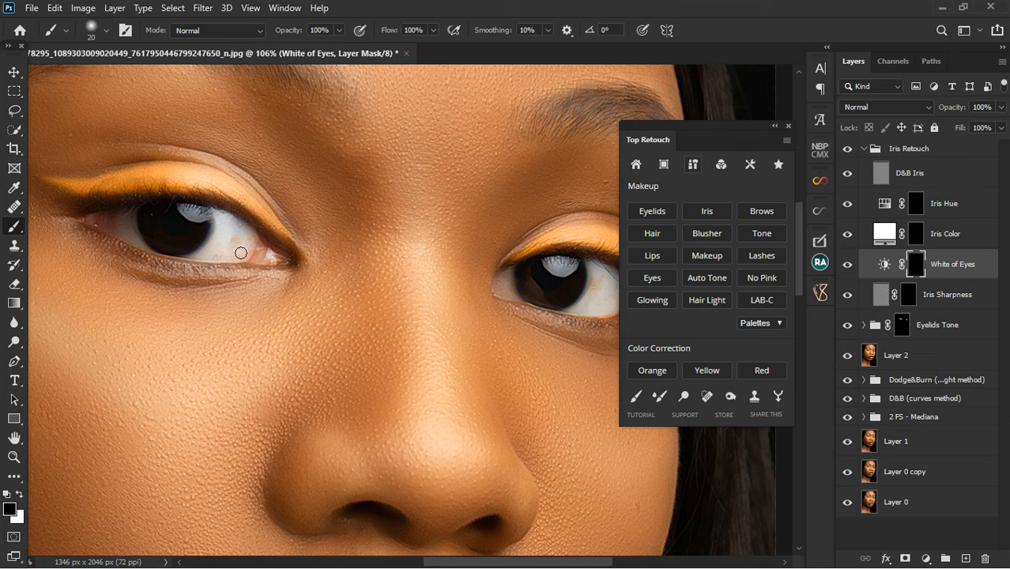
key(x)
mouse_move(242, 247)
mouse_down()
mouse_move(227, 247)
mouse_move(240, 229)
mouse_move(239, 250)
mouse_move(253, 247)
mouse_move(209, 254)
mouse_move(234, 250)
mouse_up()
mouse_move(137, 228)
mouse_down()
mouse_move(130, 241)
mouse_move(117, 221)
mouse_move(136, 248)
mouse_move(97, 226)
mouse_move(115, 228)
mouse_up()
mouse_move(267, 252)
mouse_down()
mouse_move(259, 262)
mouse_move(282, 264)
mouse_move(270, 257)
mouse_up()
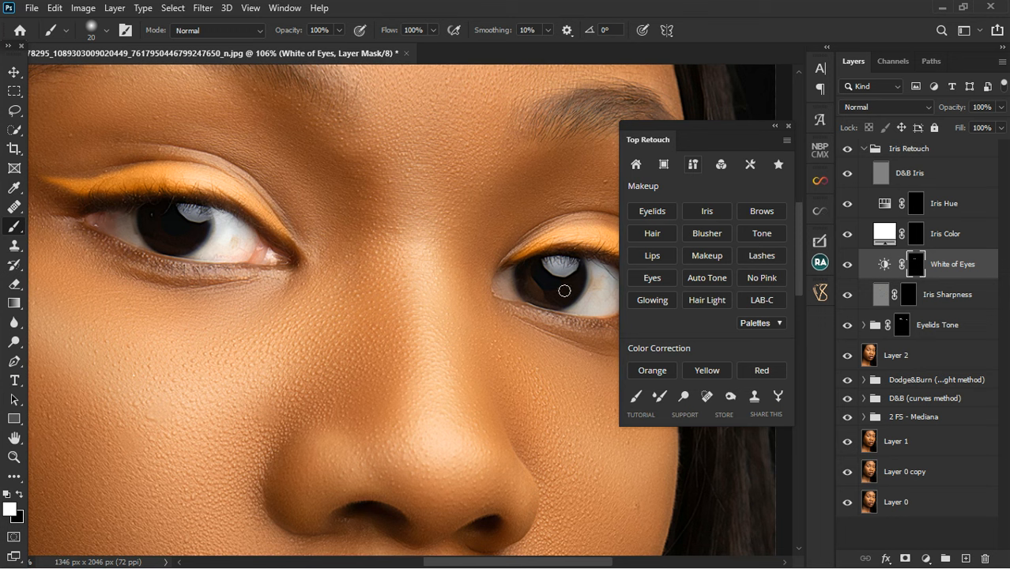
mouse_move(507, 288)
mouse_down()
mouse_move(522, 296)
mouse_move(528, 277)
mouse_move(544, 285)
mouse_move(510, 304)
mouse_up()
scroll(383, 286, down, 3)
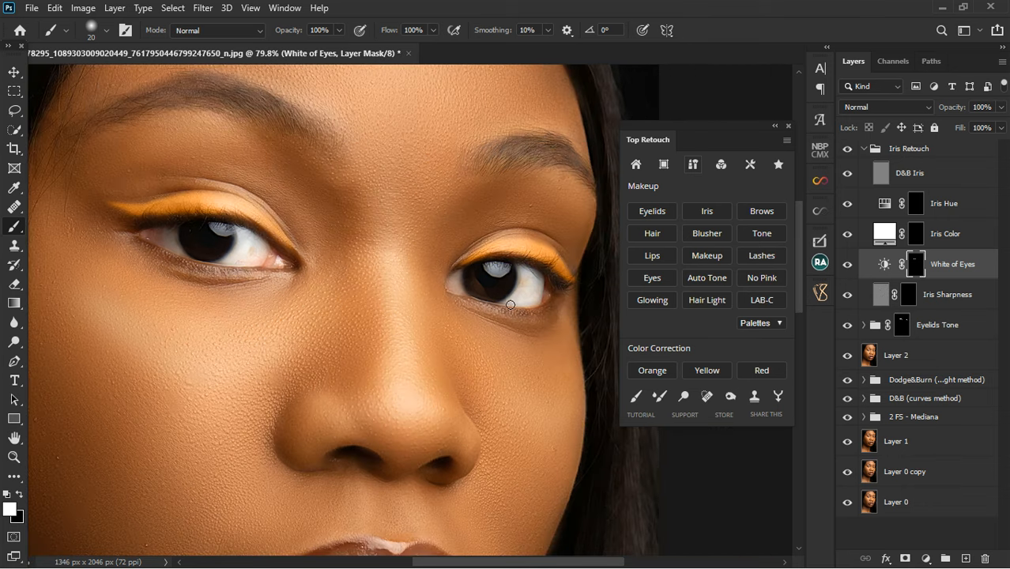
scroll(378, 293, down, 4)
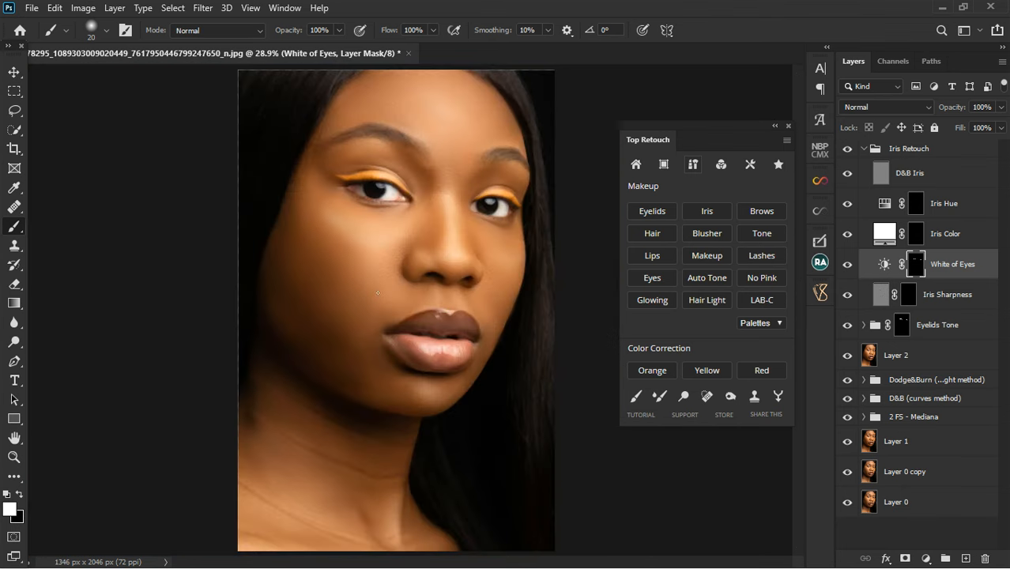
Enlarge the brush to 45 and paint white over both irises on the Iris Sharpness mask
scroll(475, 237, up, 6)
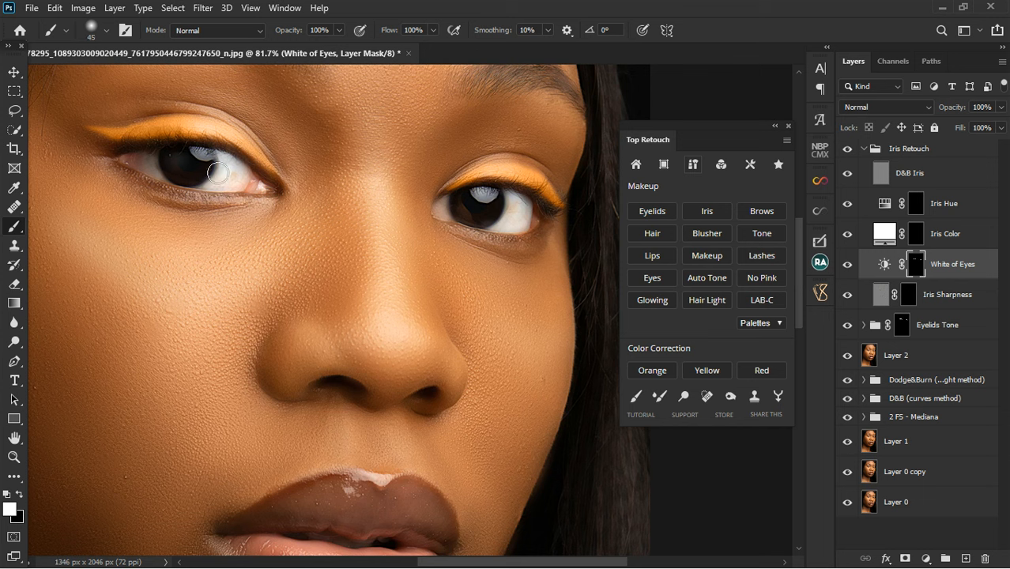
key(bracketright)
key(bracketright)
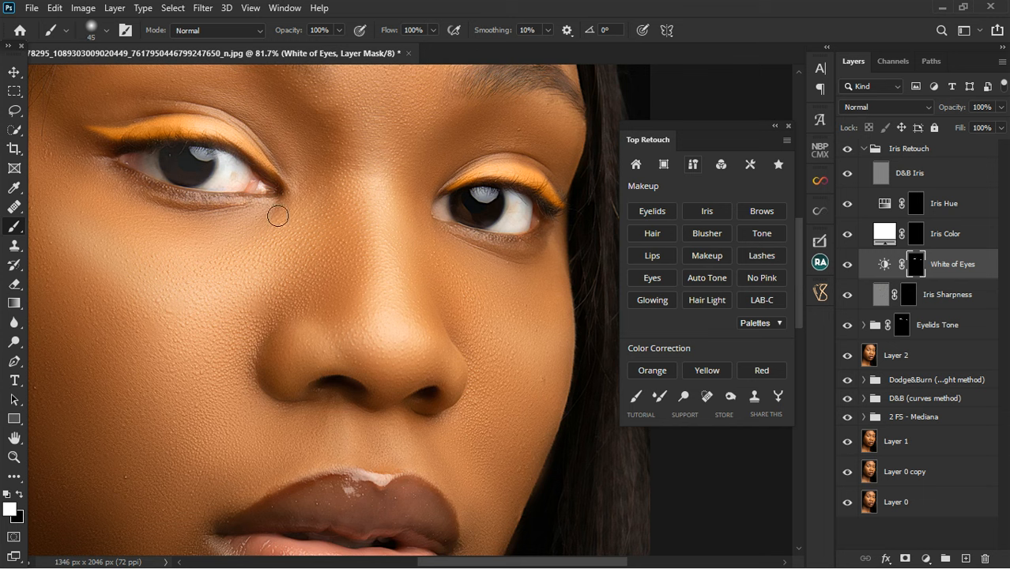
key(ctrl+z)
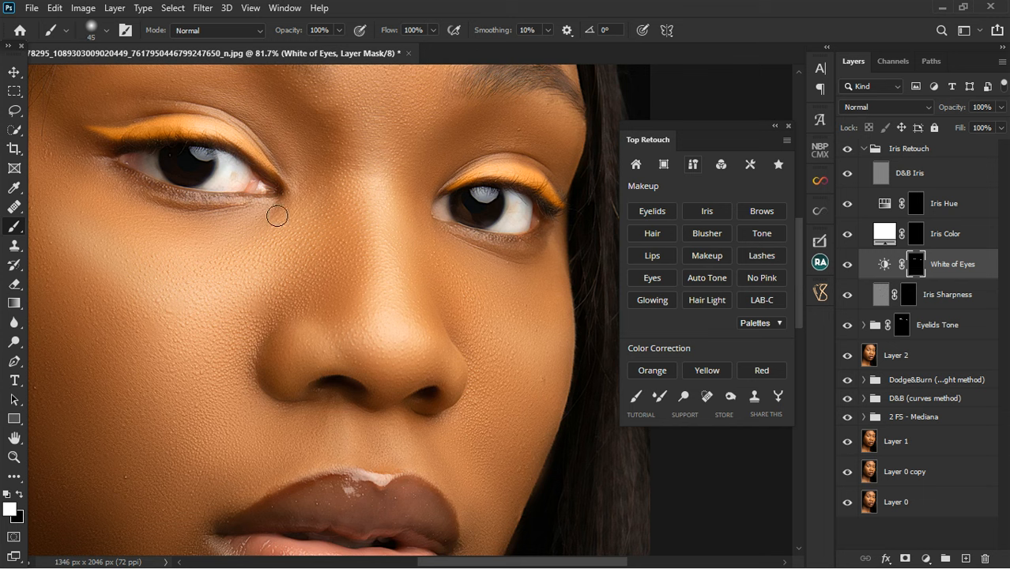
click(911, 297)
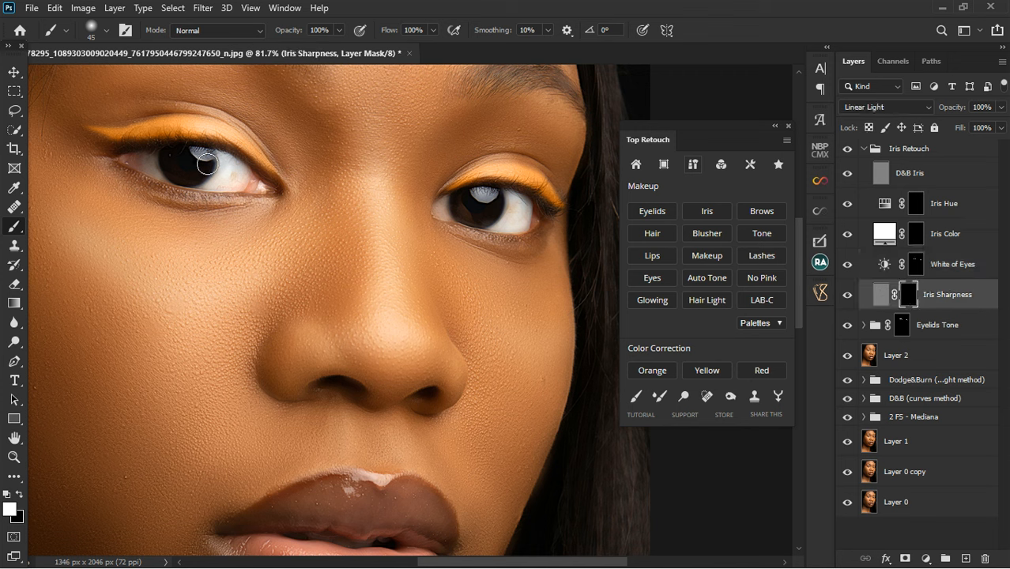
drag(185, 181, 203, 187)
mouse_move(477, 211)
mouse_down()
mouse_move(493, 206)
mouse_move(483, 226)
mouse_up()
Lower the Iris Sharpness layer's opacity to 58%
scroll(365, 250, down, 4)
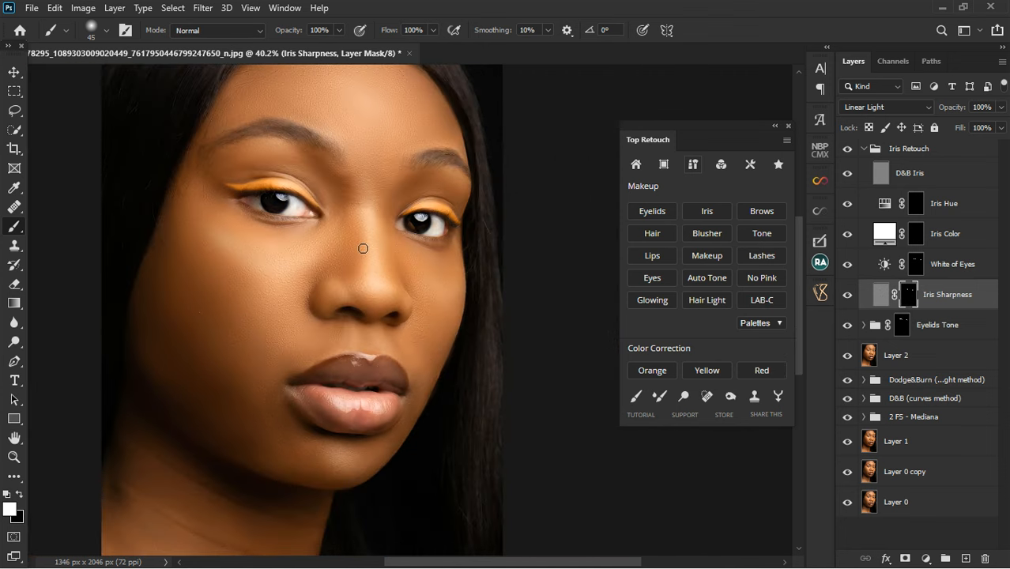
scroll(363, 250, down, 2)
scroll(437, 248, up, 4)
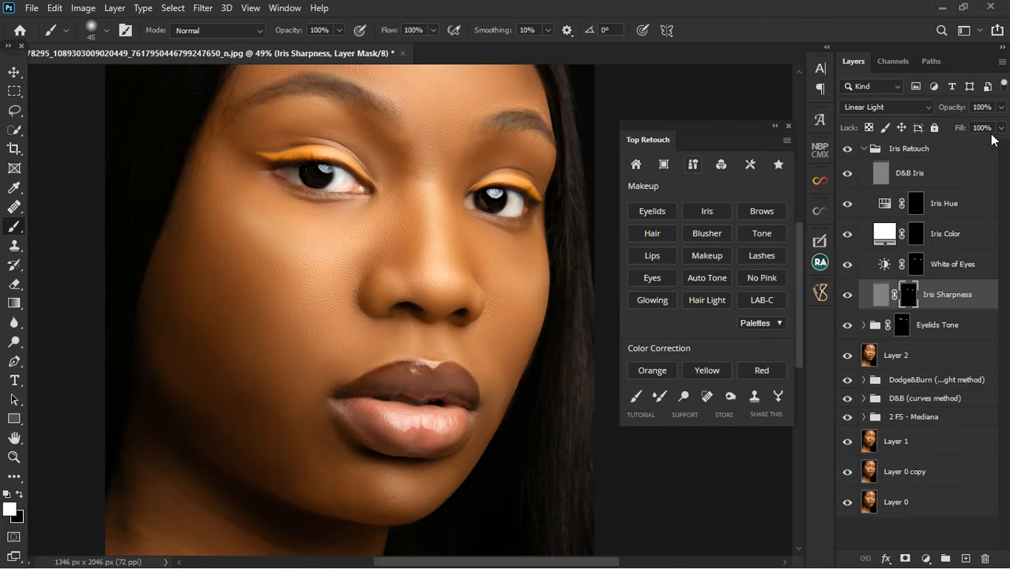
click(1000, 107)
drag(1000, 126, 969, 129)
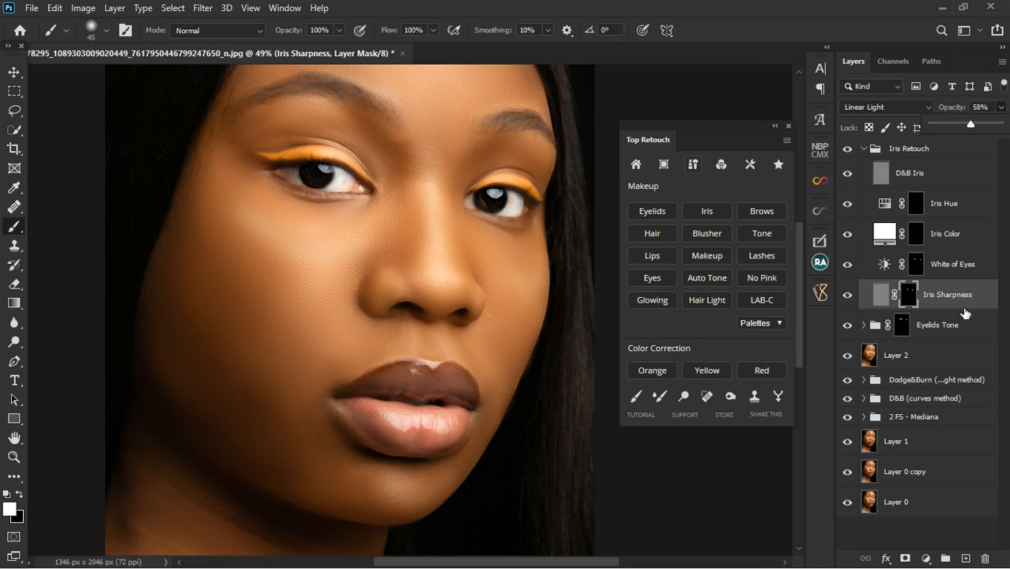
Paint white over both irises on the Iris Color layer's mask
click(921, 240)
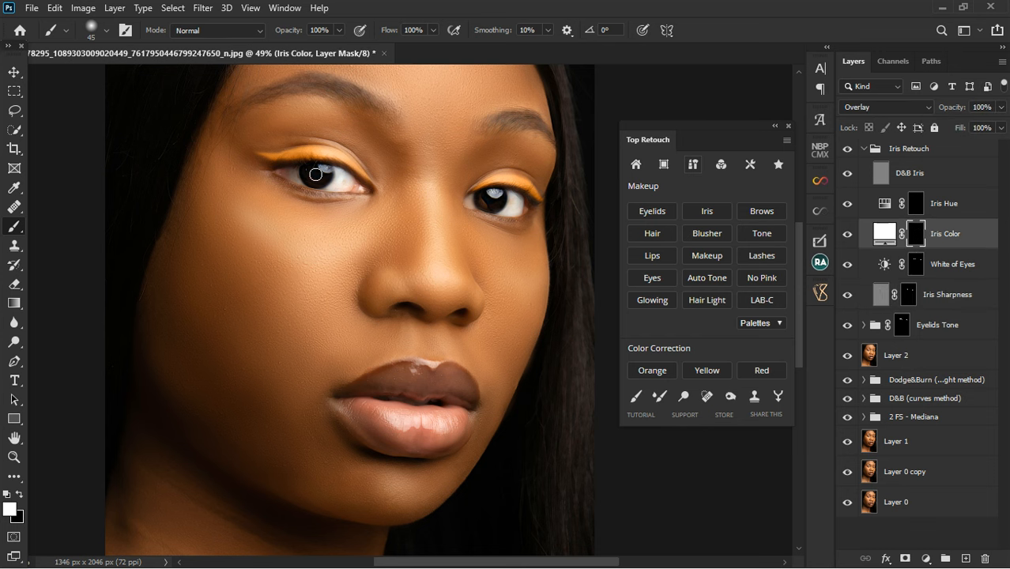
scroll(316, 175, up, 2)
mouse_move(331, 189)
mouse_down()
mouse_move(316, 174)
mouse_move(325, 170)
mouse_move(327, 204)
mouse_move(333, 175)
mouse_move(334, 189)
mouse_up()
key(ctrl+z)
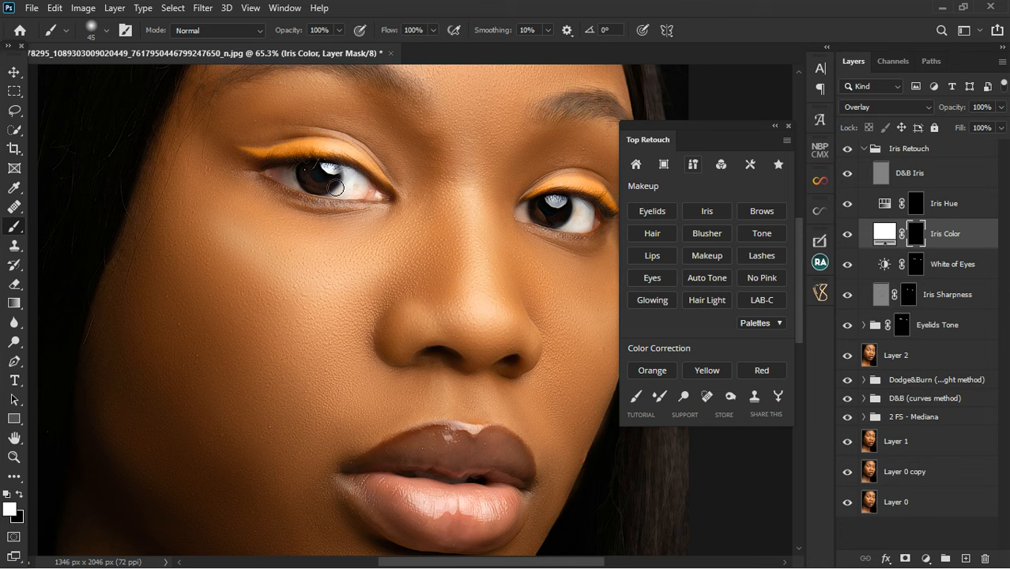
drag(556, 211, 550, 221)
scroll(447, 248, down, 3)
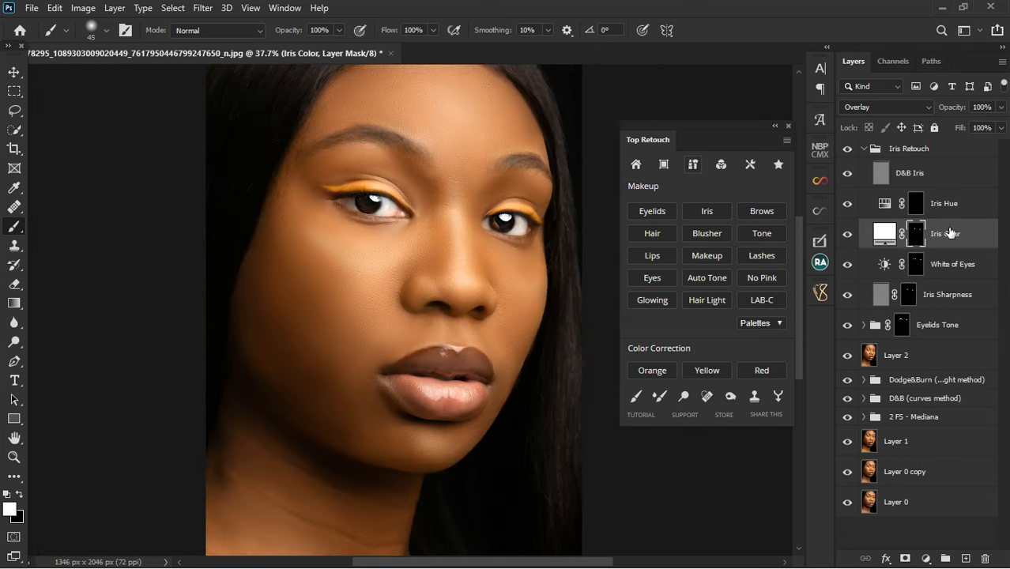
Change the Iris Color fill to the pale pink ffdcdc
double_click(886, 239)
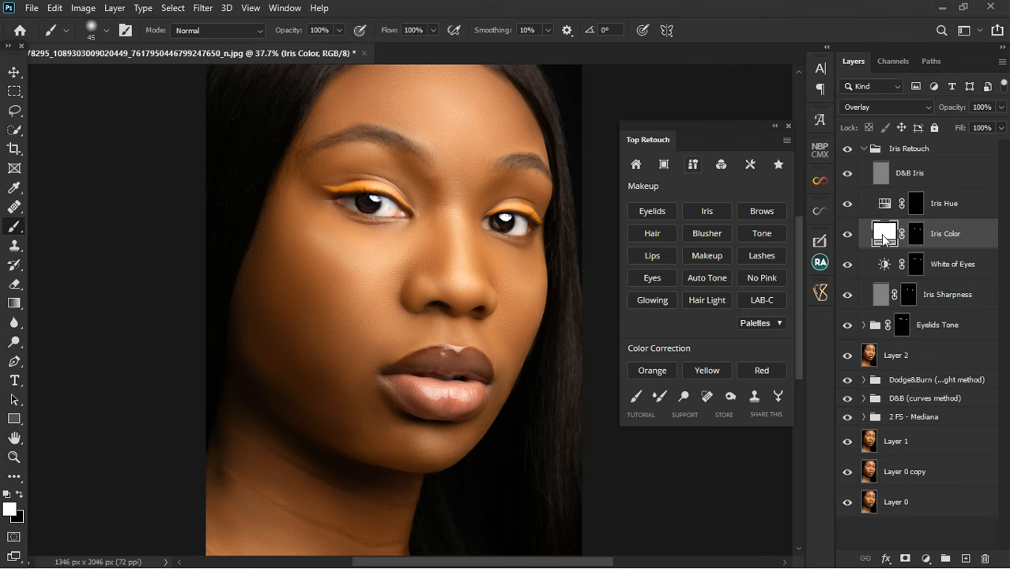
mouse_move(631, 337)
mouse_down()
mouse_move(581, 316)
mouse_move(538, 324)
mouse_move(531, 345)
mouse_move(557, 374)
mouse_move(548, 381)
mouse_move(669, 350)
mouse_move(617, 363)
mouse_move(672, 322)
mouse_move(544, 320)
mouse_move(518, 348)
mouse_move(518, 467)
mouse_up()
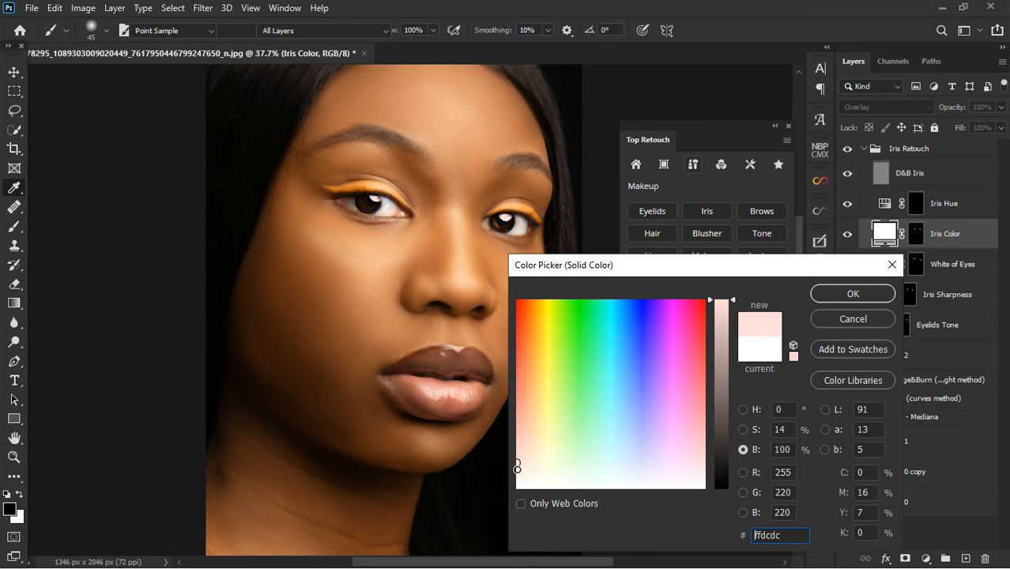
click(851, 293)
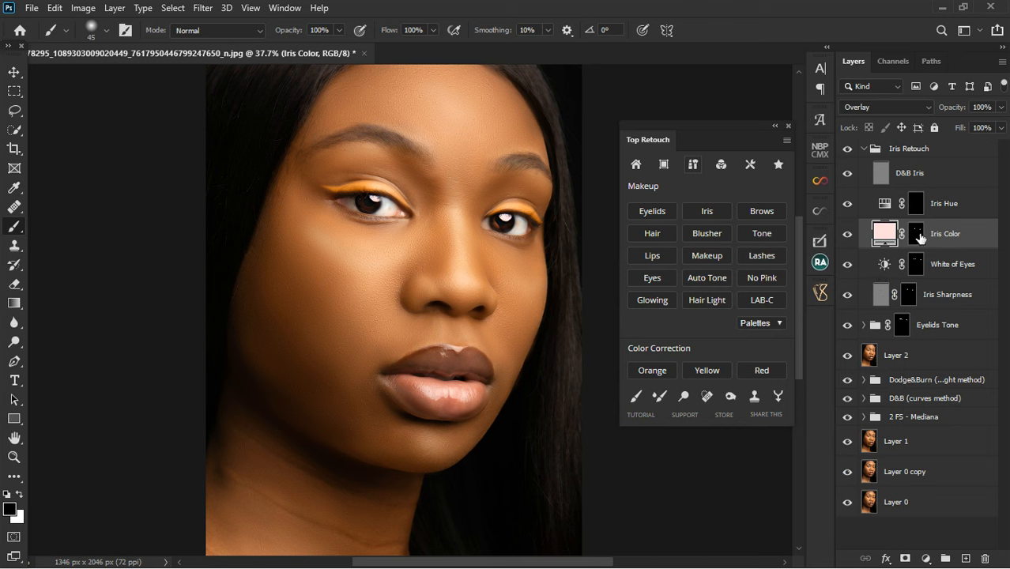
Copy the Iris Color layer's mask onto the Iris Hue layer, replacing its existing mask
click(917, 233)
key(x)
drag(918, 227, 915, 206)
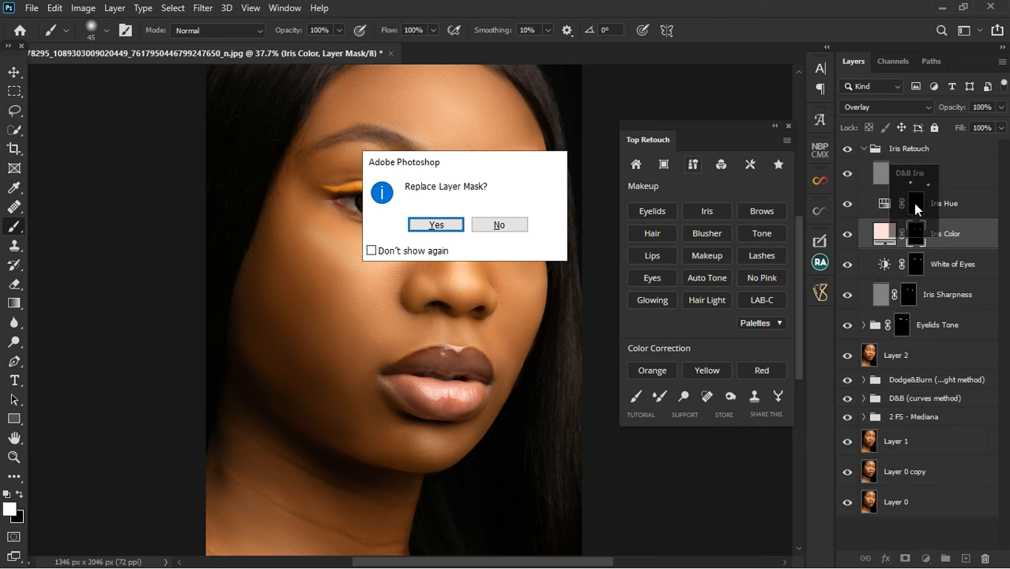
click(432, 230)
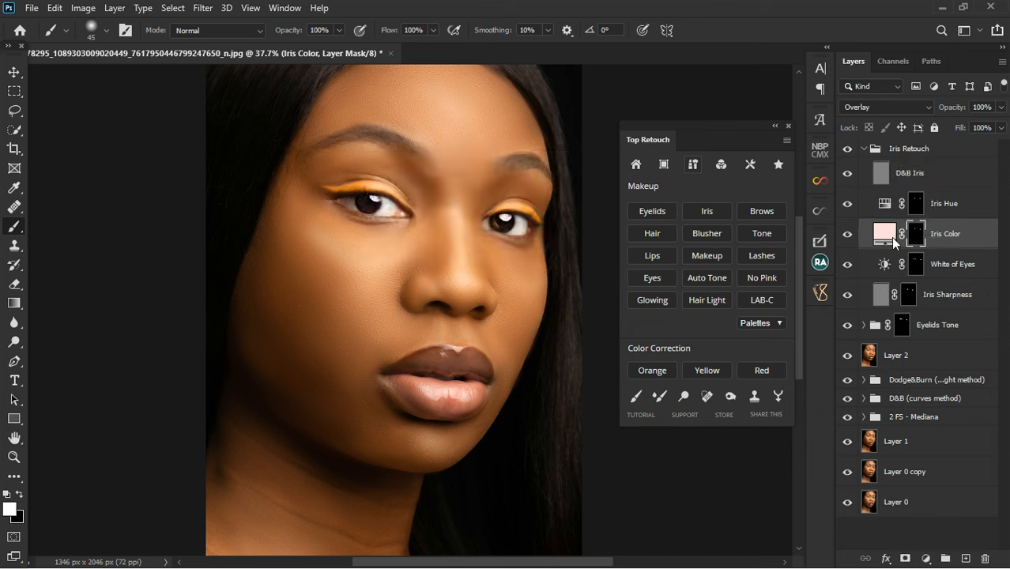
Set the Iris Hue adjustment's hue to +108 to turn the irises green
double_click(886, 206)
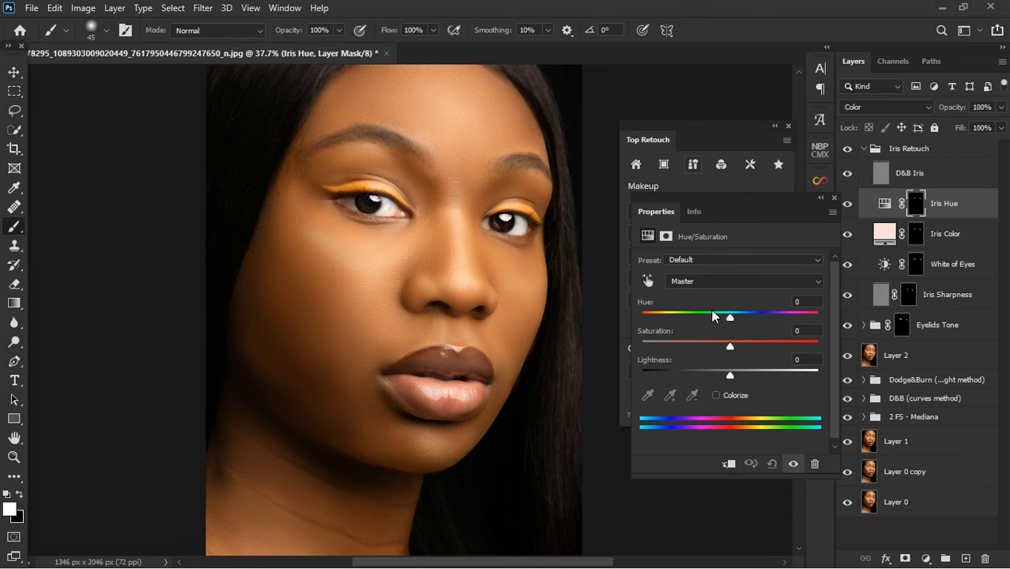
drag(728, 316, 797, 317)
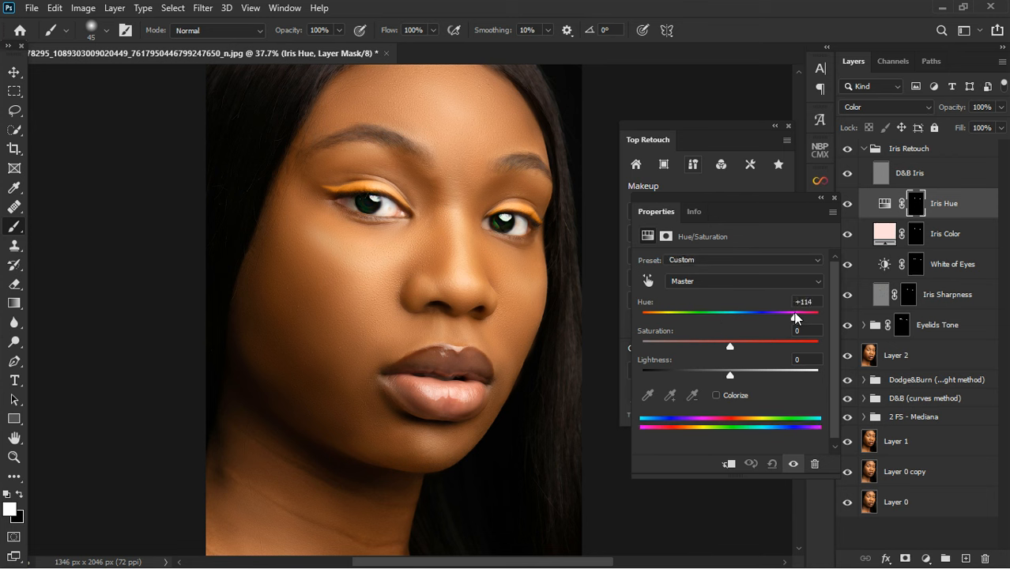
drag(794, 319, 791, 318)
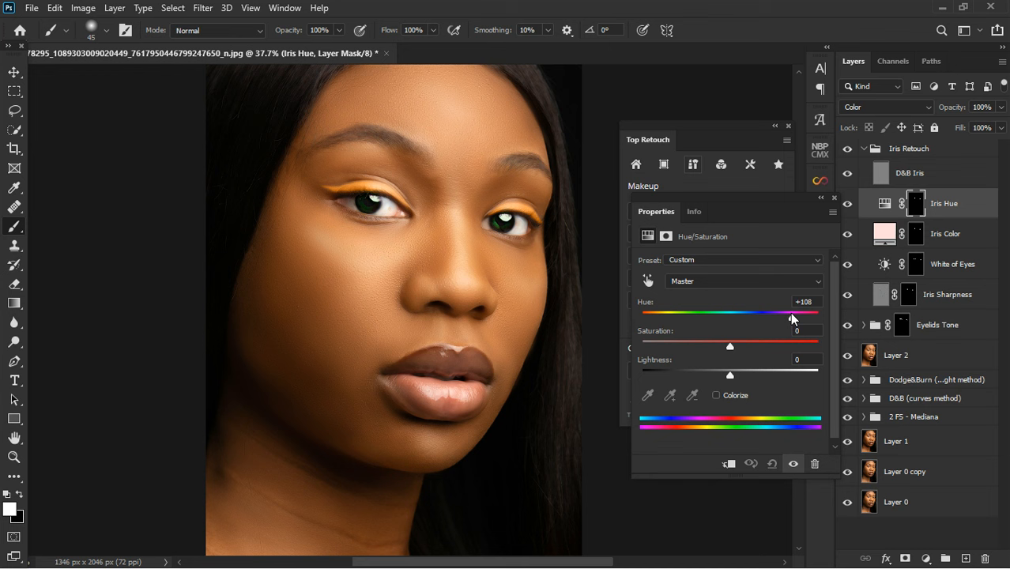
click(834, 197)
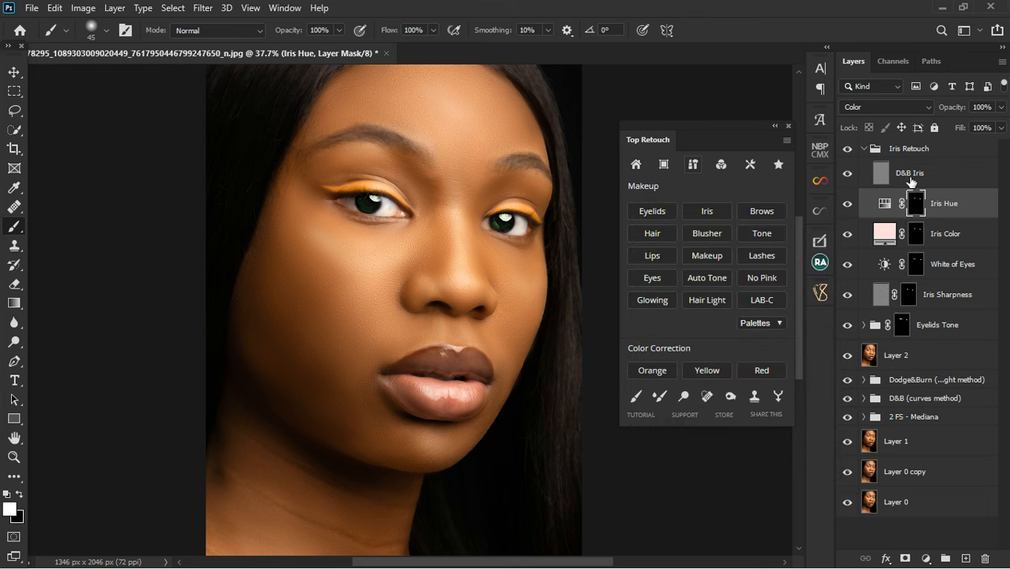
Burn the lower outer rim of the image-left eye on the D&B Iris layer, using a black brush at 11% flow
click(910, 180)
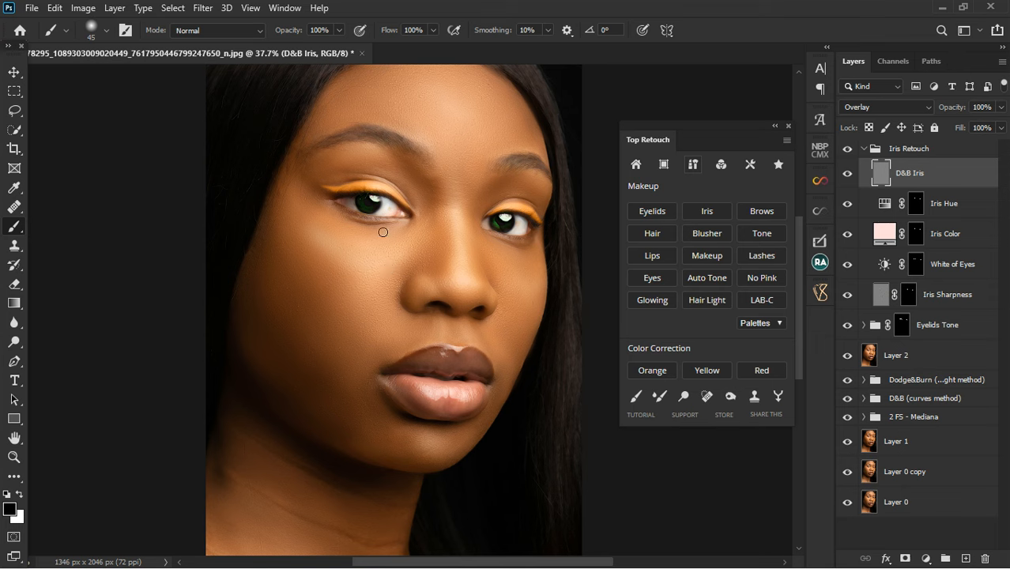
scroll(414, 215, up, 5)
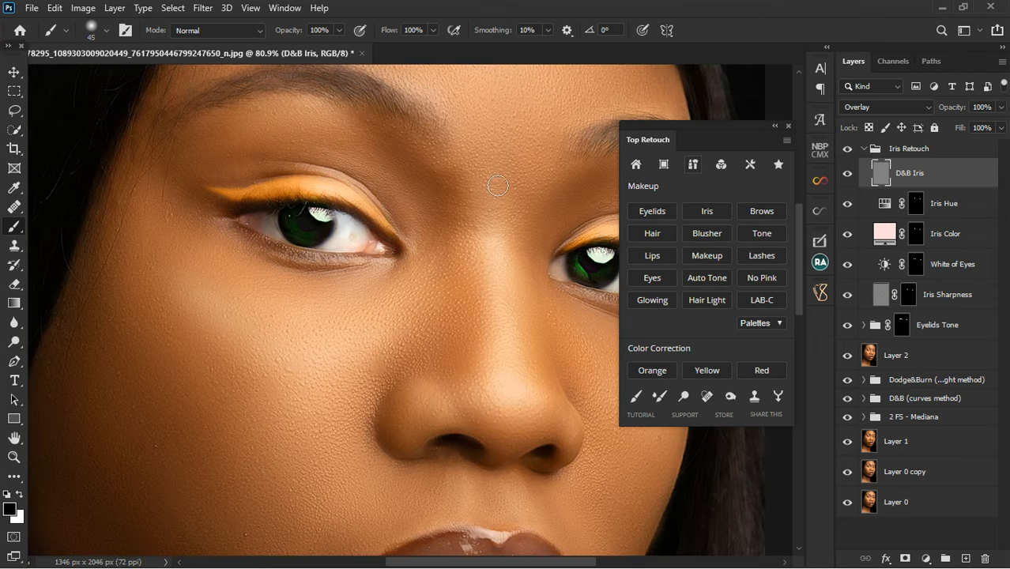
click(432, 30)
drag(437, 46, 372, 47)
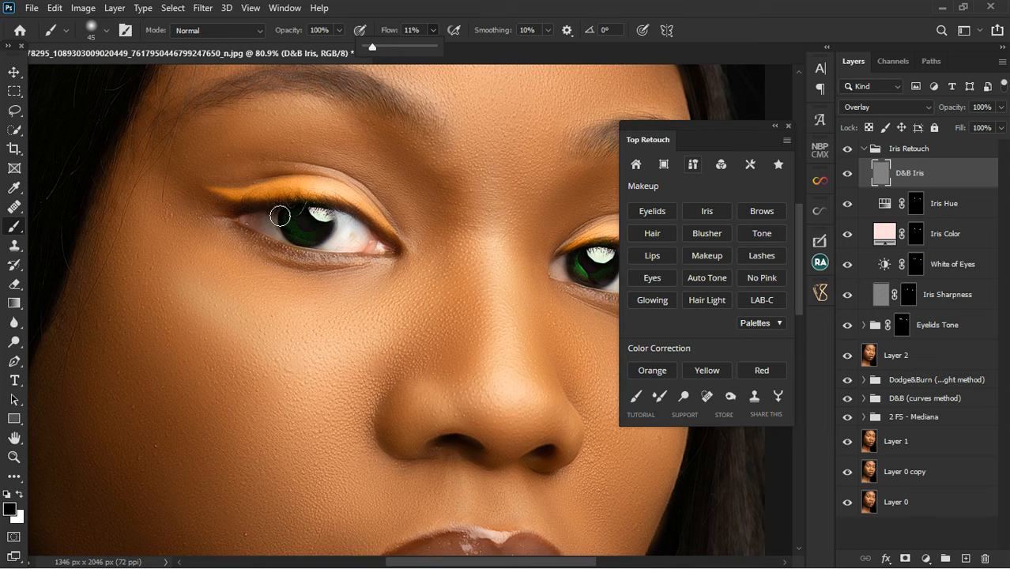
mouse_move(263, 223)
mouse_down()
mouse_move(349, 216)
mouse_move(388, 255)
mouse_move(377, 269)
mouse_move(250, 251)
mouse_up()
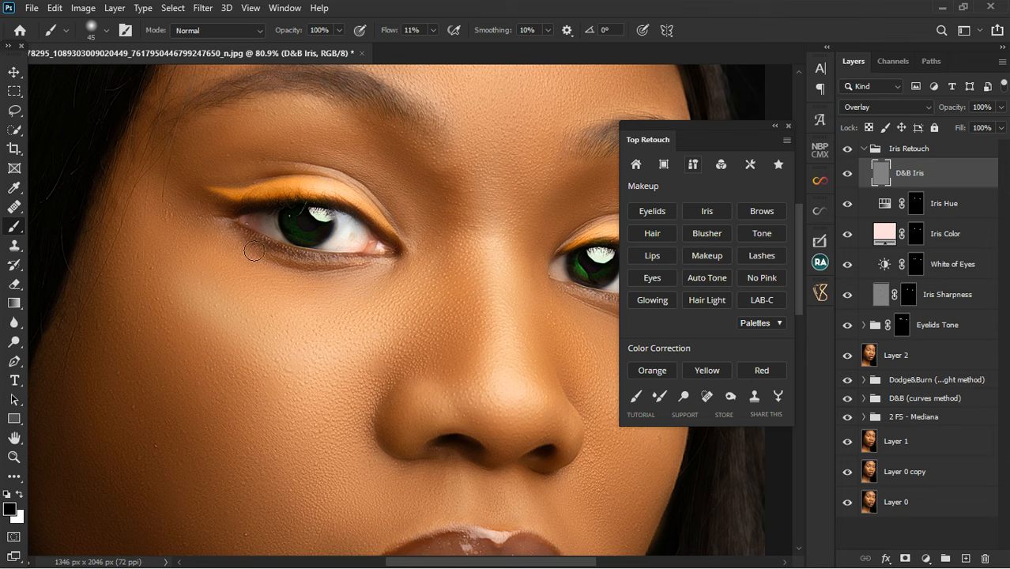
Burn the inner corner and lower lash line of the image-left eye and the edge of the other eye, reducing the brush to 30
scroll(226, 331, down, 5)
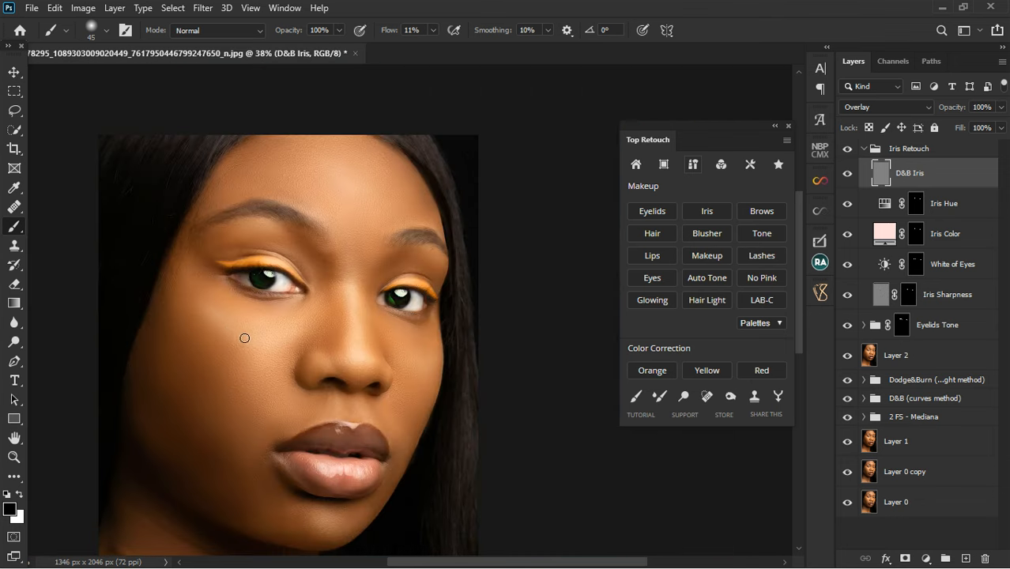
scroll(283, 279, up, 4)
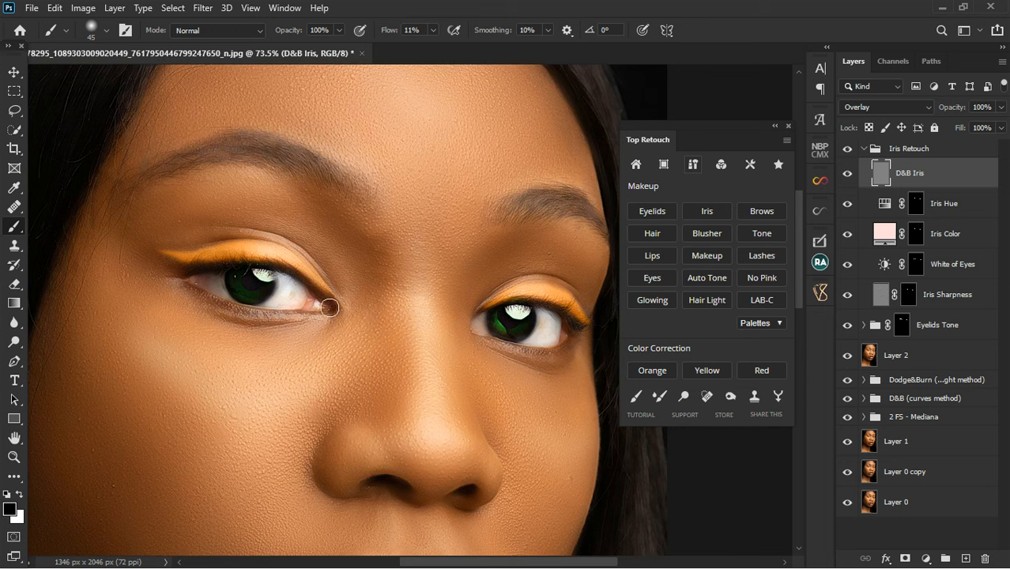
key(bracketleft)
key(bracketleft)
drag(318, 299, 341, 309)
key(bracketleft)
drag(209, 300, 238, 309)
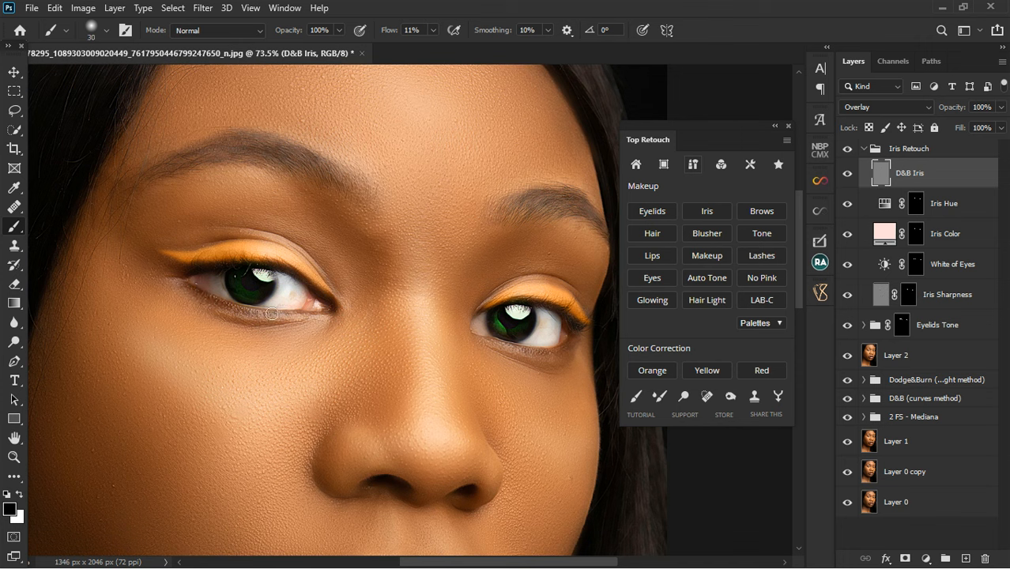
drag(302, 317, 323, 317)
mouse_move(503, 338)
mouse_down()
mouse_move(489, 322)
mouse_move(494, 343)
mouse_move(524, 350)
mouse_move(568, 318)
mouse_move(575, 330)
mouse_move(497, 312)
mouse_up()
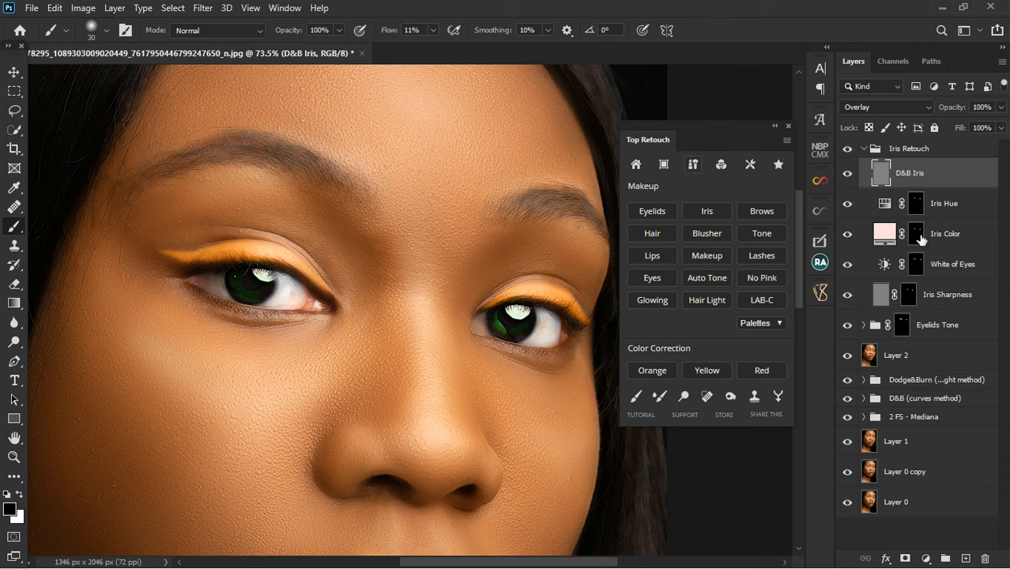
Switch the painting colour to white and collapse the Iris Retouch group
click(20, 495)
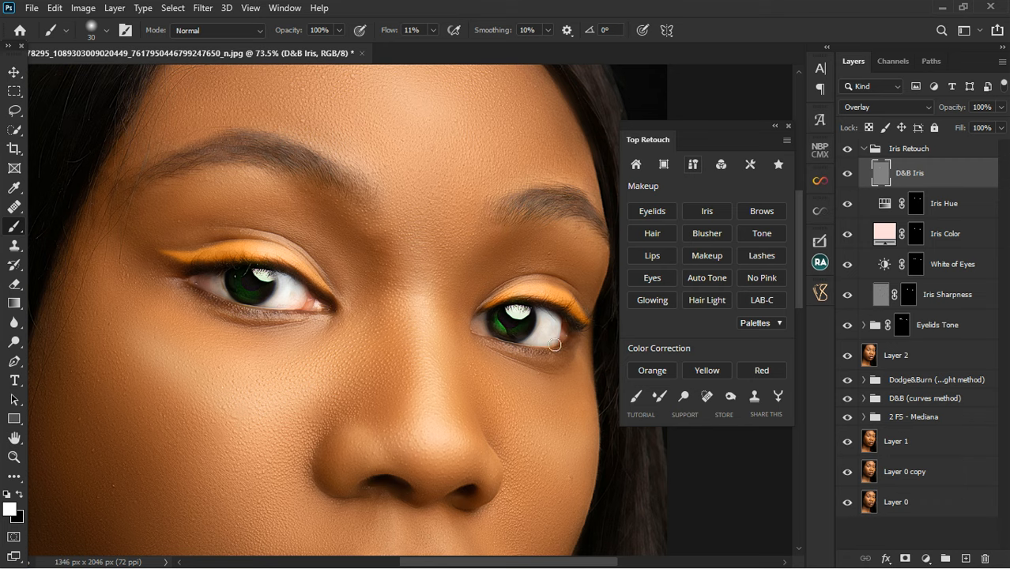
key(ctrl+0)
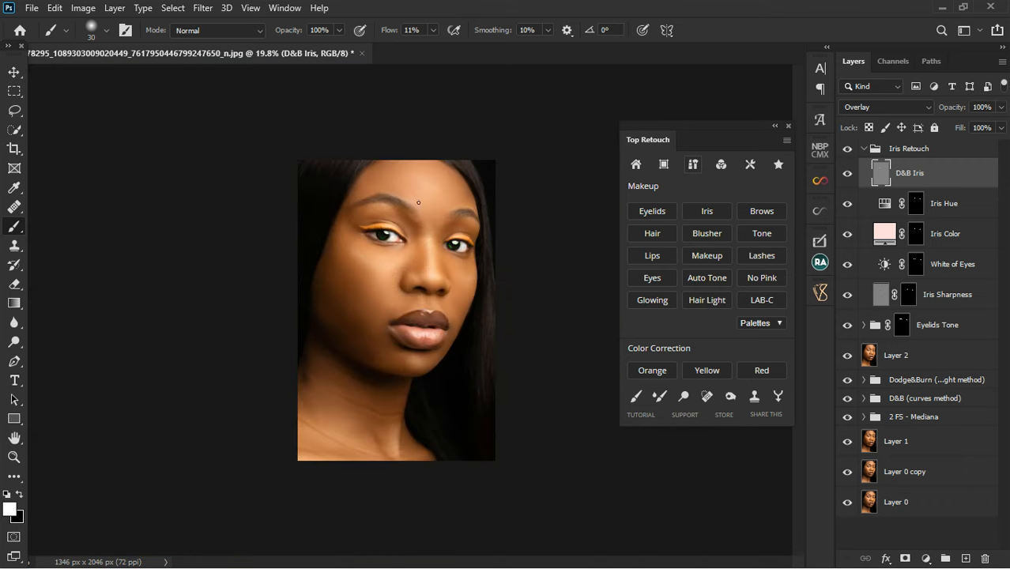
key(ctrl+plus)
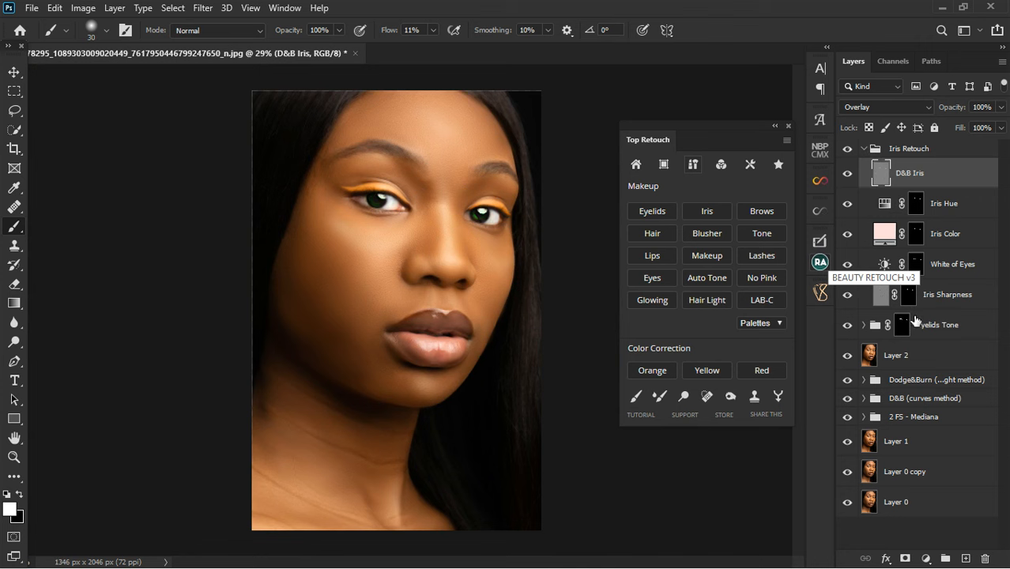
click(874, 148)
click(864, 148)
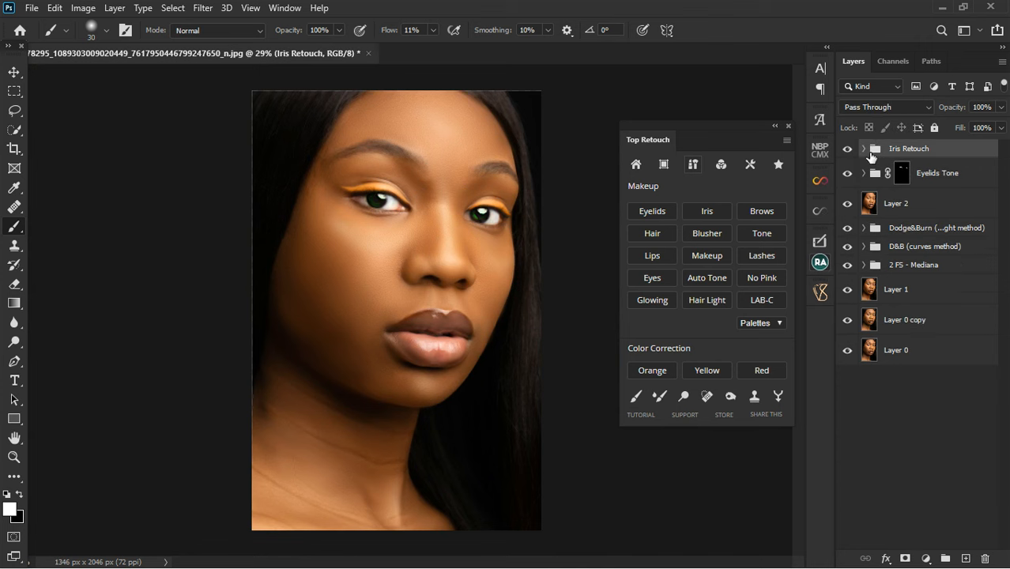
click(760, 214)
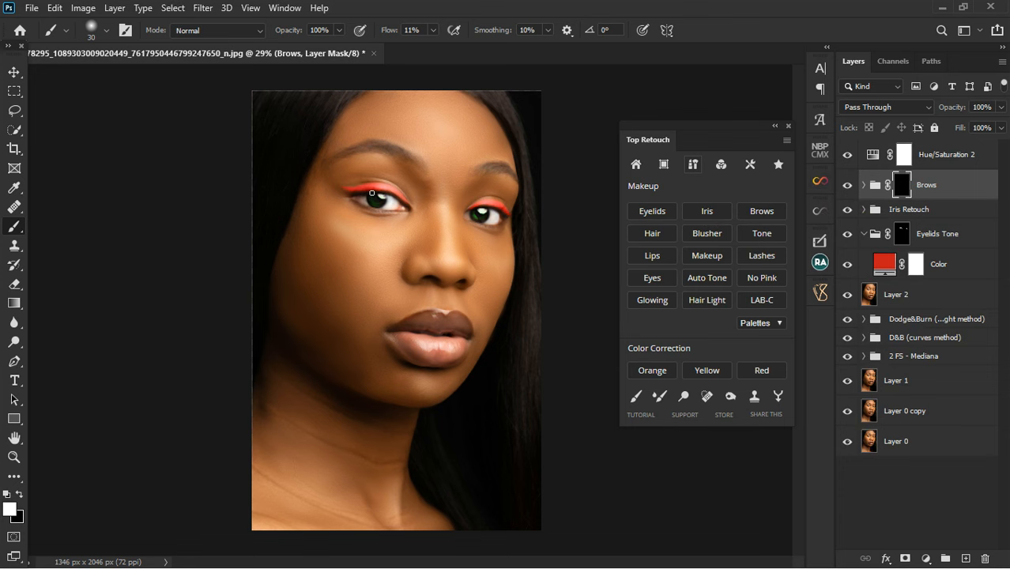
scroll(371, 192, up, 3)
click(848, 185)
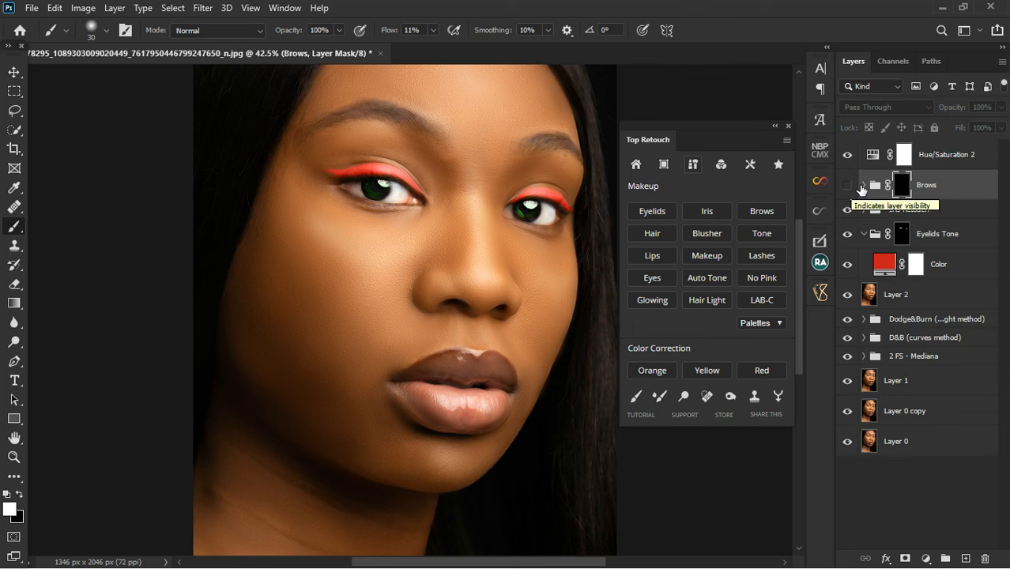
click(848, 185)
click(863, 185)
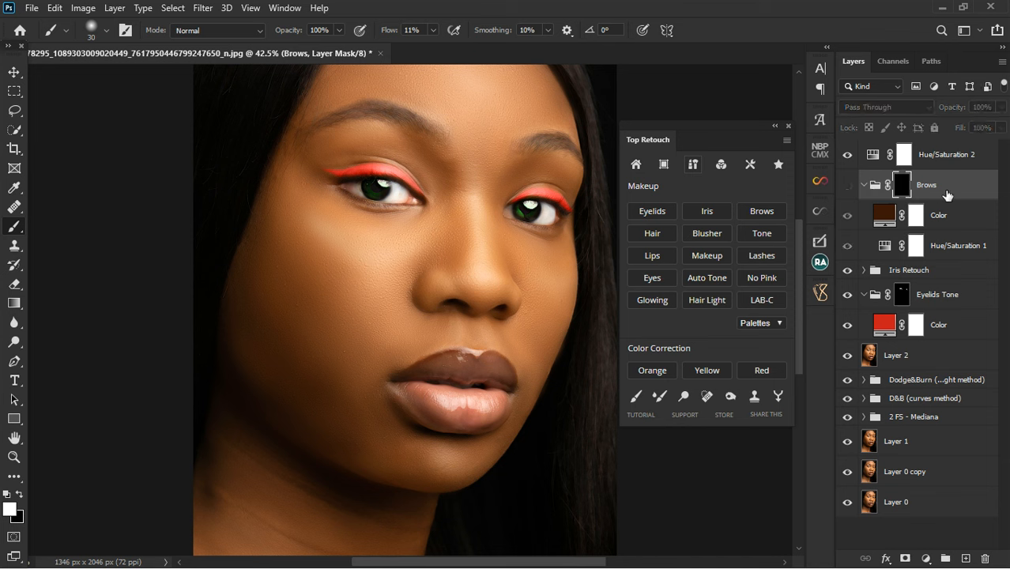
key(ctrl+z)
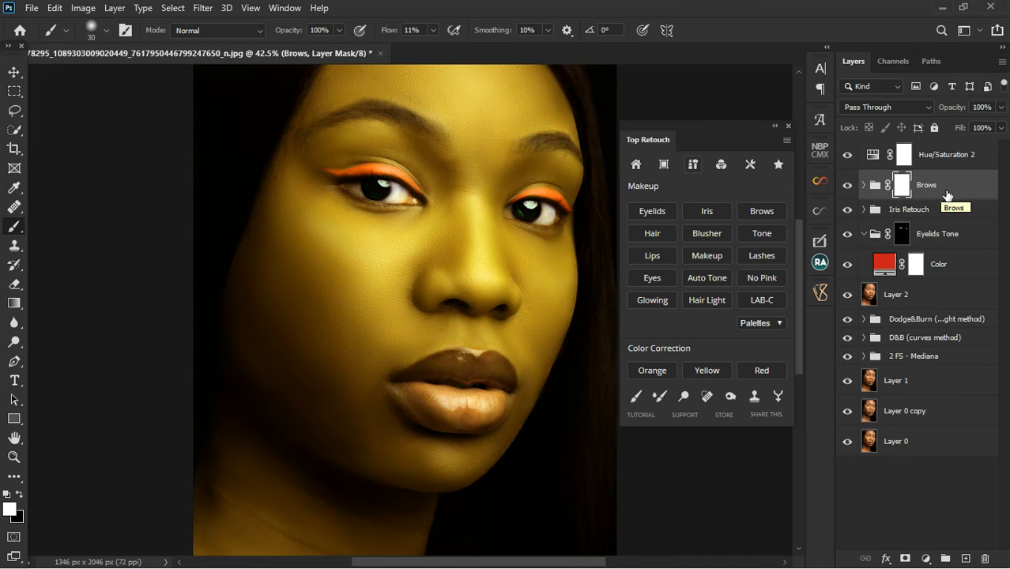
key(ctrl+z)
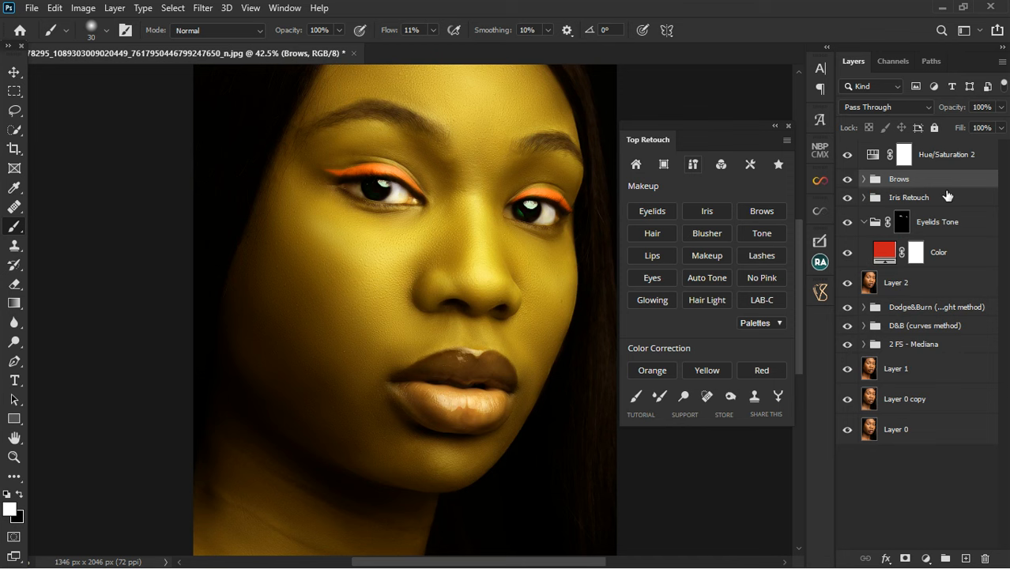
click(847, 179)
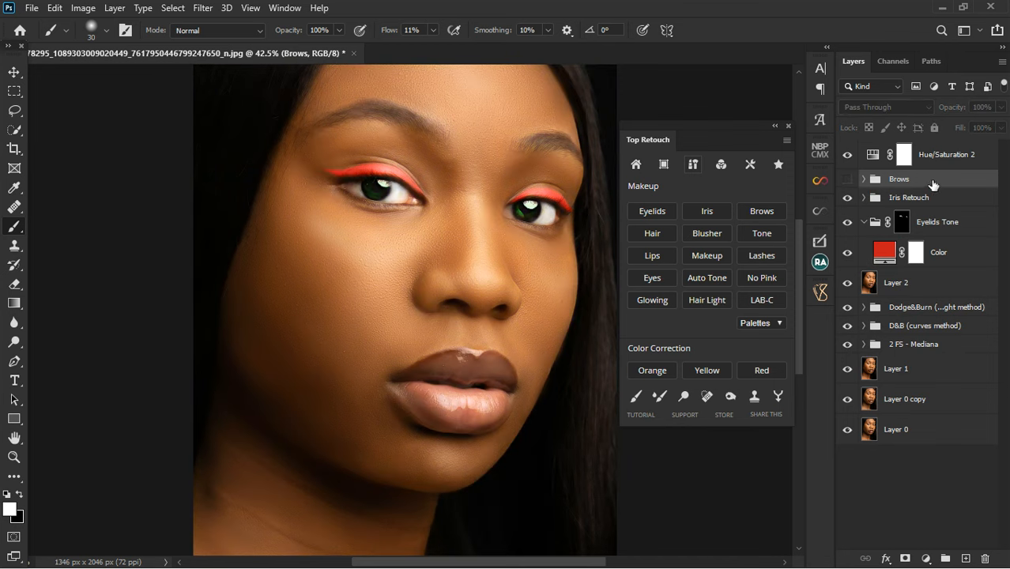
click(864, 198)
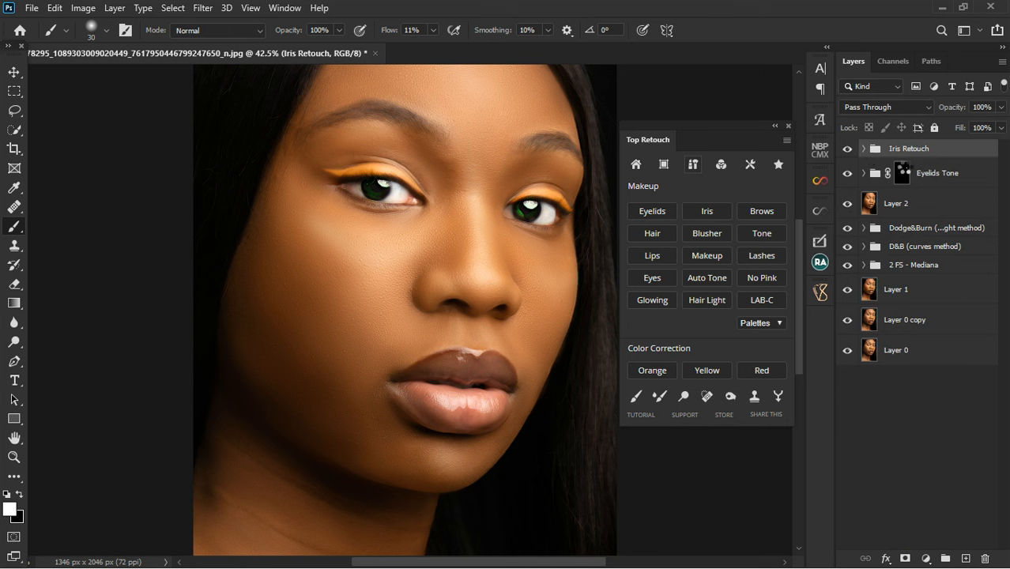
Stamp all visible layers into a new layer above Iris Retouch and hide the retouching groups beneath it
key(ctrl+shift+alt+n)
key(ctrl+shift+alt+e)
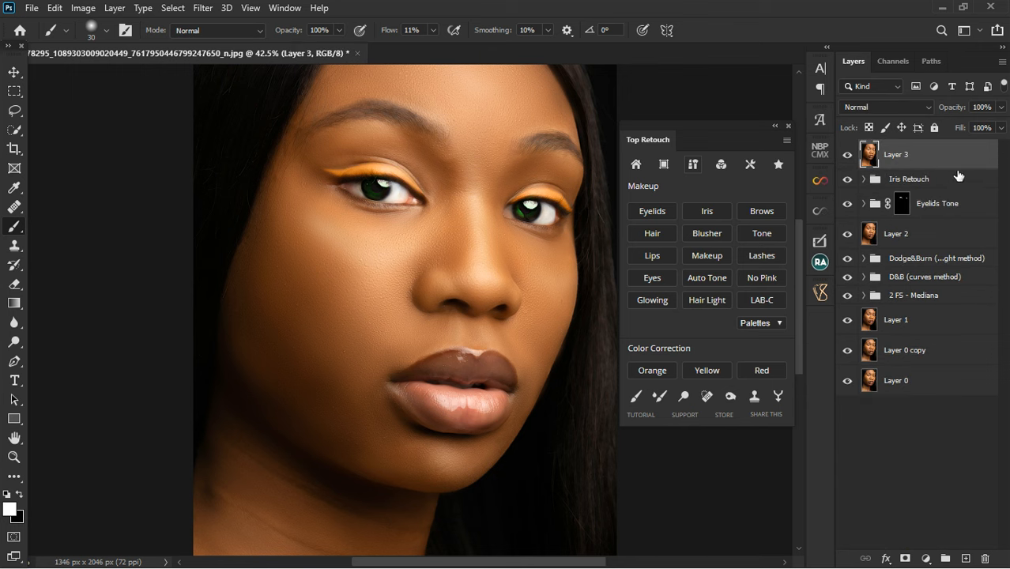
click(850, 204)
click(849, 259)
click(849, 276)
click(848, 295)
Add the Brows makeup group and paint its mask white along the image-left eye's lower lash line, with brush size 15 and 100% flow
click(760, 212)
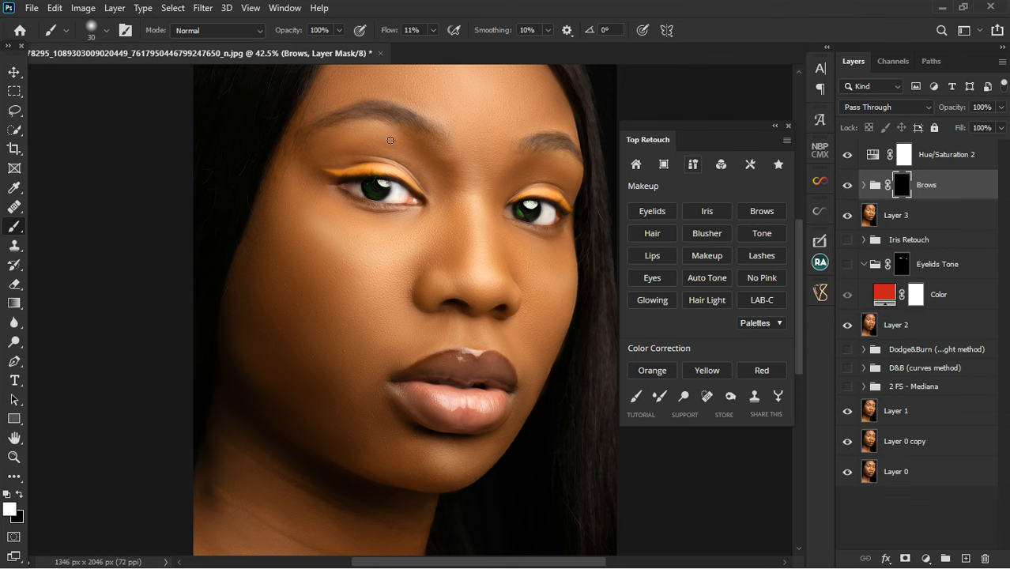
scroll(391, 140, up, 3)
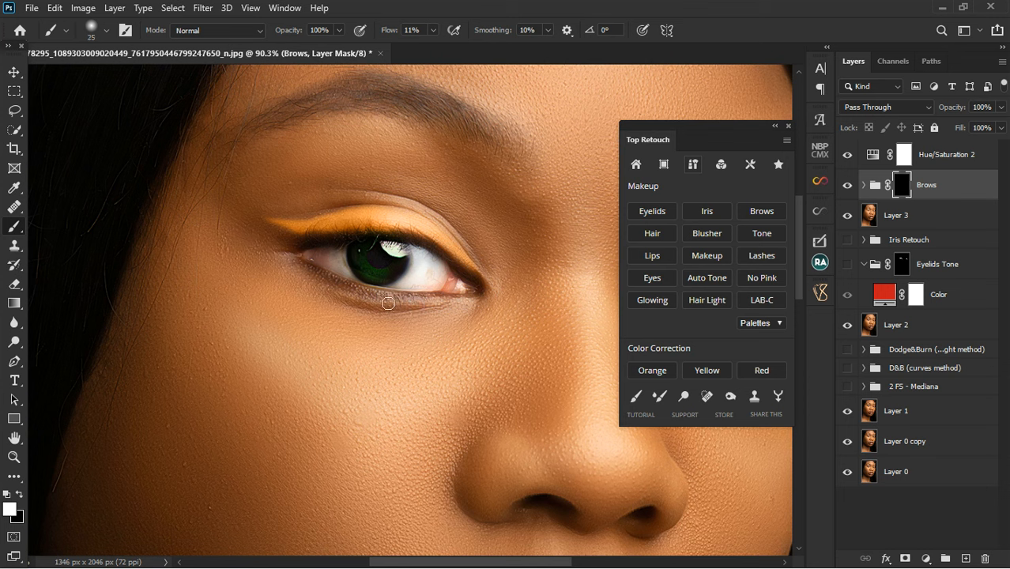
key(bracketleft)
click(432, 31)
drag(432, 47, 494, 46)
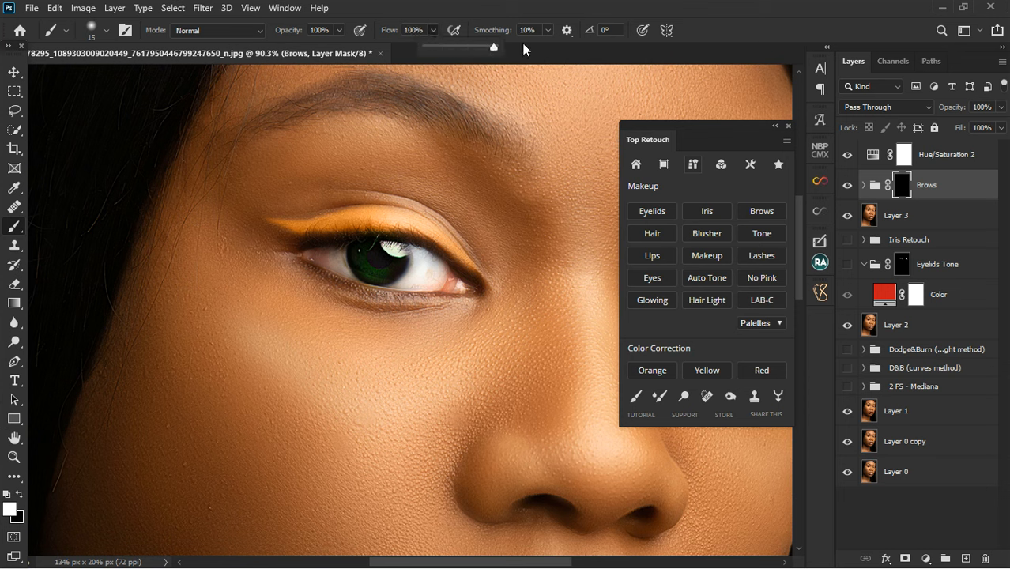
mouse_move(314, 271)
mouse_down()
mouse_move(410, 301)
mouse_move(472, 302)
mouse_up()
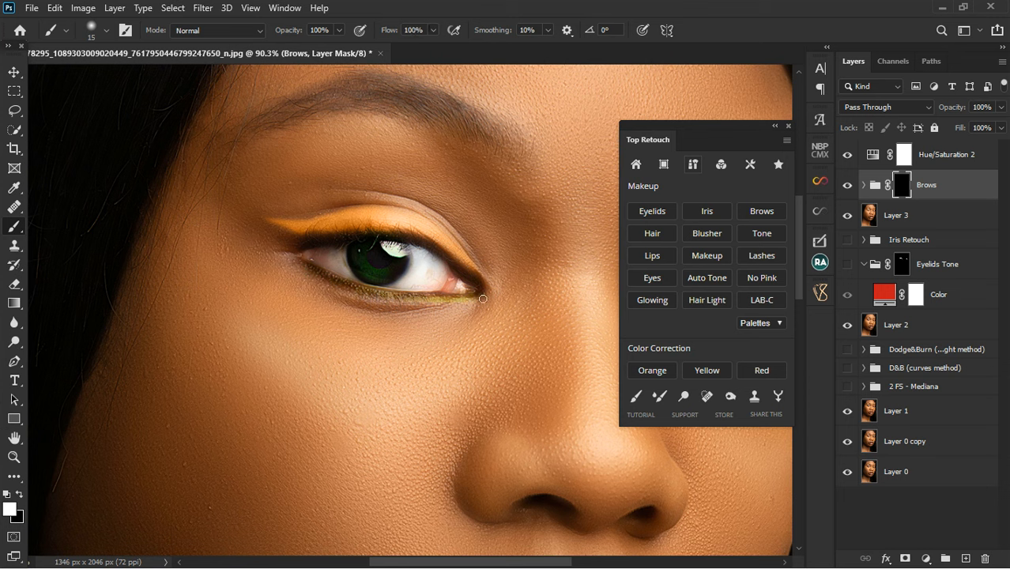
Paint white along the lower lash line of the image-right eye on the Brows group's mask
scroll(340, 309, down, 3)
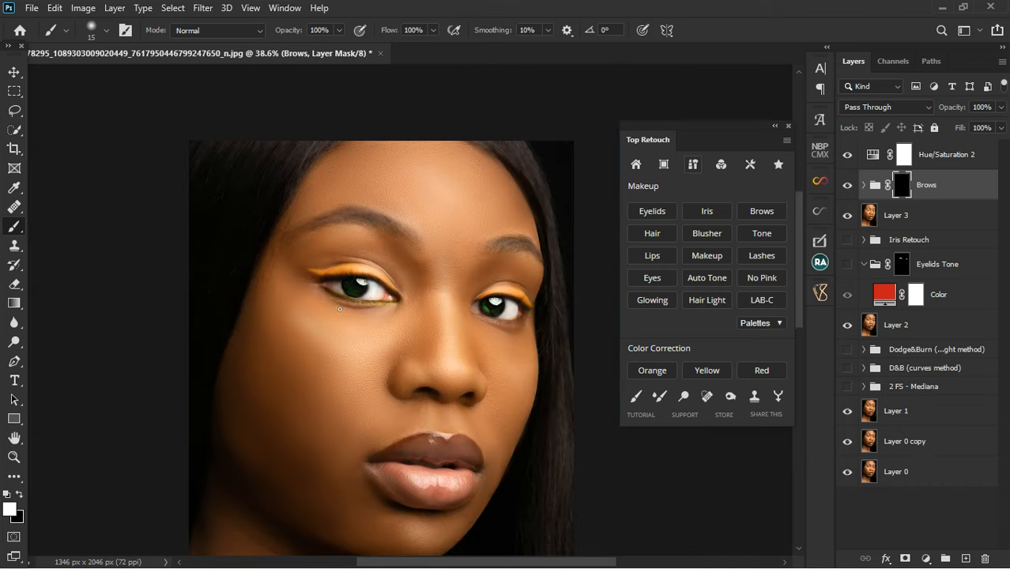
scroll(468, 328, up, 2)
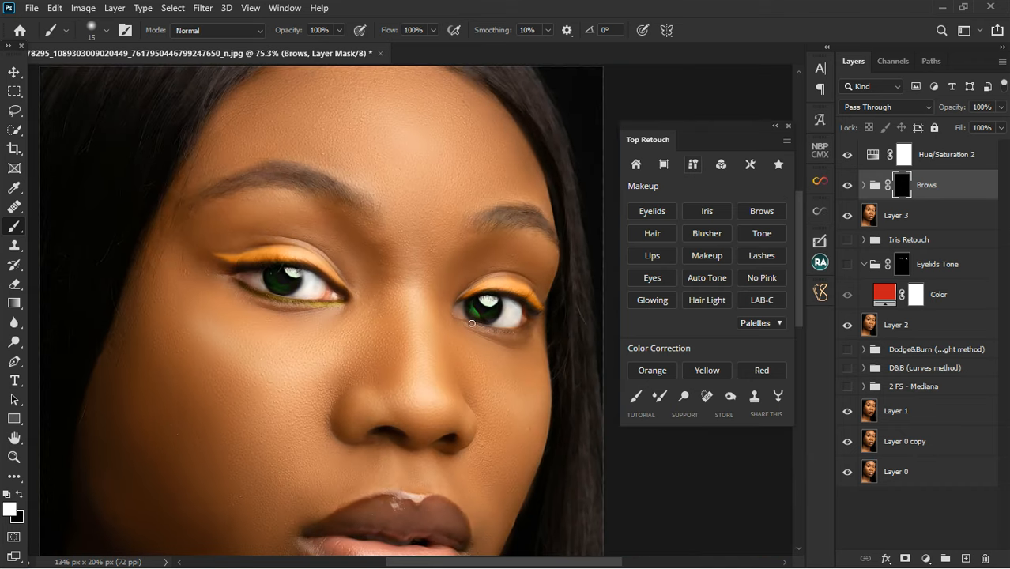
scroll(471, 323, up, 1)
mouse_move(483, 330)
mouse_down()
mouse_move(538, 337)
mouse_move(555, 328)
mouse_up()
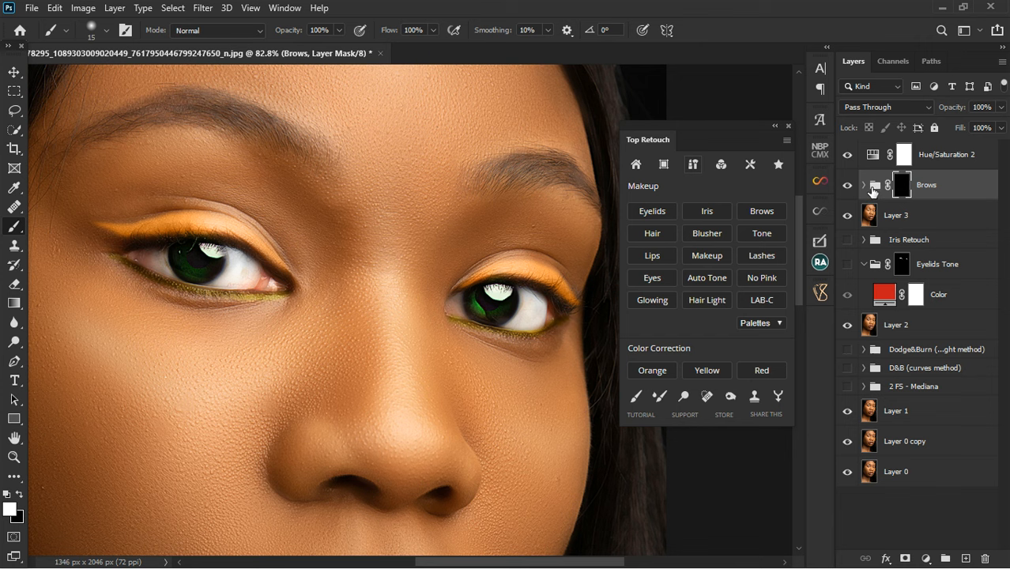
Set the hue of the Hue/Saturation 1 adjustment inside the Brows group to +34
click(869, 187)
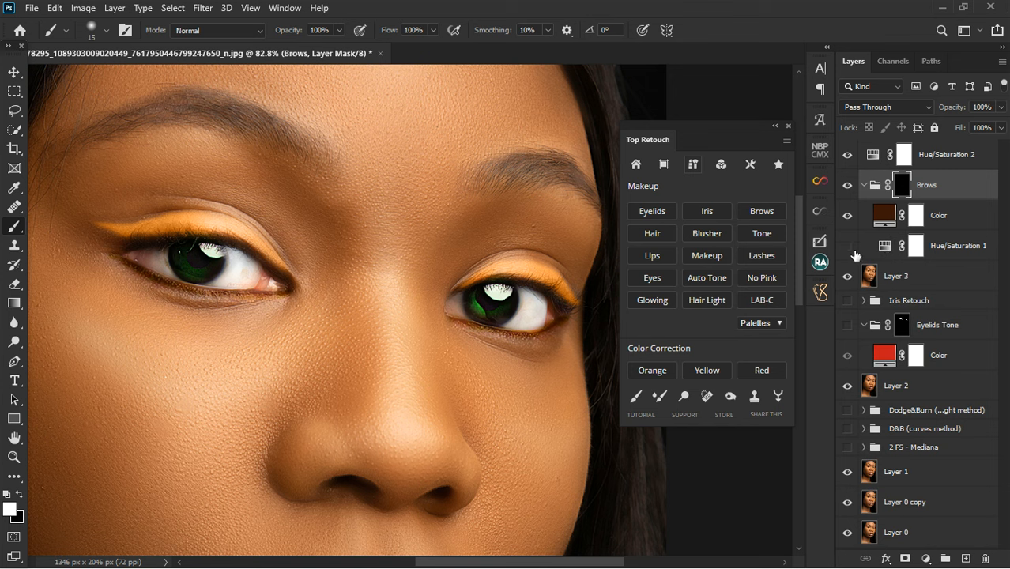
click(885, 248)
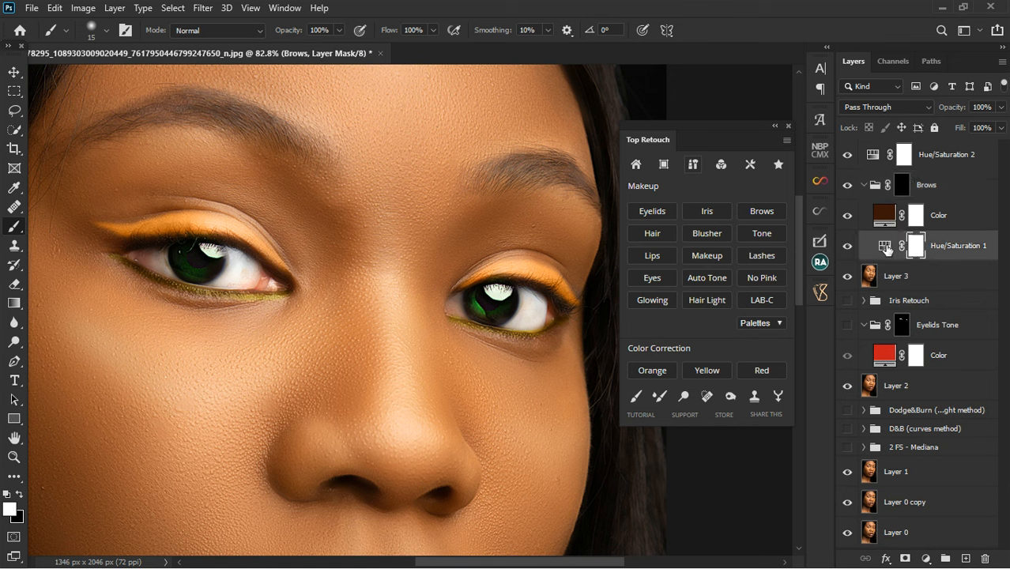
double_click(886, 248)
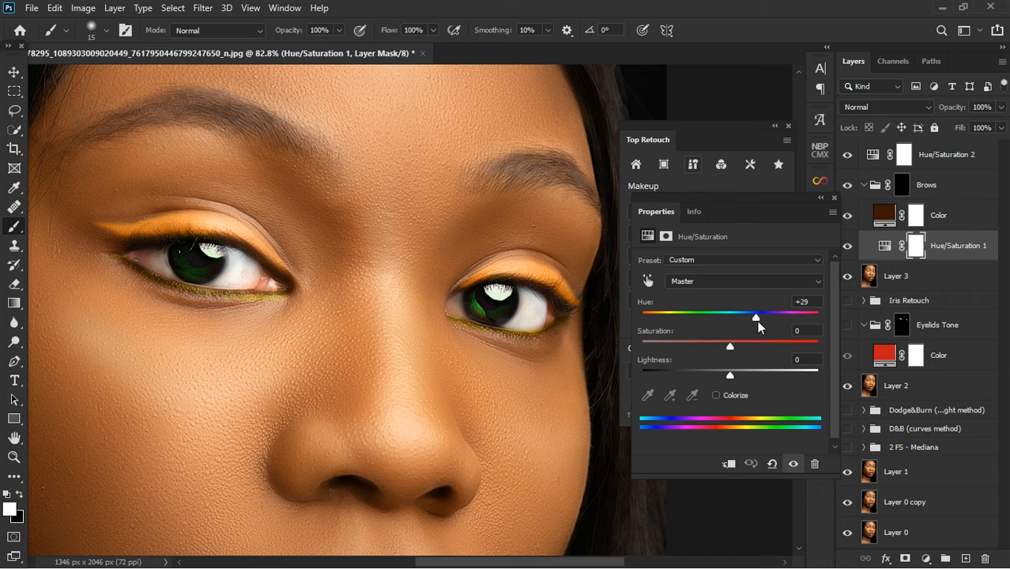
mouse_move(756, 319)
mouse_down()
mouse_move(736, 319)
mouse_move(772, 318)
mouse_move(672, 315)
mouse_move(769, 314)
mouse_move(761, 315)
mouse_up()
scroll(459, 295, down, 2)
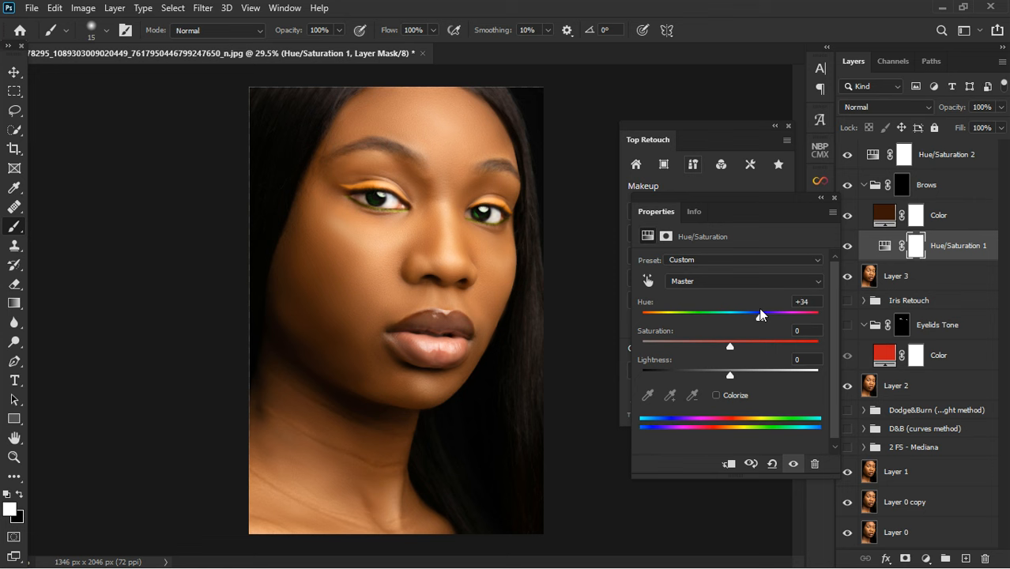
click(834, 199)
Change the Color fill inside the Brows group to dark blue, RGB 9, 38, 60
click(888, 220)
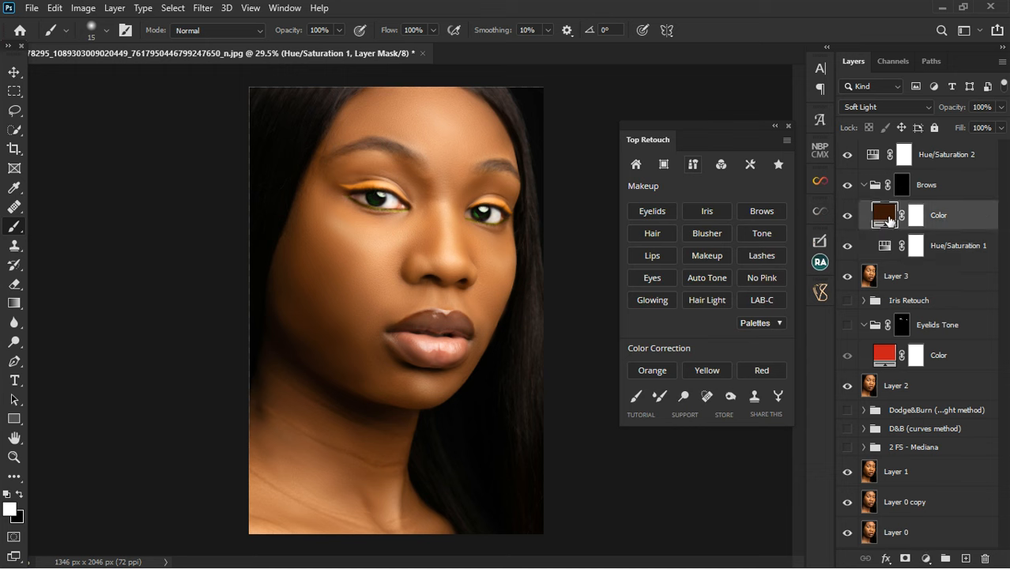
double_click(889, 220)
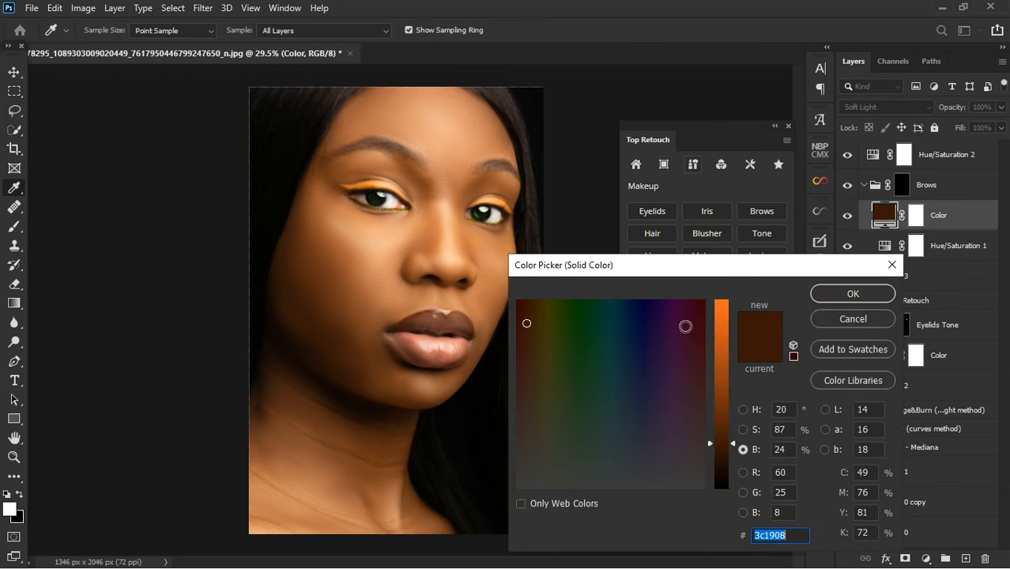
click(563, 322)
click(629, 336)
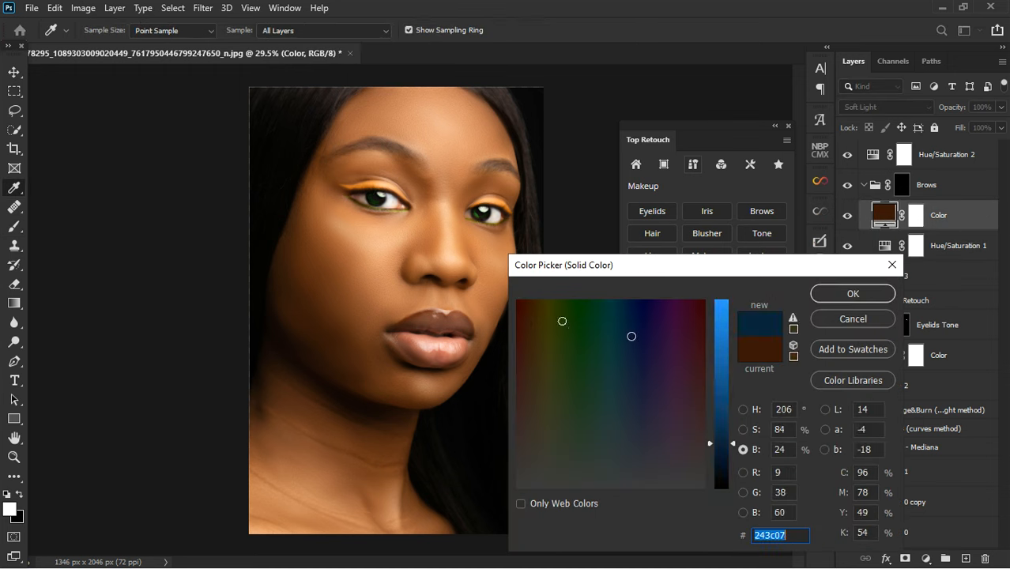
click(852, 294)
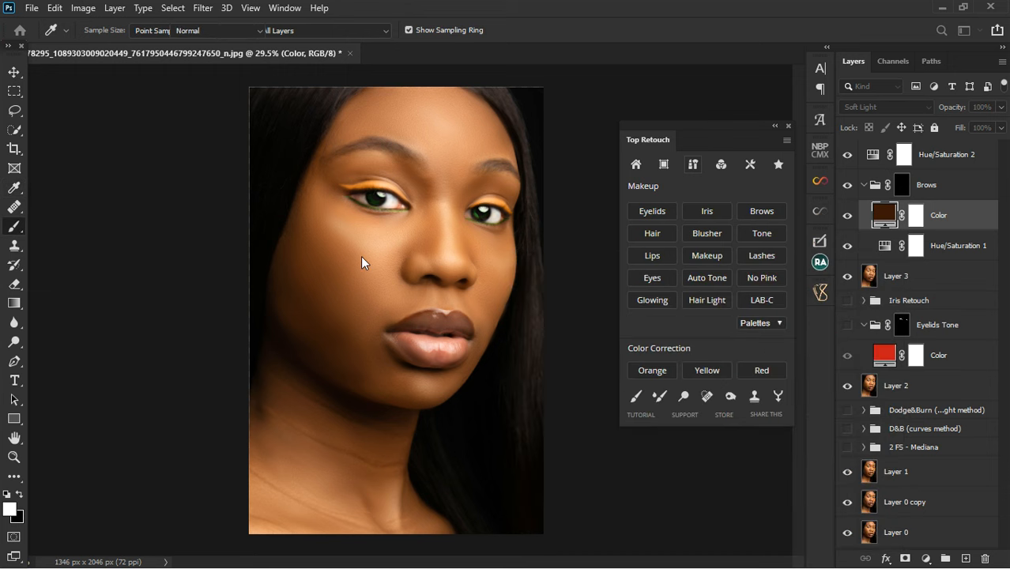
Collapse the Brows group in the layer stack
scroll(407, 127, up, 3)
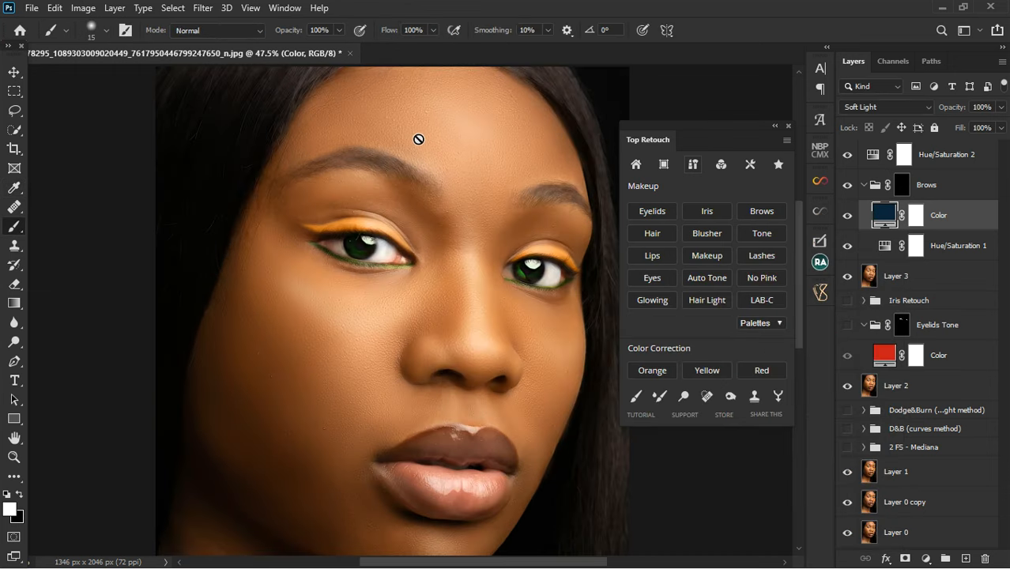
scroll(419, 139, up, 2)
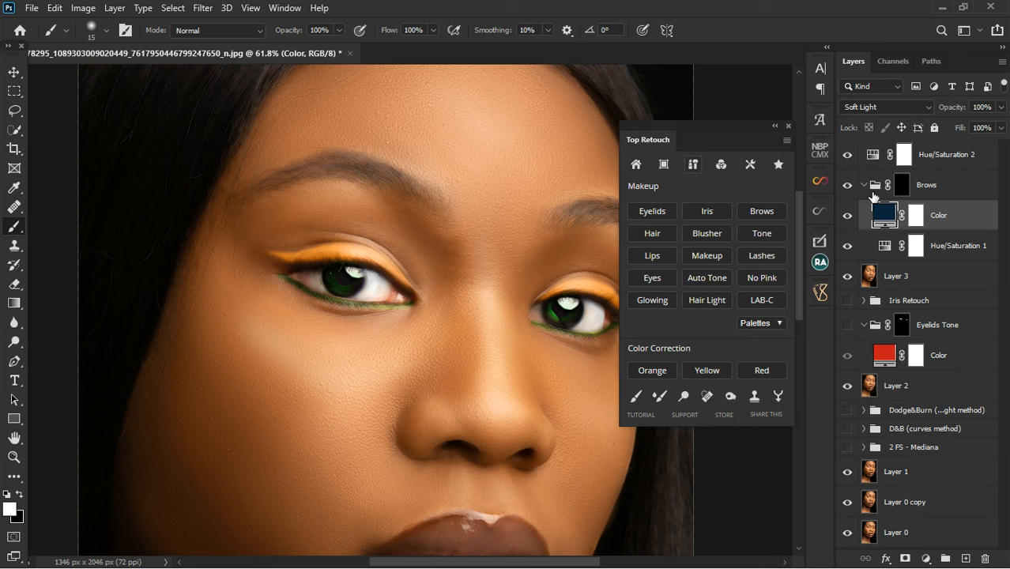
click(873, 190)
click(863, 185)
Try a hue of +24 on the Hue/Saturation 2 adjustment, and delete that adjustment layer
click(852, 156)
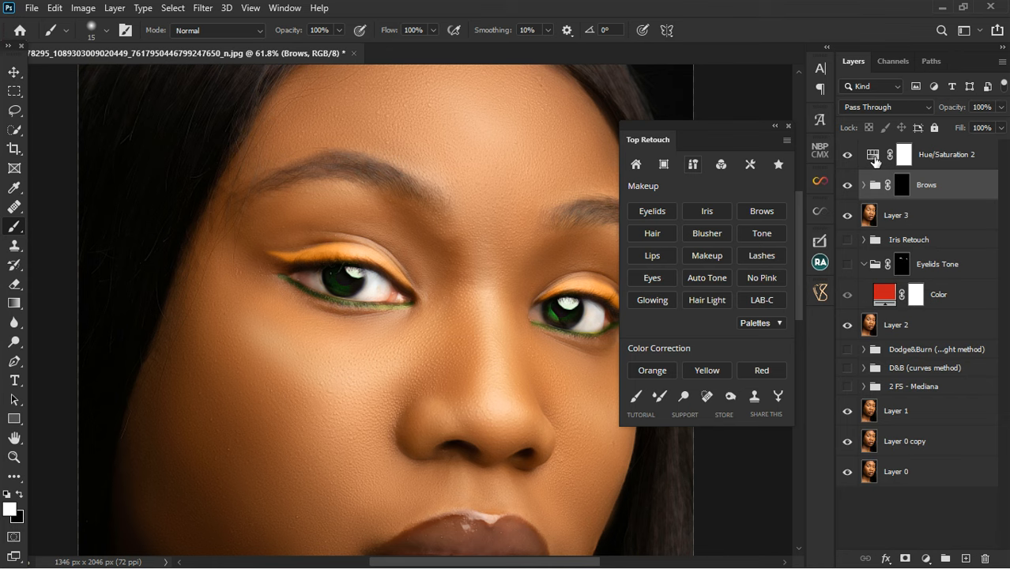
double_click(873, 158)
drag(729, 319, 752, 322)
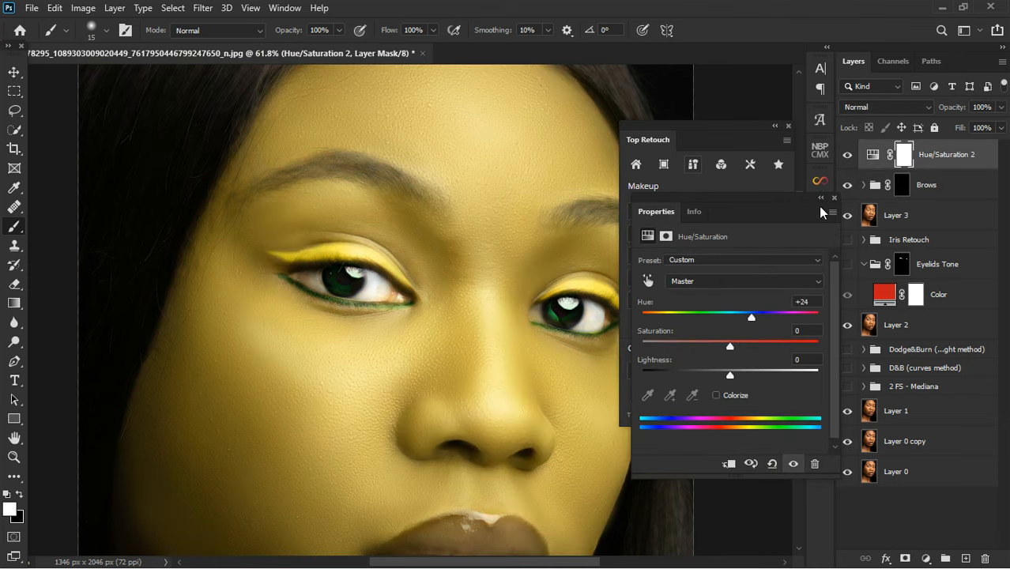
key(Delete)
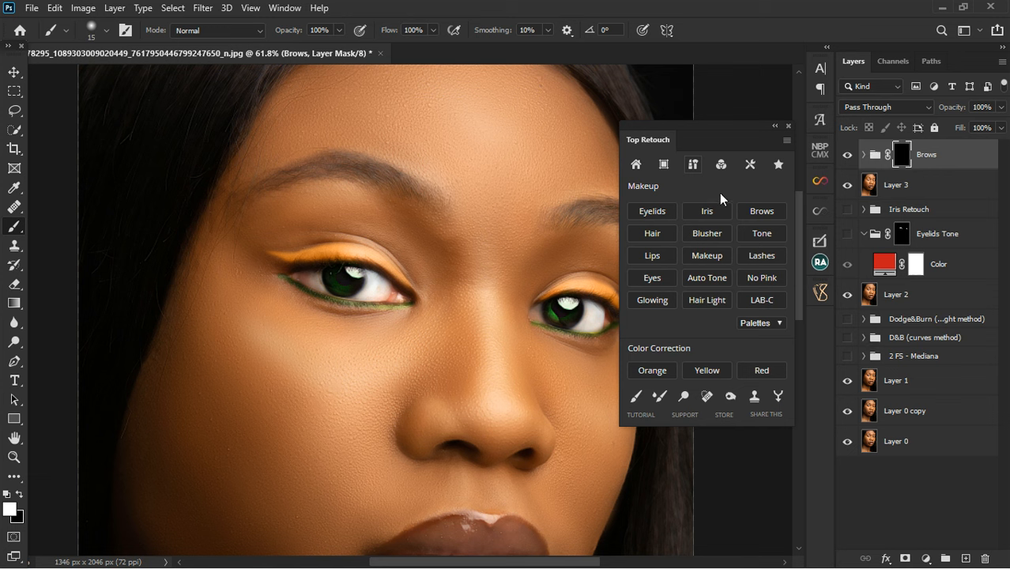
Stamp all visible layers into a new top layer, and add the Lips makeup group above it with its layers expanded
key(ctrl+shift+alt+e)
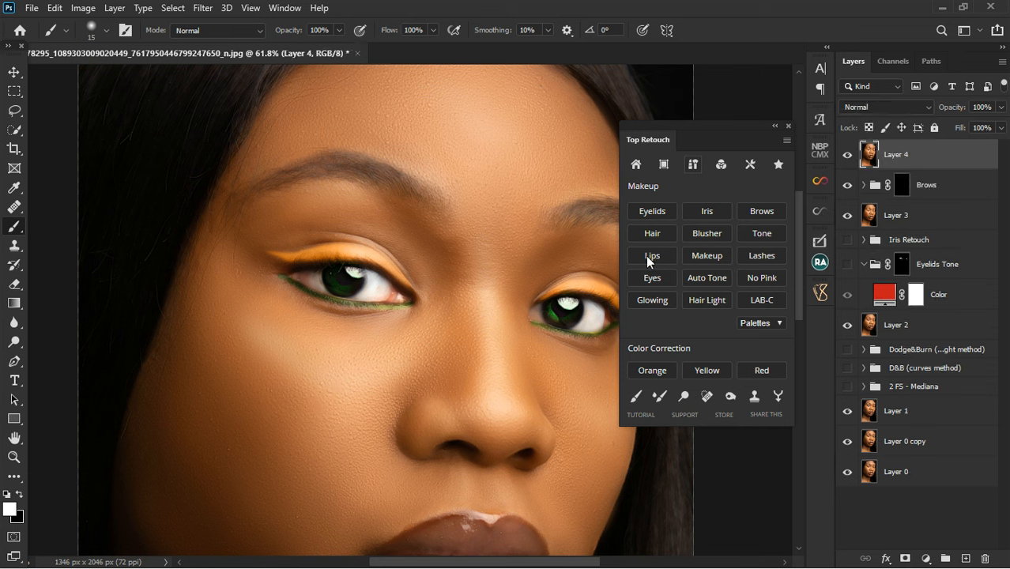
scroll(492, 253, down, 5)
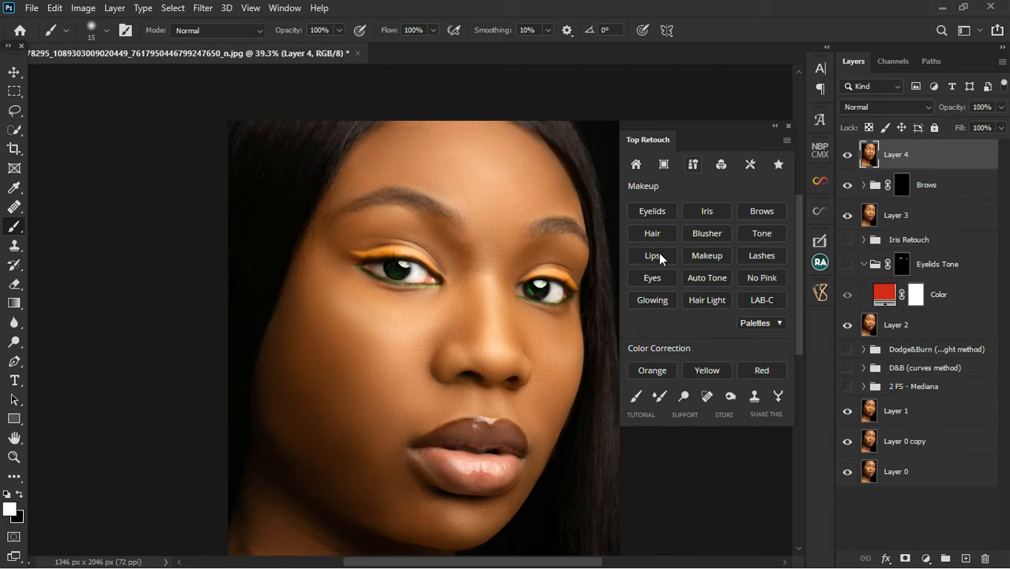
click(654, 254)
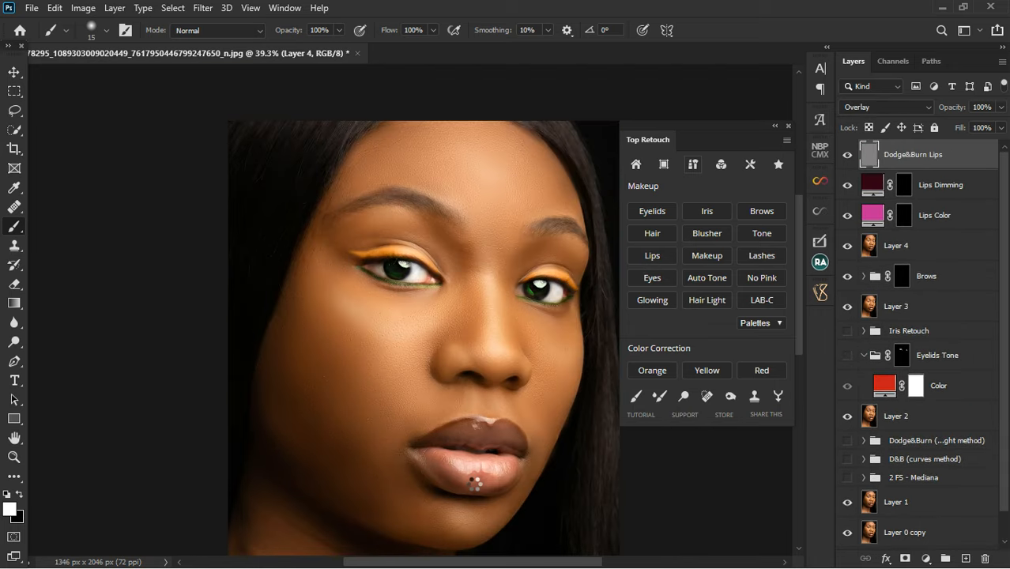
scroll(471, 480, up, 6)
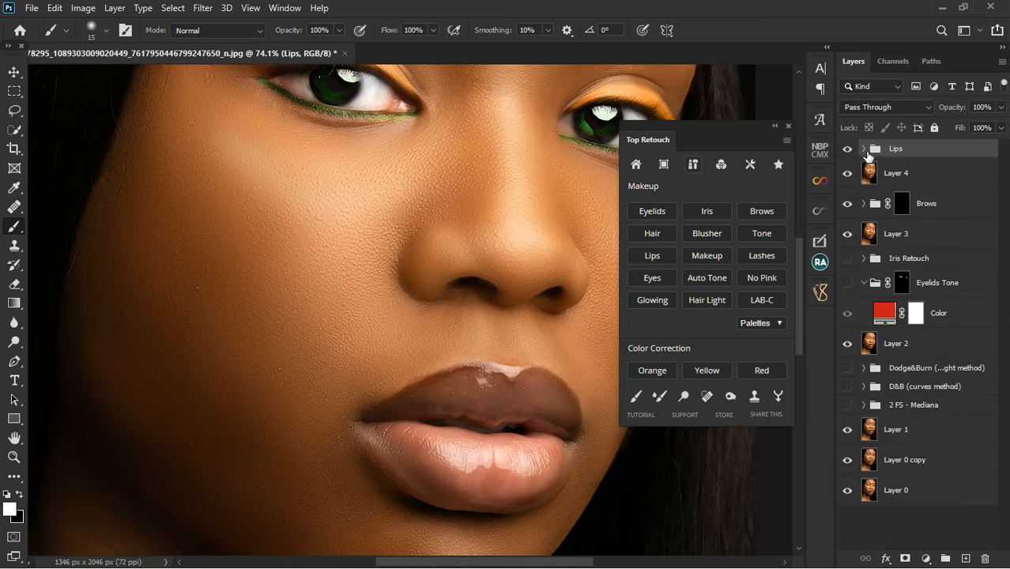
click(864, 149)
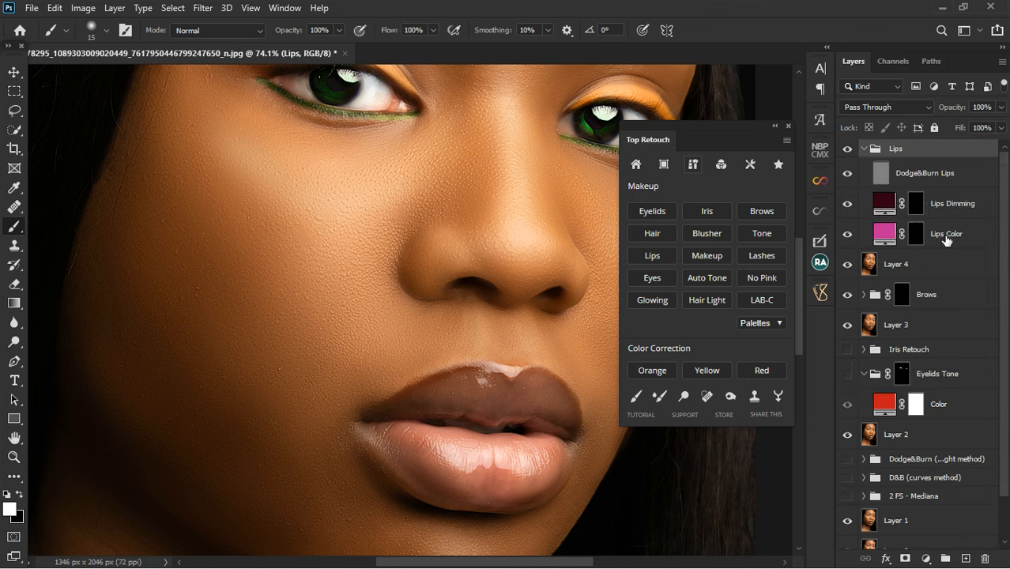
Paint white over the lower and upper lips on the Lips Color mask, with brush size 45 and 100% flow
click(915, 233)
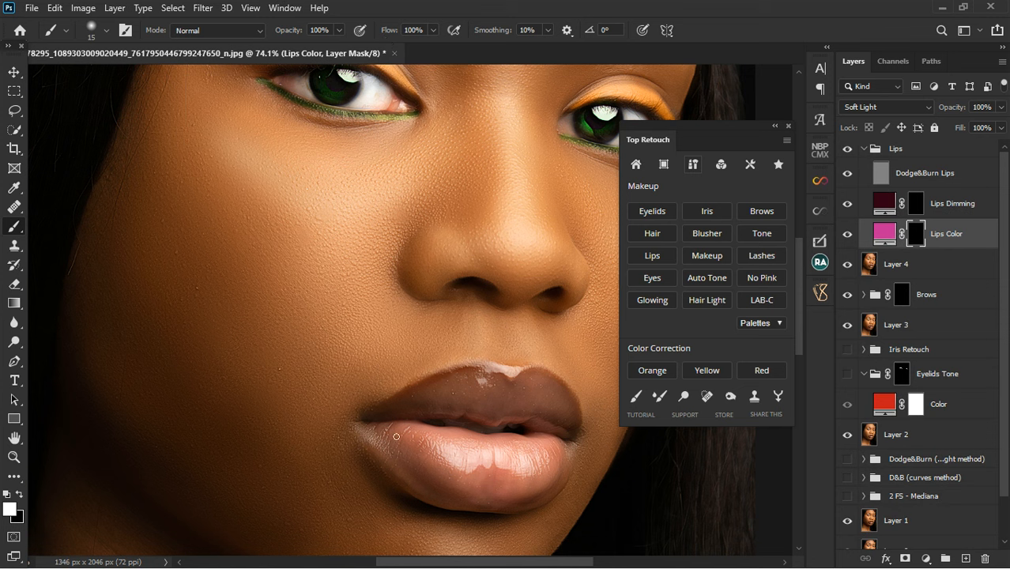
key(bracketright)
key(bracketright)
key(bracketright)
key(bracketright)
key(bracketright)
key(bracketright)
key(bracketright)
key(bracketleft)
mouse_move(405, 436)
mouse_down()
mouse_move(455, 470)
mouse_move(442, 442)
mouse_move(552, 462)
mouse_move(468, 465)
mouse_move(489, 473)
mouse_move(559, 463)
mouse_move(543, 494)
mouse_move(505, 499)
mouse_move(431, 476)
mouse_move(512, 489)
mouse_move(481, 424)
mouse_move(485, 402)
mouse_move(415, 418)
mouse_move(483, 395)
mouse_move(443, 403)
mouse_move(467, 395)
mouse_move(508, 399)
mouse_move(518, 416)
mouse_move(482, 420)
mouse_move(545, 409)
mouse_move(540, 397)
mouse_move(550, 394)
mouse_move(579, 422)
mouse_move(580, 434)
mouse_move(517, 424)
mouse_move(565, 416)
mouse_move(558, 400)
mouse_move(413, 433)
mouse_move(411, 421)
mouse_move(393, 423)
mouse_move(407, 456)
mouse_move(396, 443)
mouse_move(441, 481)
mouse_up()
mouse_move(428, 483)
mouse_down()
mouse_move(514, 508)
mouse_move(549, 492)
mouse_move(571, 465)
mouse_move(551, 498)
mouse_move(464, 511)
mouse_move(414, 477)
mouse_move(380, 432)
mouse_move(443, 395)
mouse_up()
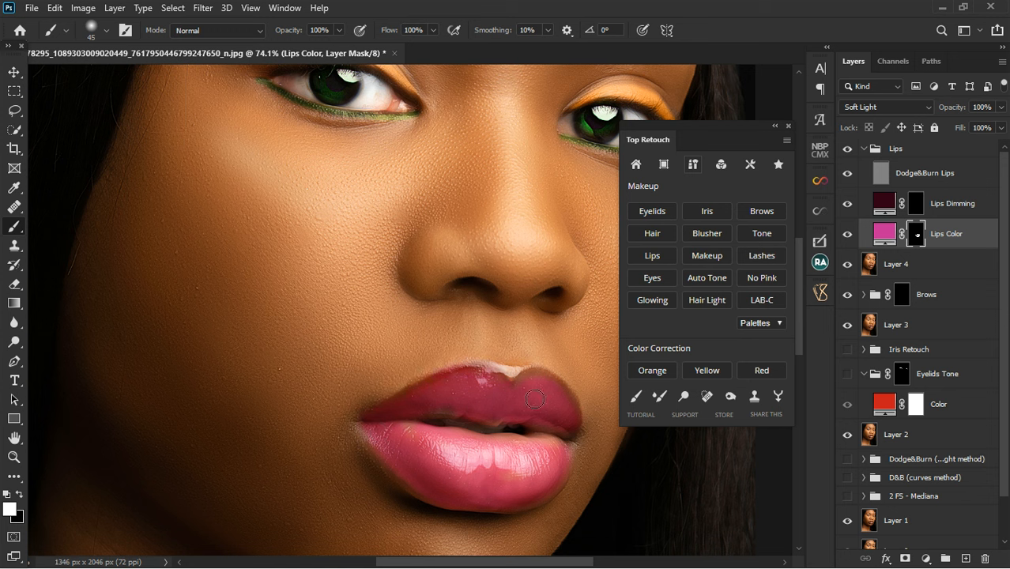
mouse_move(534, 399)
mouse_down()
mouse_move(543, 388)
mouse_move(568, 397)
mouse_move(581, 427)
mouse_move(566, 459)
mouse_move(573, 449)
mouse_move(546, 430)
mouse_move(549, 456)
mouse_up()
mouse_move(417, 433)
mouse_down()
mouse_move(446, 417)
mouse_move(505, 430)
mouse_up()
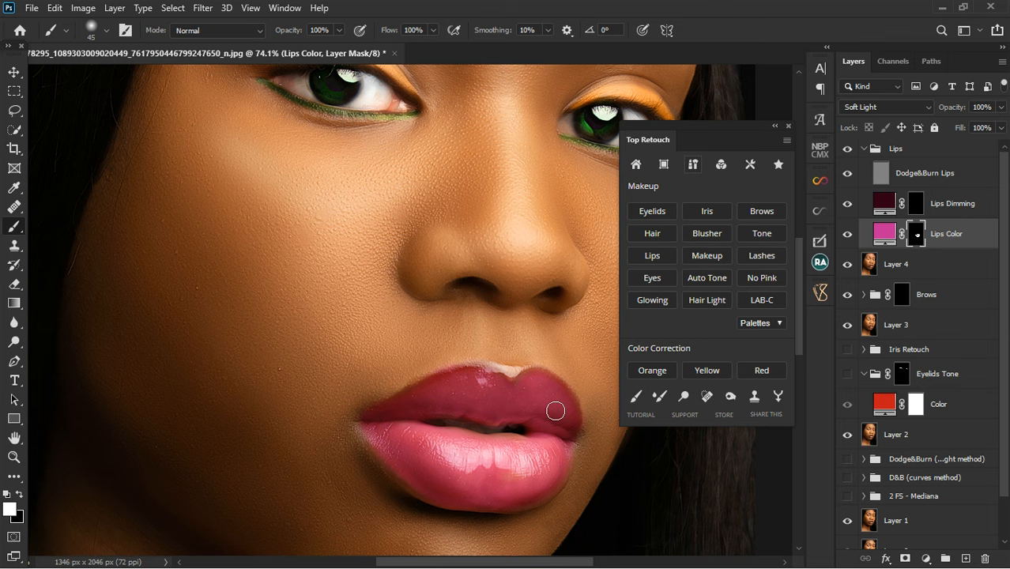
Try purple, green and salmon shades for the Lips Color fill, and set it to dark green, hex 299238
scroll(529, 399, down, 4)
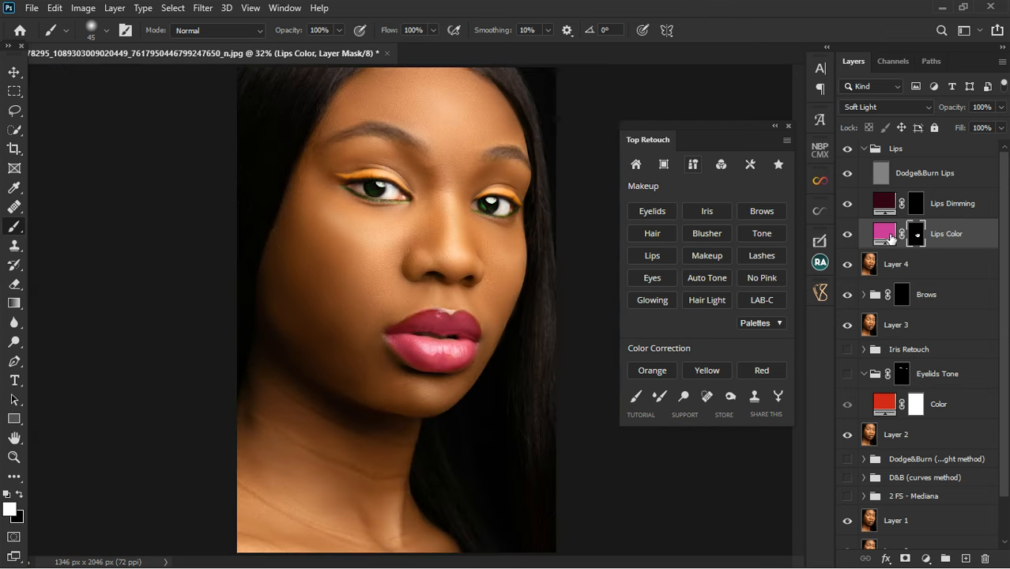
double_click(885, 234)
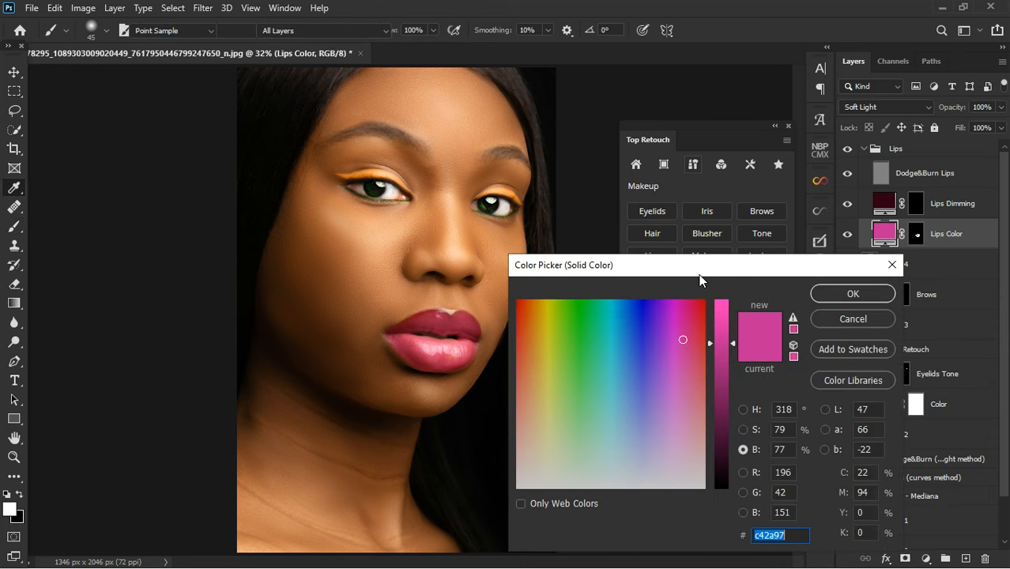
drag(699, 274, 735, 261)
mouse_move(572, 327)
mouse_down()
mouse_move(551, 321)
mouse_move(581, 343)
mouse_move(559, 361)
mouse_move(552, 302)
mouse_move(742, 299)
mouse_move(743, 332)
mouse_move(725, 342)
mouse_move(695, 323)
mouse_move(626, 316)
mouse_move(608, 387)
mouse_move(622, 384)
mouse_move(609, 321)
mouse_up()
click(697, 313)
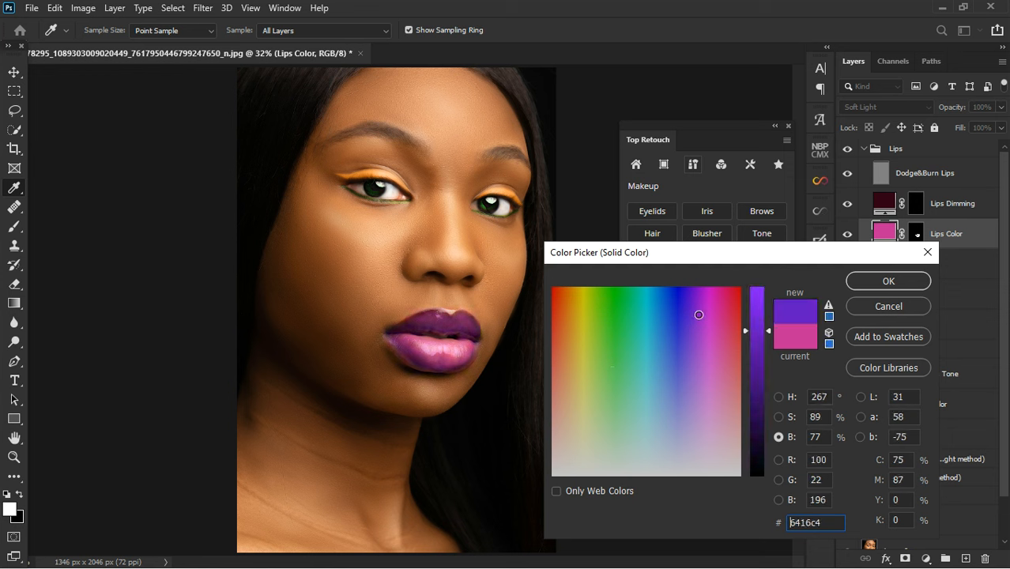
drag(689, 318, 620, 333)
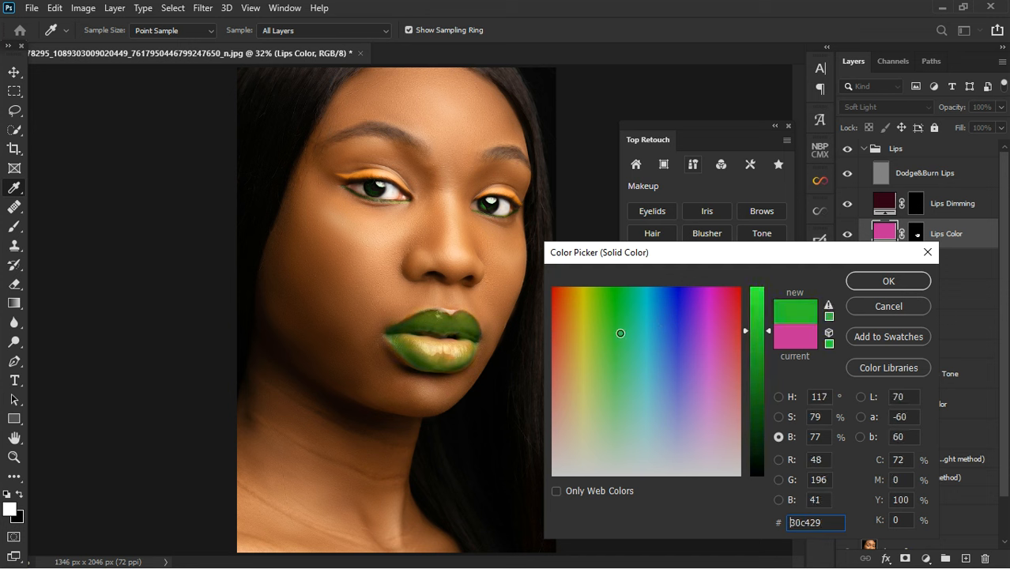
mouse_move(618, 351)
mouse_down()
mouse_move(620, 396)
mouse_move(579, 365)
mouse_move(552, 365)
mouse_move(553, 385)
mouse_up()
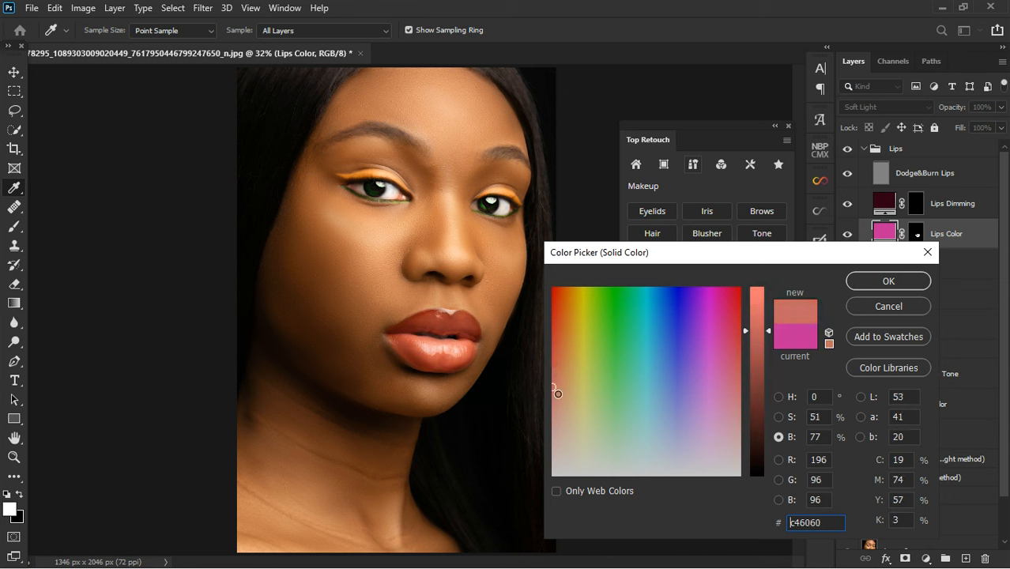
drag(550, 349, 552, 361)
click(619, 340)
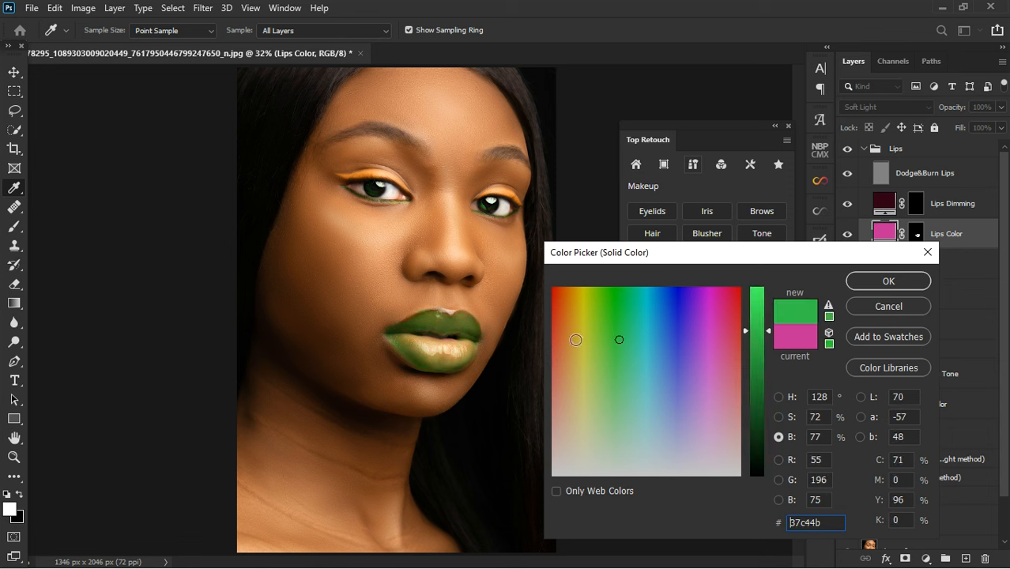
drag(766, 330, 766, 347)
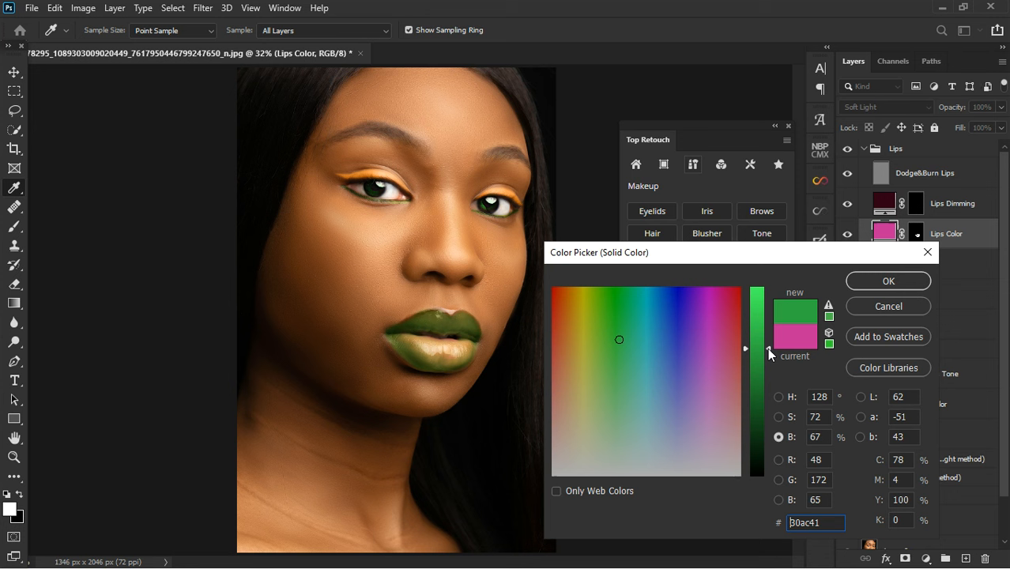
drag(766, 348, 767, 368)
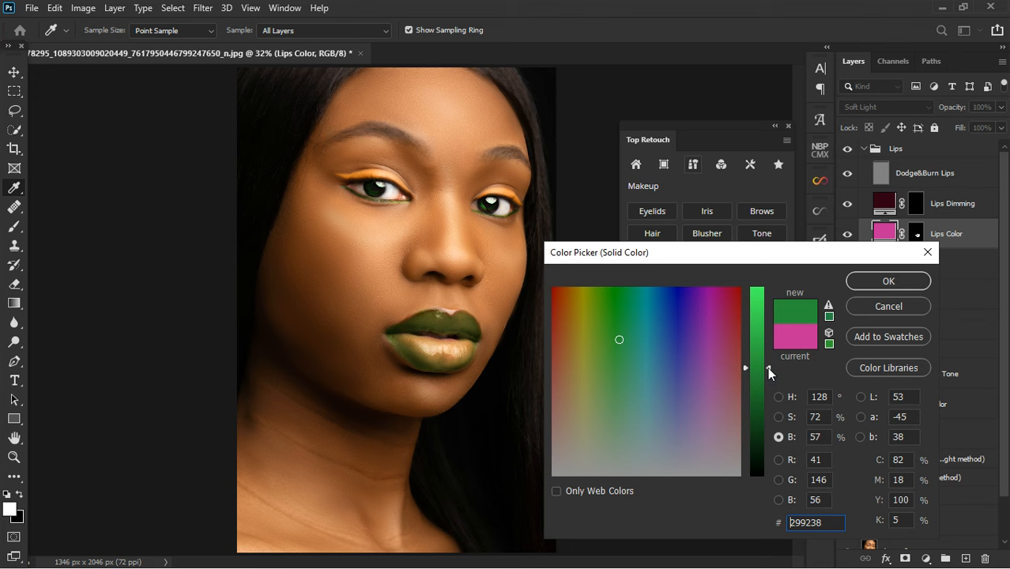
click(867, 289)
key(b)
Paint white along the outer contours of both lips on the Lips Dimming mask, reducing the brush size to 20
scroll(462, 334, up, 3)
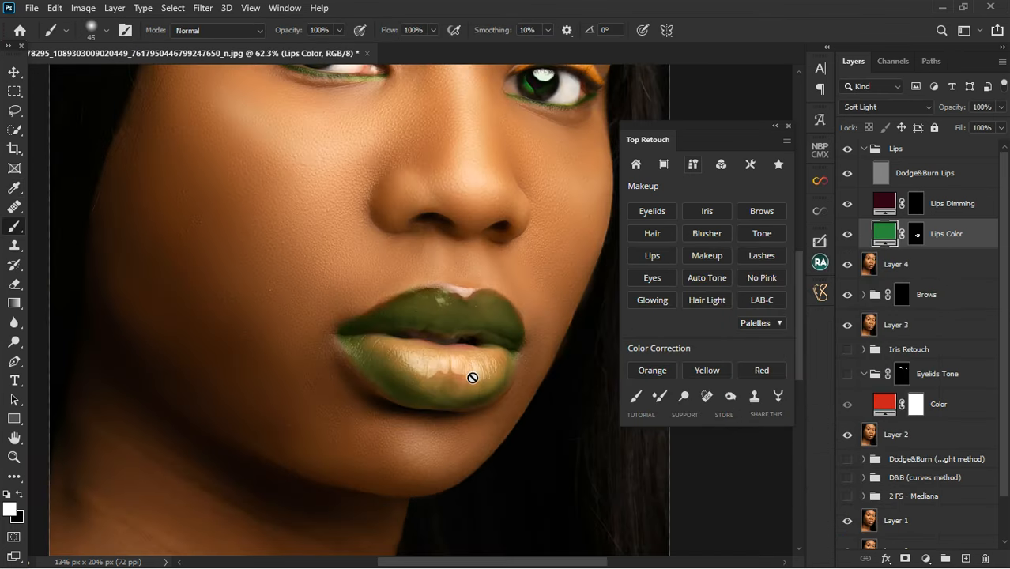
scroll(474, 376, up, 2)
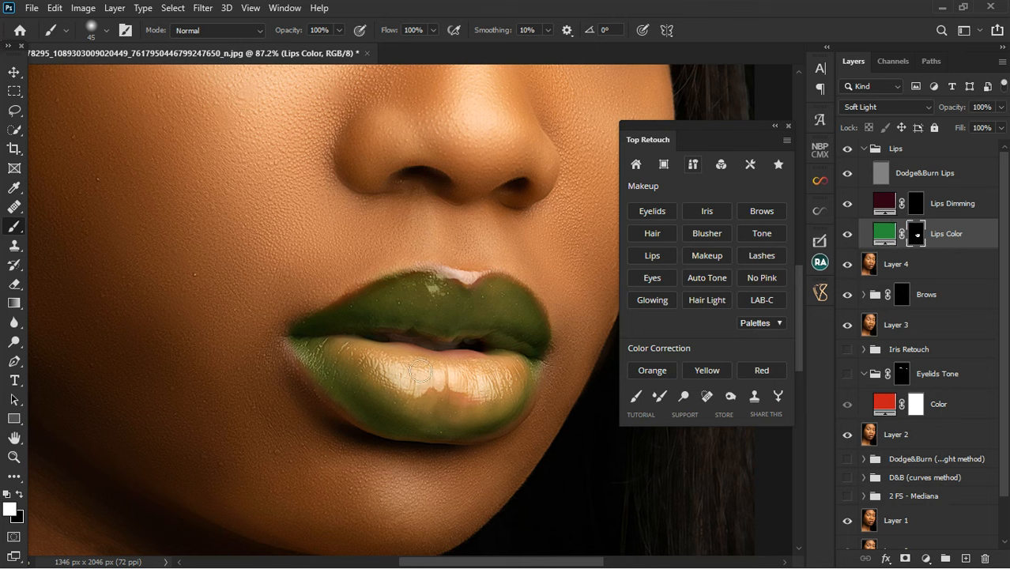
key(ctrl+backslash)
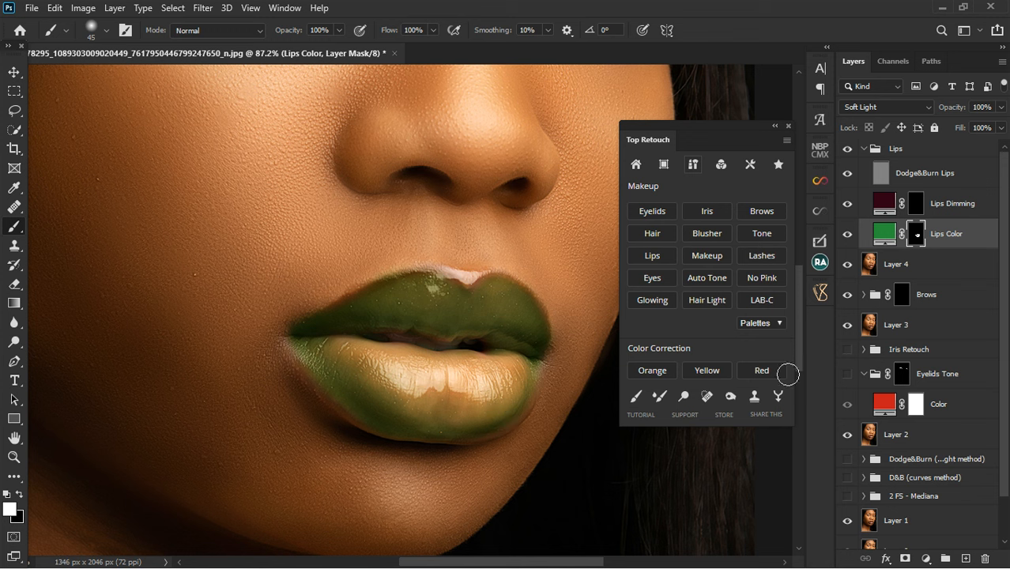
click(895, 210)
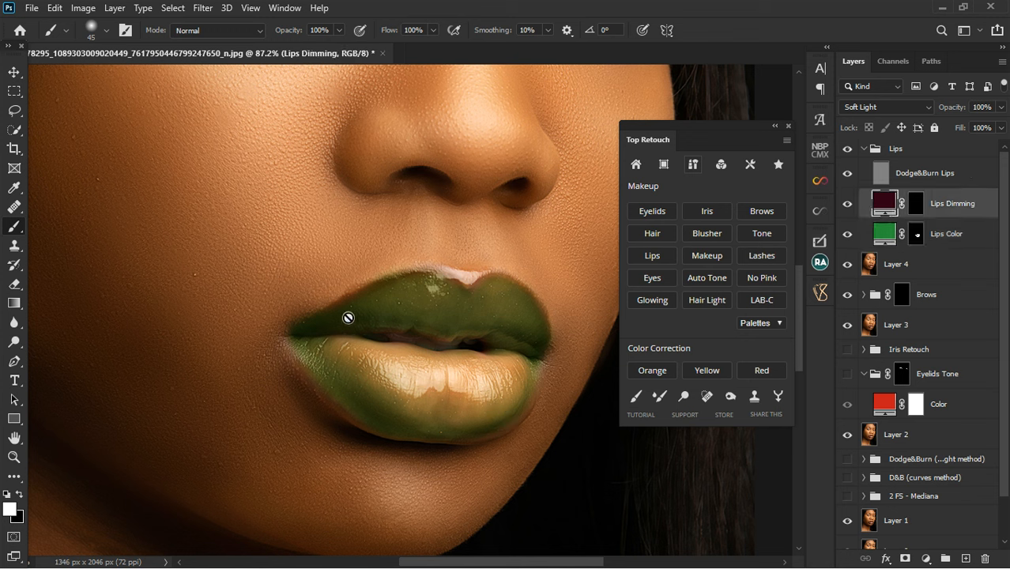
click(915, 203)
key(bracketleft)
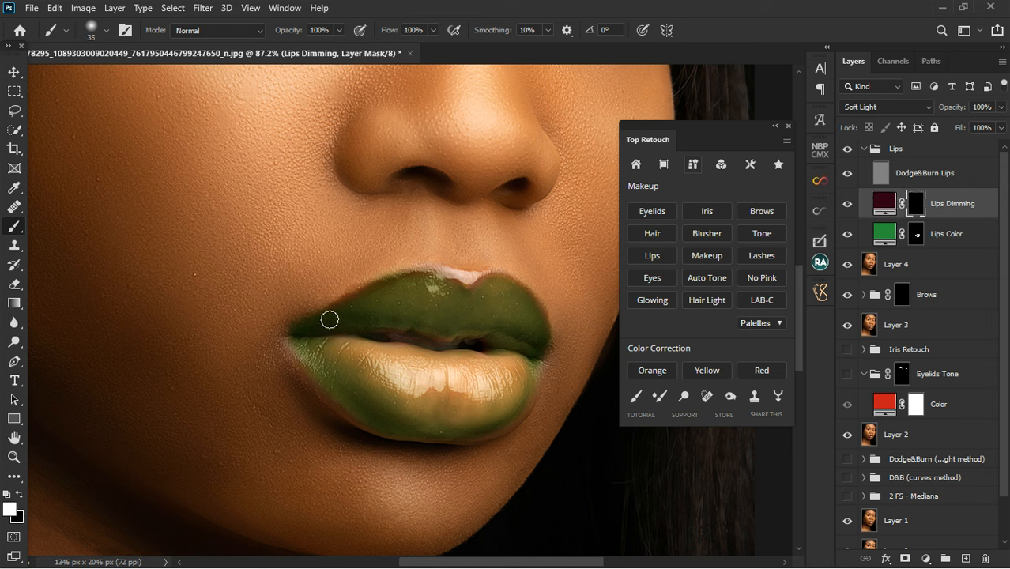
mouse_move(312, 326)
mouse_down()
mouse_move(428, 281)
mouse_move(467, 297)
mouse_move(512, 287)
mouse_move(555, 347)
mouse_up()
mouse_move(542, 388)
mouse_down()
mouse_move(531, 418)
mouse_move(498, 442)
mouse_move(383, 443)
mouse_move(328, 401)
mouse_move(308, 329)
mouse_up()
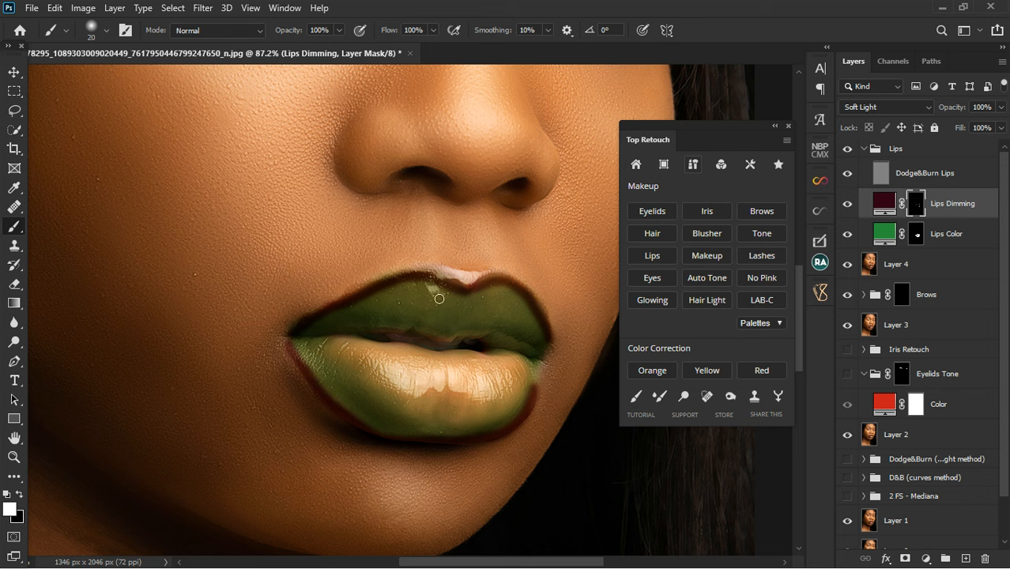
Touch up the cupid's bow highlight by painting white on the Lips Color and Lips Dimming masks
click(915, 234)
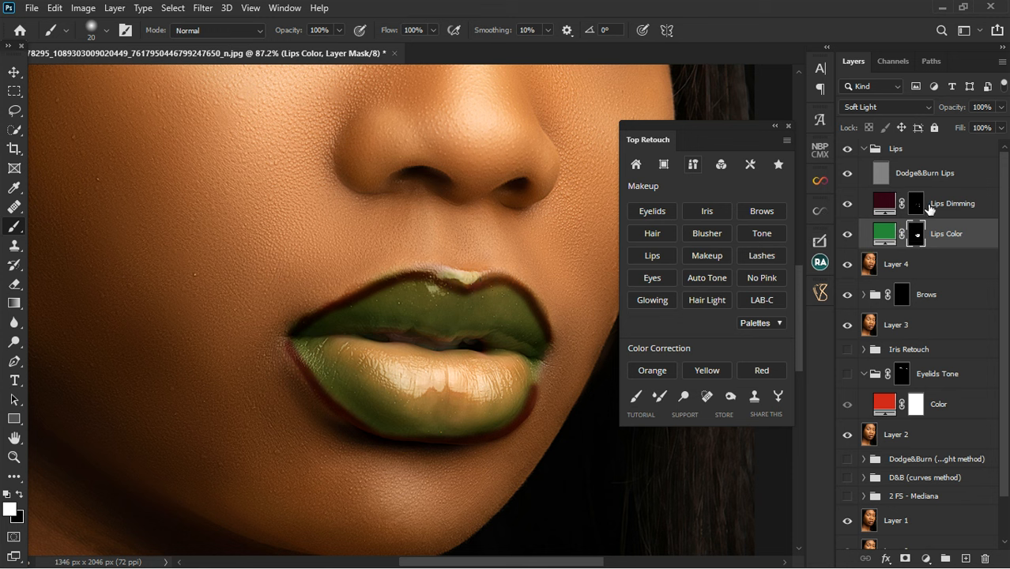
click(929, 207)
drag(479, 282, 473, 285)
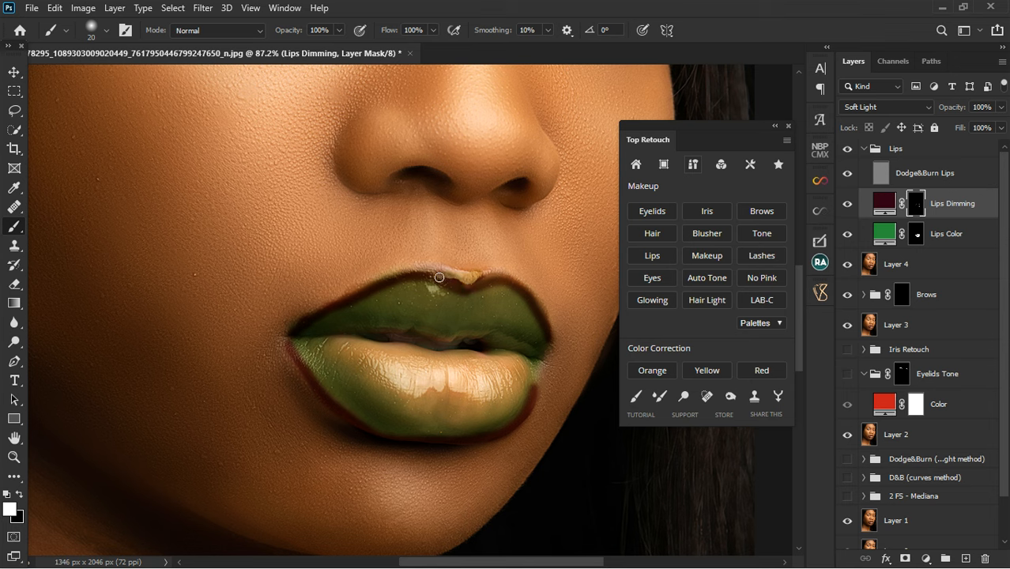
Change the Lips Dimming fill to very dark green, hex 11300e
scroll(477, 297, down, 5)
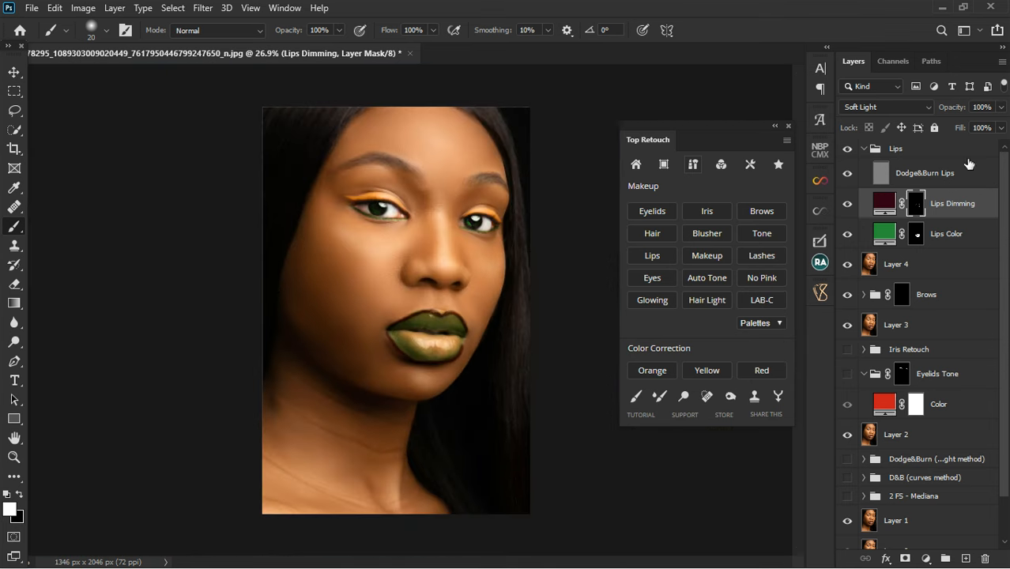
double_click(883, 203)
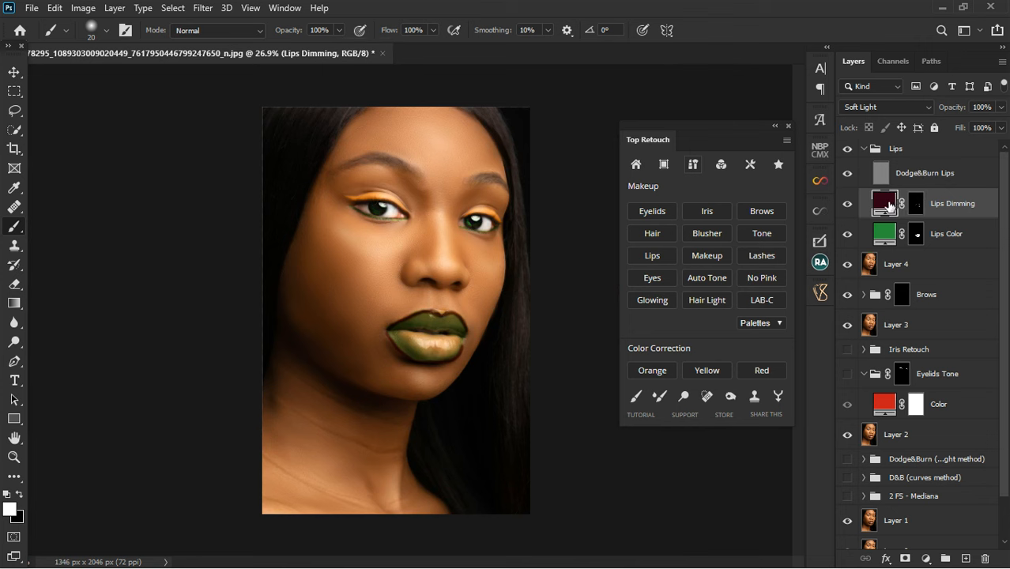
mouse_move(636, 315)
mouse_down()
mouse_move(583, 323)
mouse_move(619, 347)
mouse_up()
click(888, 282)
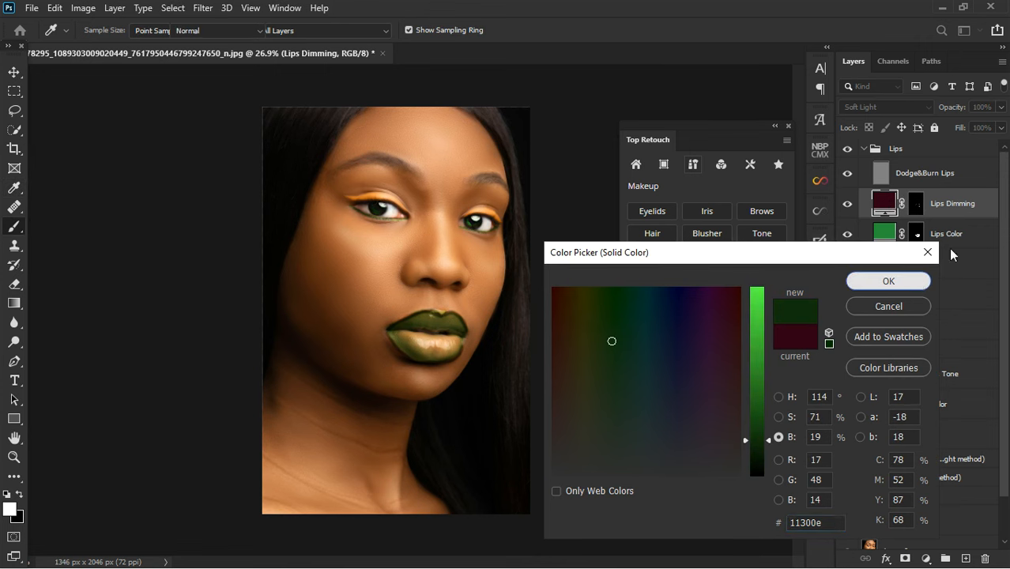
Lower the Lips Dimming layer's opacity to 30% and close the Top Retouch panel
click(1000, 106)
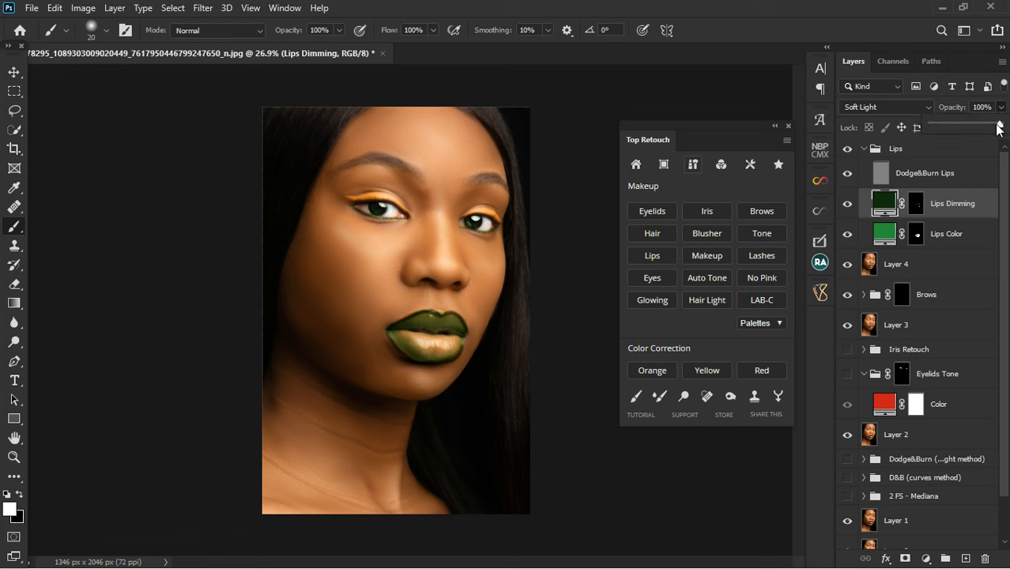
drag(1000, 124, 964, 129)
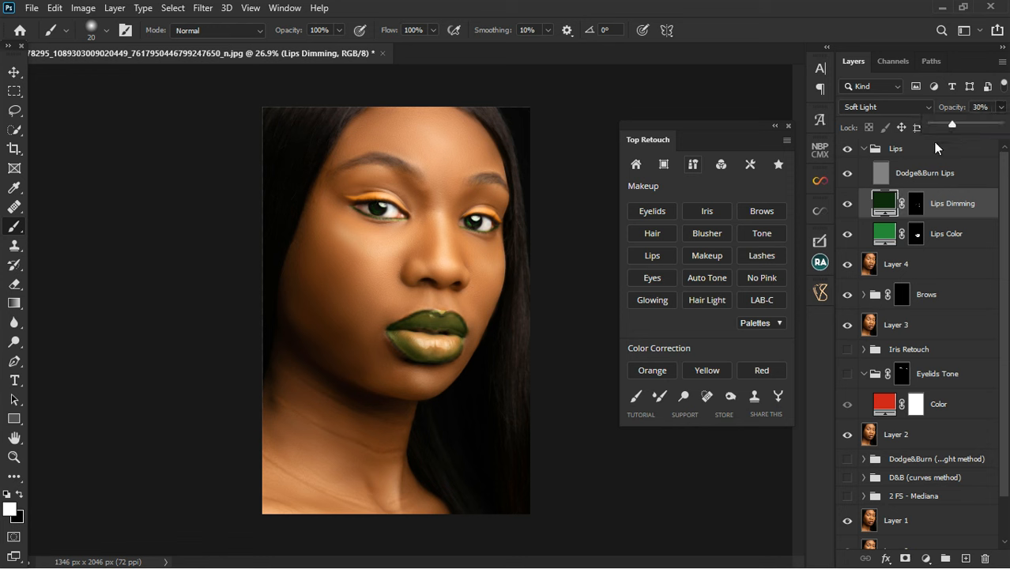
click(787, 126)
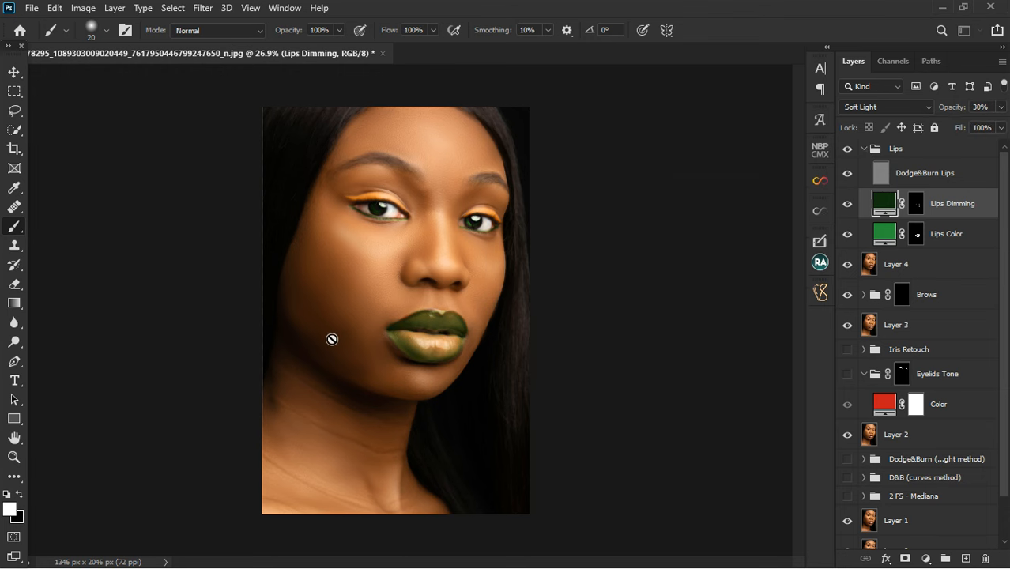
Compare the lips with the Lips Dimming layer hidden and shown
scroll(332, 334, up, 5)
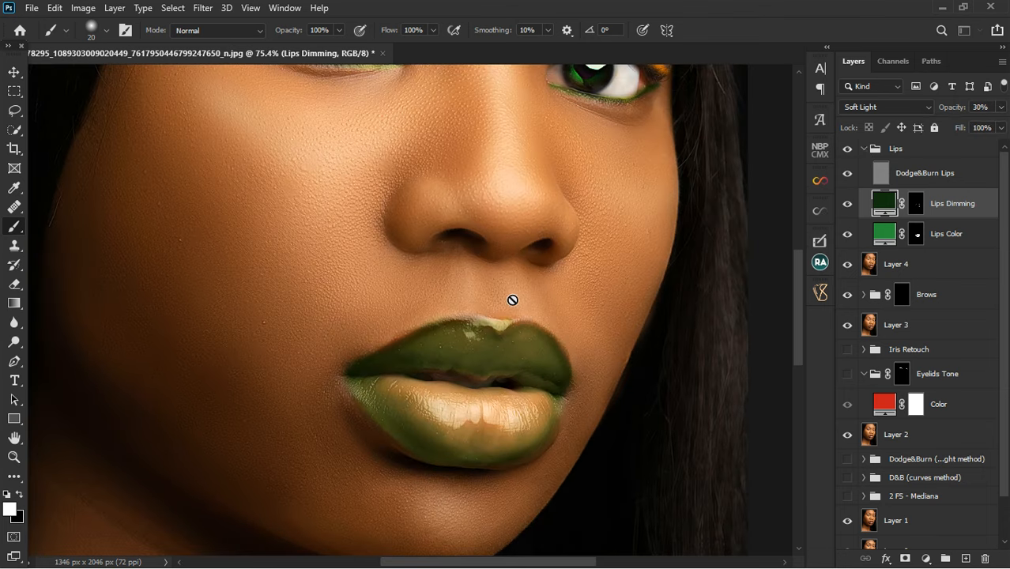
scroll(506, 297, down, 1)
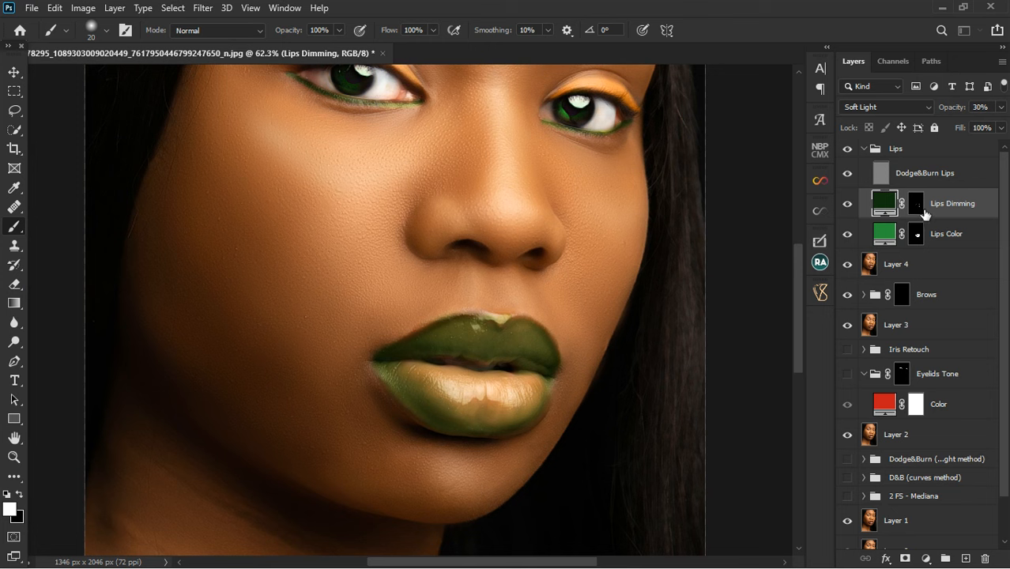
click(849, 207)
click(850, 209)
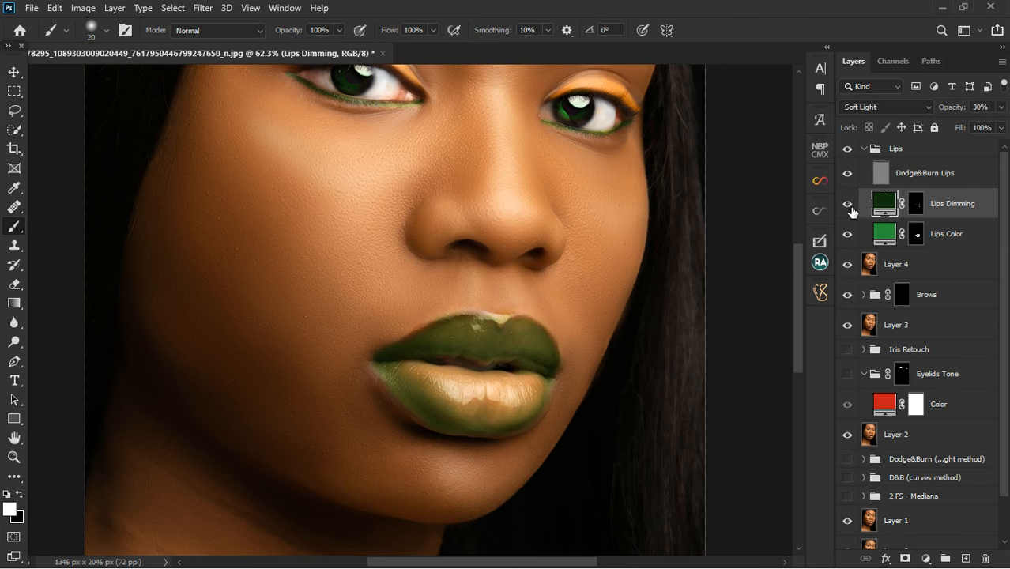
scroll(482, 348, down, 2)
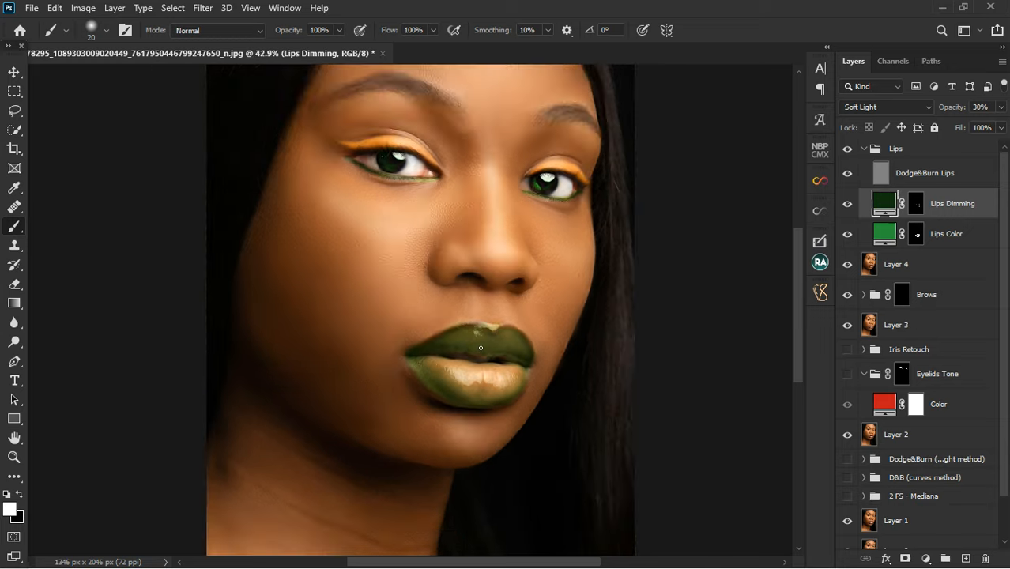
scroll(481, 348, down, 1)
scroll(474, 343, down, 1)
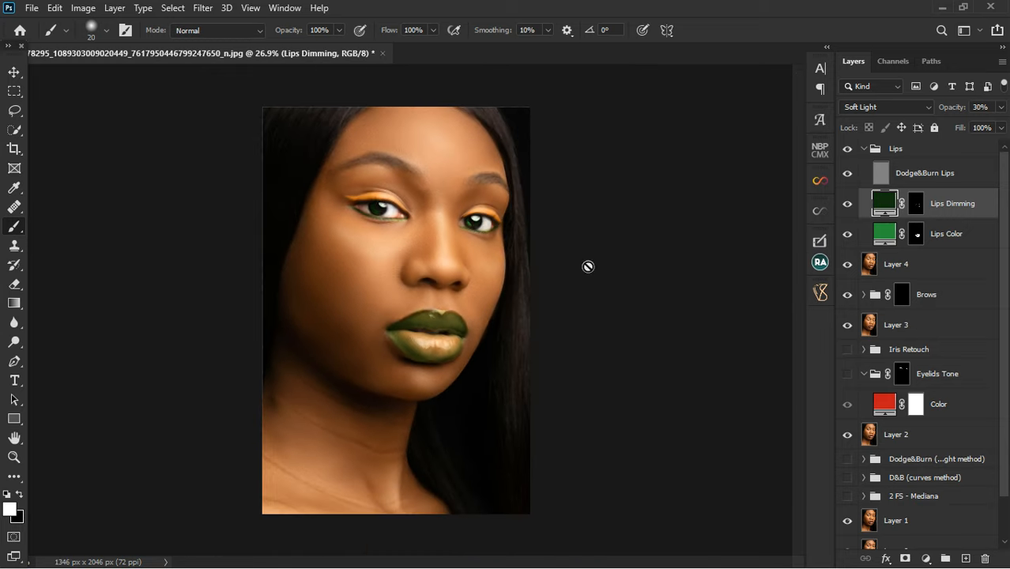
Collapse the Lips group and open the Top Retouch extension
click(869, 150)
click(864, 149)
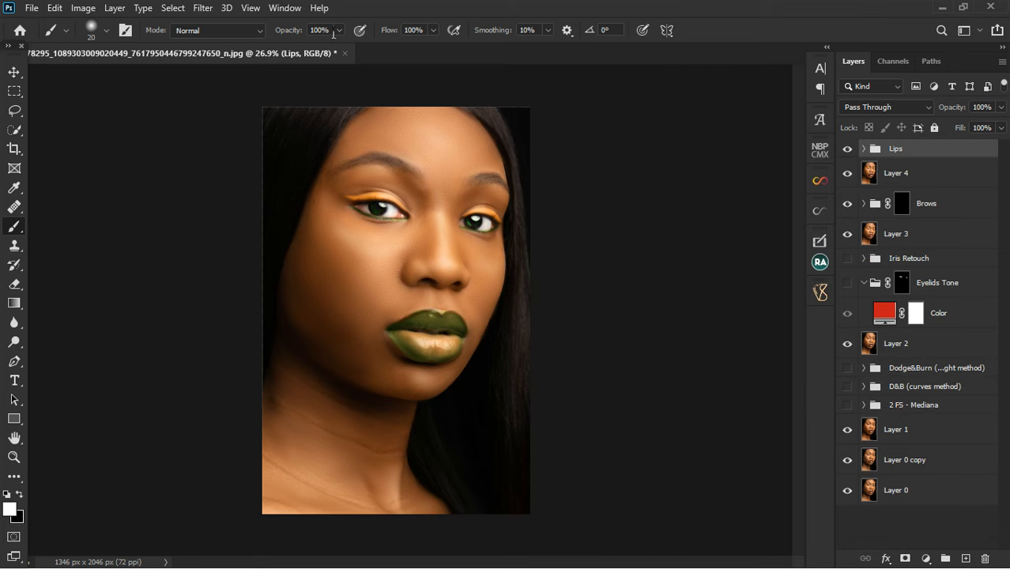
click(276, 10)
mouse_move(328, 75)
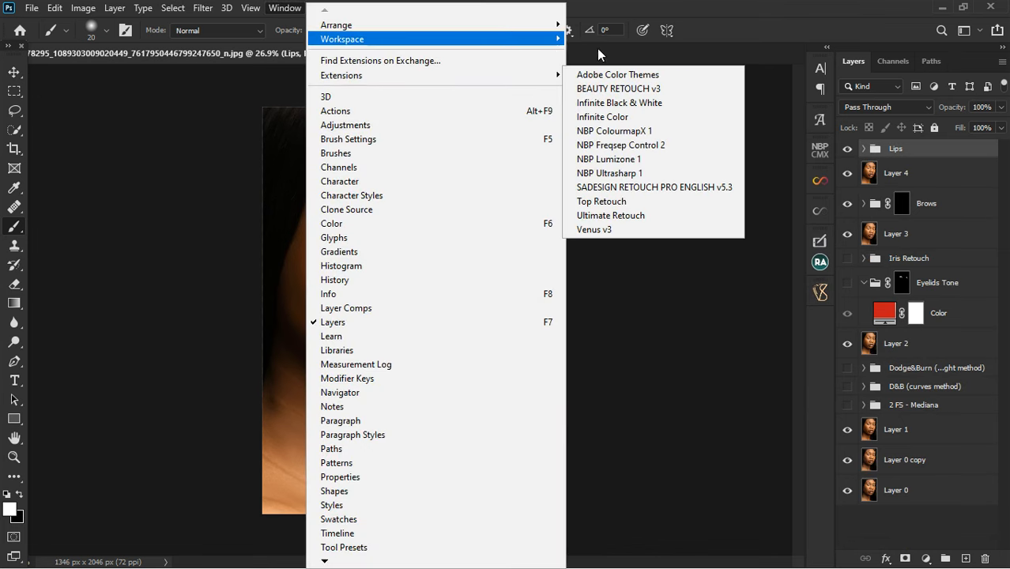
click(609, 201)
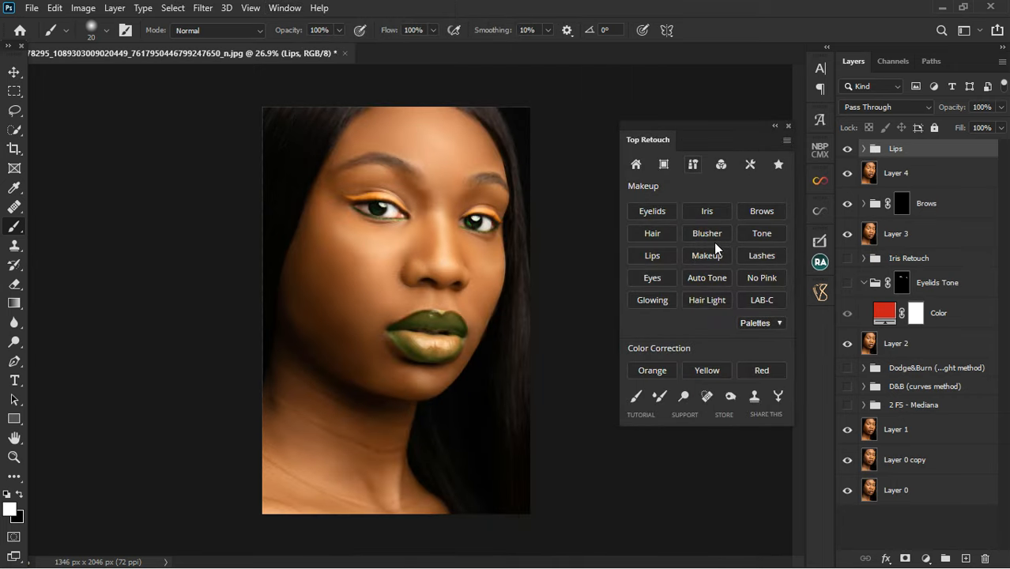
click(863, 149)
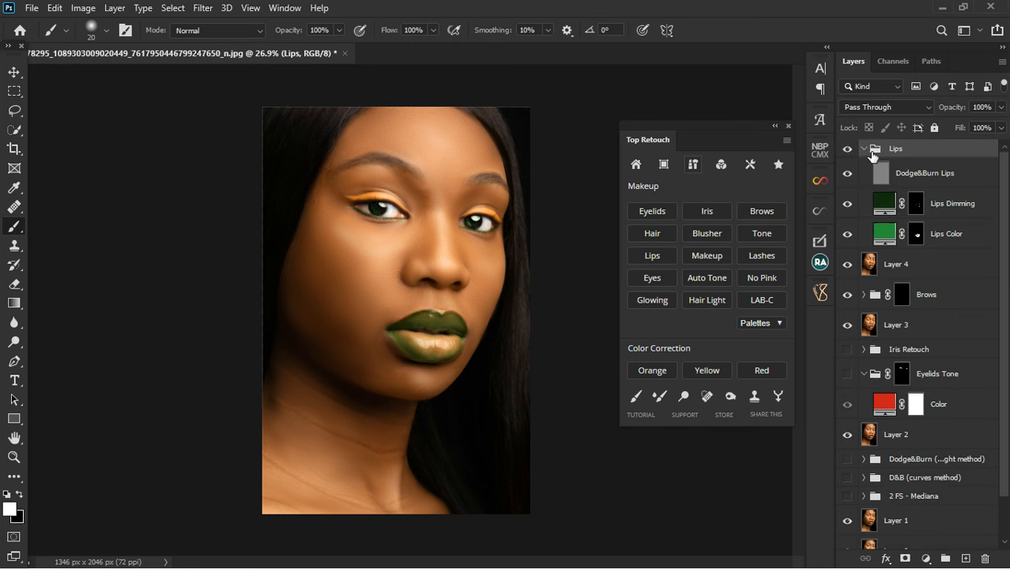
click(863, 149)
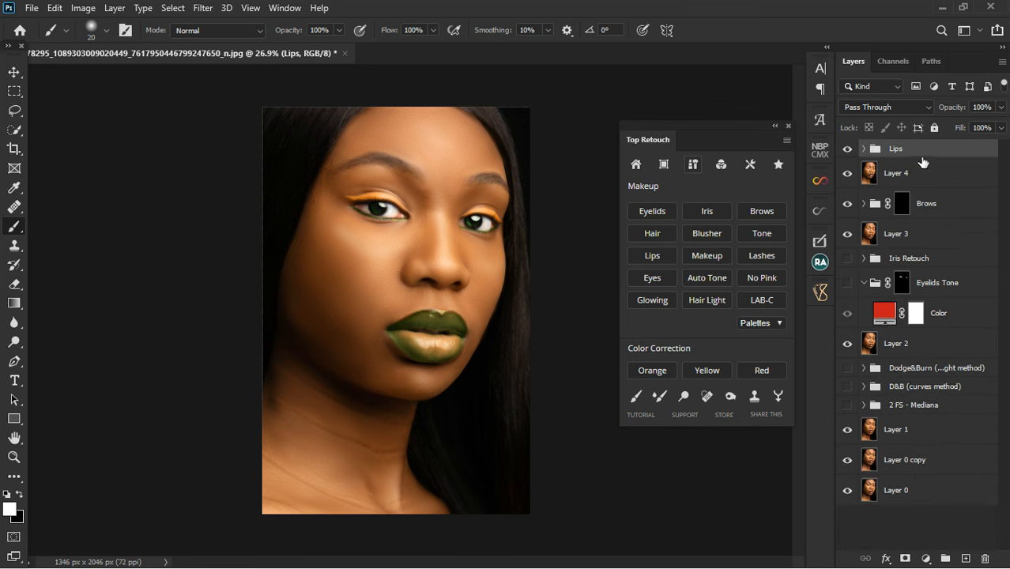
click(714, 233)
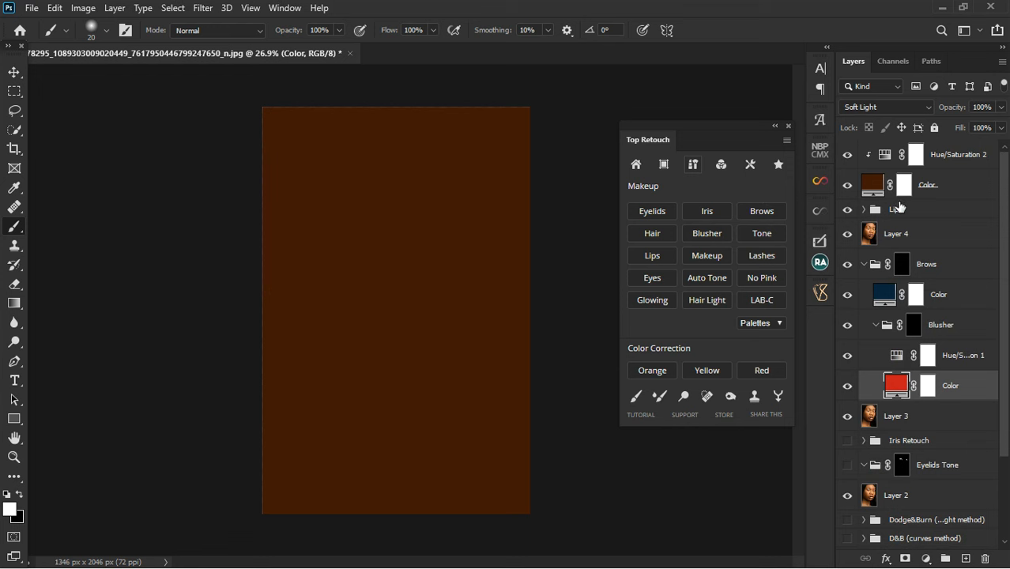
click(925, 157)
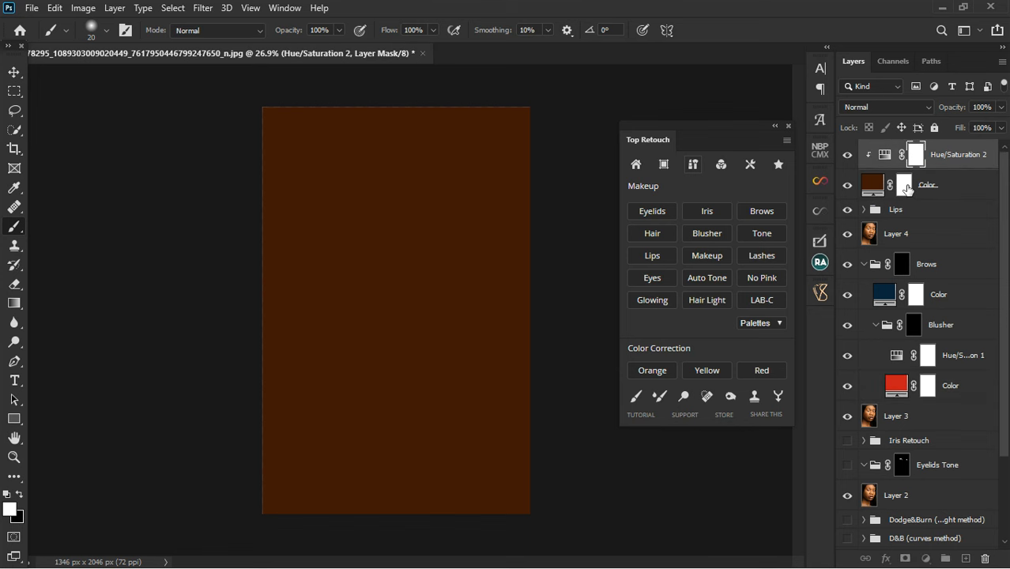
click(906, 186)
key(ctrl+i)
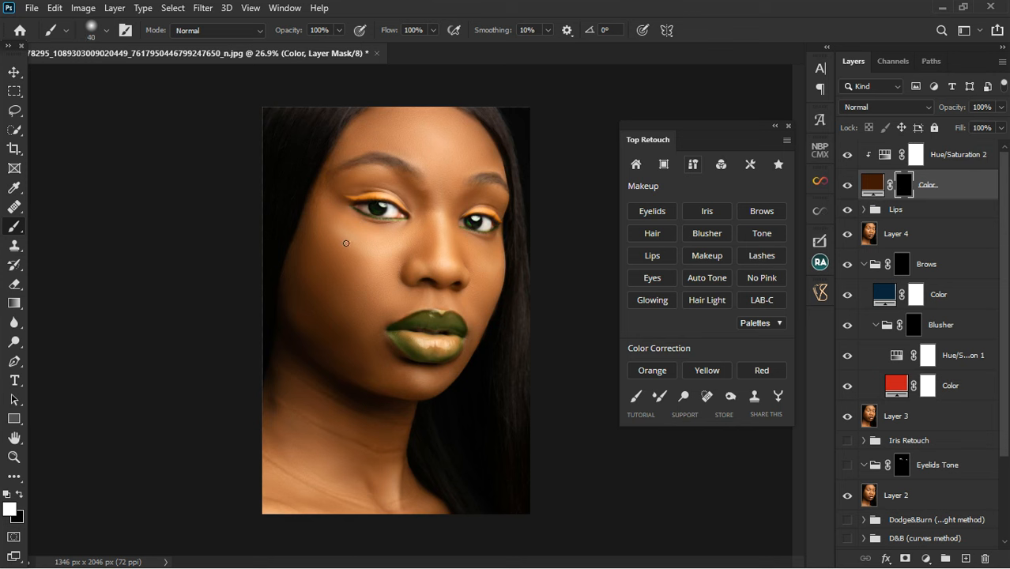
drag(342, 253, 388, 281)
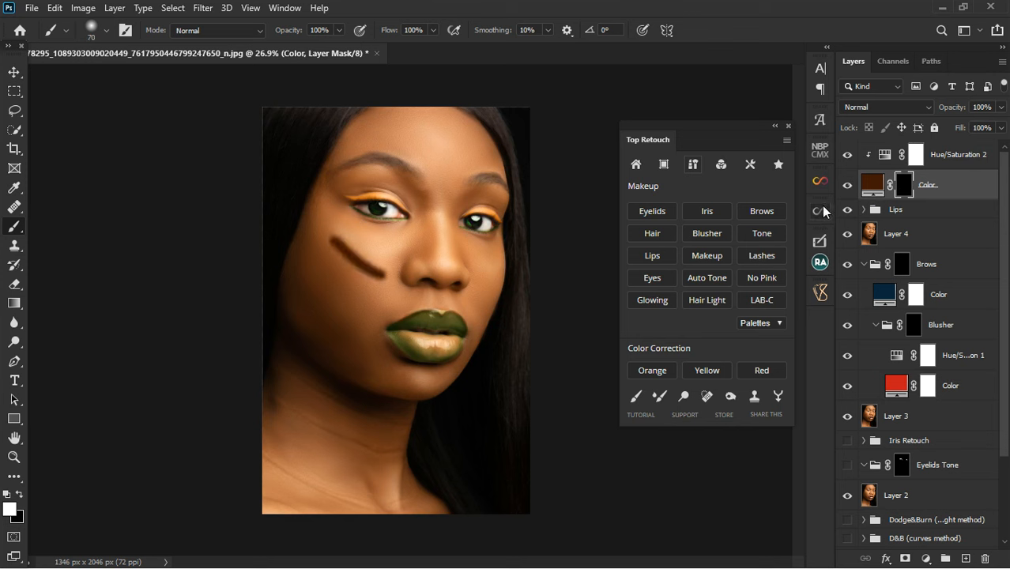
key(ctrl+z)
key(Delete)
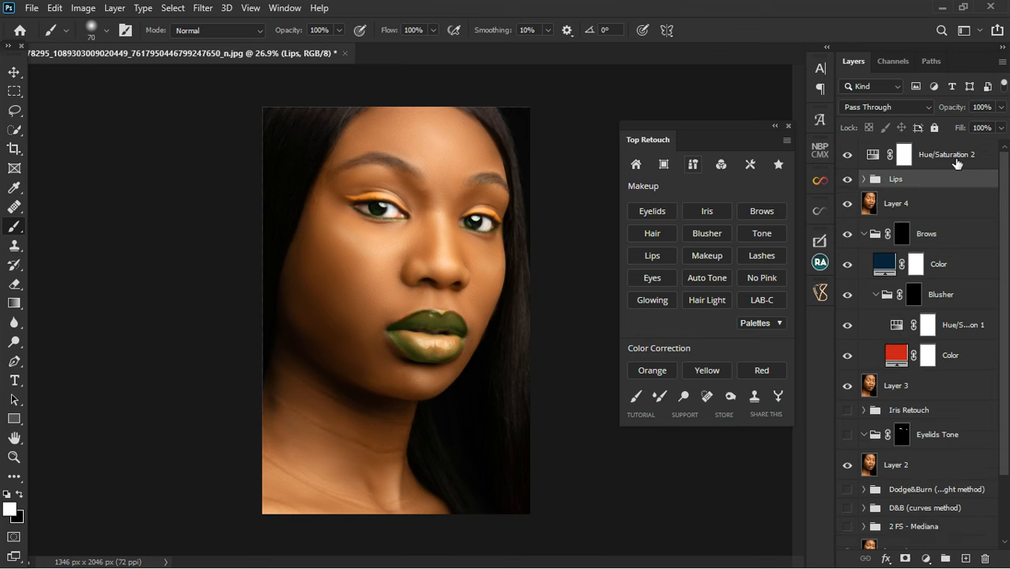
scroll(940, 170, down, 1)
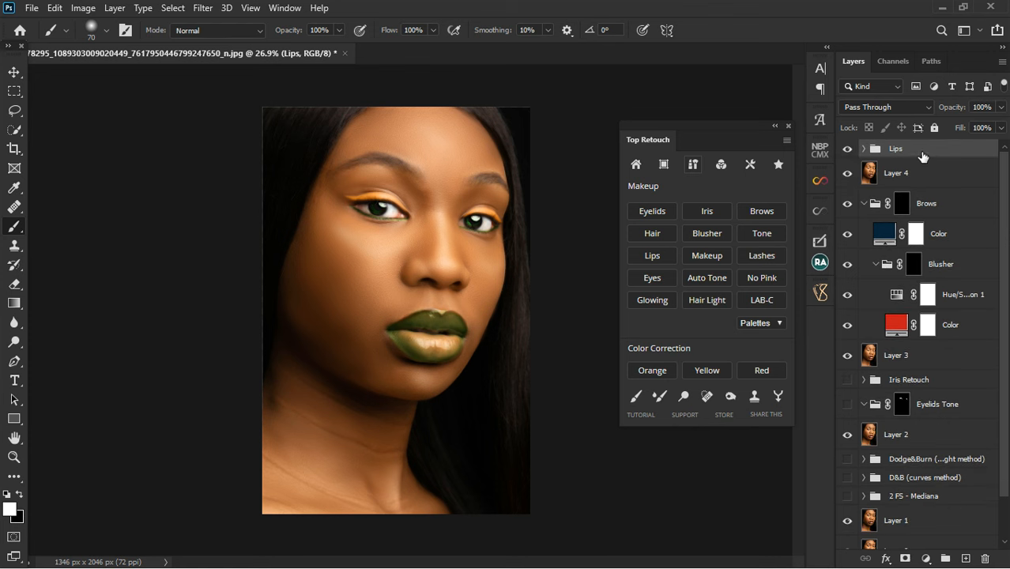
Stamp the visible layers into a new top layer and apply the Blusher effect with its brown Color fill mask inverted to black
key(ctrl+shift+alt+e)
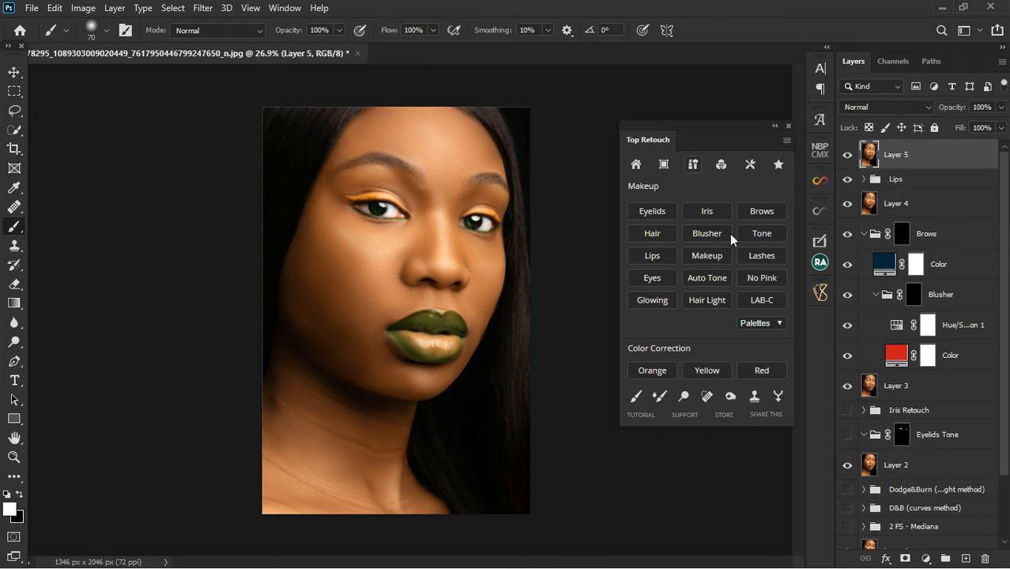
click(705, 233)
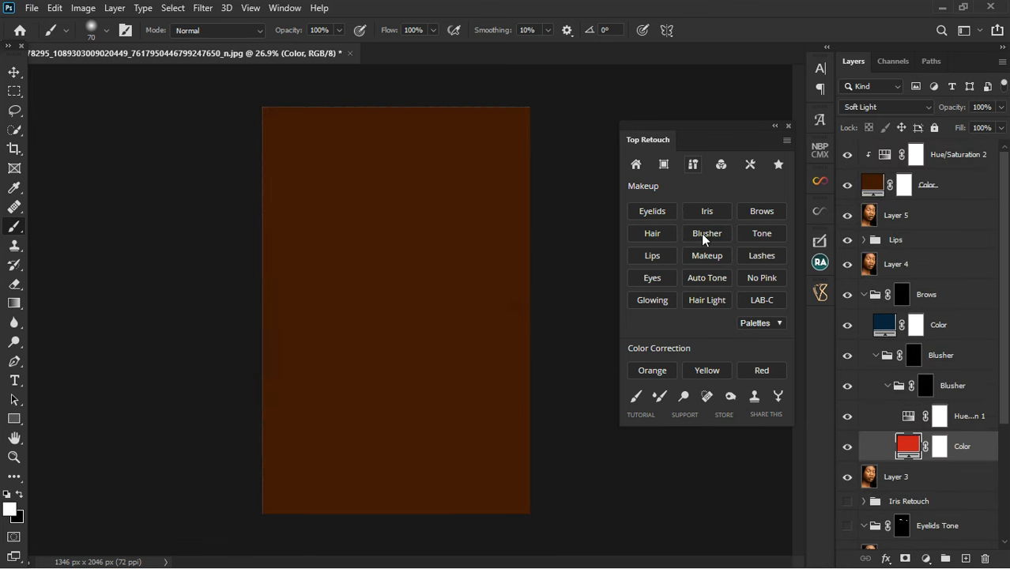
click(917, 159)
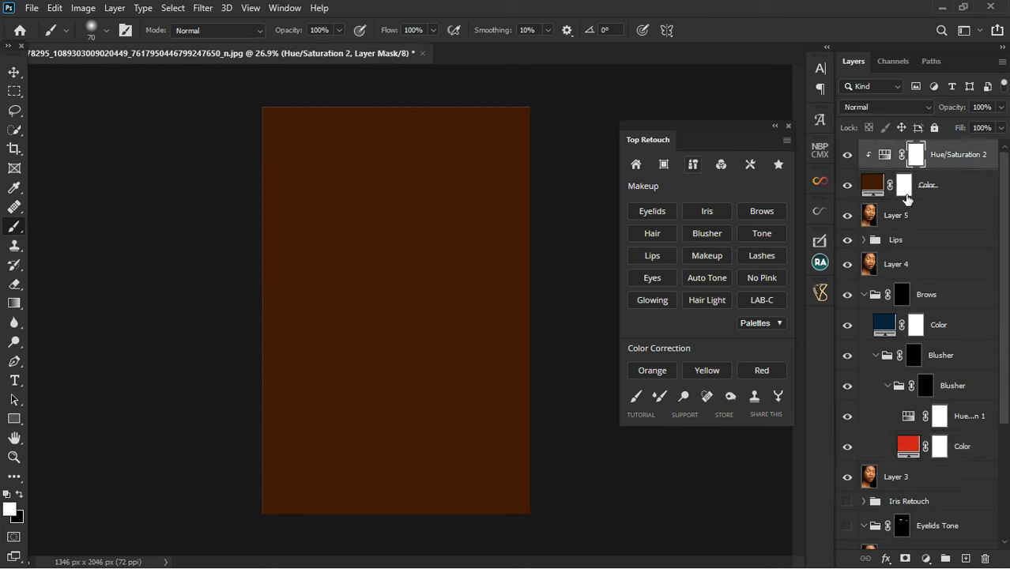
click(908, 196)
key(ctrl+i)
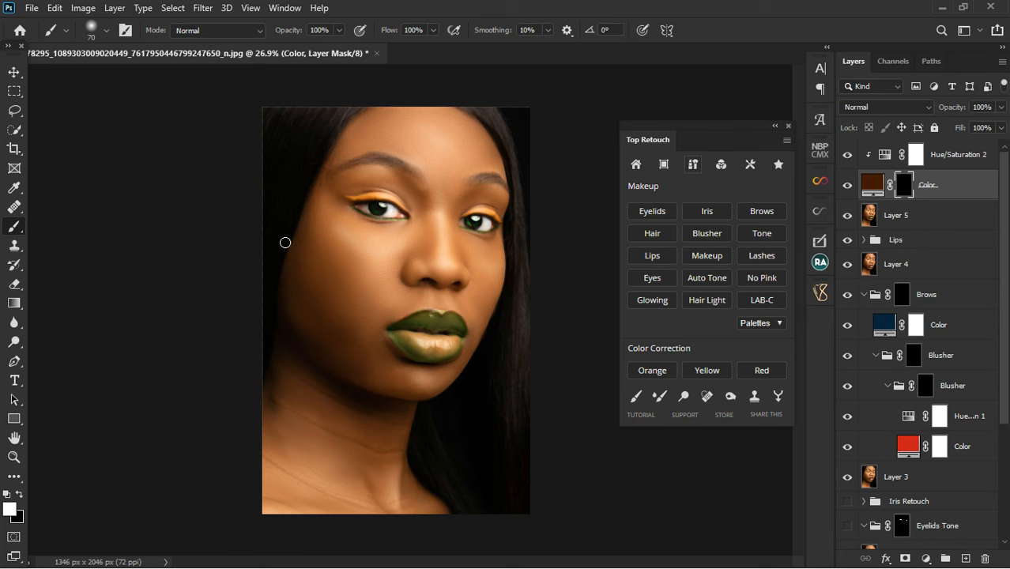
Change the brown Blusher Color fill to a brighter reddish orange and target its layer mask
scroll(357, 246, up, 2)
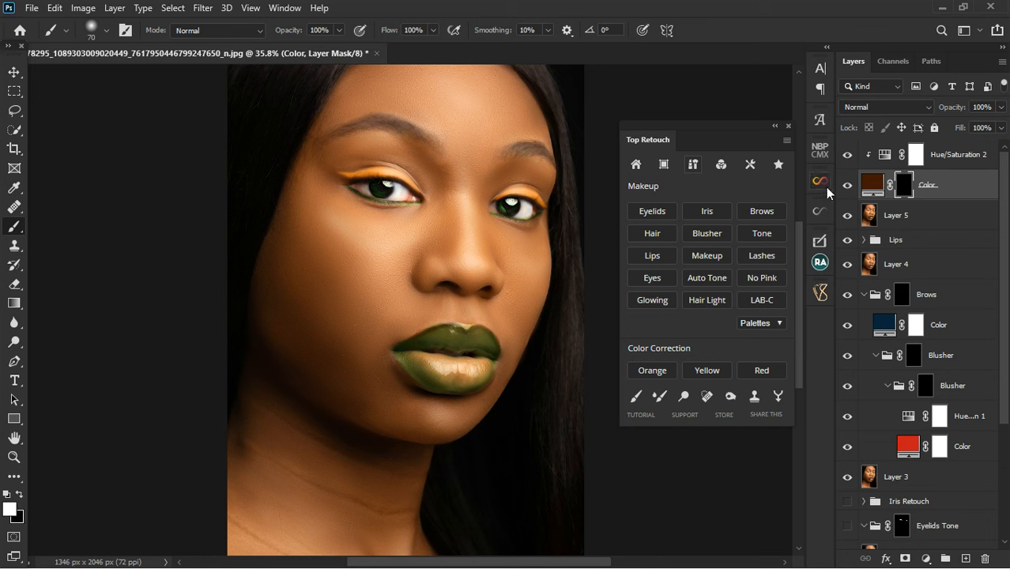
double_click(873, 186)
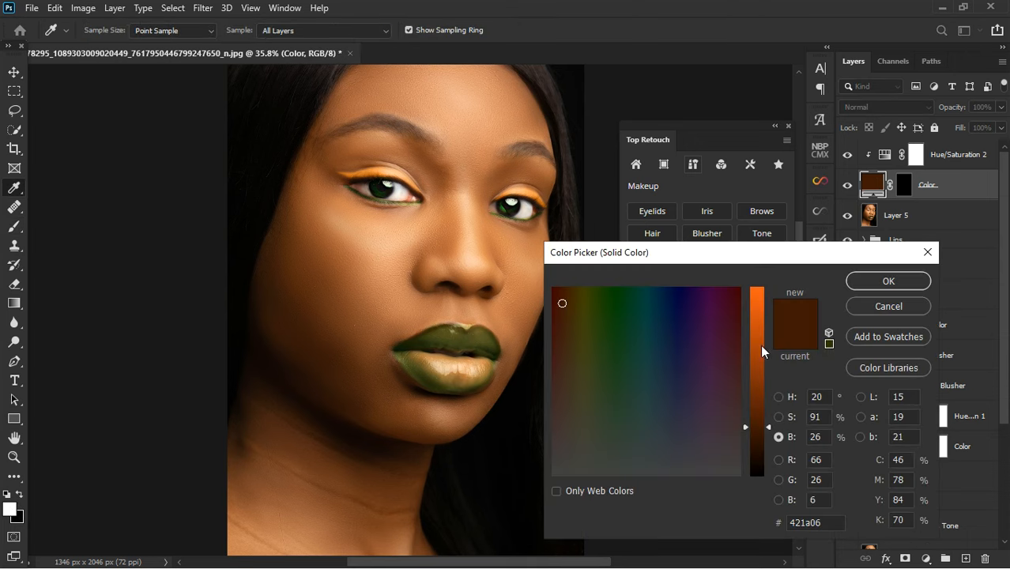
click(760, 344)
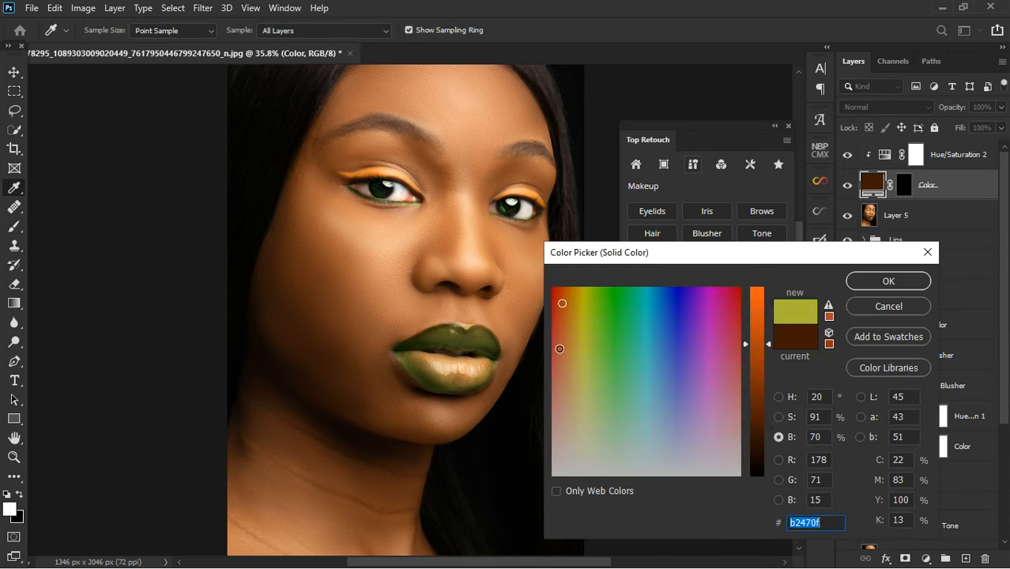
mouse_move(559, 349)
mouse_down()
mouse_move(584, 343)
mouse_move(557, 340)
mouse_up()
click(864, 282)
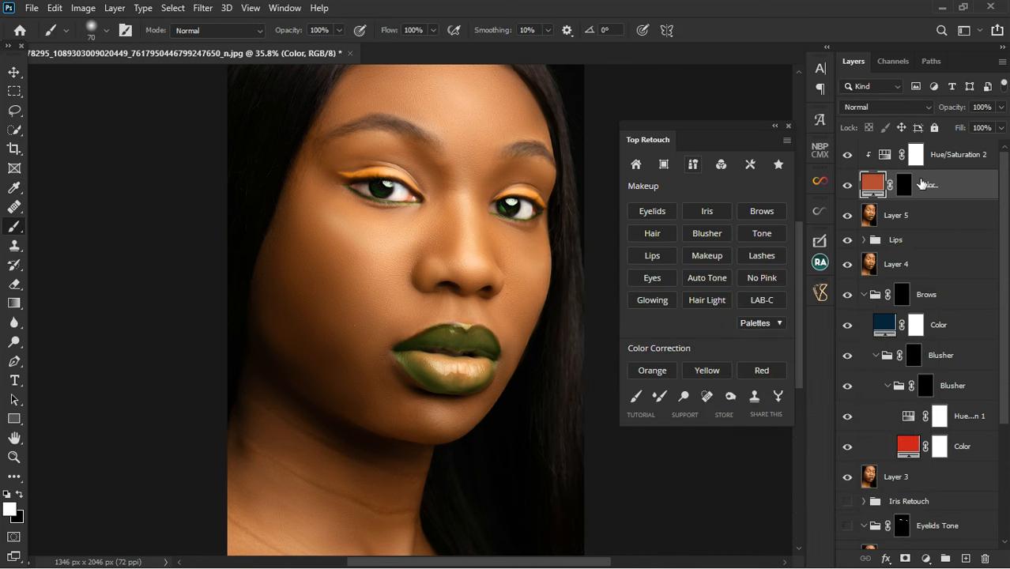
click(904, 185)
drag(298, 229, 368, 264)
drag(546, 268, 527, 286)
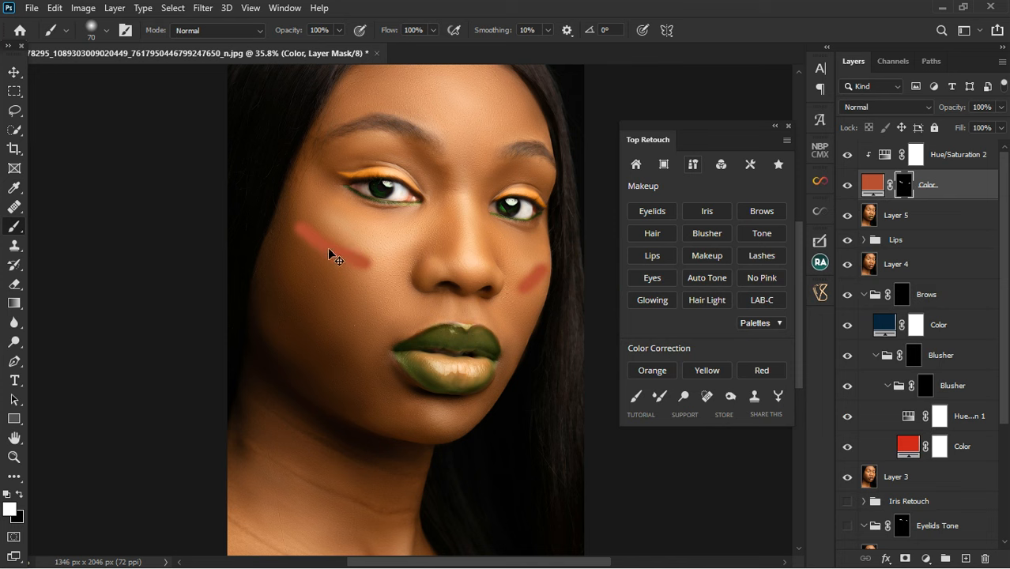
key(ctrl+z)
key(ctrl+z)
Paint white blush patches over both cheeks on the Color mask and soften them with a 52.4-pixel Gaussian Blur
mouse_move(325, 226)
mouse_down()
mouse_move(370, 263)
mouse_move(363, 270)
mouse_up()
mouse_move(527, 280)
mouse_down()
mouse_move(543, 274)
mouse_move(525, 298)
mouse_up()
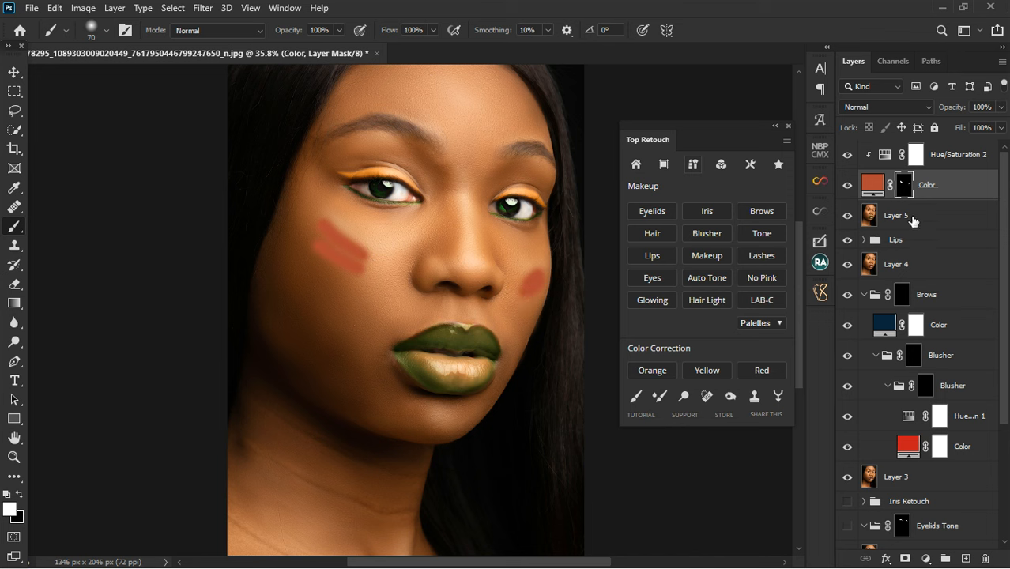
click(203, 10)
mouse_move(225, 169)
click(415, 220)
key(ctrl+alt+f)
drag(628, 340, 643, 338)
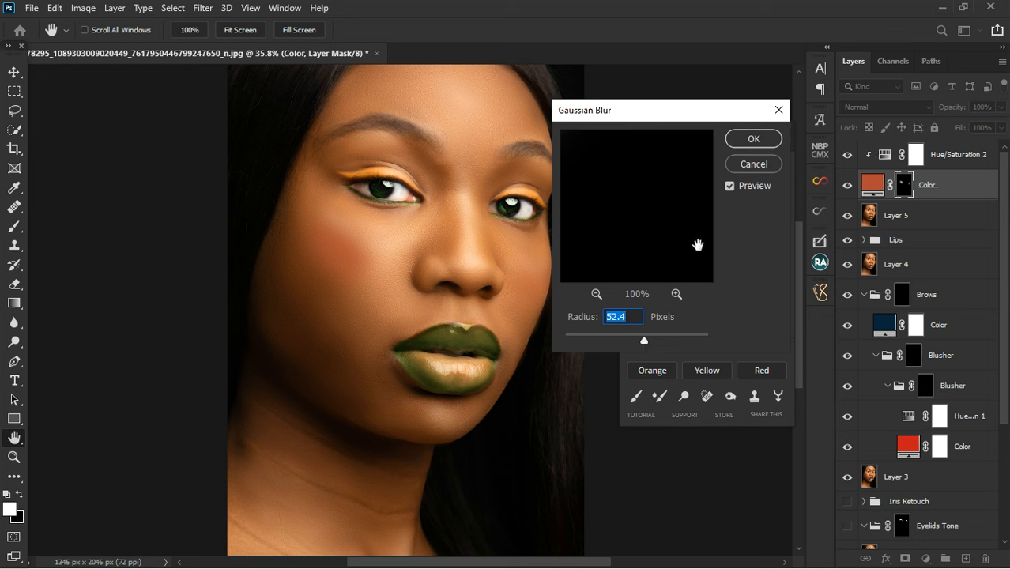
click(751, 140)
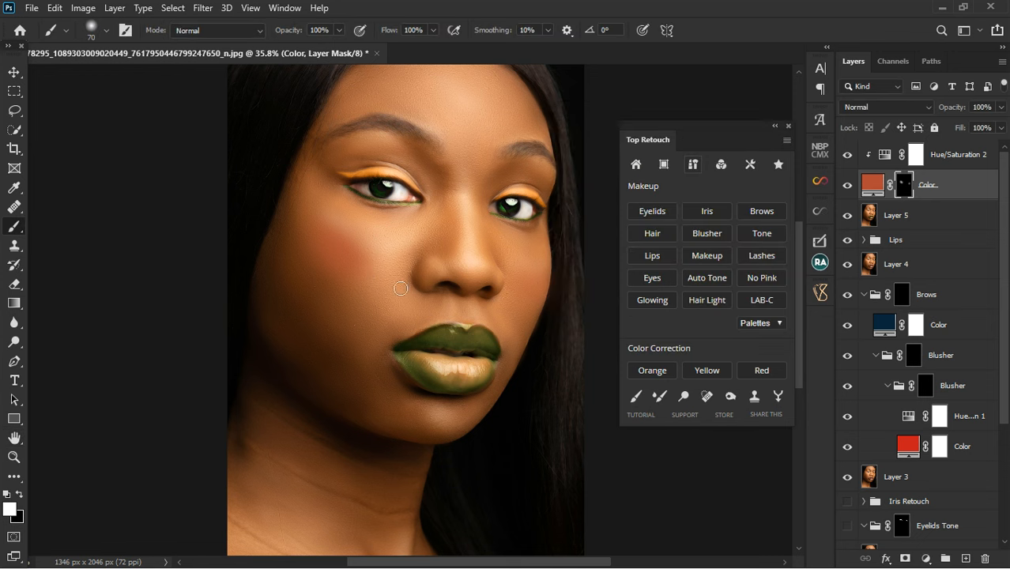
Build up the blush on the Color mask with more white strokes from beside the nose across both cheeks
mouse_move(398, 285)
mouse_down()
mouse_move(361, 273)
mouse_move(362, 251)
mouse_up()
drag(546, 291, 512, 291)
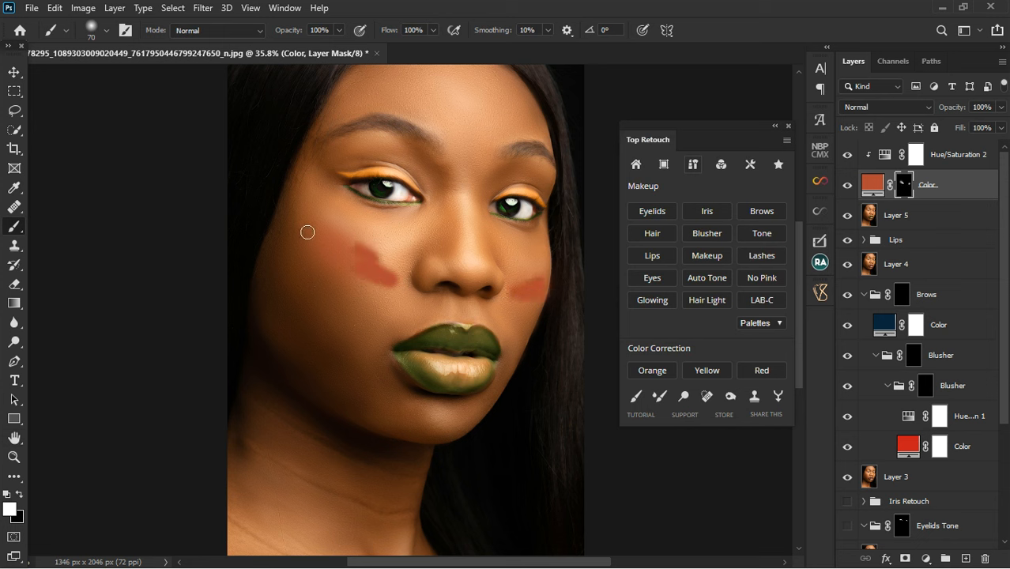
mouse_move(318, 224)
mouse_down()
mouse_move(369, 278)
mouse_move(382, 266)
mouse_move(340, 238)
mouse_move(338, 268)
mouse_move(385, 292)
mouse_move(341, 263)
mouse_up()
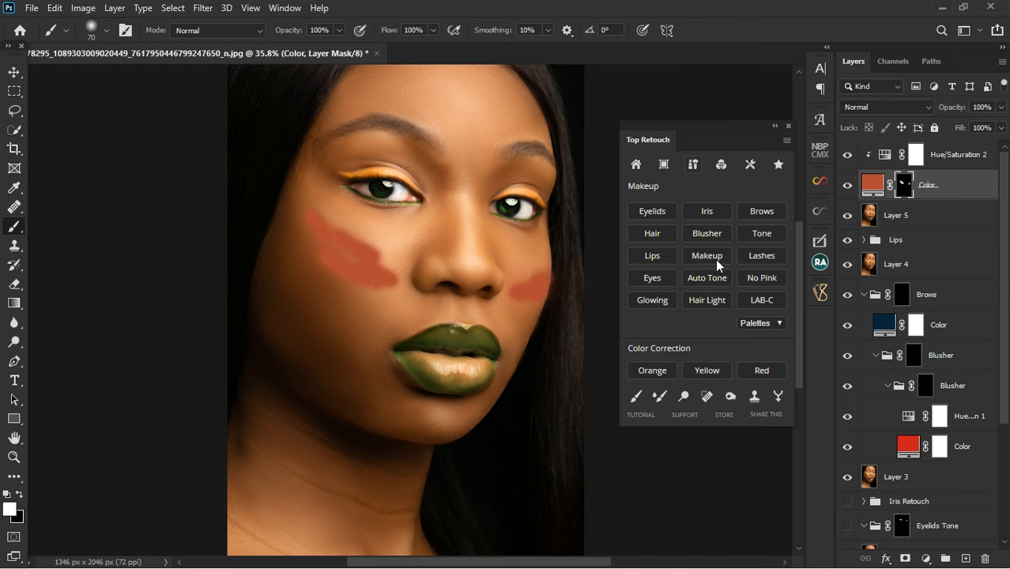
Soften the blush mask with an 84.1-pixel Gaussian Blur and switch from the mask back to the Color fill
click(199, 8)
mouse_move(248, 174)
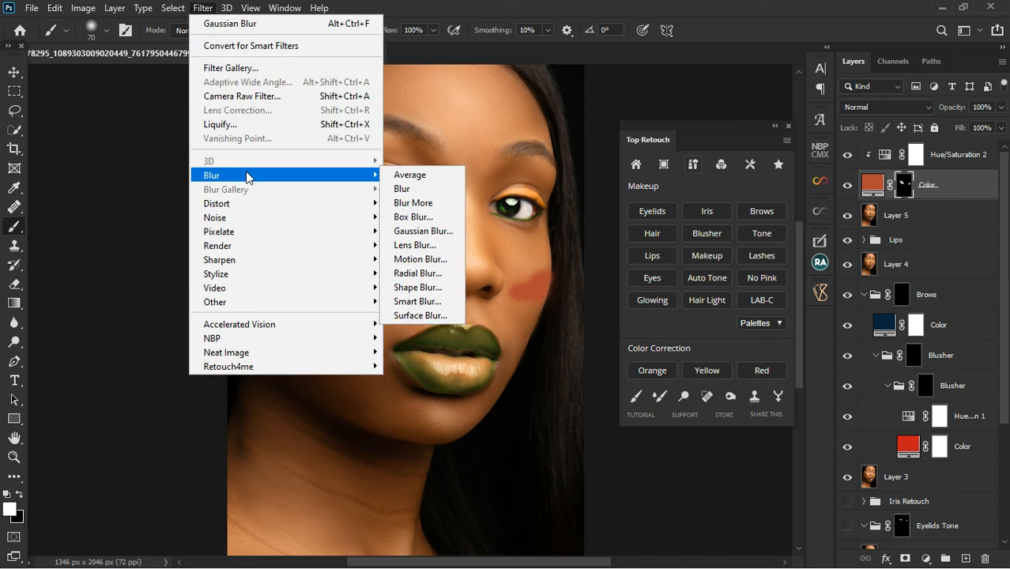
click(423, 231)
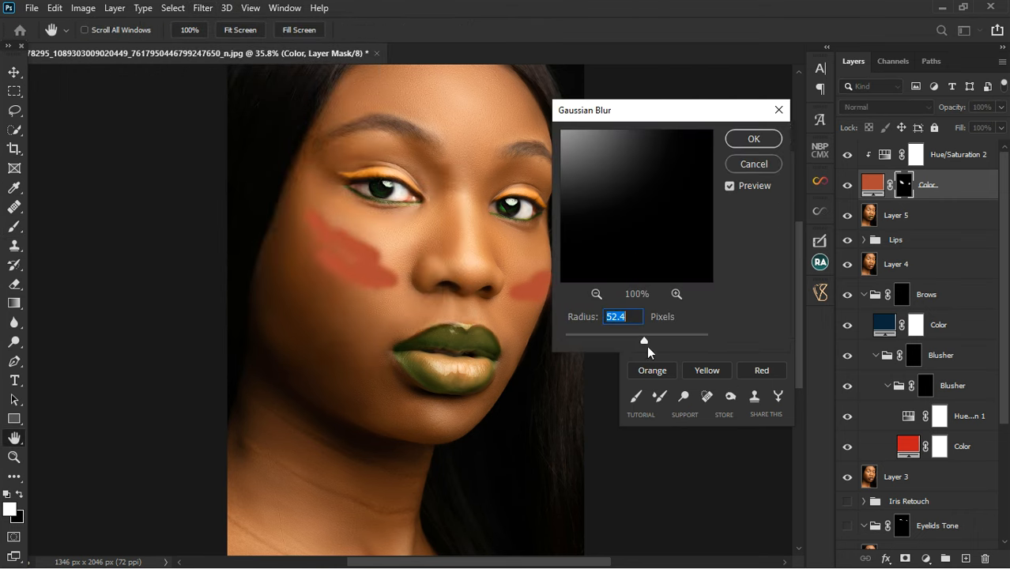
drag(644, 341, 653, 341)
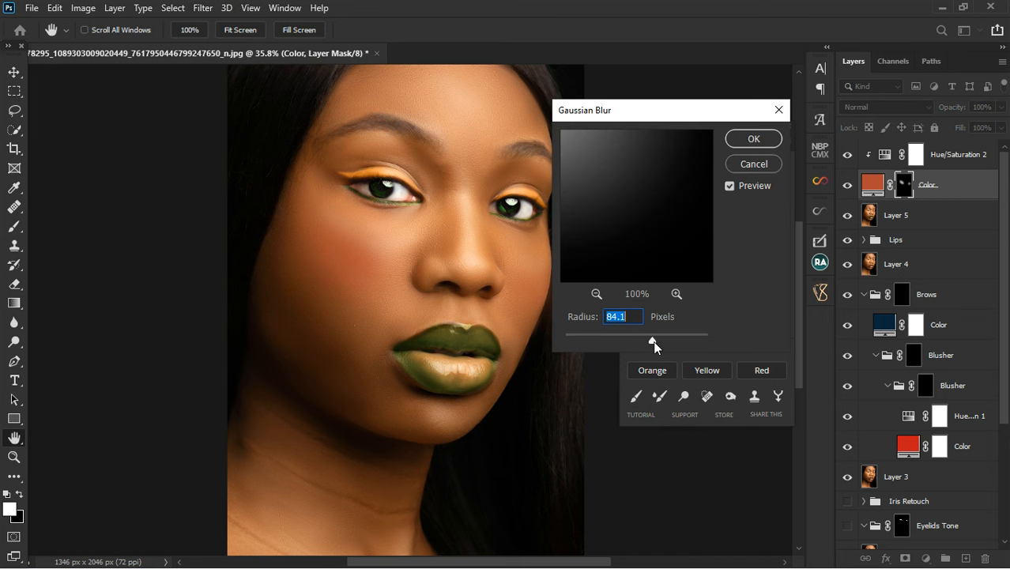
click(747, 142)
key(b)
scroll(393, 313, down, 2)
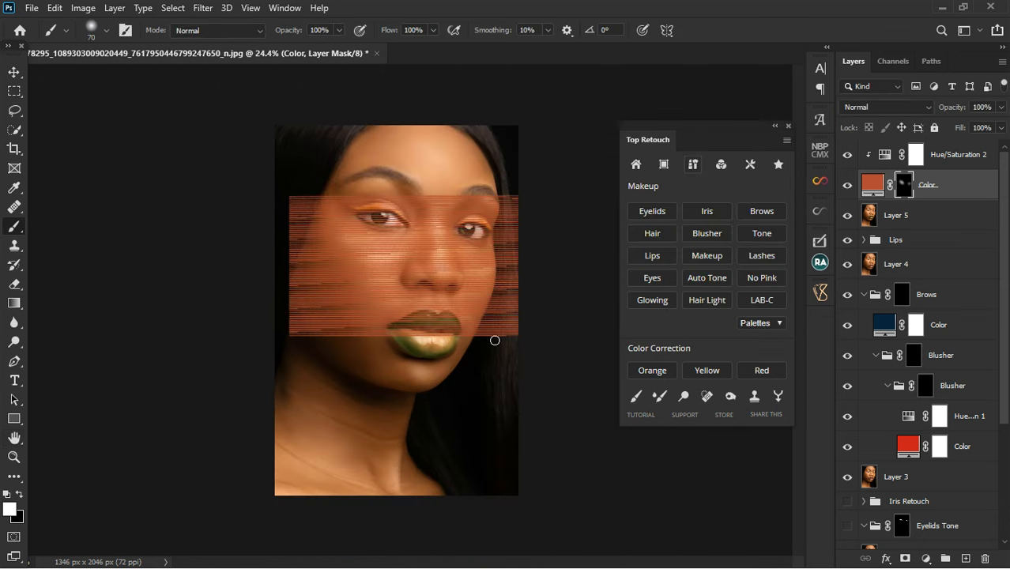
key(ctrl+2)
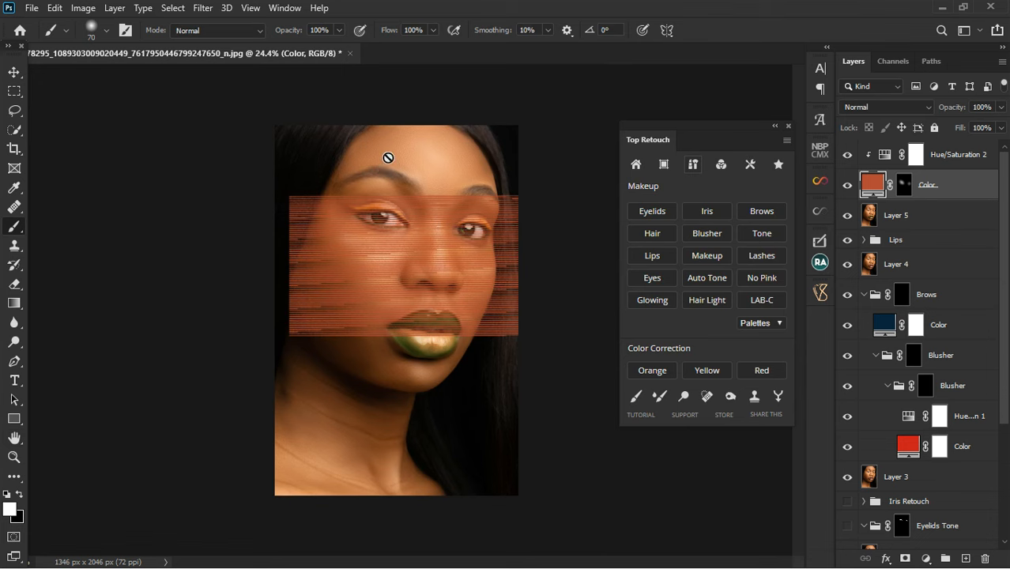
Shift the hue of the clipped Hue/Saturation 2 adjustment above the blush to -34
click(8, 68)
click(409, 159)
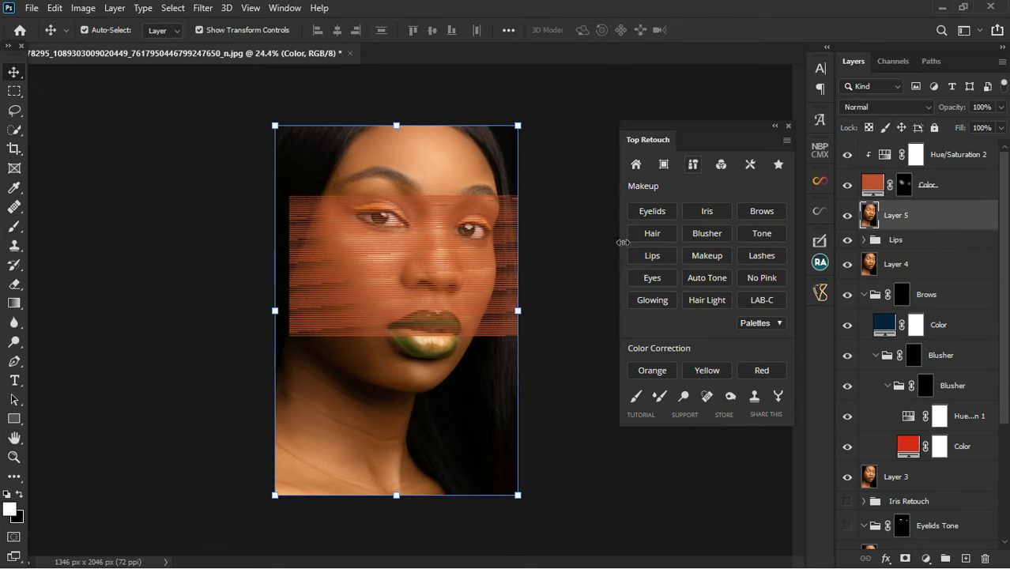
scroll(465, 241, up, 1)
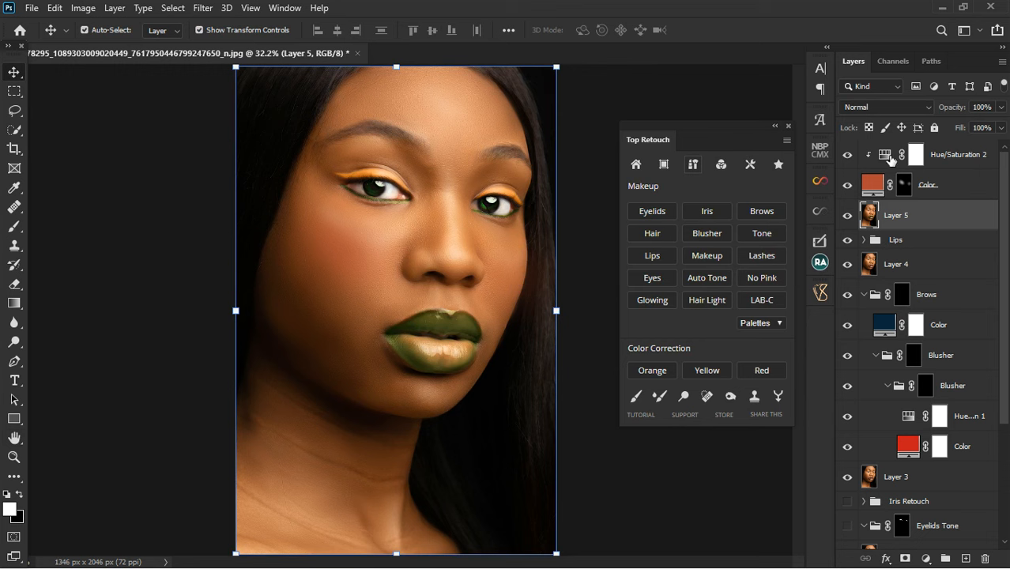
double_click(885, 155)
drag(731, 317, 796, 314)
mouse_move(689, 313)
mouse_down()
mouse_move(671, 314)
mouse_move(713, 300)
mouse_move(701, 299)
mouse_up()
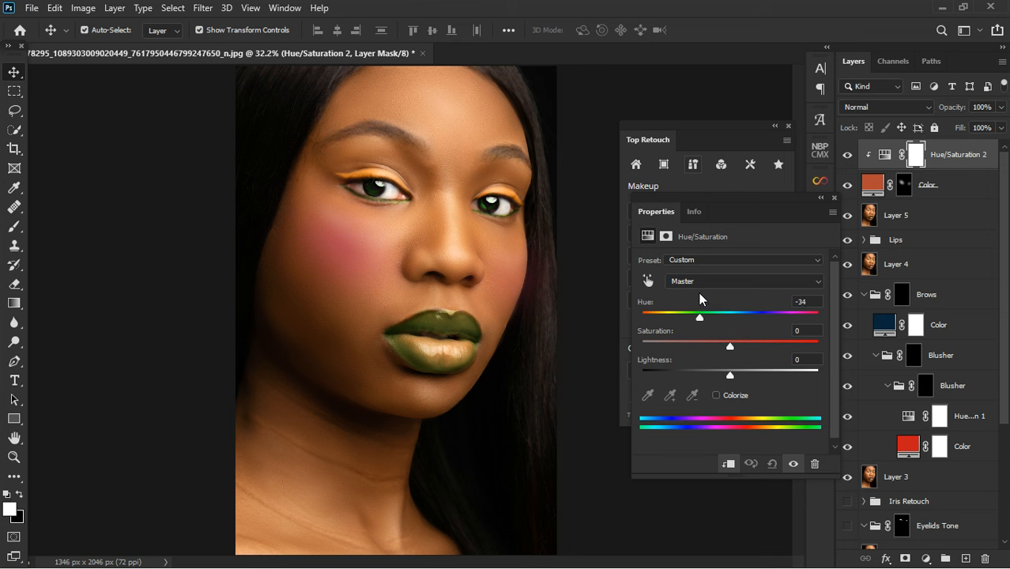
click(745, 124)
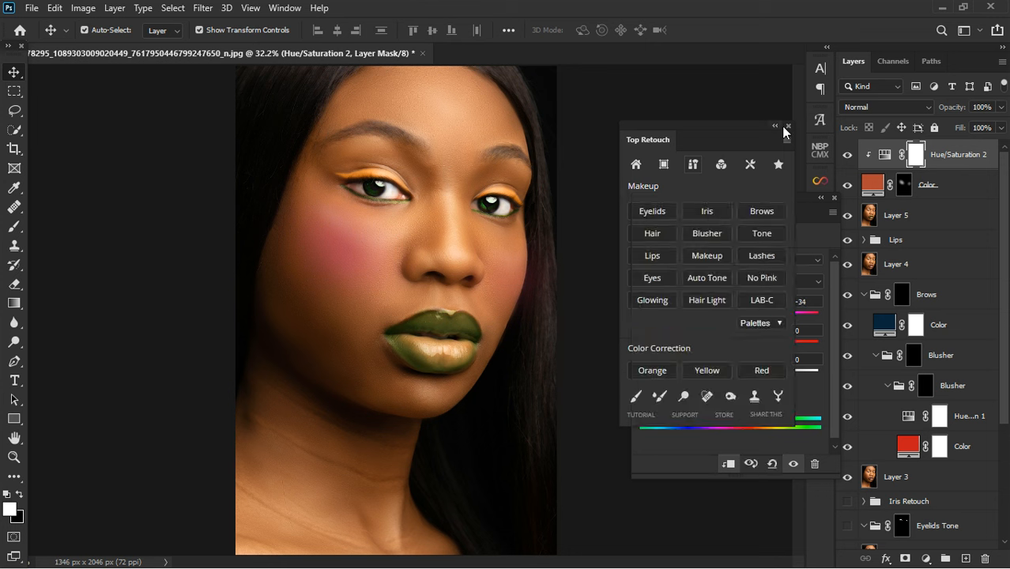
click(810, 228)
click(834, 199)
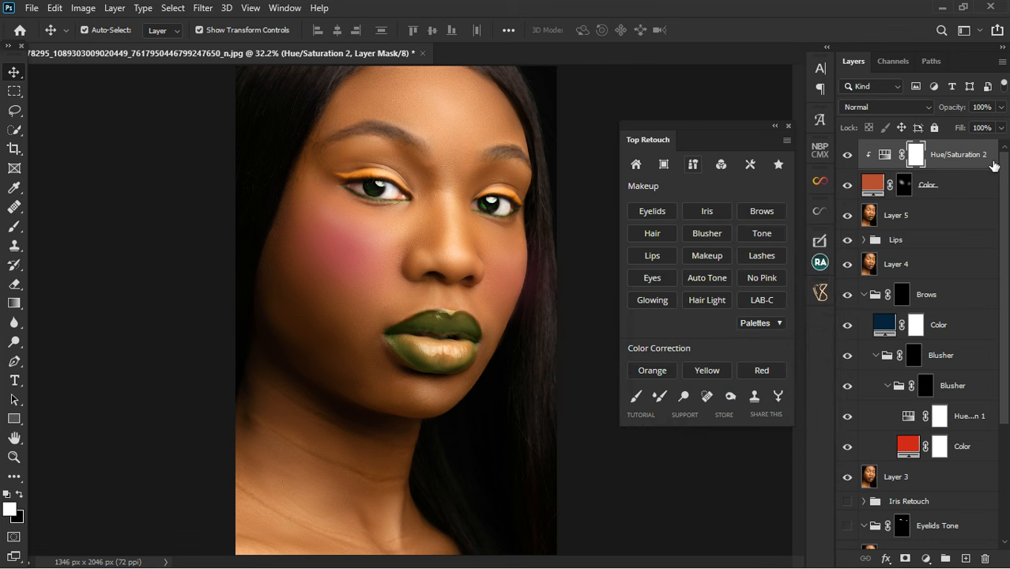
Lower the opacity of the reddish-orange Color blush fill to 46% and deselect the layers
click(964, 185)
click(1001, 107)
drag(1001, 125, 977, 128)
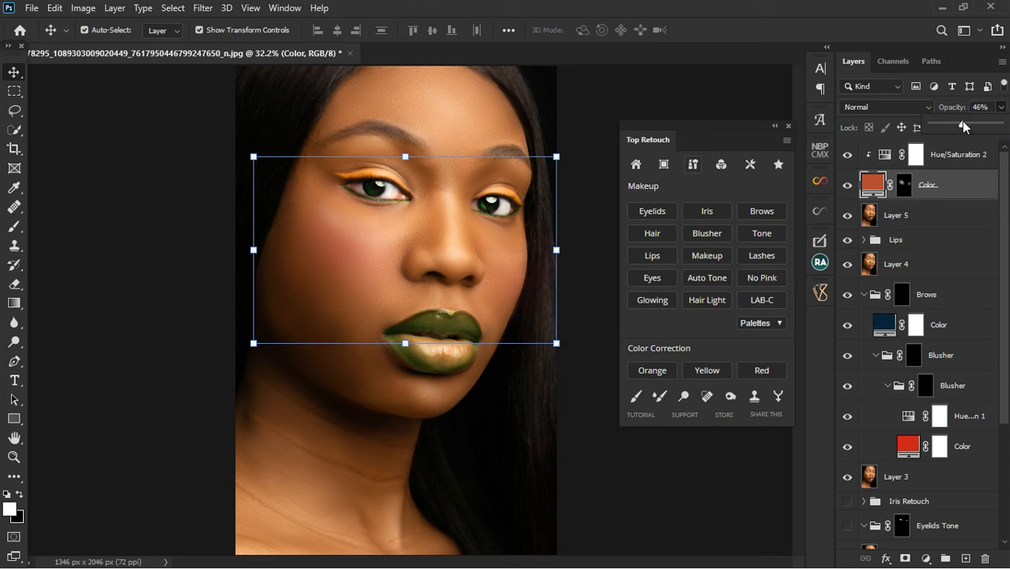
click(592, 329)
click(598, 333)
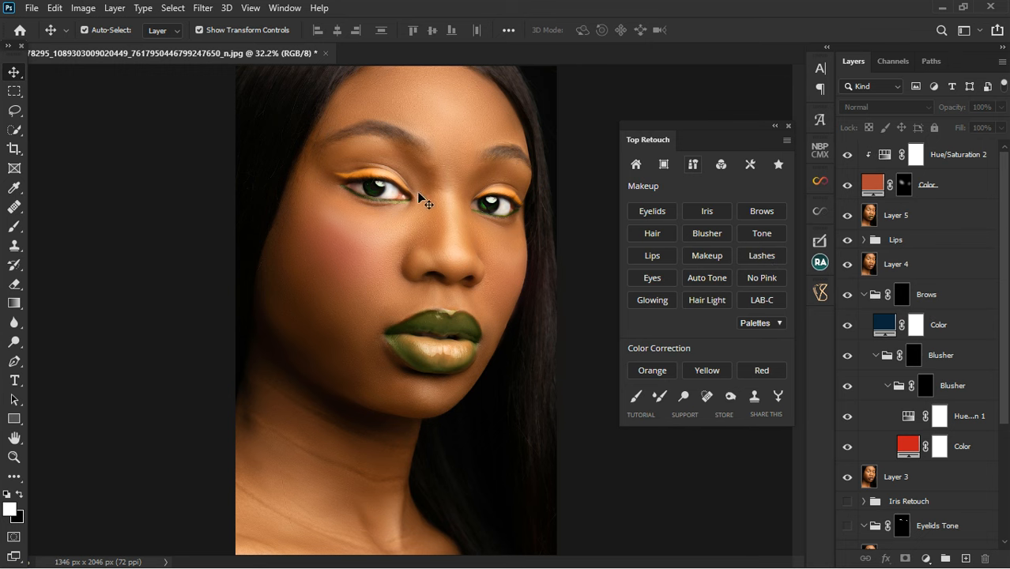
scroll(407, 164, up, 3)
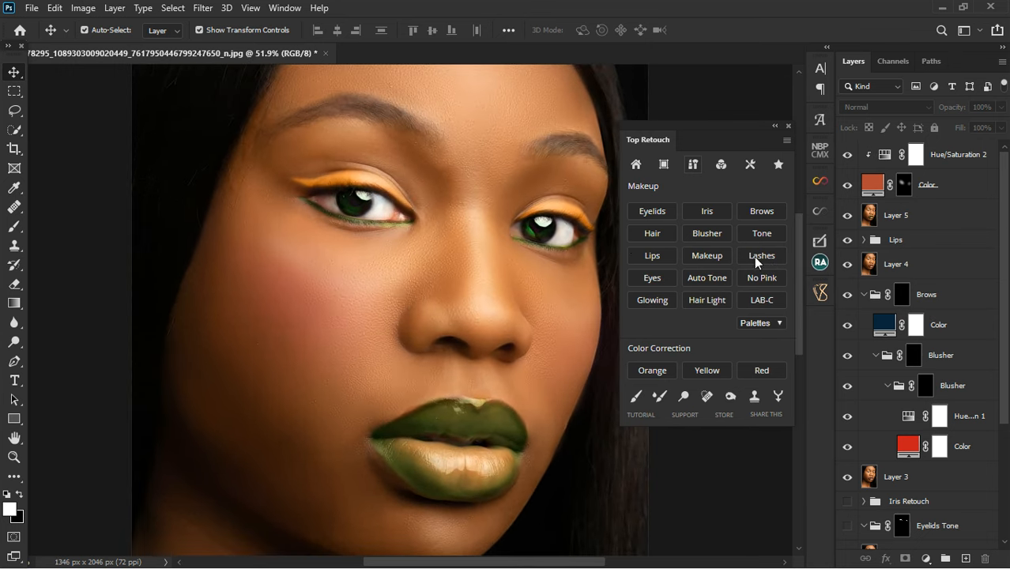
Stamp all visible layers into a new layer above Hue/Saturation 2 and run the Lashes makeup effect
click(974, 152)
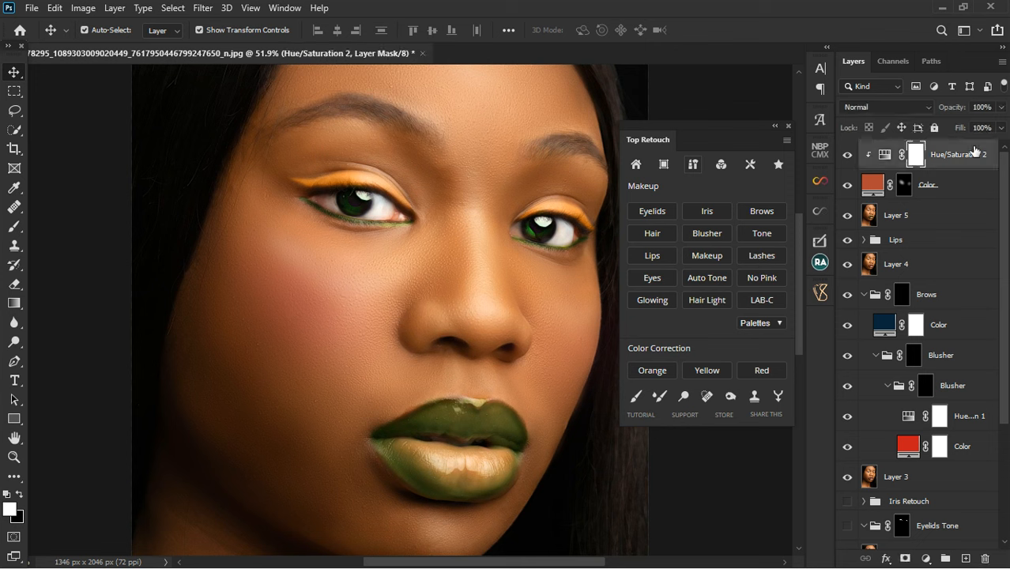
key(ctrl+alt+shift+e)
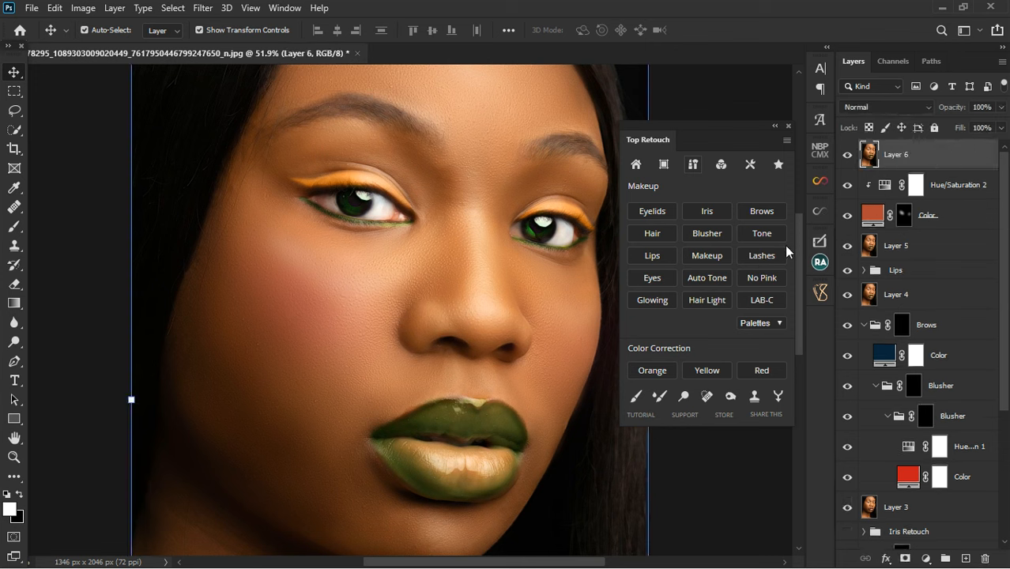
click(759, 256)
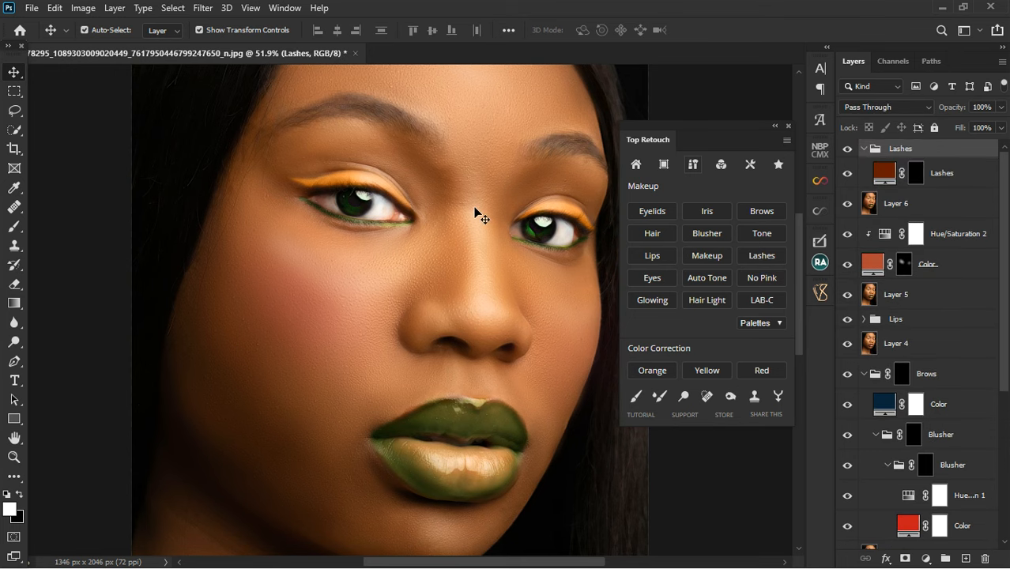
Paint white with a small soft brush along both eyes on the Lashes layer mask
scroll(474, 214, up, 2)
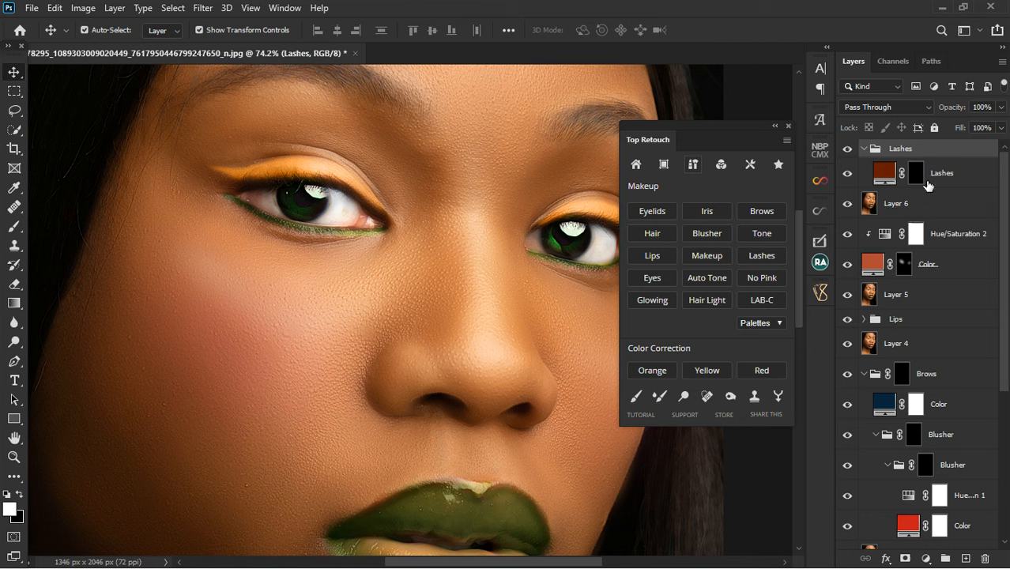
click(916, 177)
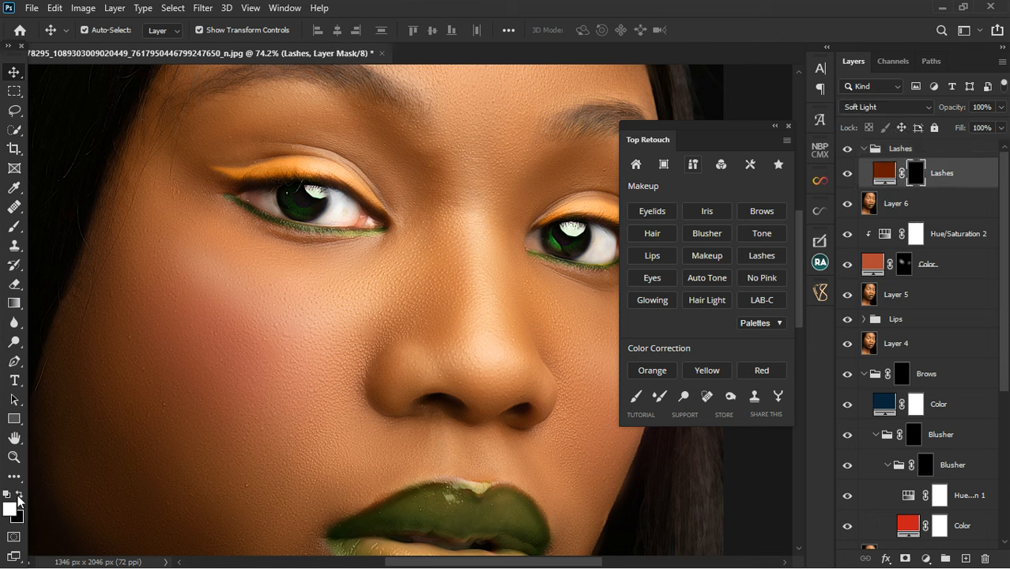
click(14, 229)
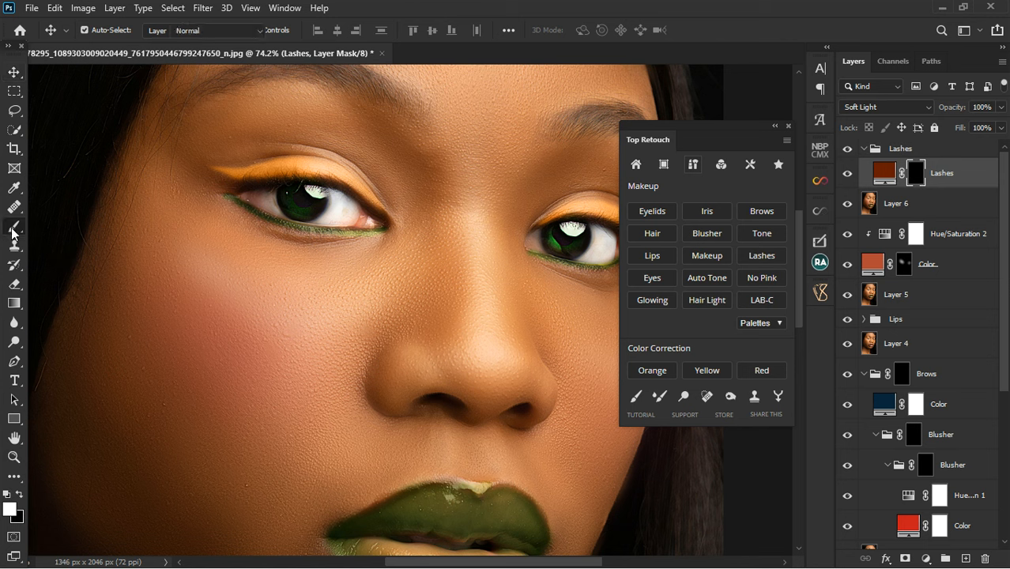
click(14, 229)
key(bracketleft)
key(bracketleft)
key(bracketleft)
key(bracketleft)
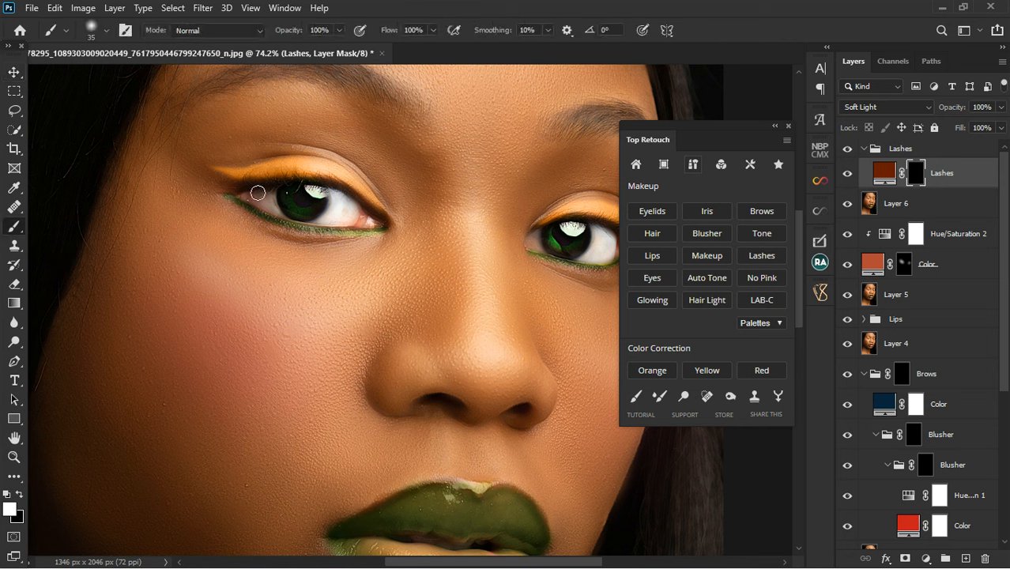
drag(337, 191, 391, 222)
scroll(268, 247, down, 3)
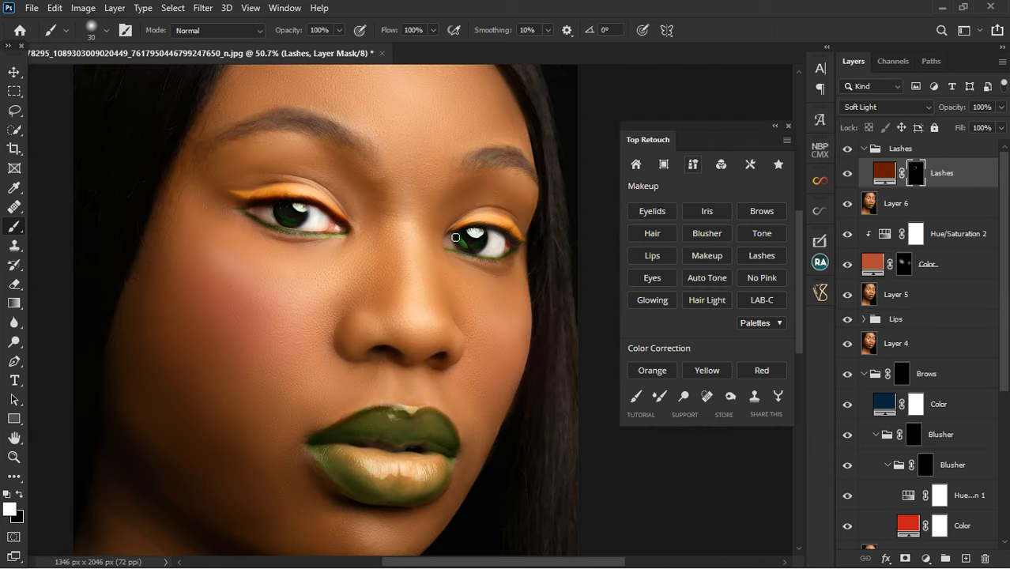
mouse_move(455, 237)
mouse_down()
mouse_move(485, 232)
mouse_move(545, 250)
mouse_up()
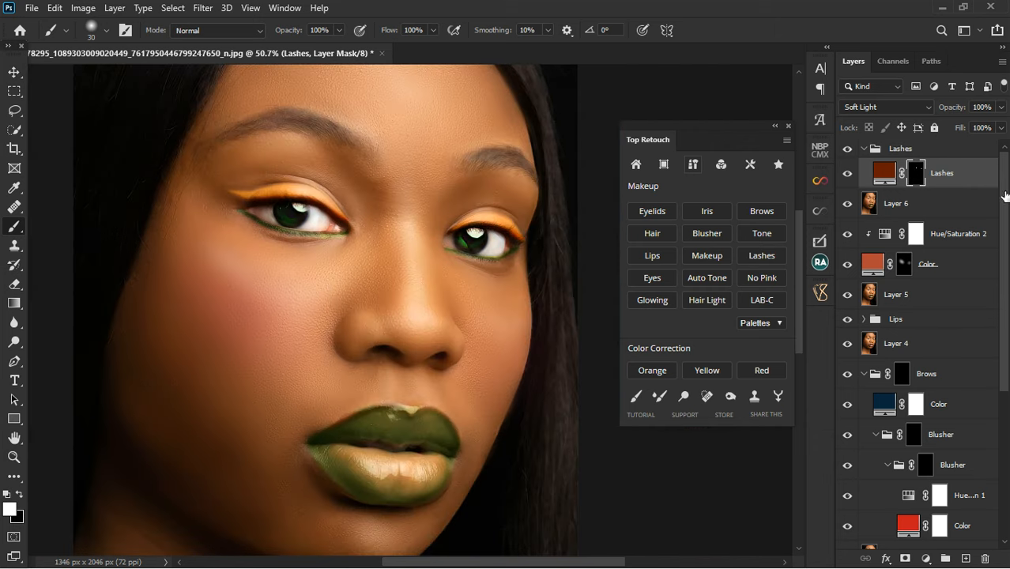
Set the Lashes fill's opacity to 22%, compare the Lashes group hidden and shown, and collapse it
click(1002, 108)
drag(1002, 124, 967, 125)
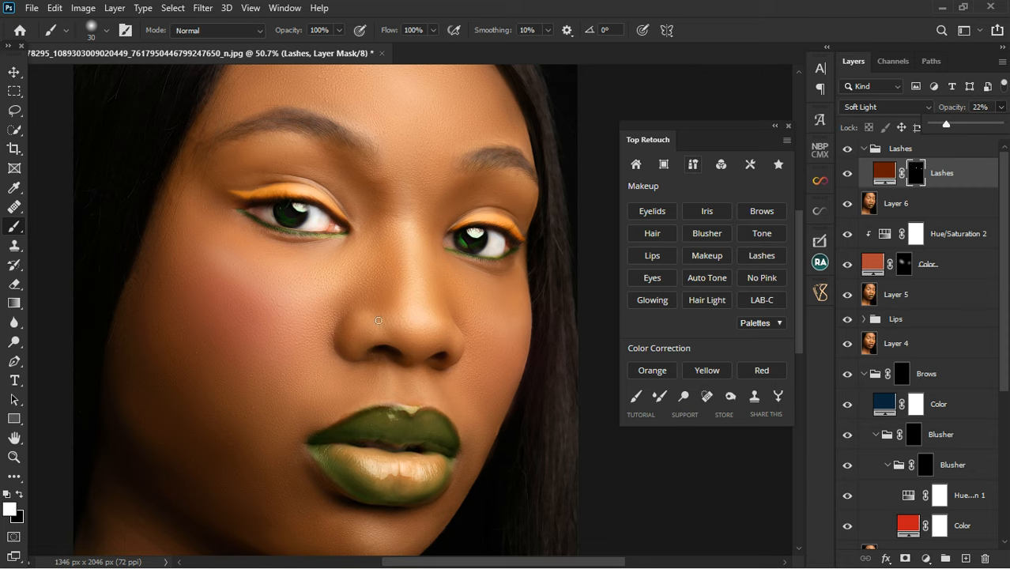
scroll(471, 211, down, 3)
scroll(519, 186, up, 2)
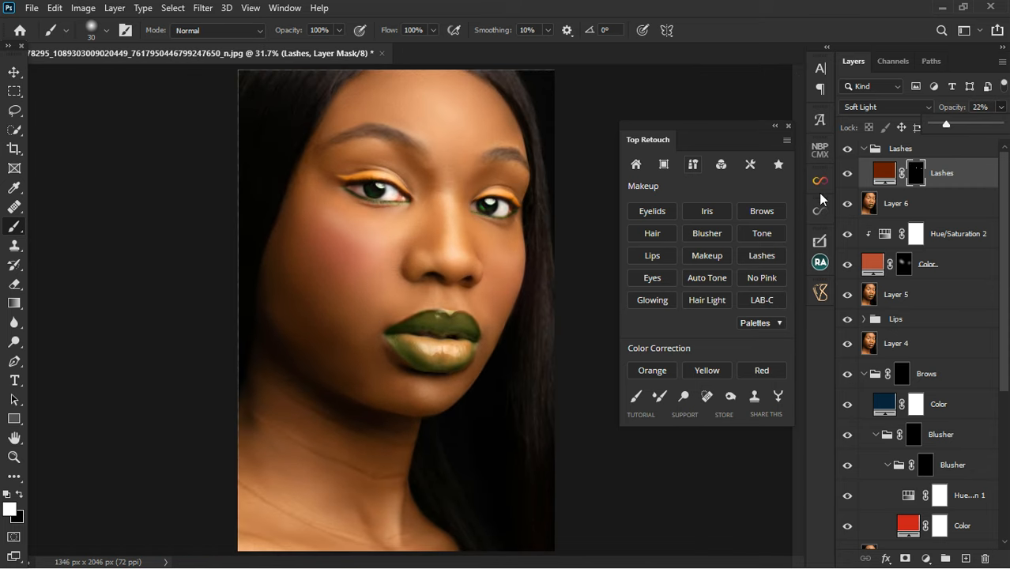
click(849, 150)
click(848, 150)
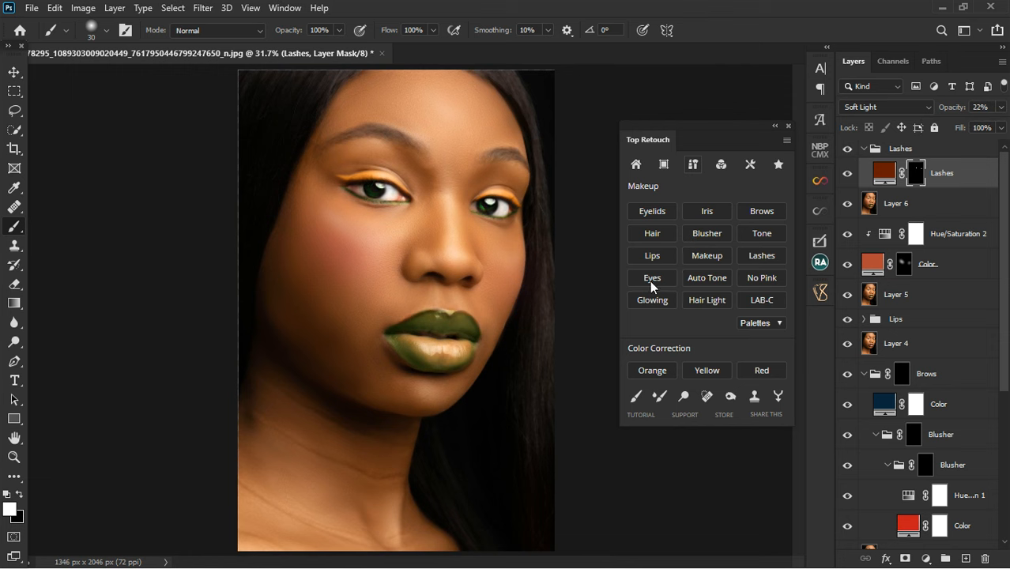
click(863, 148)
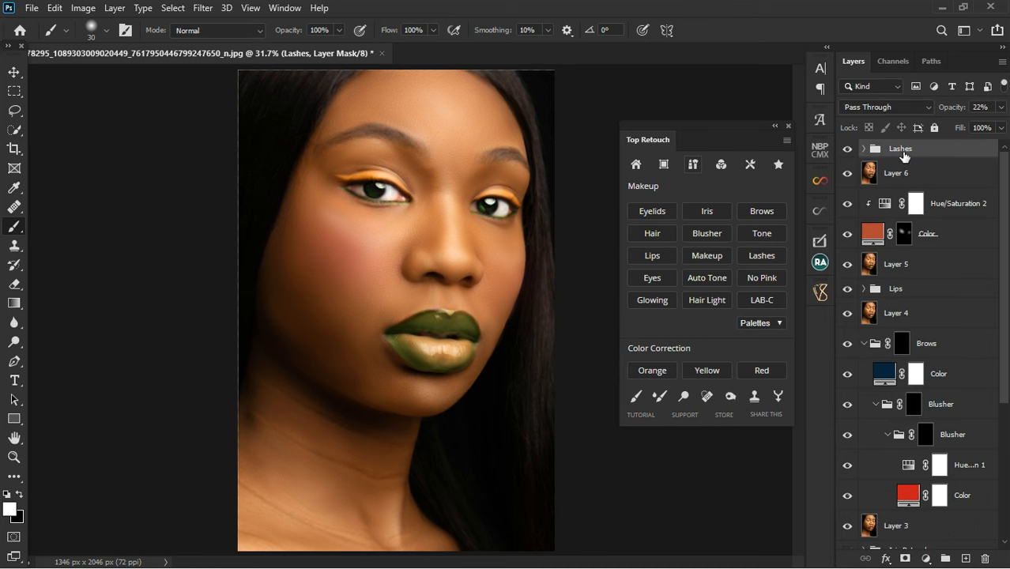
Run the Eyes makeup effect and target the mask of the White of Eyes layer
click(655, 283)
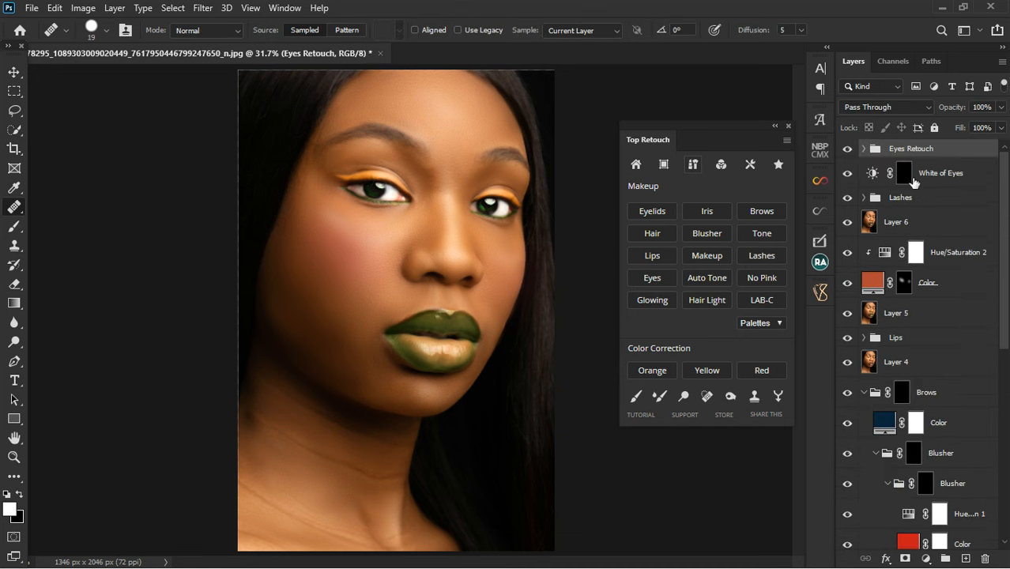
click(905, 176)
scroll(416, 199, up, 3)
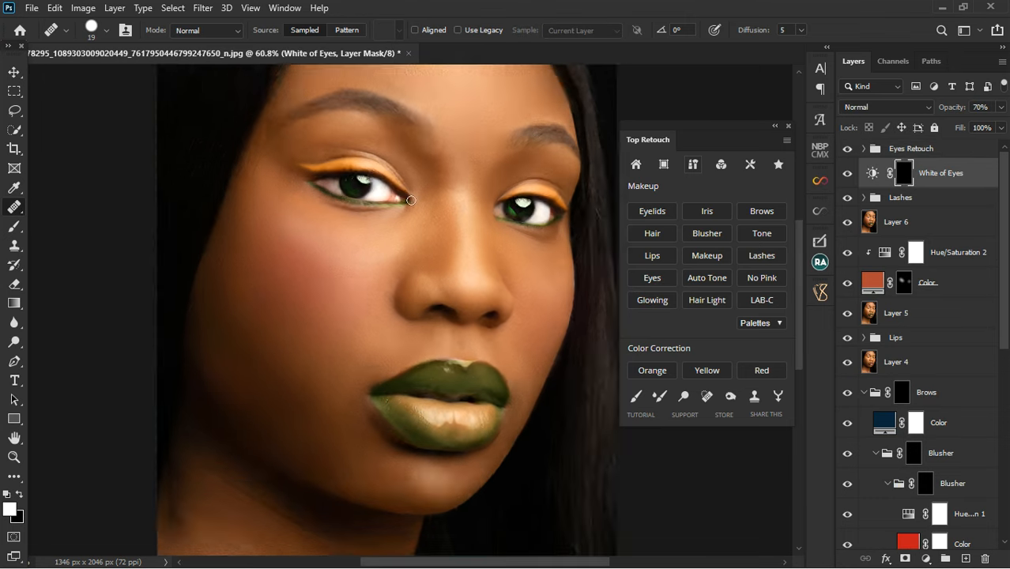
scroll(371, 198, up, 1)
click(350, 179)
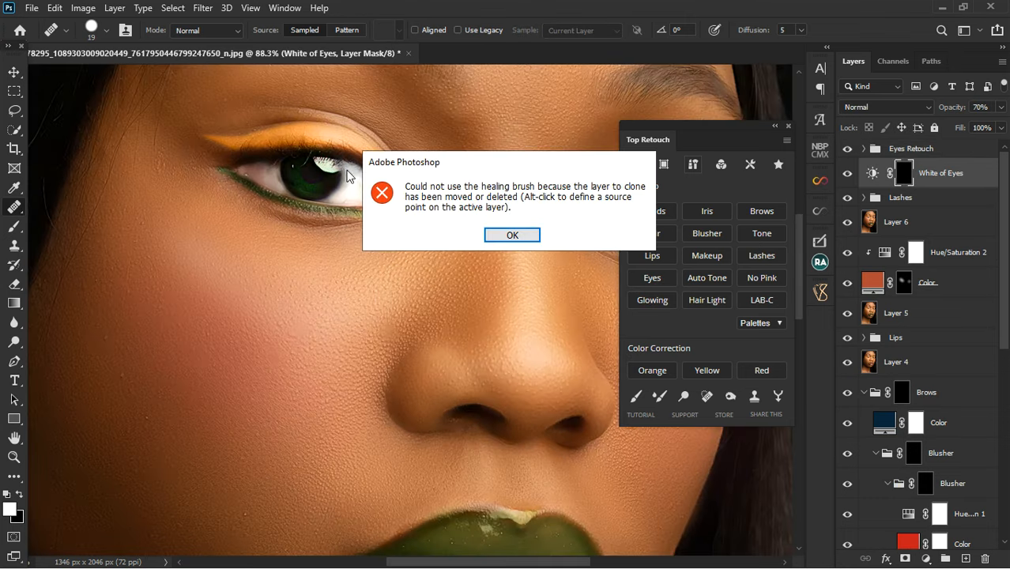
click(512, 237)
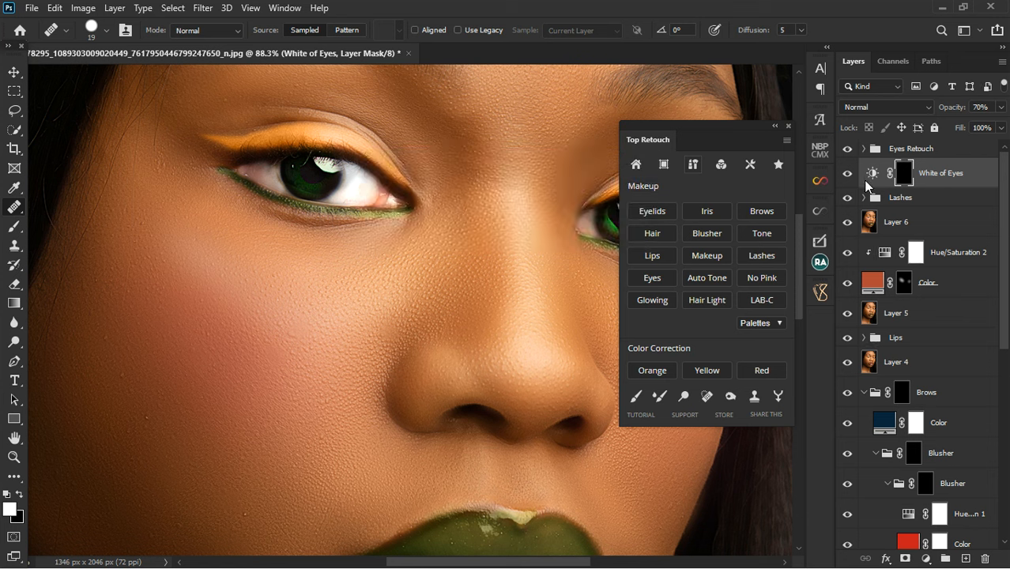
Paint white over the whites of both eyes on the White of Eyes mask with a 30-pixel soft brush
click(14, 227)
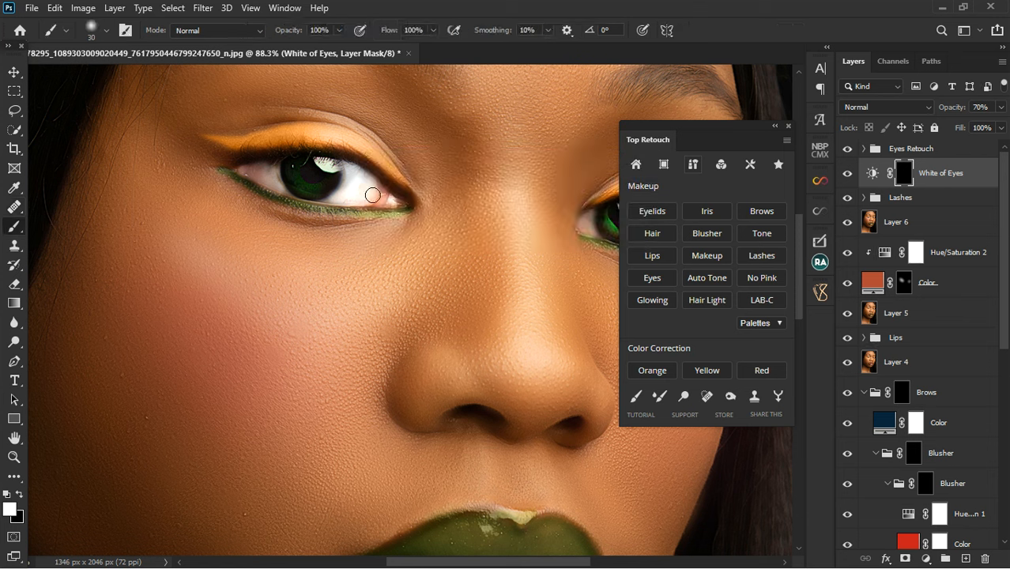
mouse_move(377, 189)
mouse_down()
mouse_move(354, 171)
mouse_move(360, 196)
mouse_move(271, 190)
mouse_move(268, 180)
mouse_up()
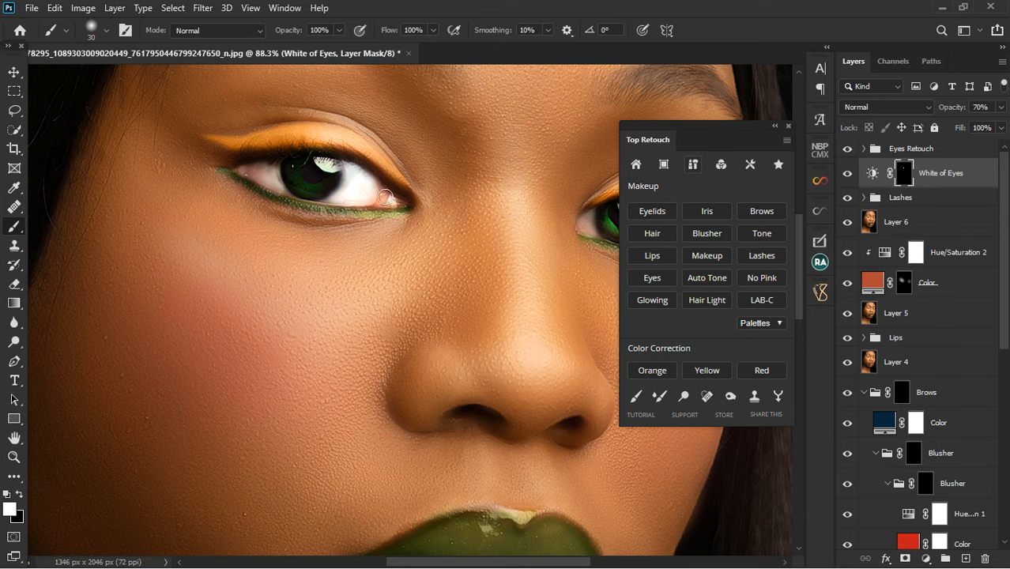
scroll(271, 256, down, 3)
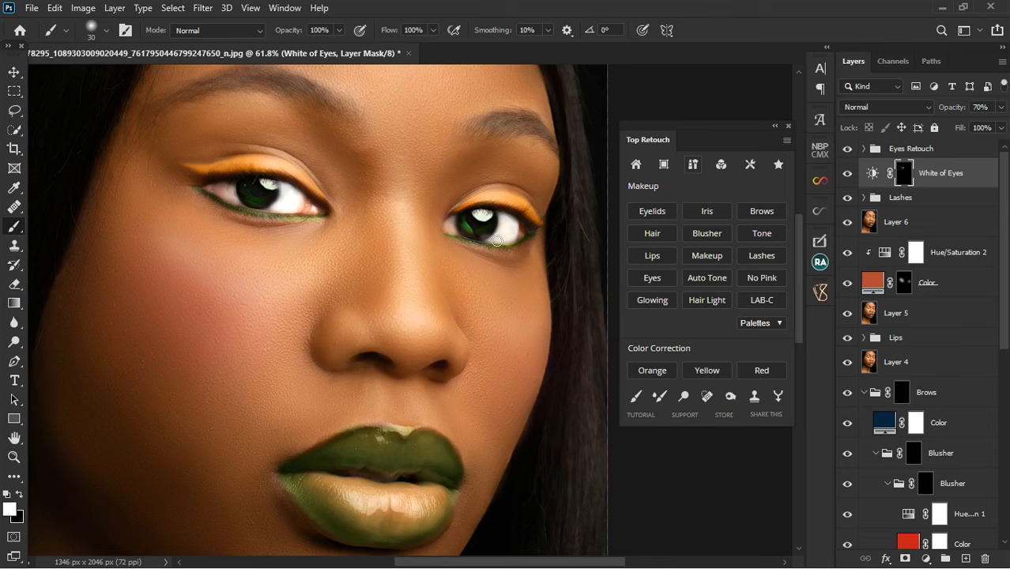
drag(496, 241, 514, 229)
scroll(353, 250, down, 2)
scroll(517, 177, up, 1)
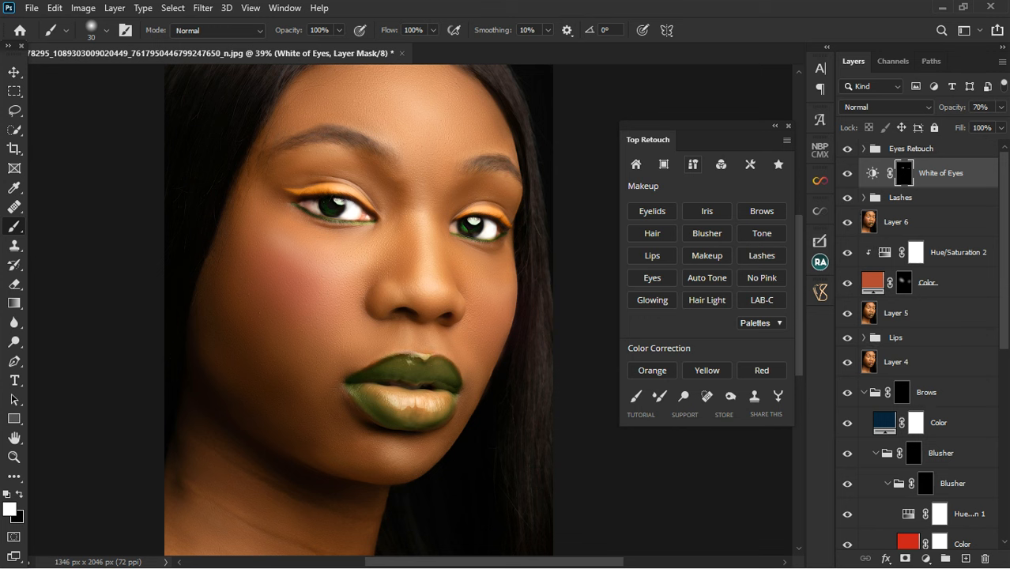
Expand the Eyes Retouch group and brush white over the eyes on the Color Improvement mask
click(869, 199)
click(869, 199)
click(866, 155)
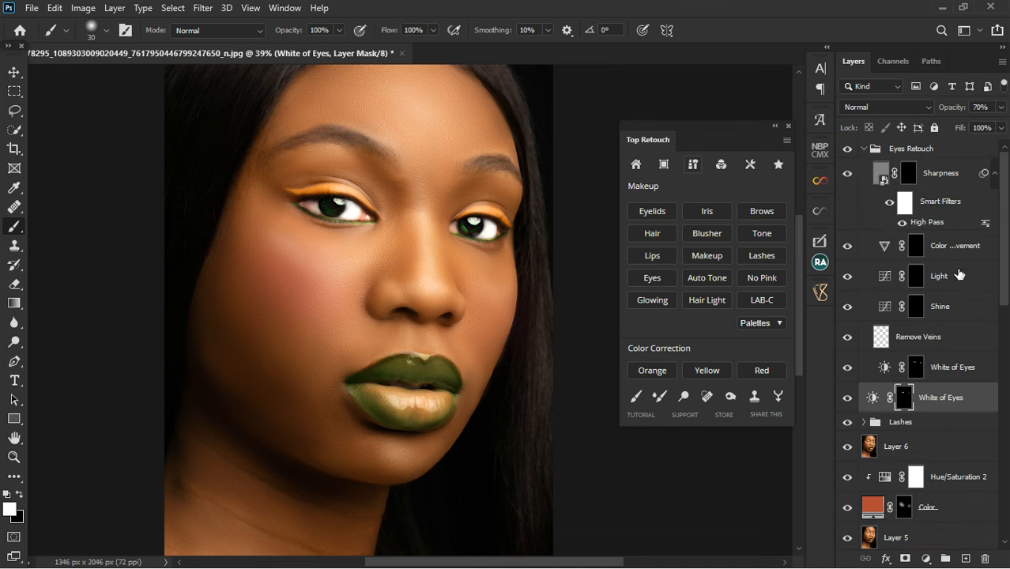
click(920, 278)
key(alt+bracketright)
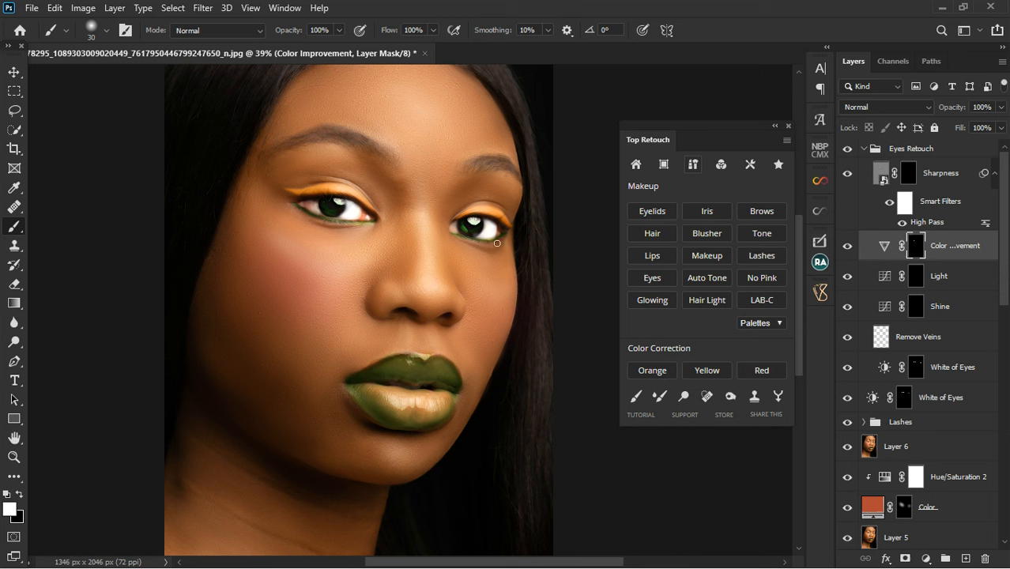
Brush white over both eyes on the Shine mask and reduce the Shine layer's opacity to 67%
click(915, 277)
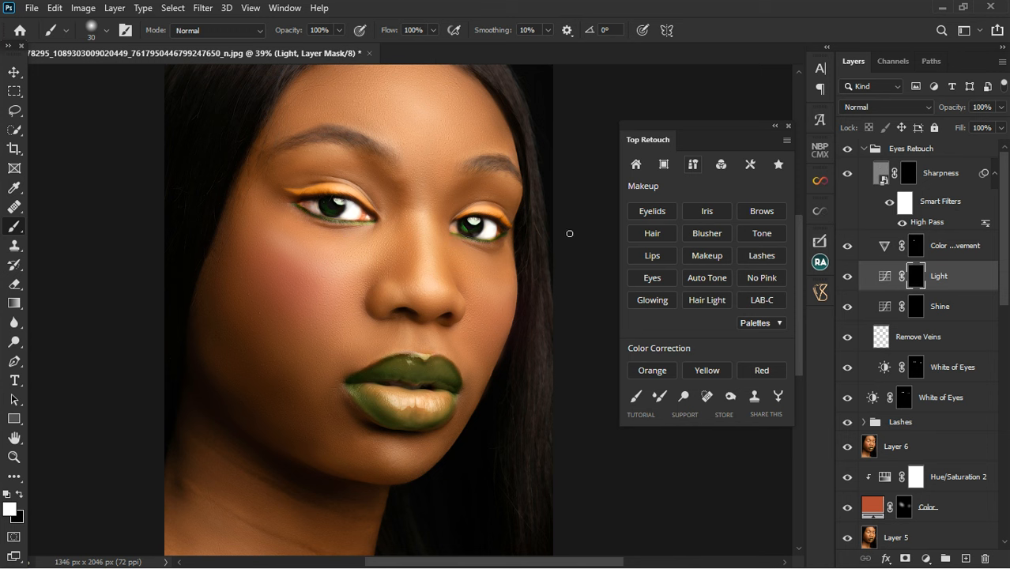
click(915, 307)
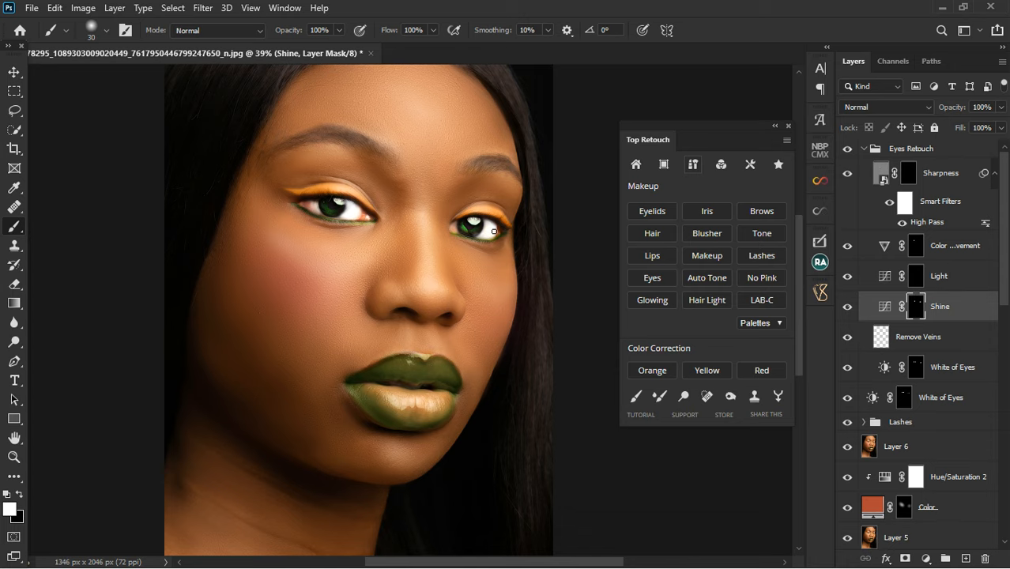
scroll(494, 231, down, 5)
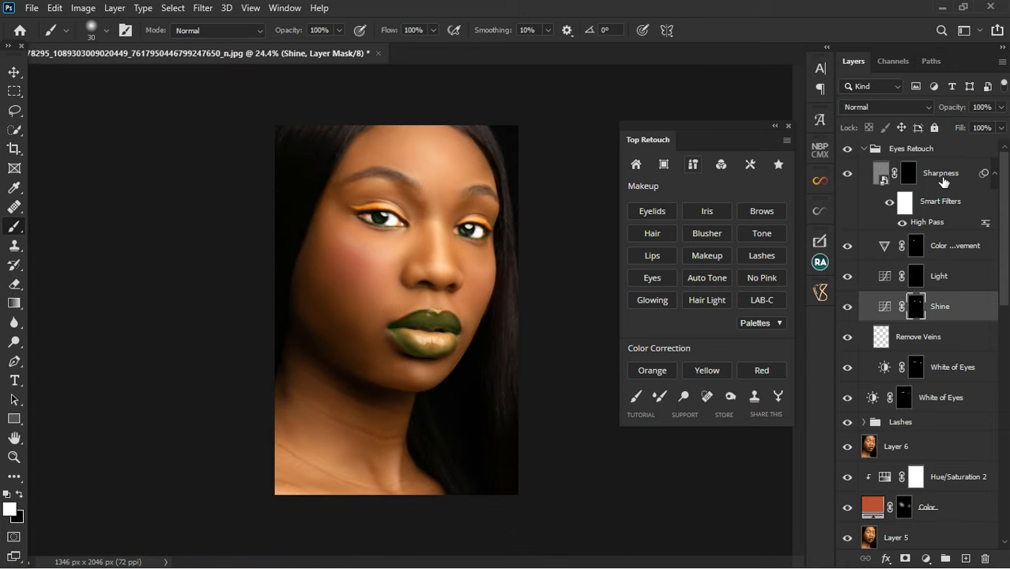
click(1000, 106)
drag(1001, 124, 978, 124)
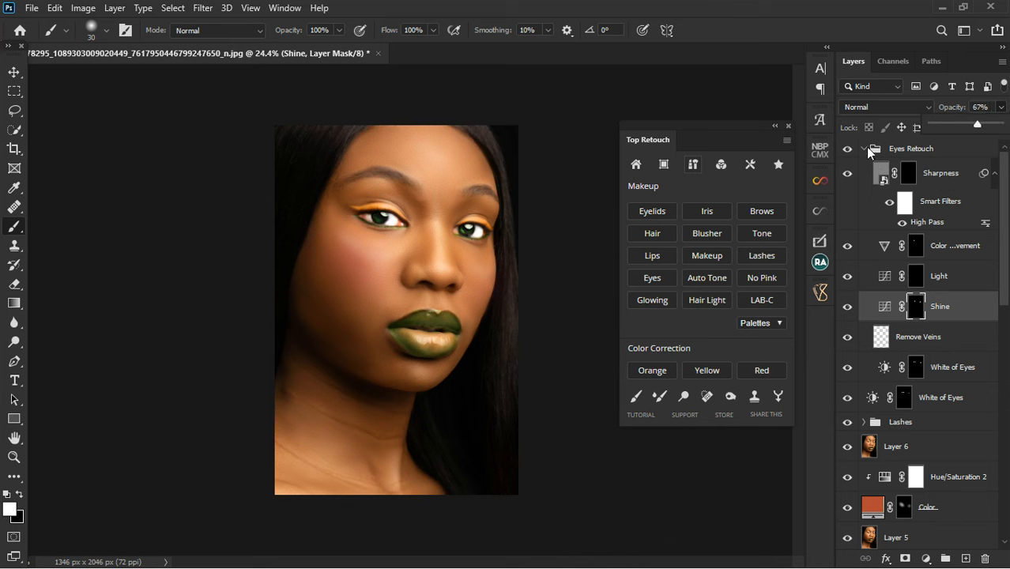
Collapse the Eyes Retouch group and run the Hair Light makeup effect
click(864, 149)
click(865, 149)
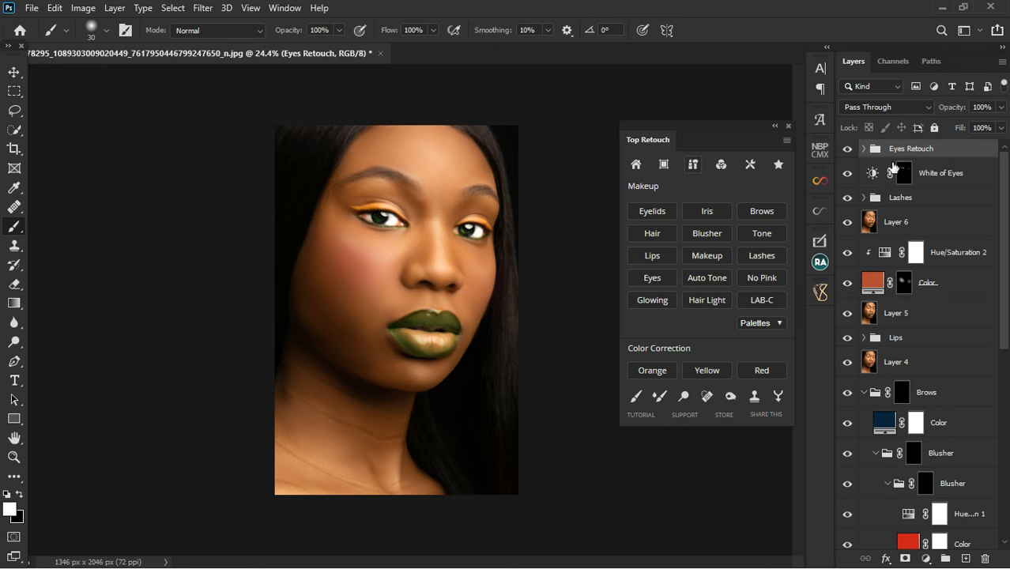
click(694, 302)
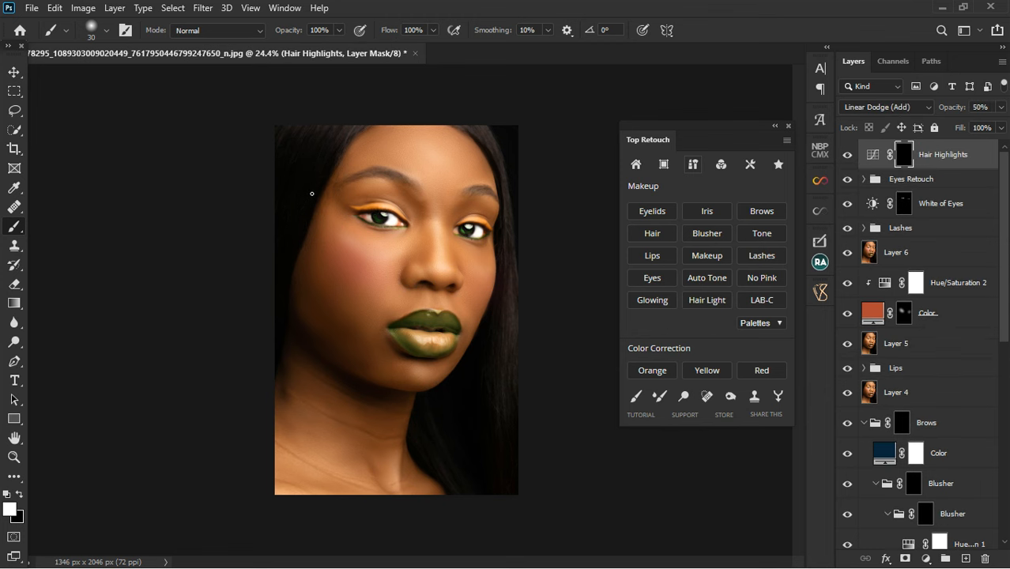
Paint white over the hair on both sides of the face on the Hair Highlights mask with an 80-pixel soft brush
key(ctrl+plus)
key(ctrl+minus)
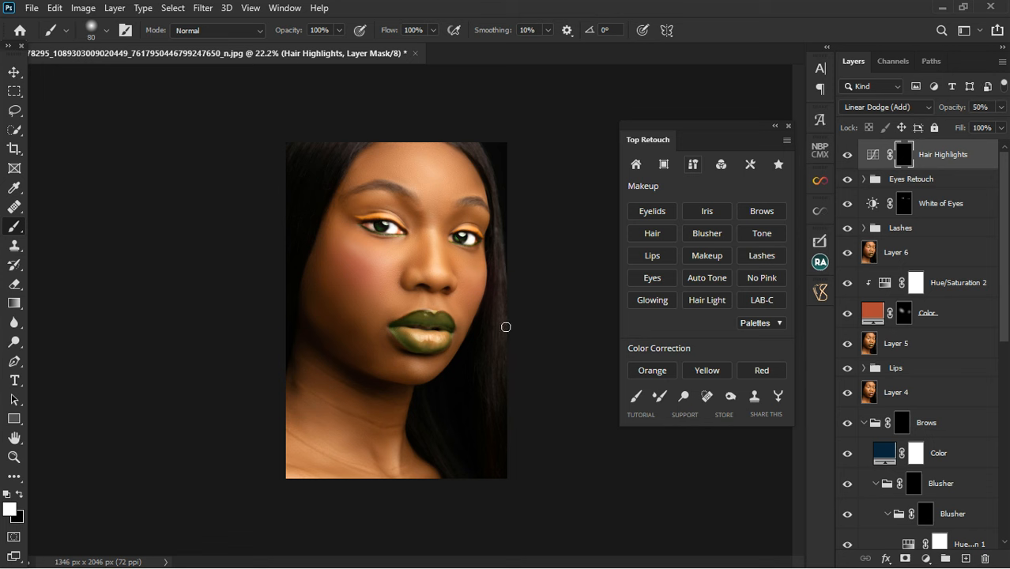
key(bracketright)
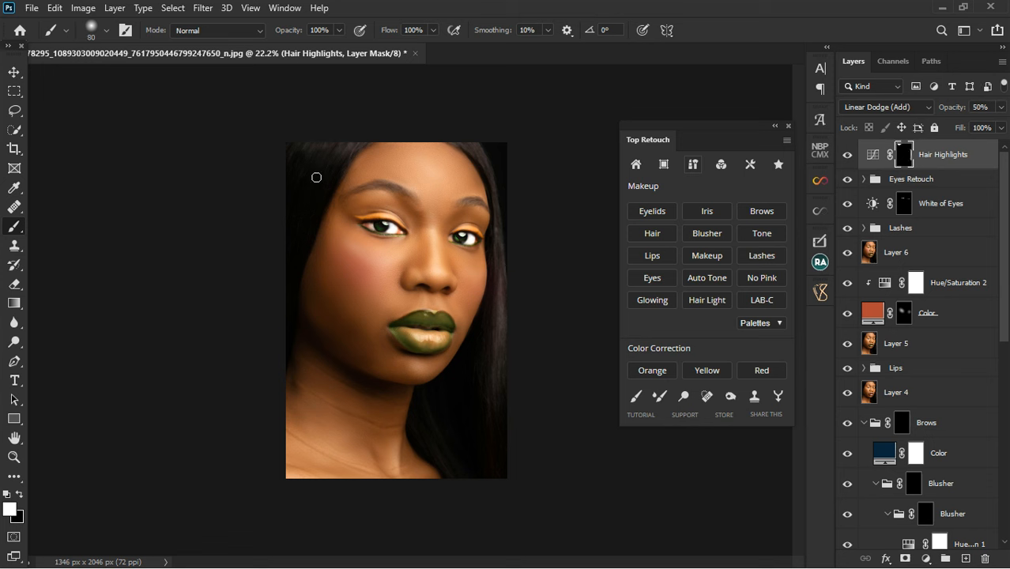
mouse_move(477, 148)
mouse_down()
mouse_move(496, 182)
mouse_move(498, 236)
mouse_up()
scroll(408, 193, up, 2)
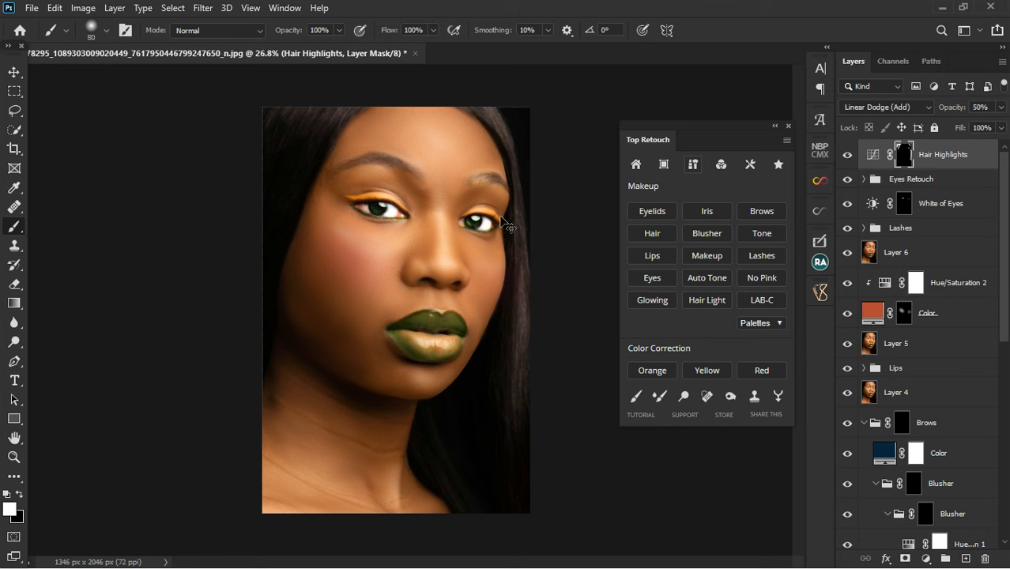
key(ctrl+z)
Run the Glowing makeup effect and start brushing white along the jaw and cheek on the Paint on mask group's mask
click(651, 300)
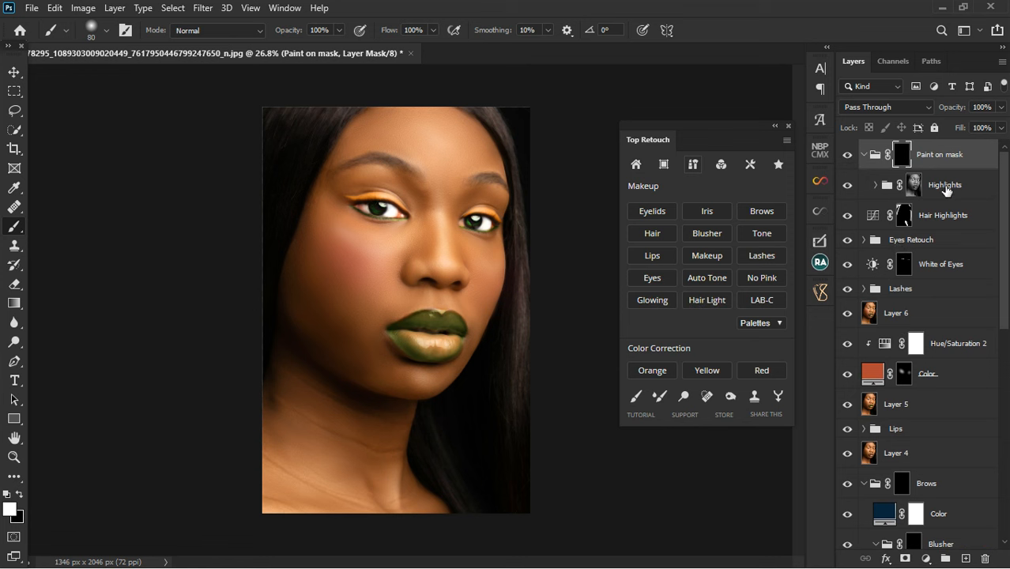
click(849, 155)
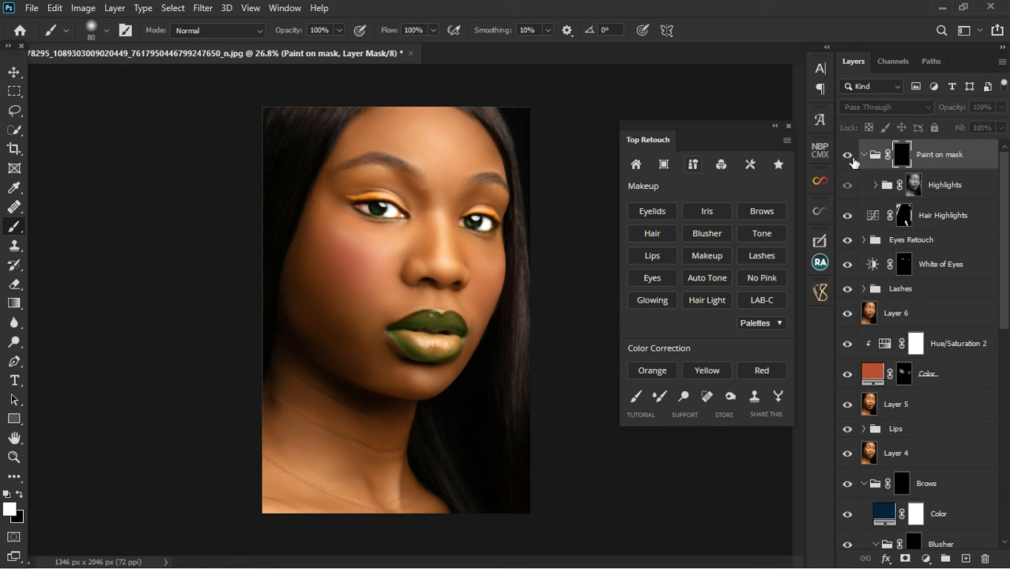
click(851, 157)
drag(302, 299, 364, 354)
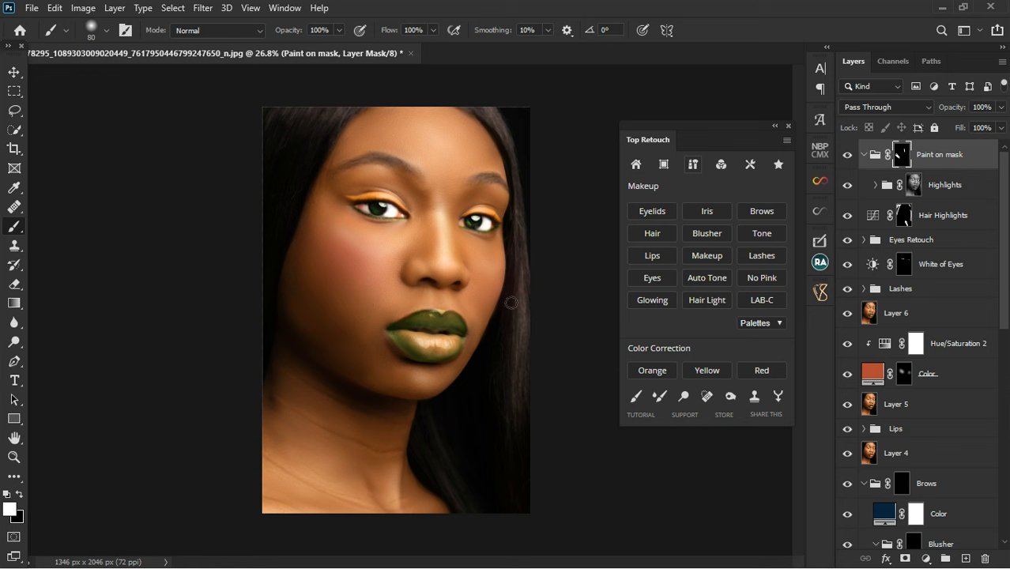
key(ctrl+z)
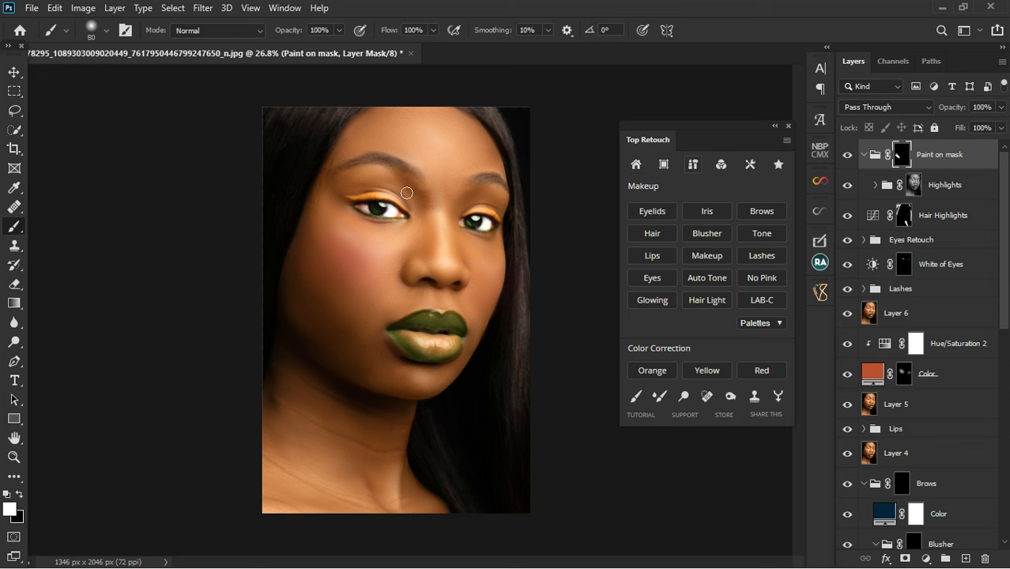
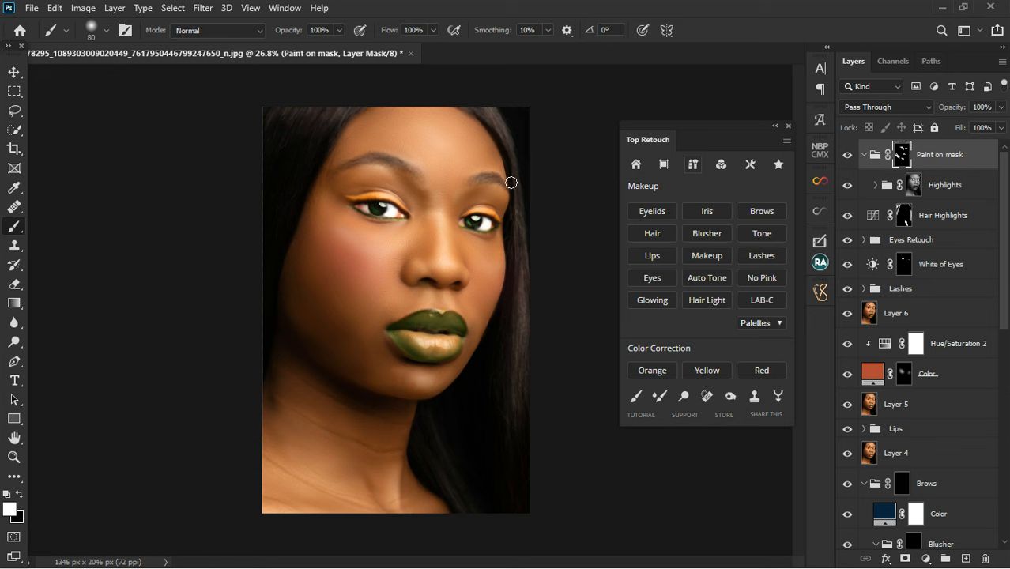
Brush white highlights across the cheekbone under the eye and along the shoulder on the Paint on mask group's mask
scroll(384, 196, down, 2)
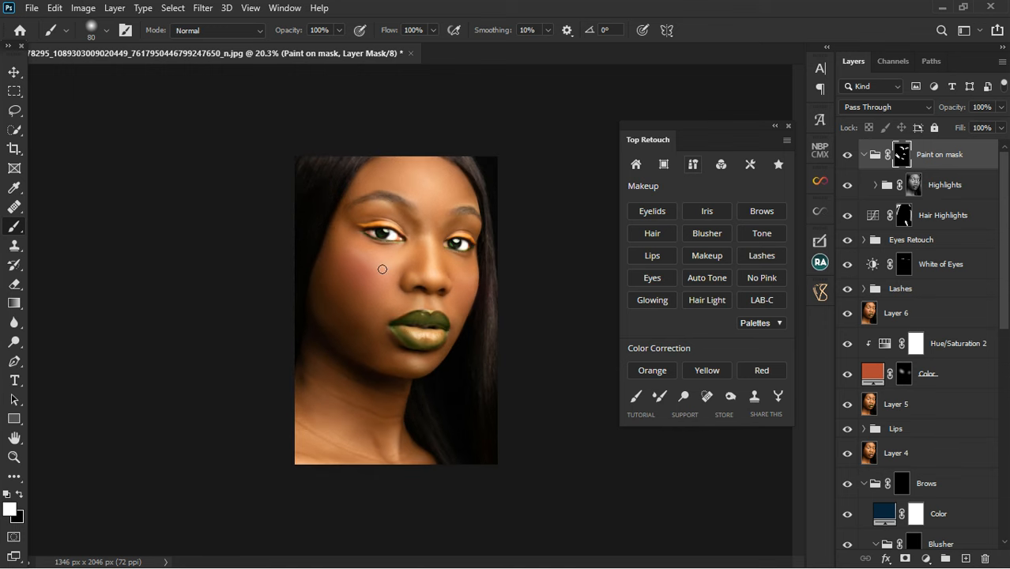
drag(353, 249, 396, 276)
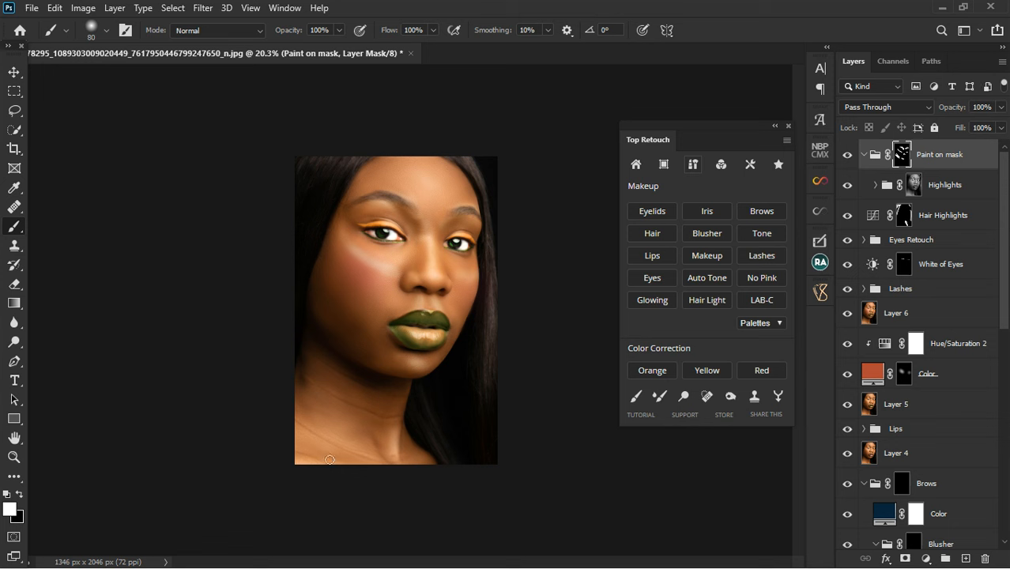
drag(359, 458, 364, 458)
drag(305, 464, 333, 474)
Expand the Highlights group inside Paint on mask and raise the feather of its Curves layer's mask
click(864, 156)
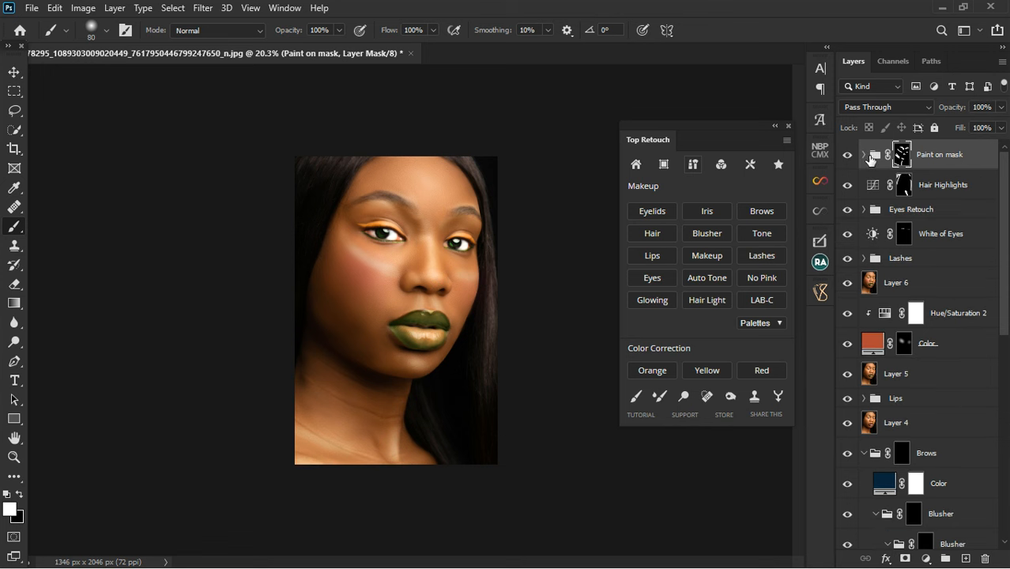
click(865, 155)
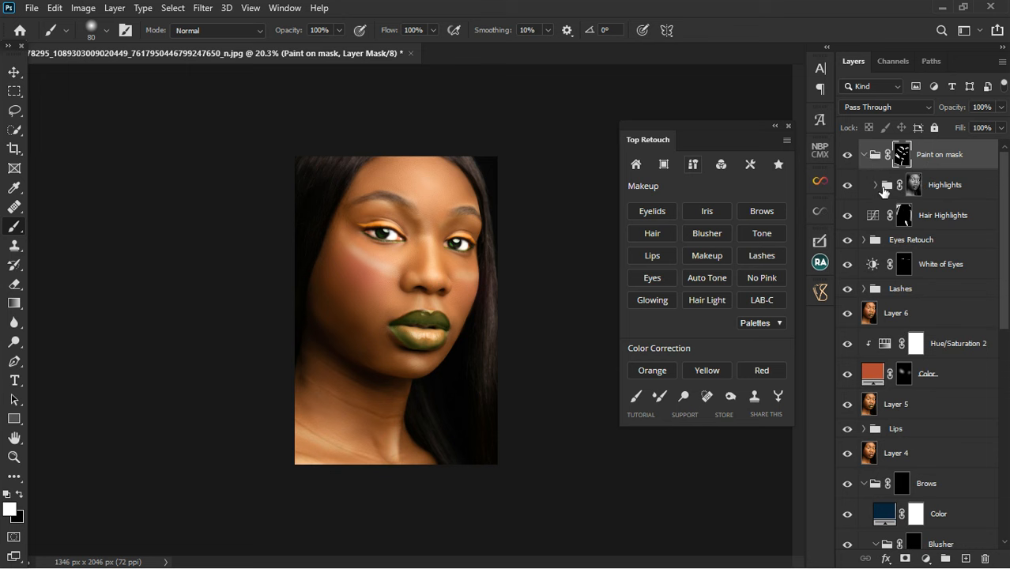
click(877, 186)
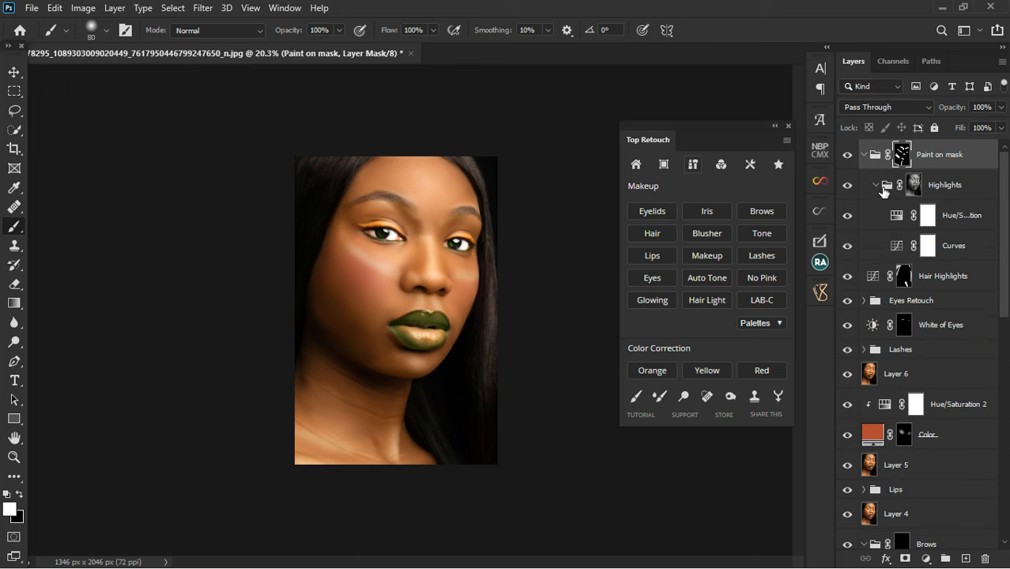
click(903, 252)
double_click(903, 251)
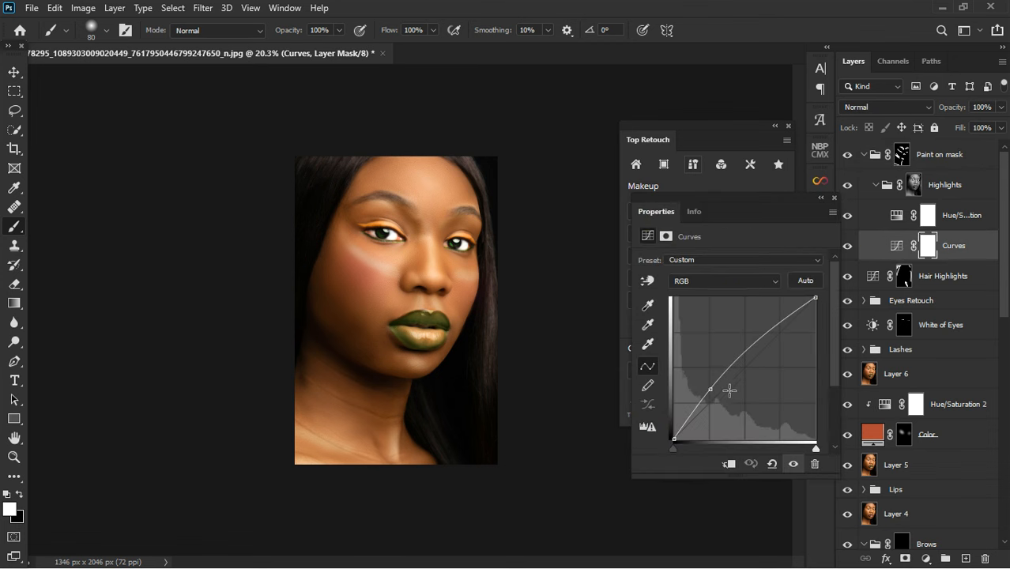
click(999, 127)
mouse_move(999, 127)
mouse_down()
mouse_move(973, 126)
mouse_move(1004, 132)
mouse_up()
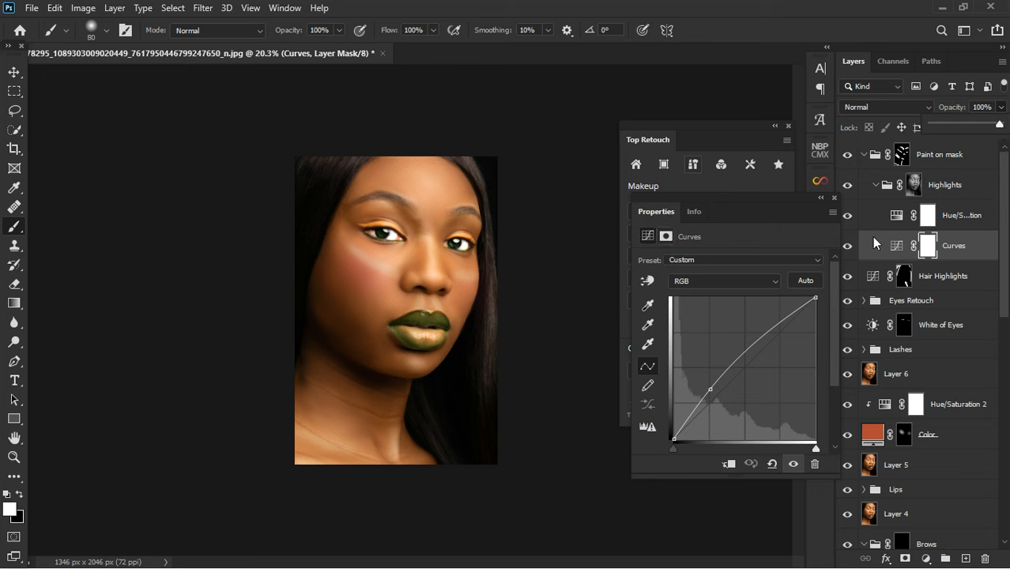
click(666, 237)
click(665, 237)
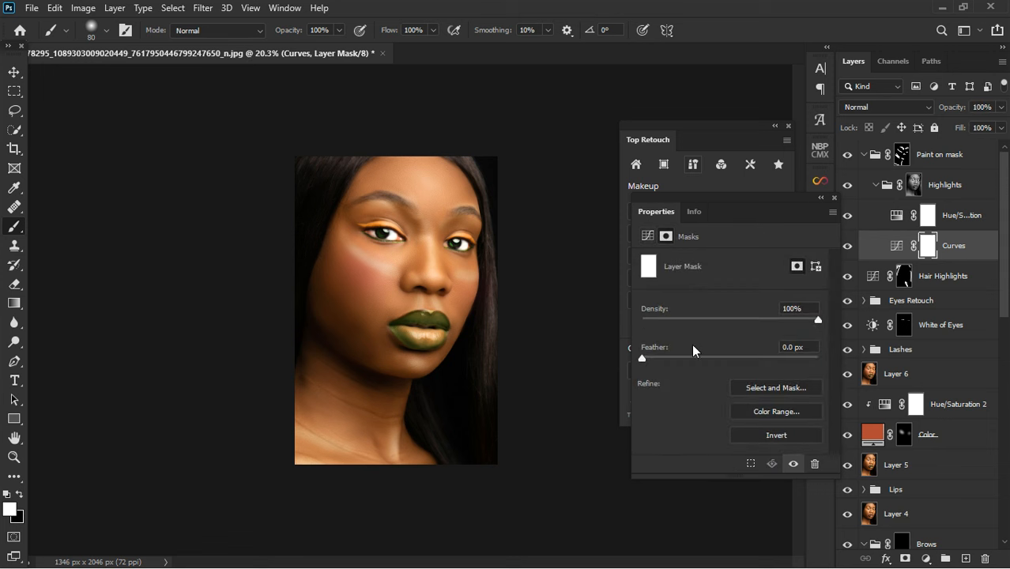
drag(640, 360, 754, 360)
click(835, 198)
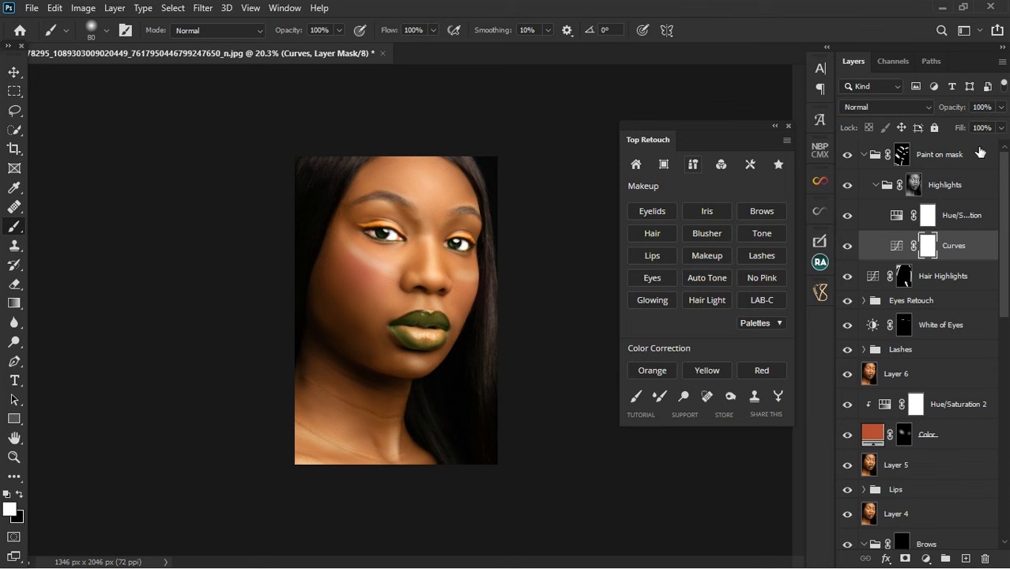
Soften the Paint on mask group's mask with a Gaussian Blur of 45.6 pixels radius
click(901, 162)
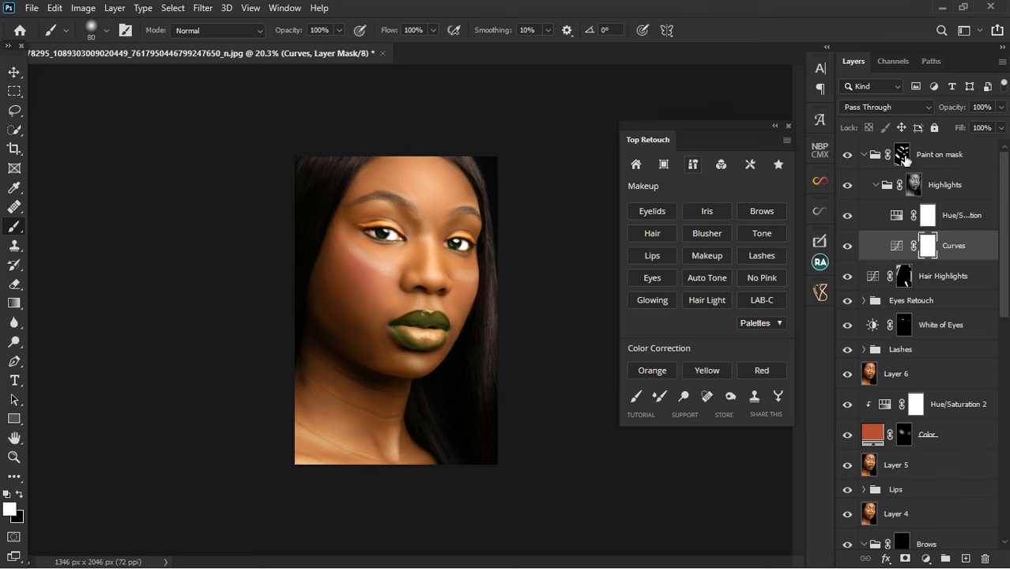
click(203, 9)
mouse_move(214, 175)
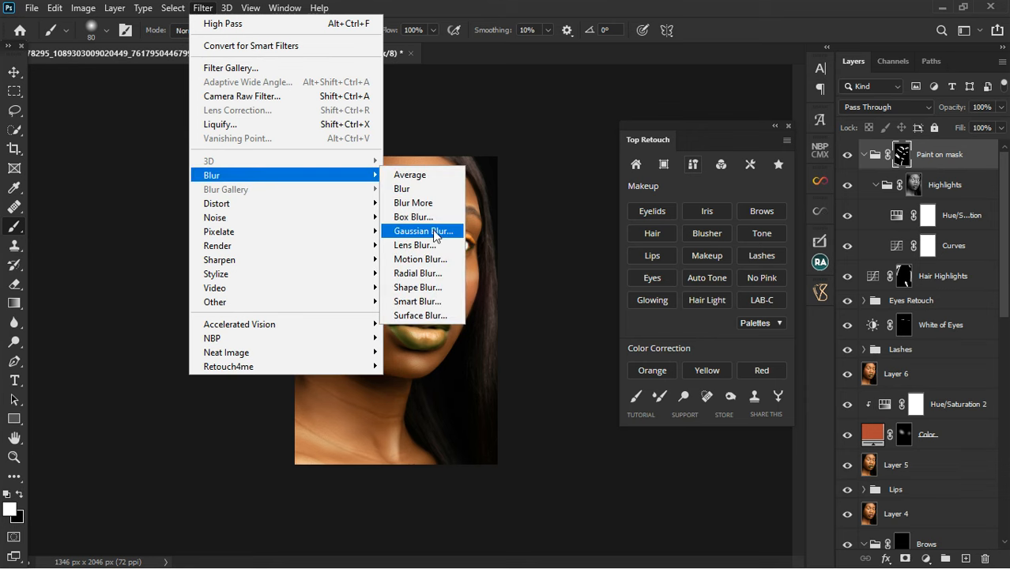
click(433, 235)
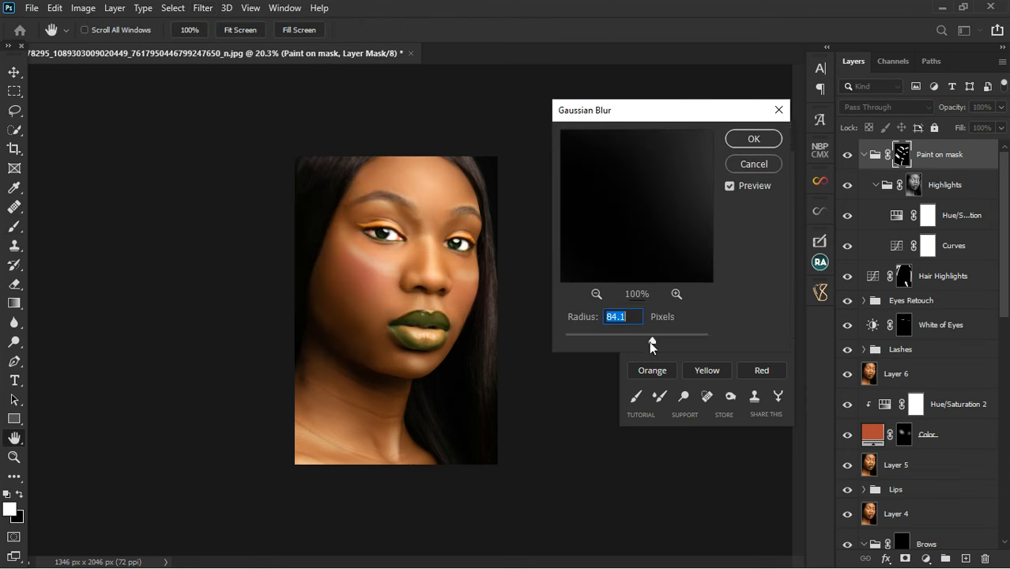
drag(656, 338, 632, 342)
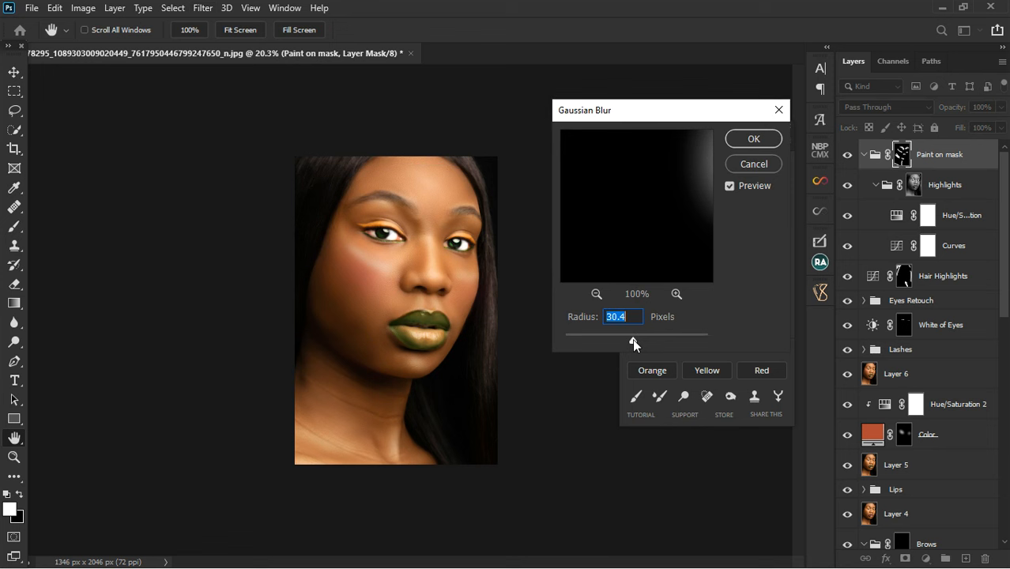
drag(633, 338, 641, 339)
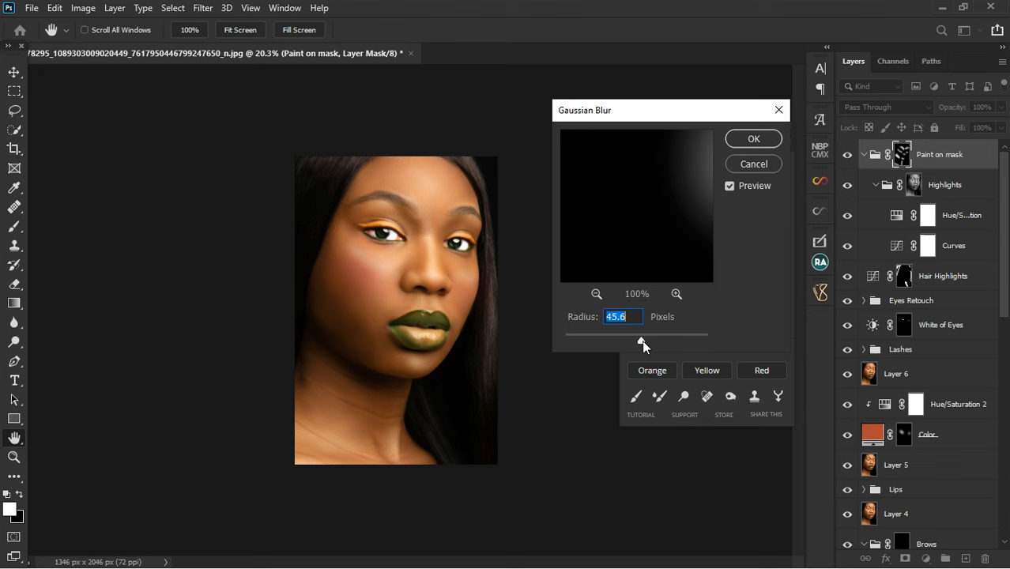
click(753, 141)
key(b)
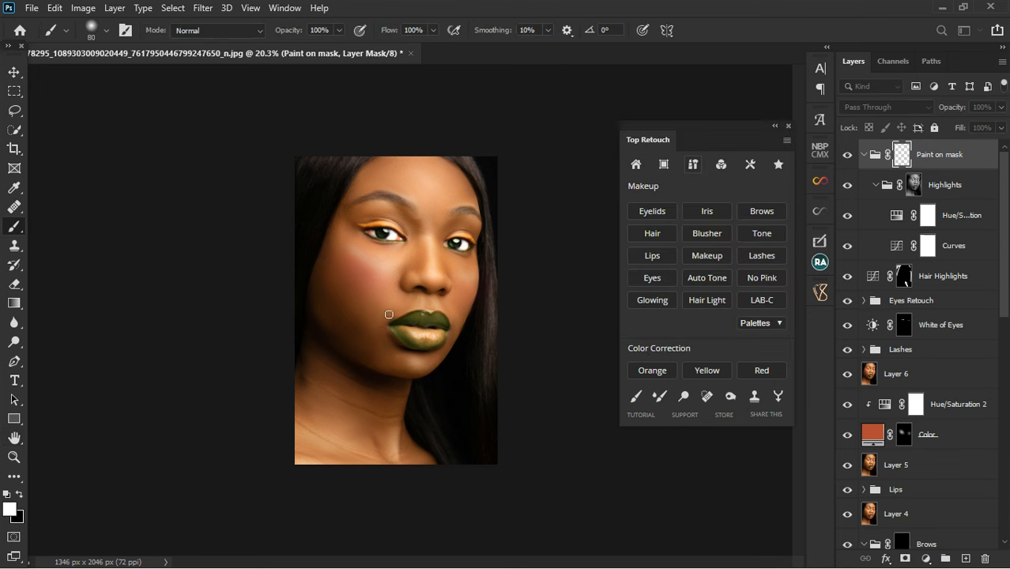
scroll(389, 315, down, 3)
scroll(391, 308, up, 2)
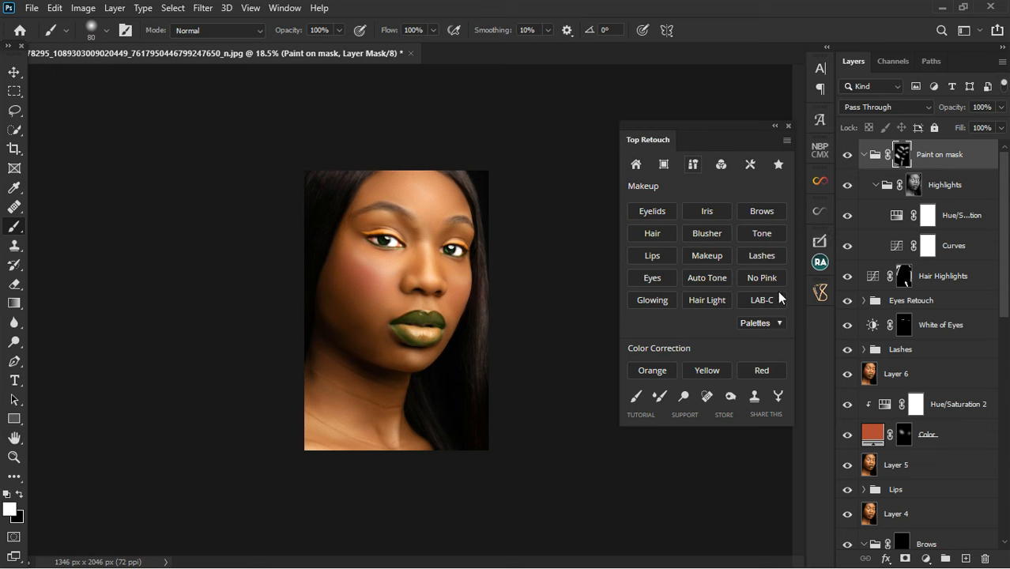
Apply the Airy 1 color preset from Collection 1 in Soft Light mode and collapse the Airy 1 group
click(721, 164)
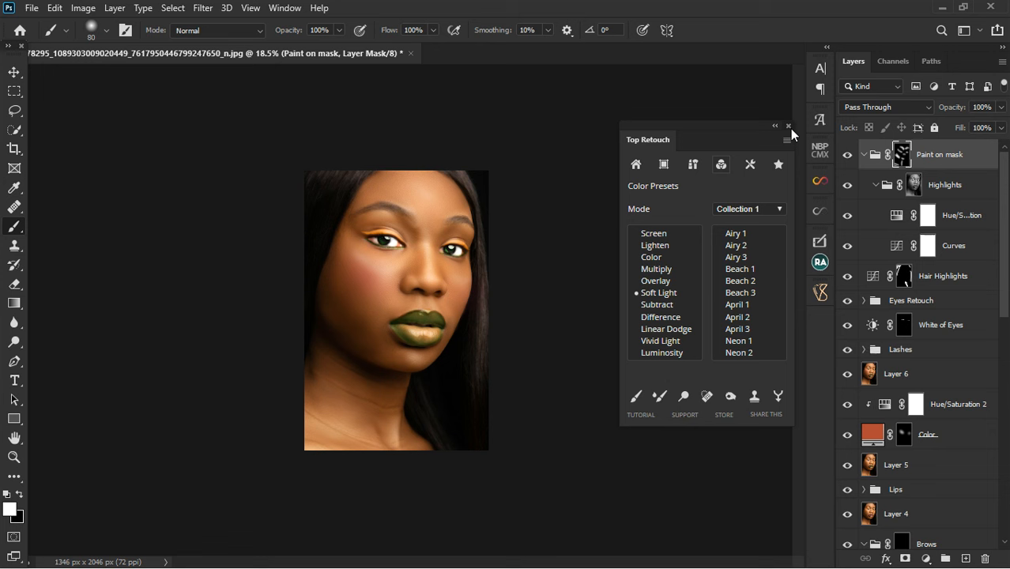
click(736, 234)
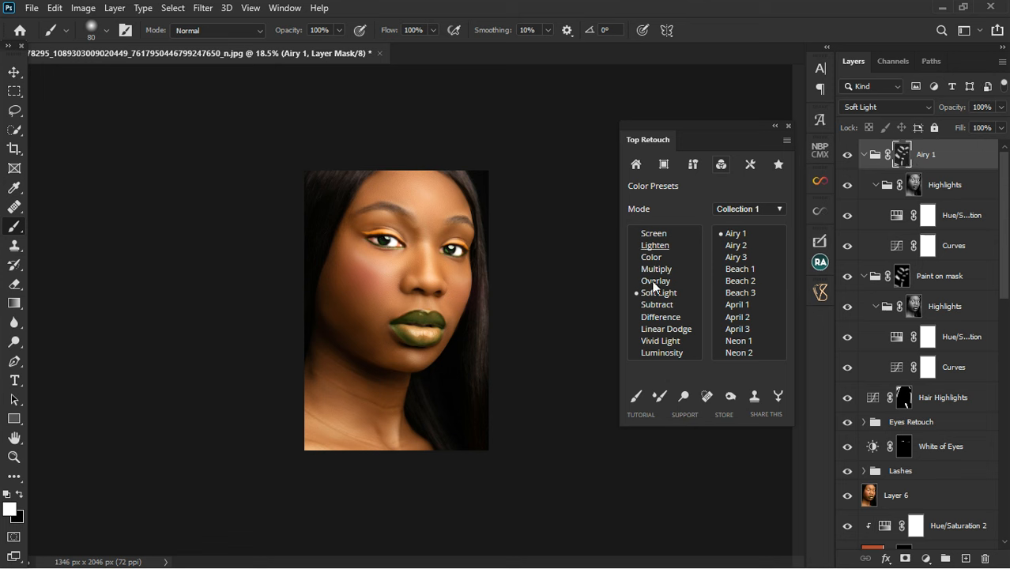
click(873, 159)
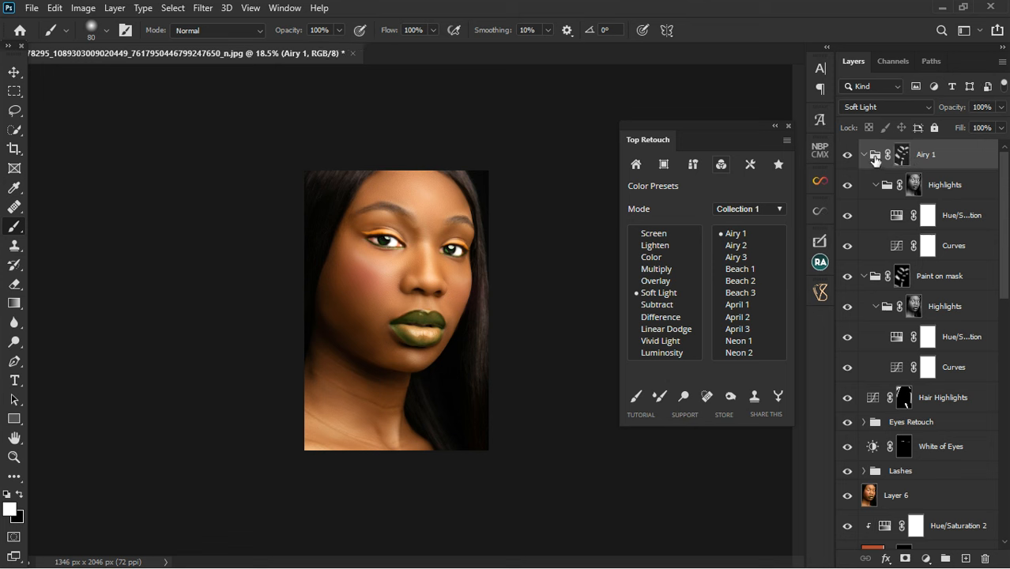
click(865, 155)
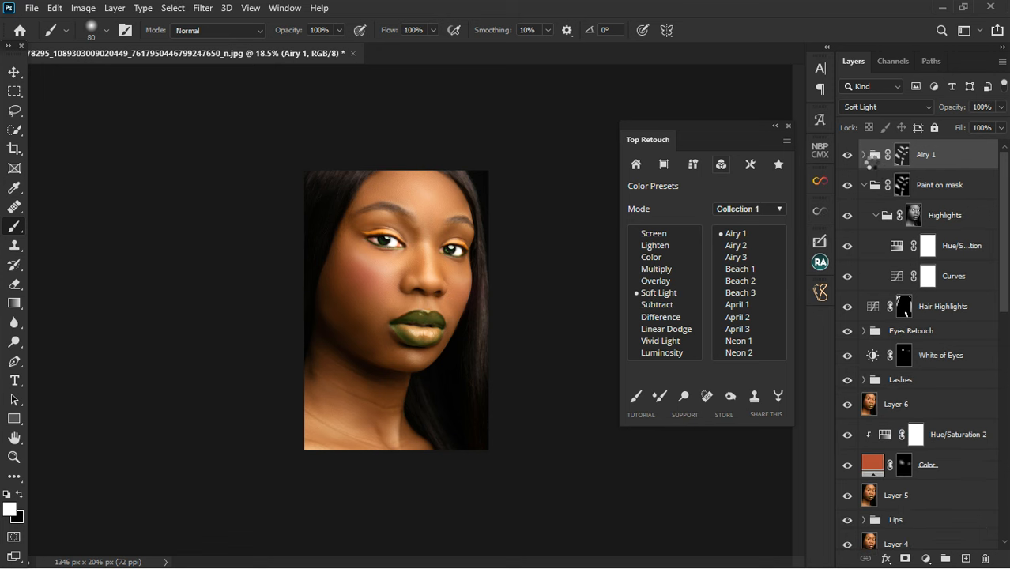
Stamp all visible layers into a new layer, then apply the Airy 3 color preset in Soft Light mode
key(ctrl+alt+shift+e)
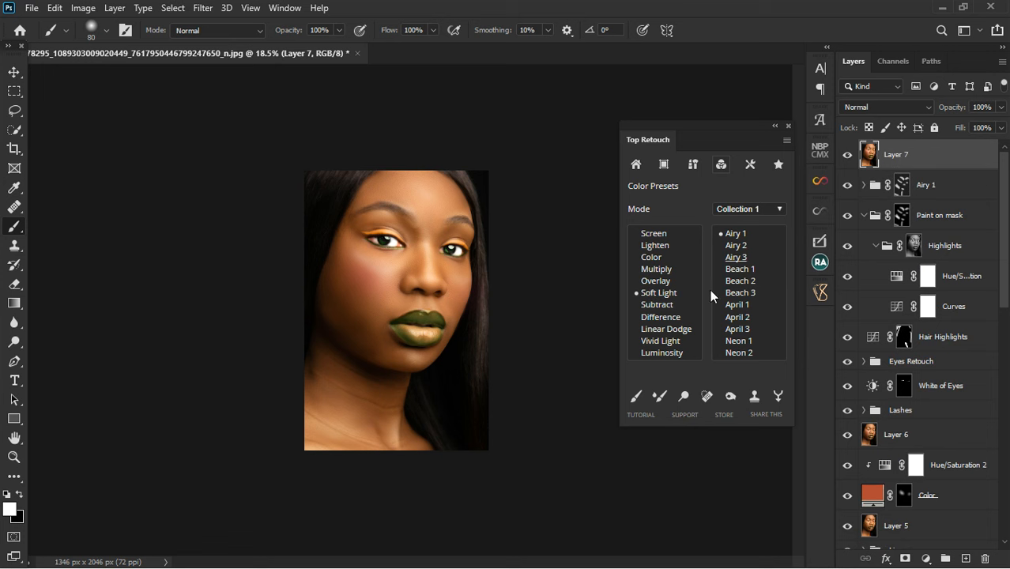
click(737, 257)
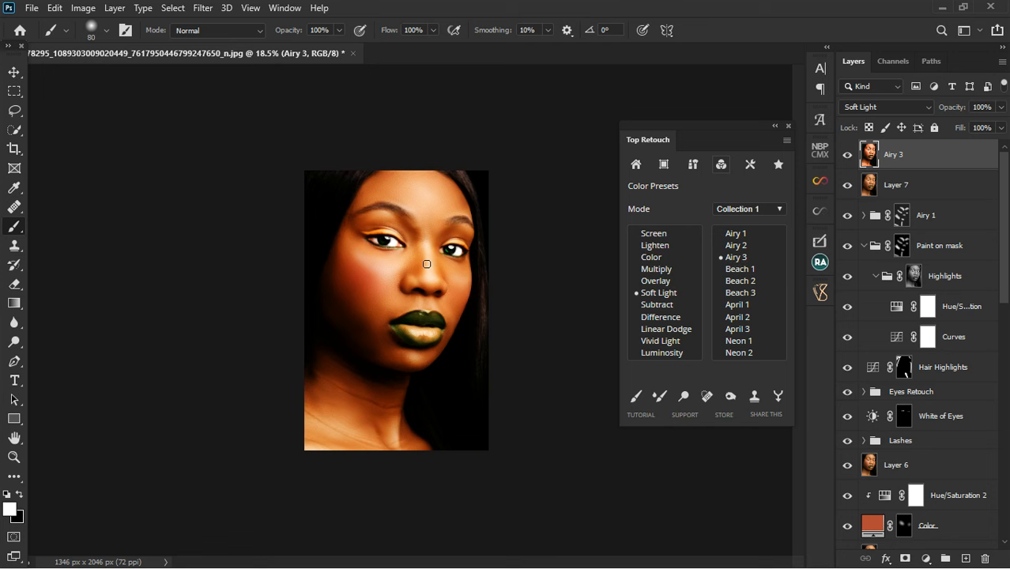
click(849, 155)
click(848, 156)
Reduce the Airy 3 layer's opacity to 10% and toggle its visibility to compare before and after
click(1000, 106)
drag(1002, 127, 936, 129)
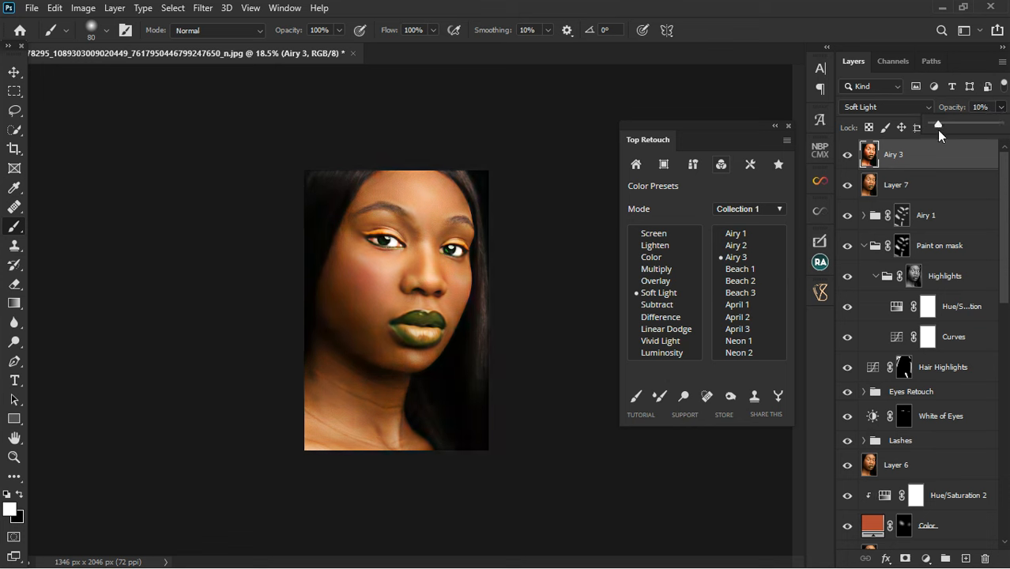
click(847, 155)
click(848, 155)
scroll(370, 326, up, 1)
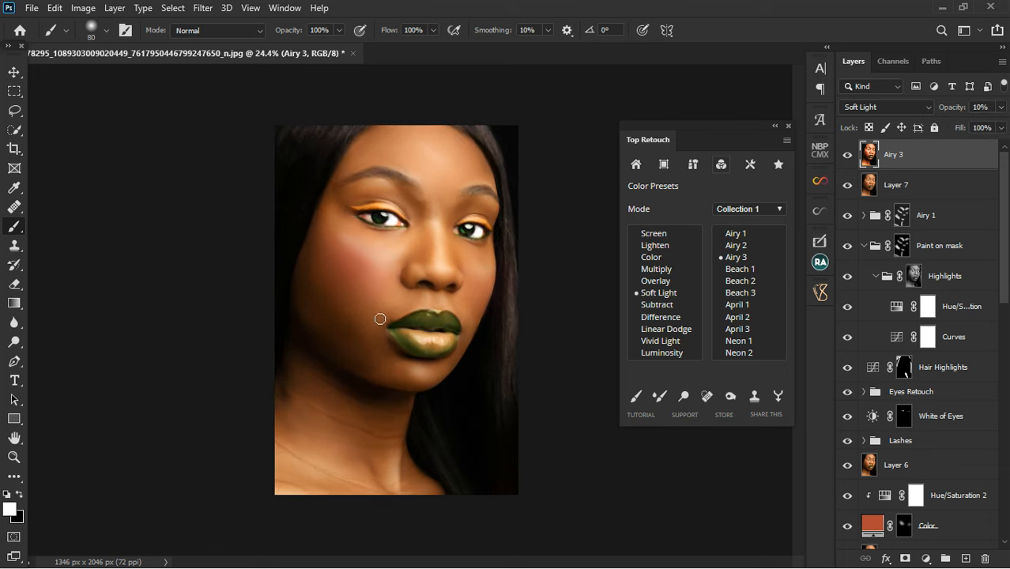
click(848, 156)
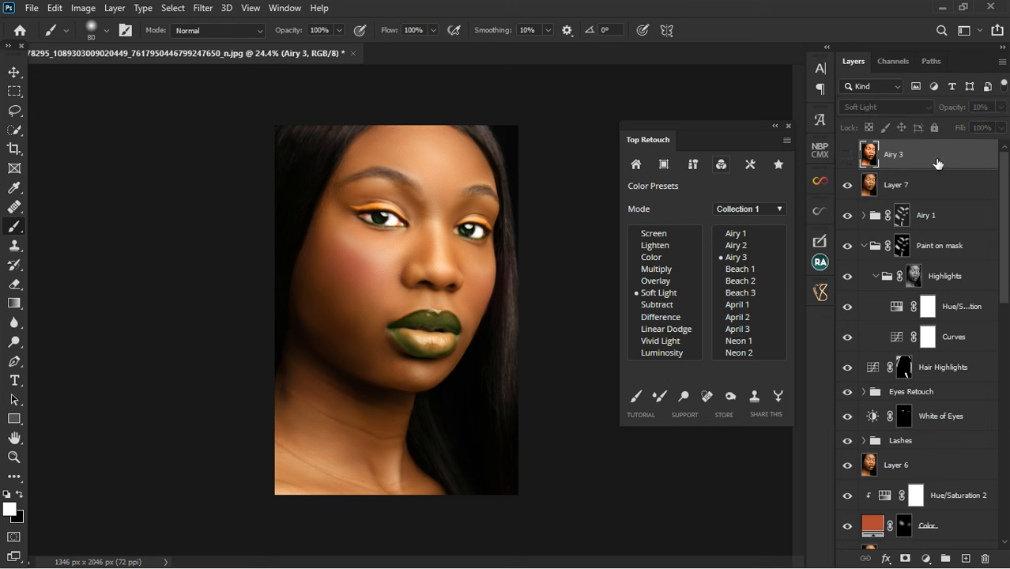
Delete the Airy 3 layer, and hide all layers except Layer 7 and the original Layer 0
key(Delete)
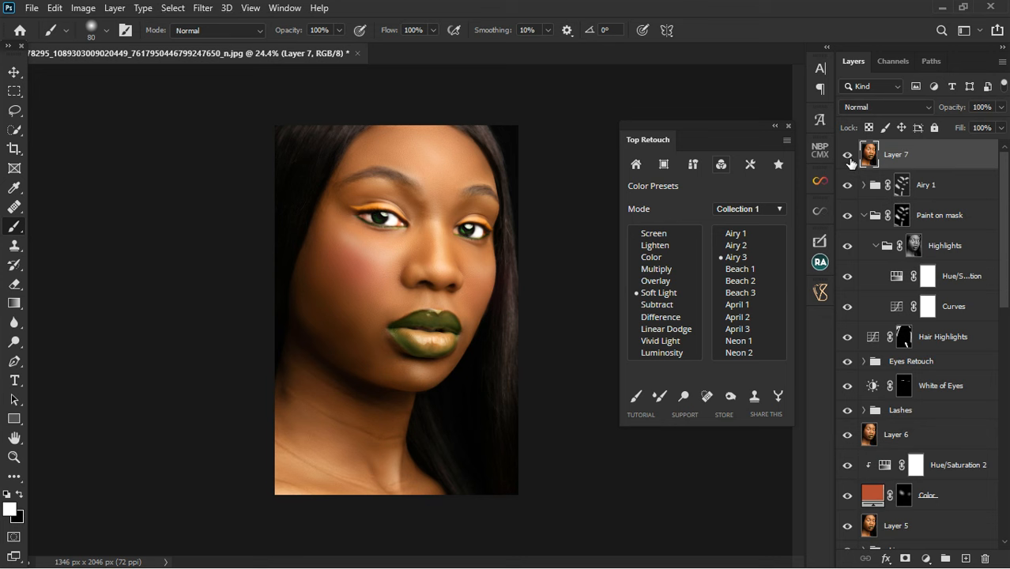
alt+click(847, 156)
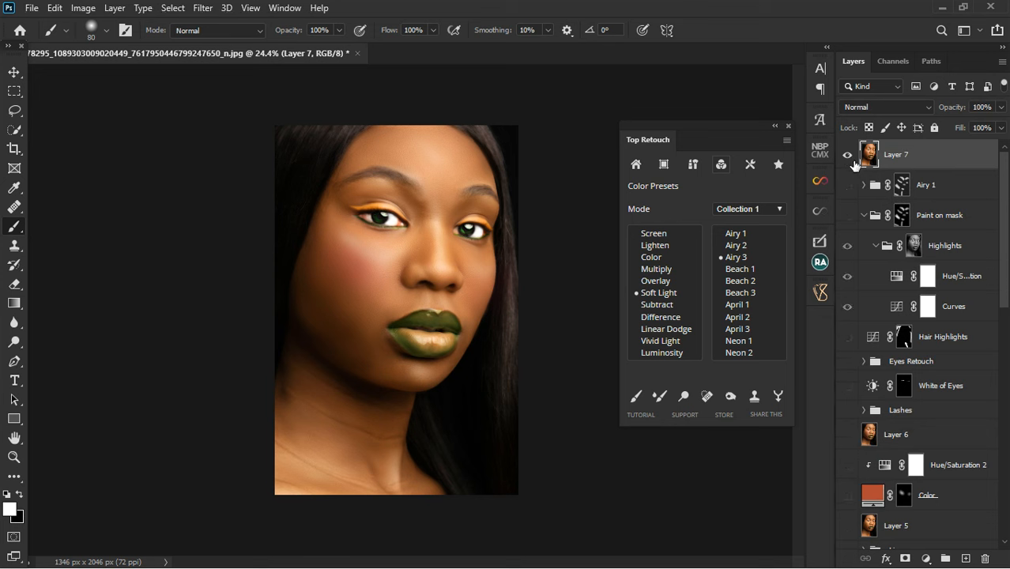
scroll(869, 379, down, 10)
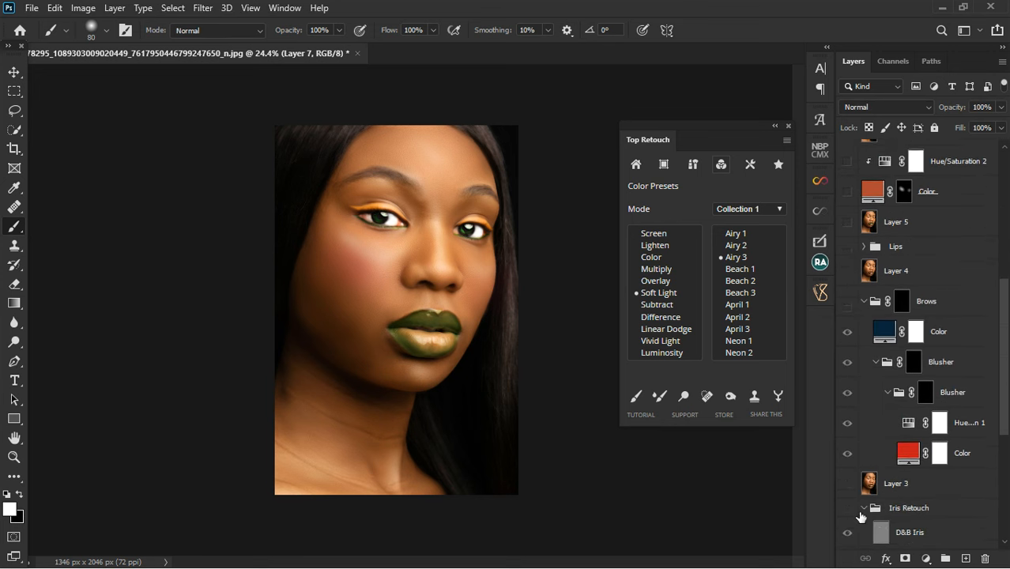
scroll(861, 517, down, 10)
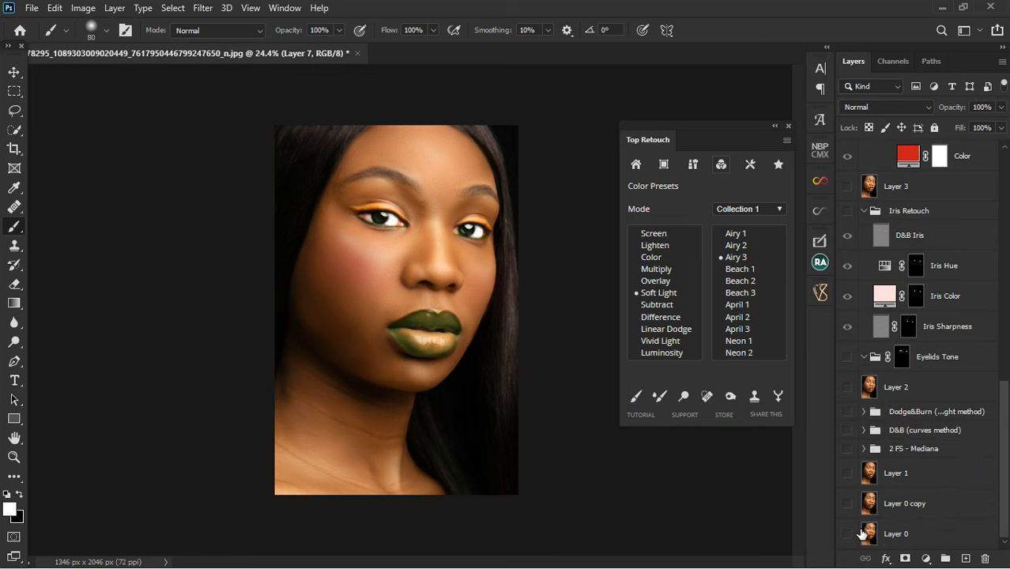
Toggle Layer 7's visibility to compare the retouched portrait with the original photo
scroll(885, 368, up, 3)
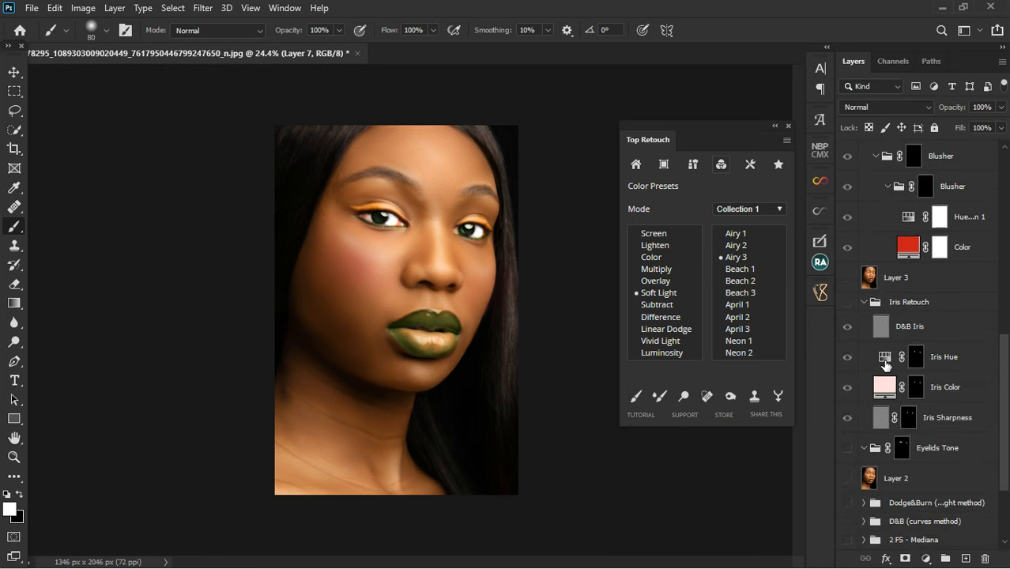
scroll(885, 364, up, 12)
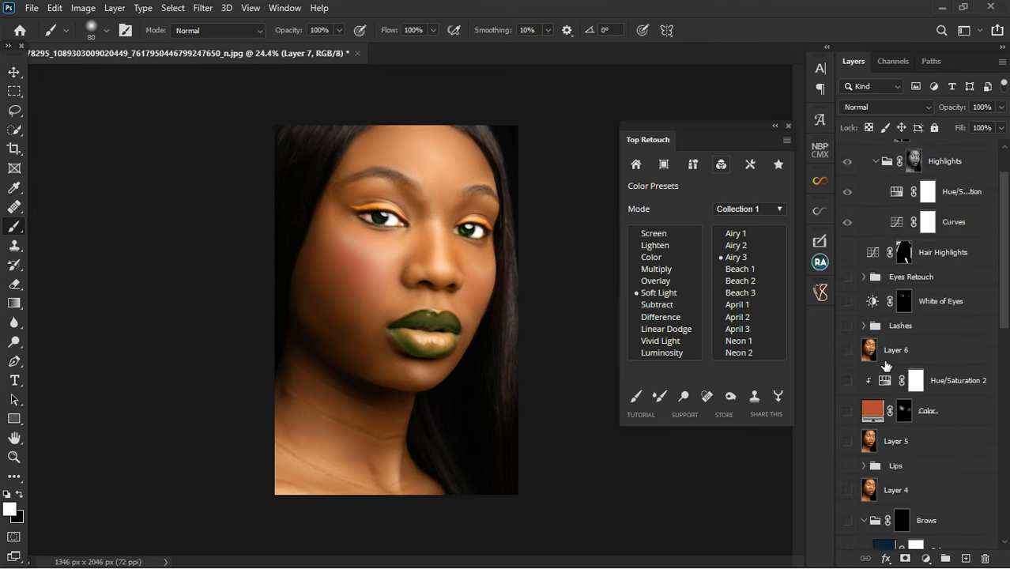
scroll(885, 365, up, 3)
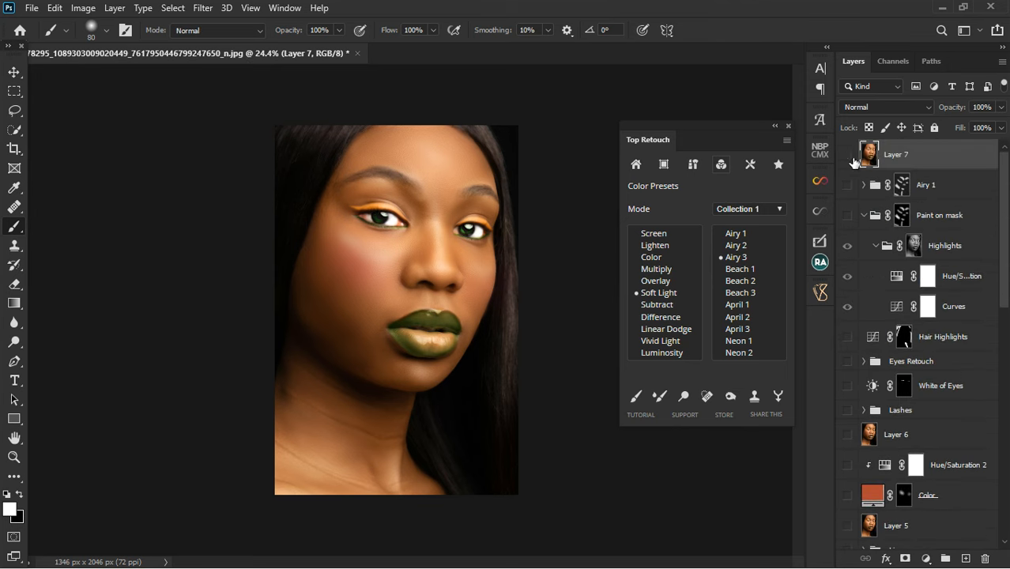
click(851, 156)
click(852, 160)
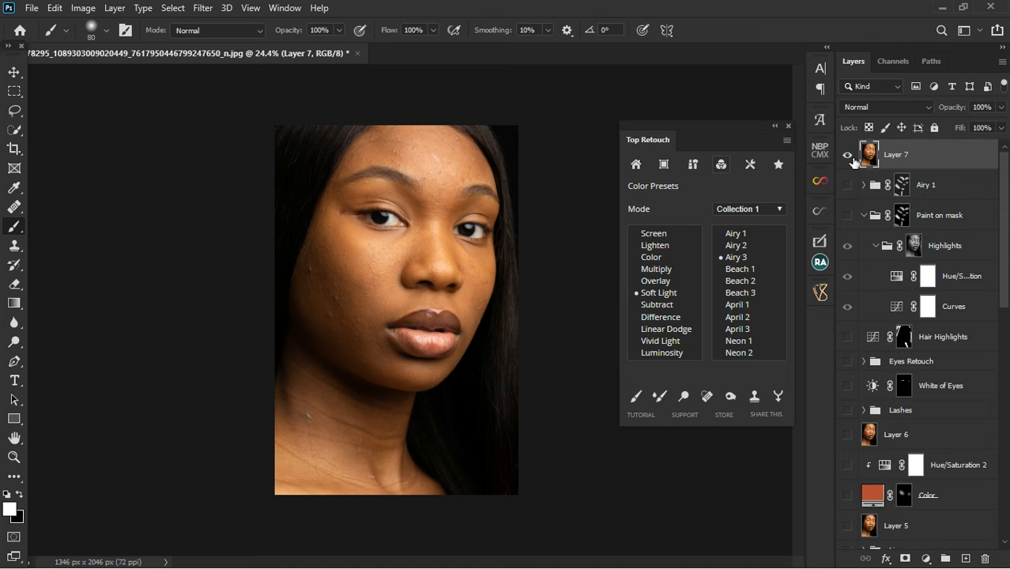
click(852, 158)
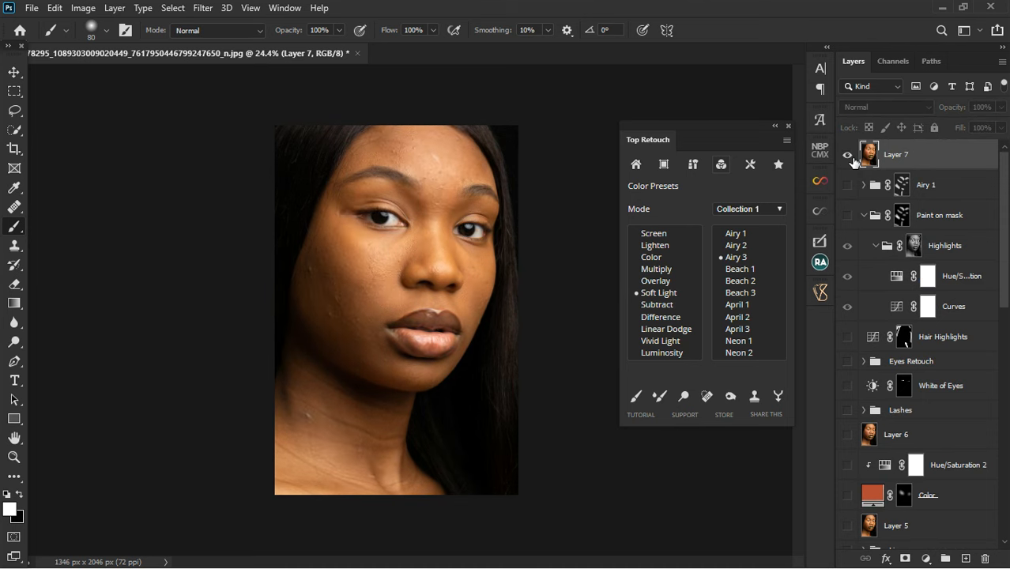
click(852, 159)
Try the Tone makeup effect above Layer 7, brushing it onto the forehead and changing its fill colour to #b57041
key(ctrl+plus)
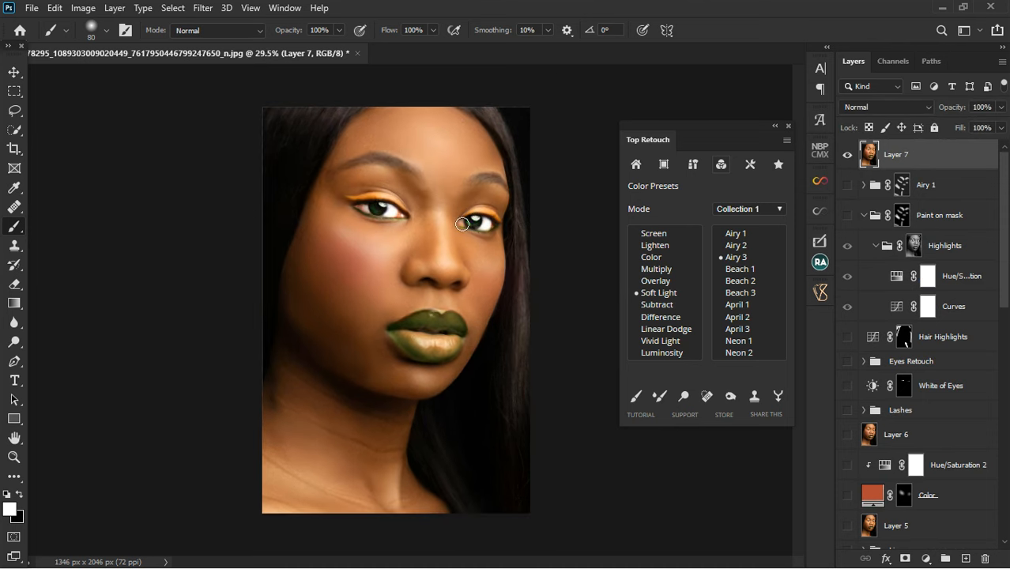
key(ctrl+plus)
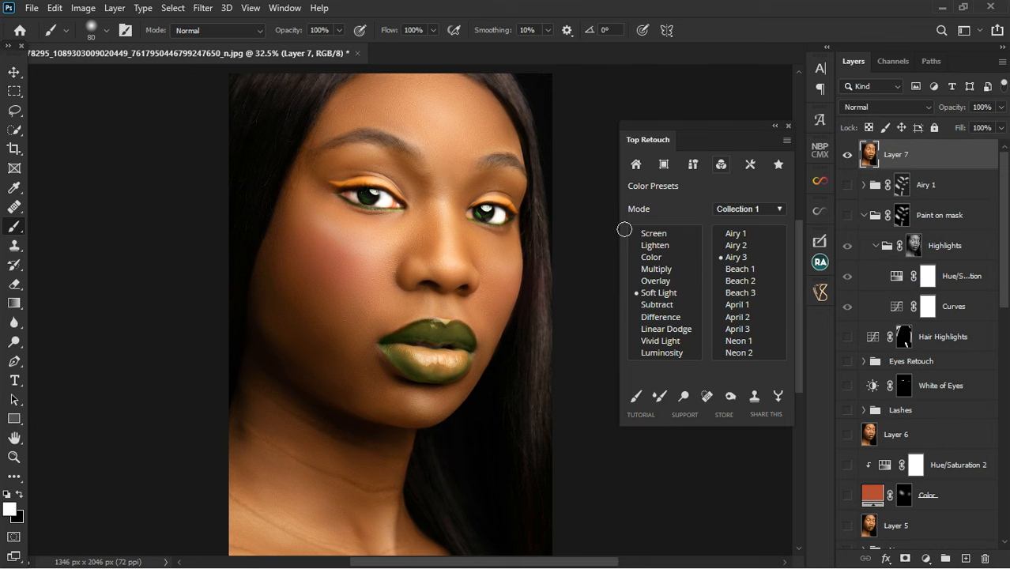
click(694, 167)
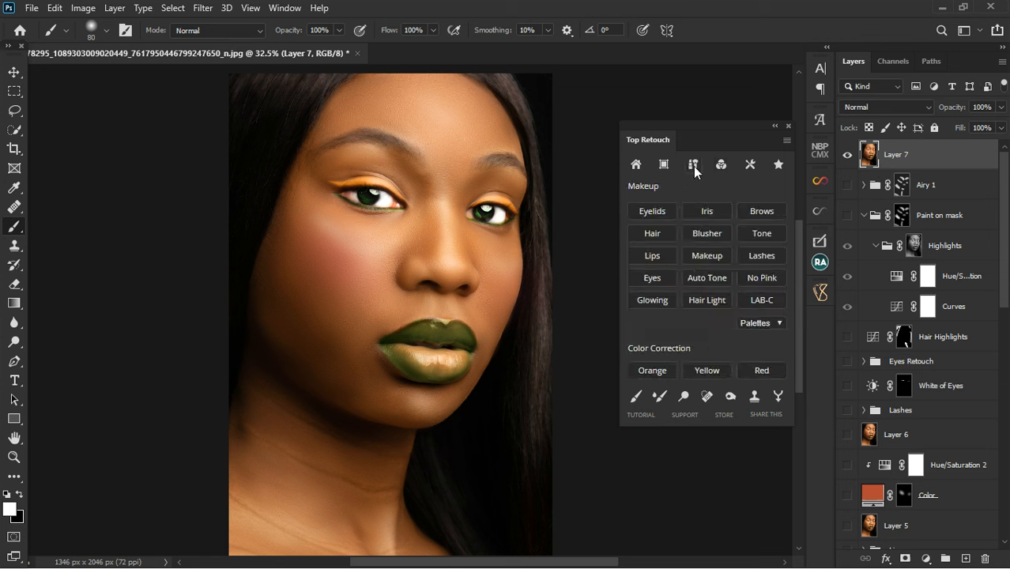
click(755, 233)
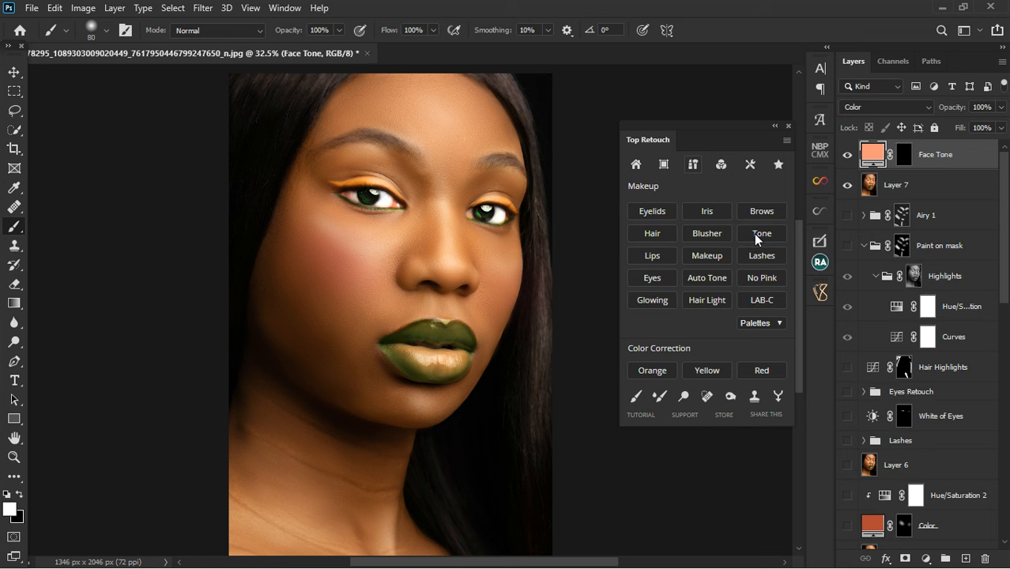
click(904, 161)
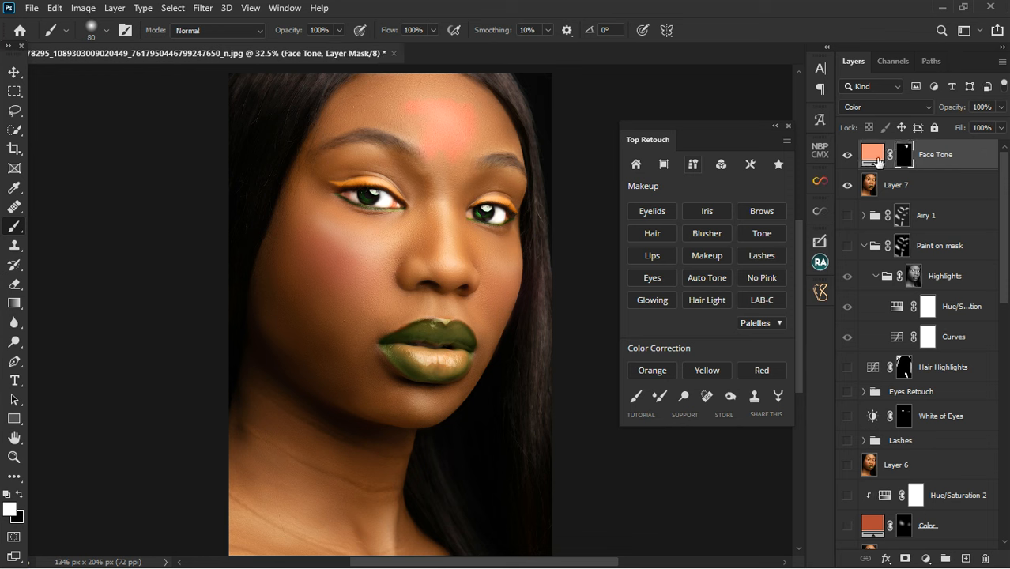
click(365, 174)
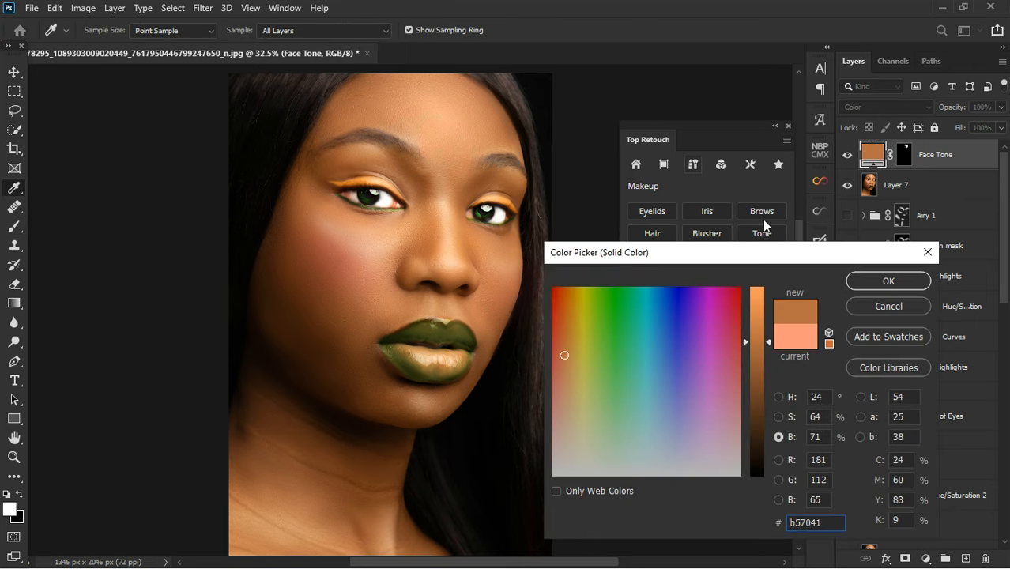
click(879, 282)
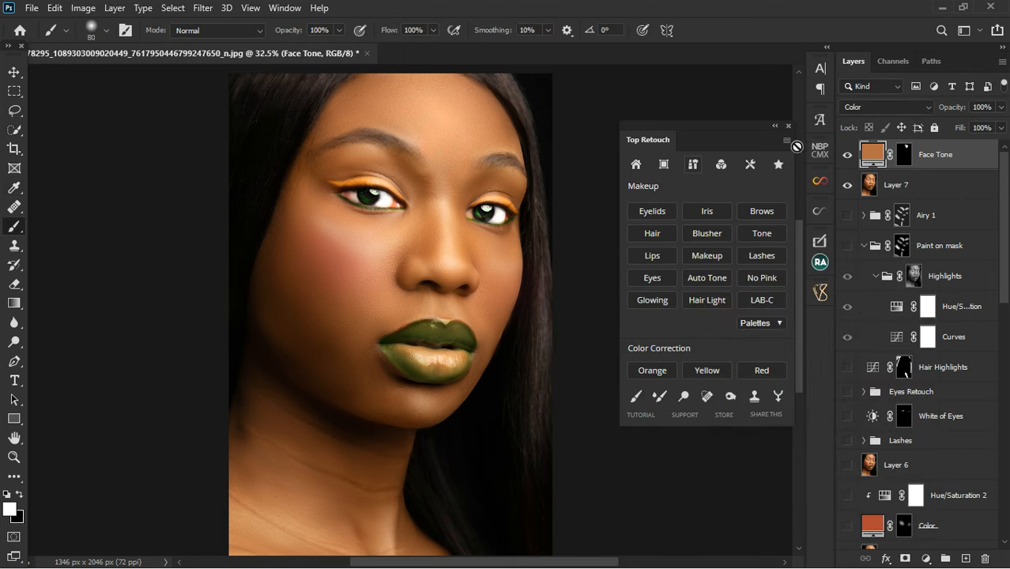
Paint the Face Tone mask over the nose and cheeks, compare with its visibility off, and delete the layer
click(903, 155)
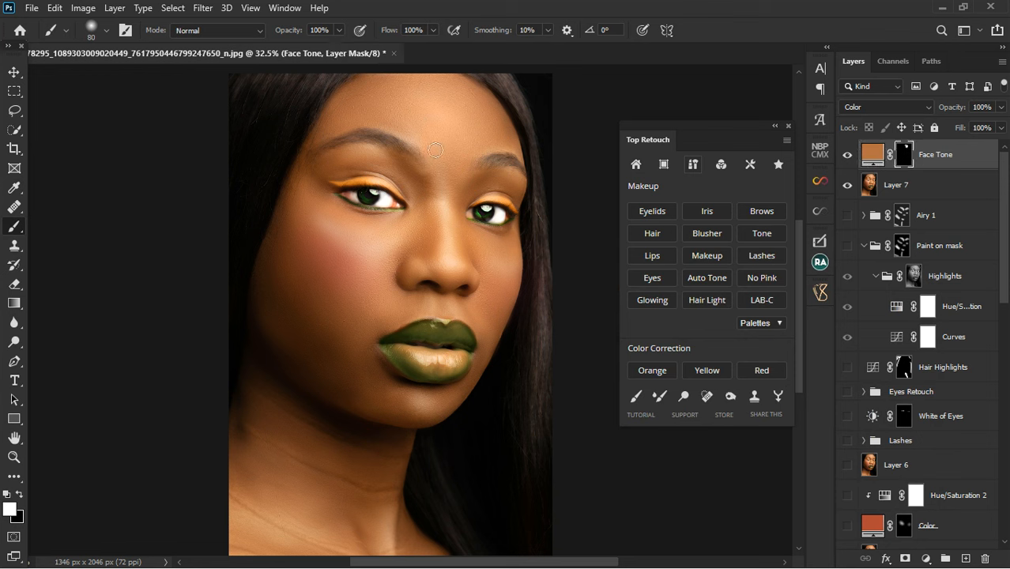
drag(443, 184, 446, 197)
mouse_move(492, 271)
mouse_down()
mouse_move(518, 276)
mouse_move(511, 269)
mouse_move(526, 268)
mouse_move(501, 286)
mouse_move(505, 318)
mouse_move(515, 298)
mouse_move(502, 342)
mouse_up()
mouse_move(328, 313)
mouse_down()
mouse_move(296, 278)
mouse_move(370, 314)
mouse_move(302, 289)
mouse_up()
scroll(378, 315, down, 1)
click(847, 154)
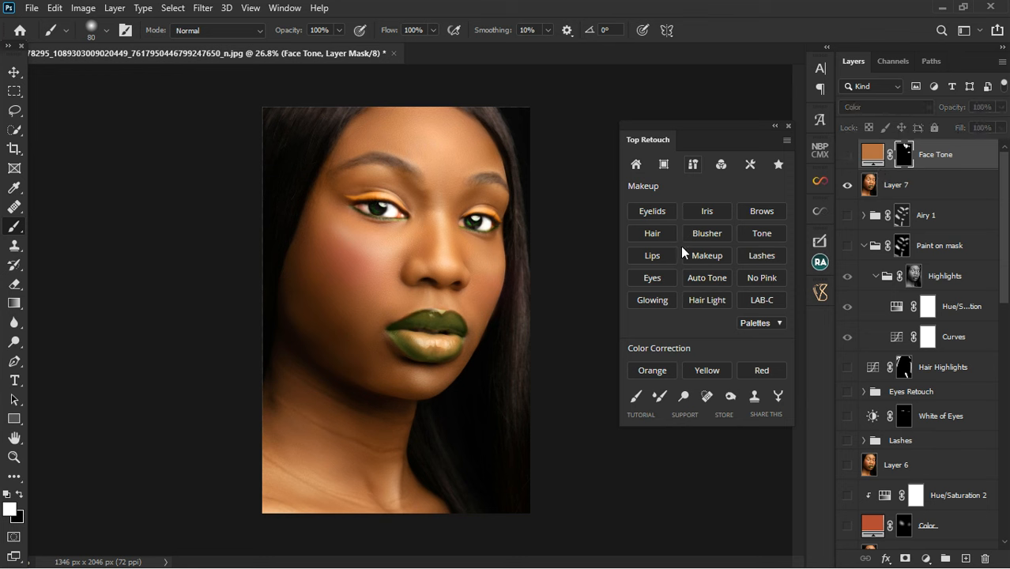
click(978, 159)
key(Delete)
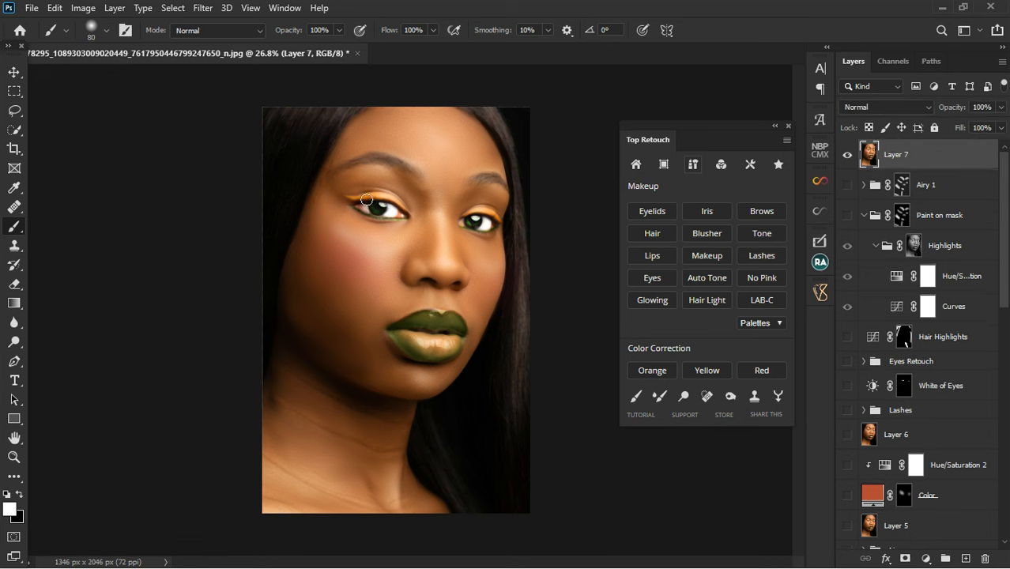
Add the Brows makeup effect above Layer 7 and expand its group
click(753, 255)
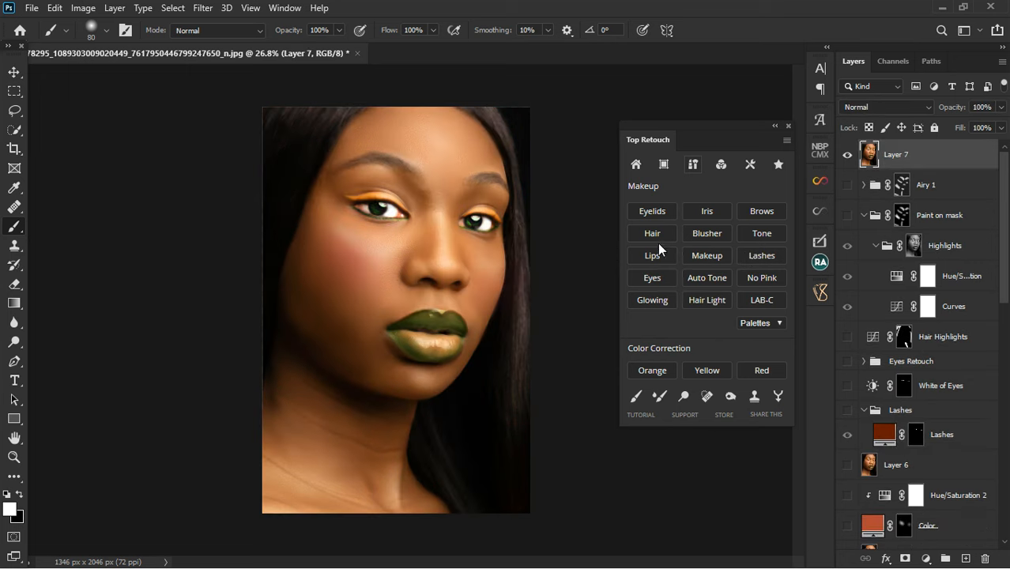
click(756, 214)
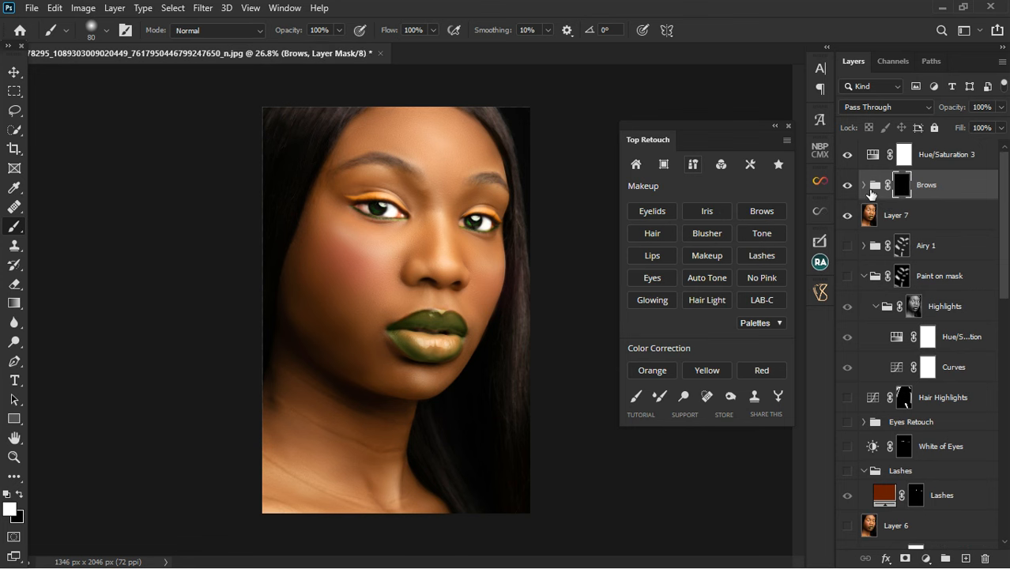
click(864, 185)
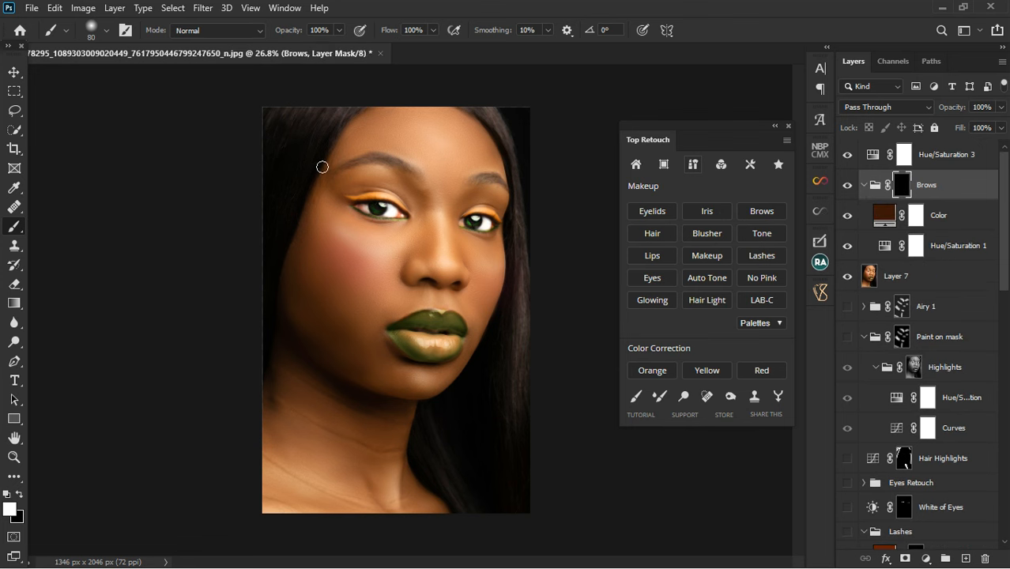
Reduce the brush size to 50 and paint white on the Brows group's mask over both upper eyelids
scroll(327, 164, up, 3)
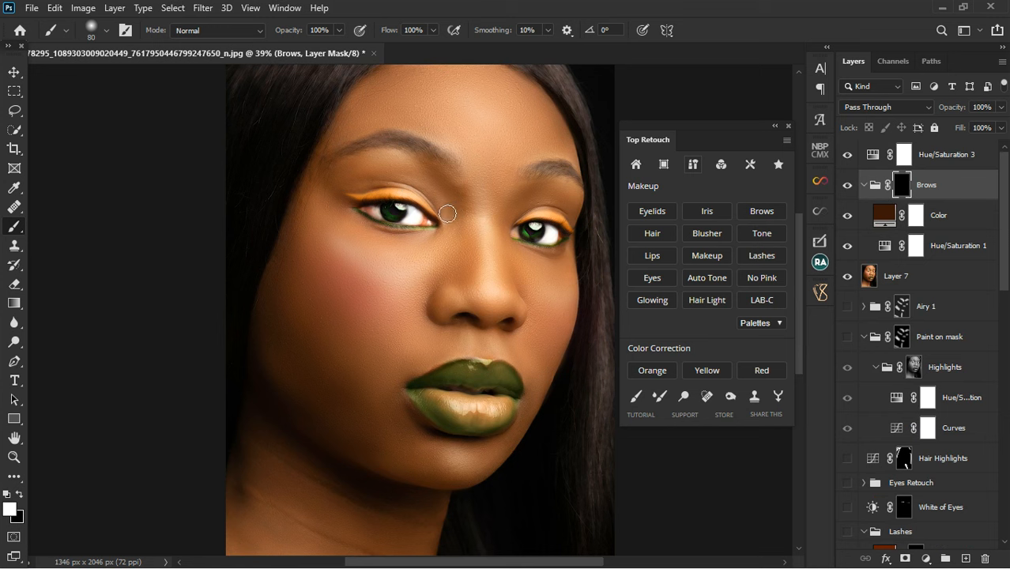
key(bracketleft)
key(bracketleft)
mouse_move(442, 213)
mouse_down()
mouse_move(396, 185)
mouse_move(342, 191)
mouse_up()
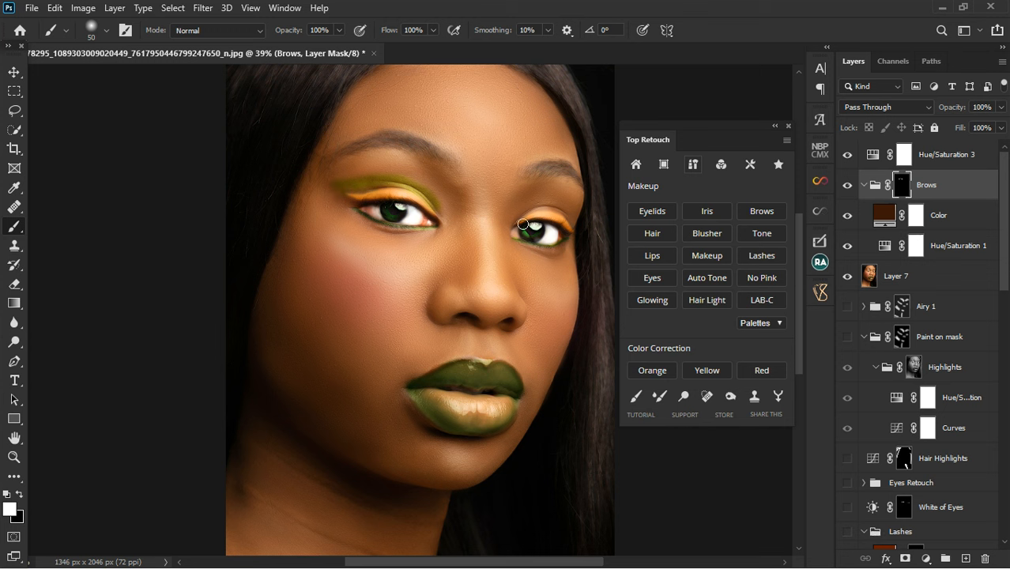
drag(533, 220, 552, 214)
key(x)
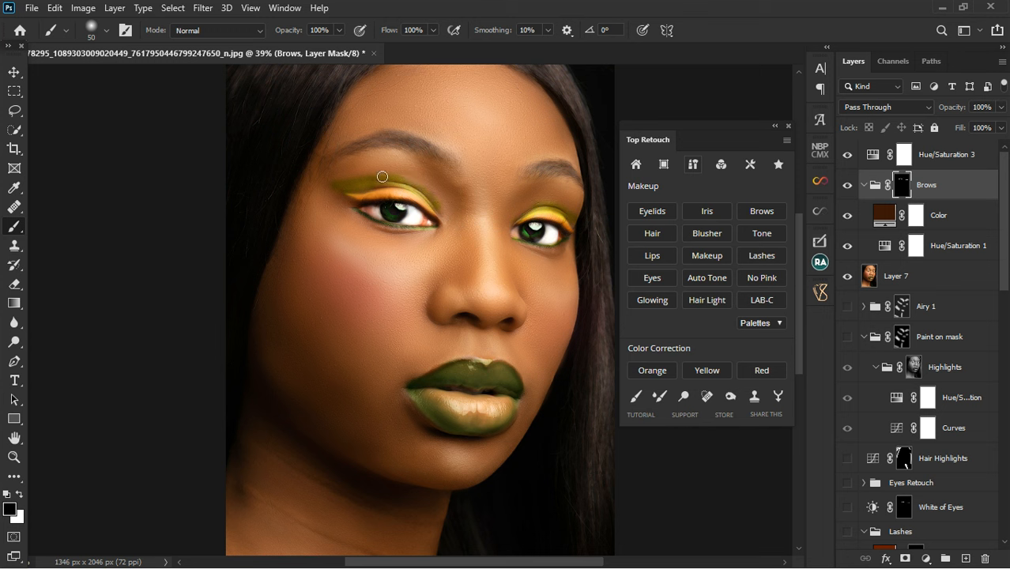
scroll(344, 289, down, 3)
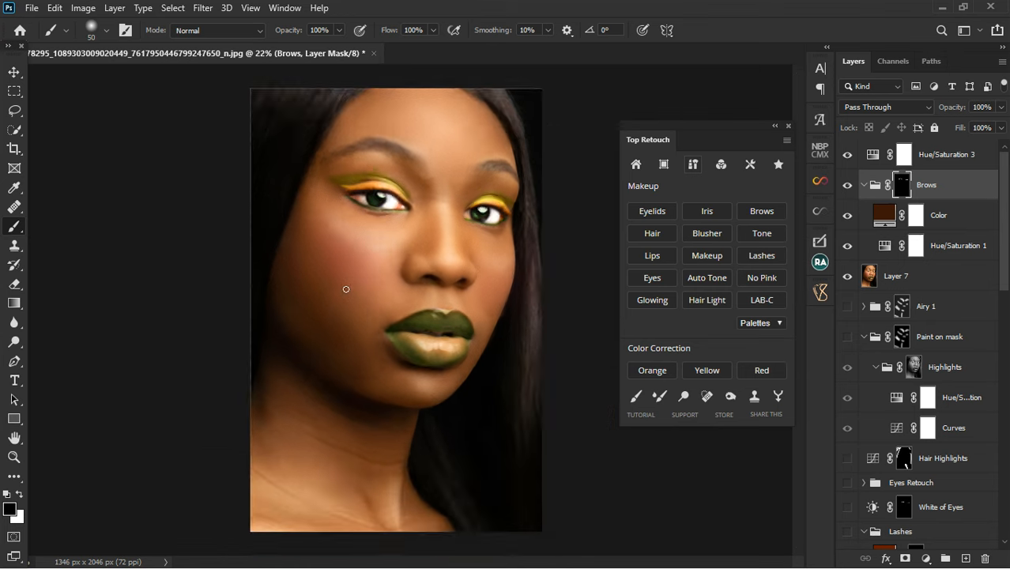
scroll(406, 212, up, 1)
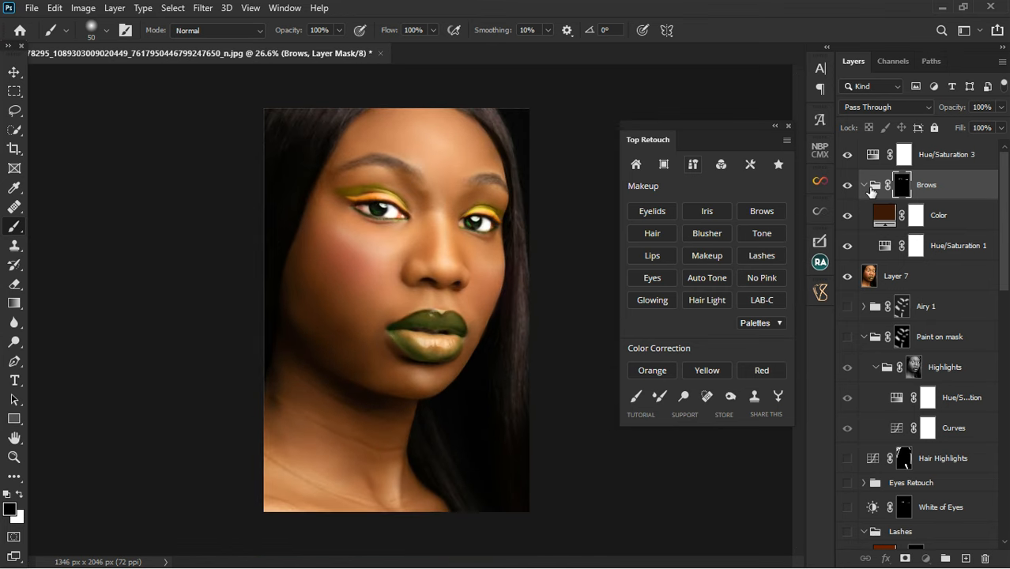
click(865, 186)
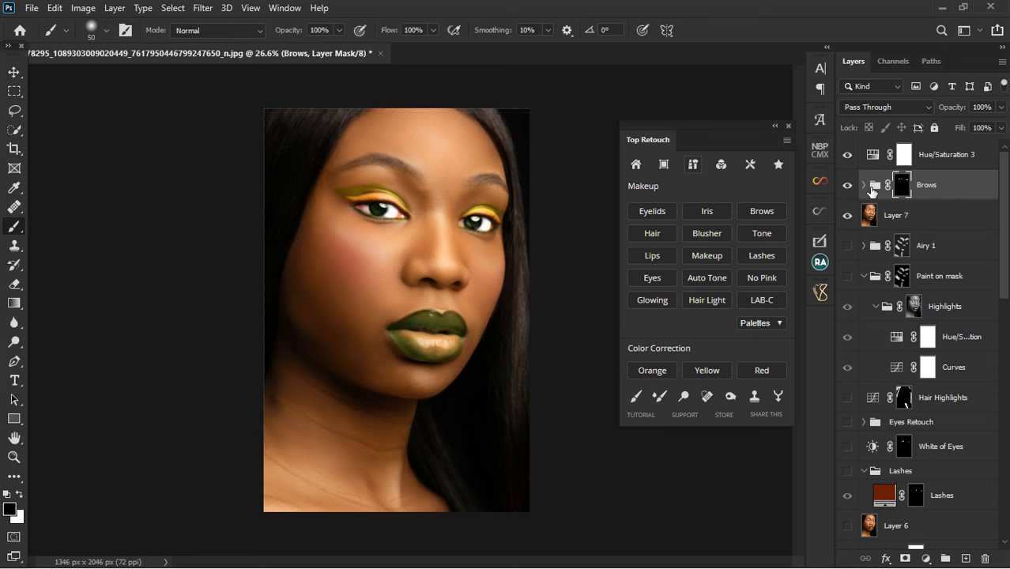
click(864, 185)
double_click(882, 215)
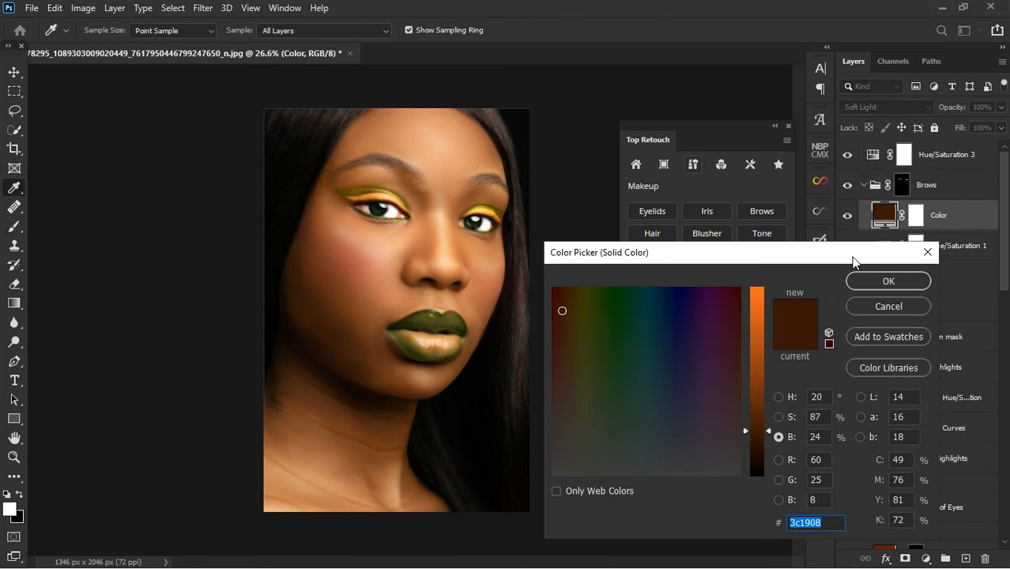
click(886, 282)
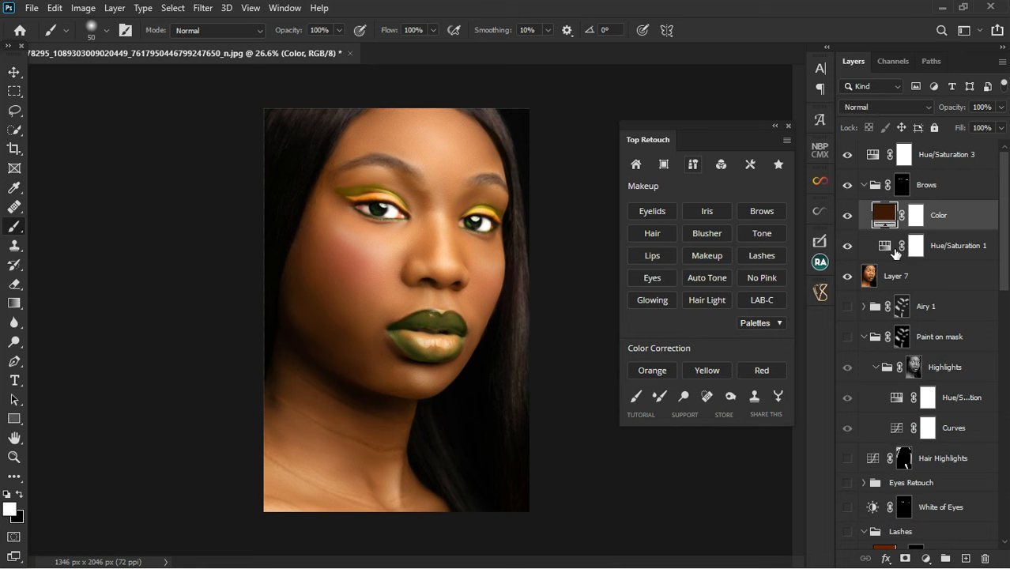
Set the hue of the Brows group's Hue/Saturation 1 adjustment to +147 and close the Top Retouch panel
double_click(894, 249)
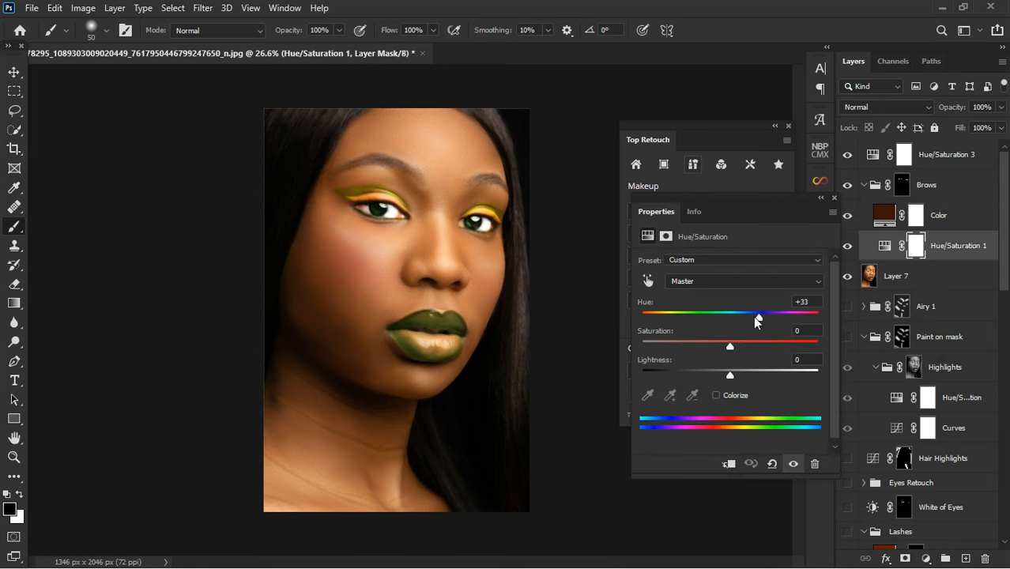
drag(757, 320, 807, 320)
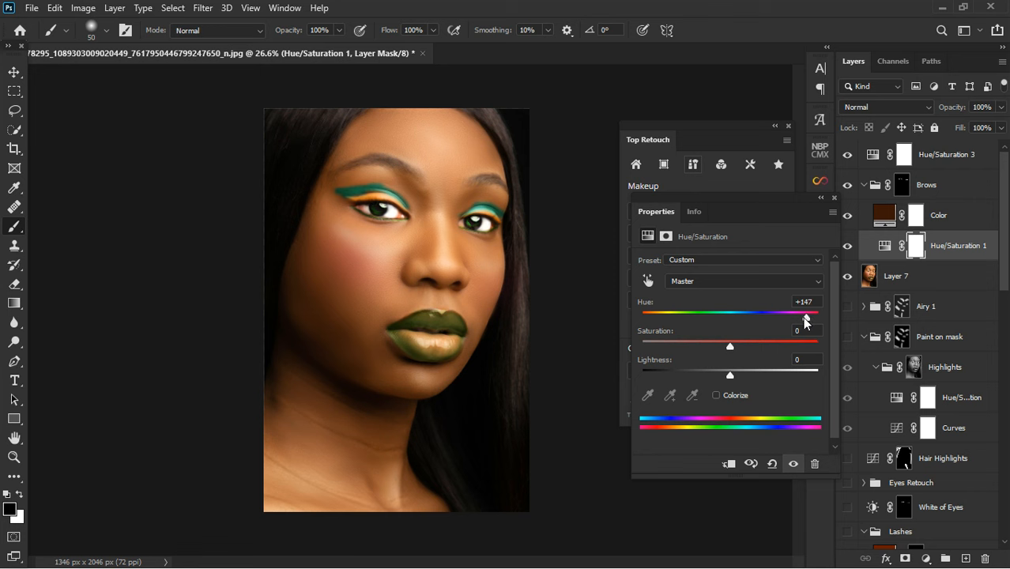
click(788, 126)
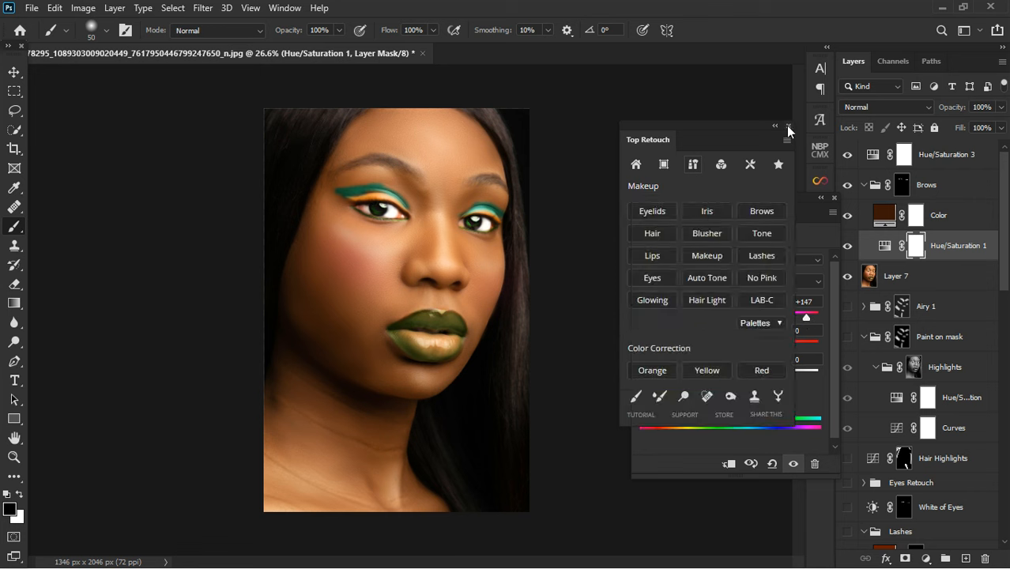
Change the Brows group's Color fill layer to dark red #3c0c09
click(893, 216)
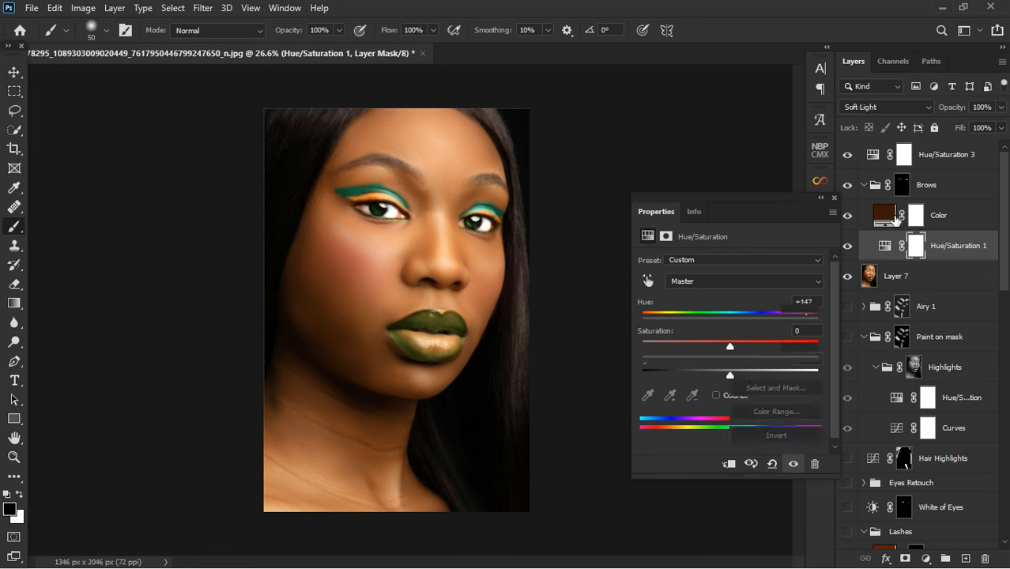
double_click(893, 217)
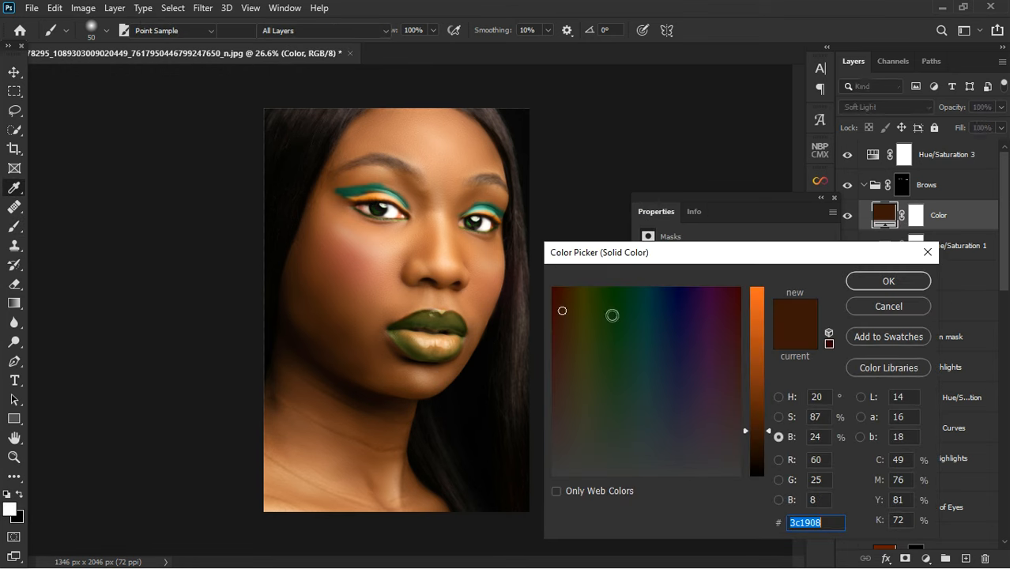
mouse_move(608, 316)
mouse_down()
mouse_move(595, 312)
mouse_move(727, 316)
mouse_move(746, 332)
mouse_move(742, 364)
mouse_move(614, 410)
mouse_move(544, 420)
mouse_move(472, 287)
mouse_up()
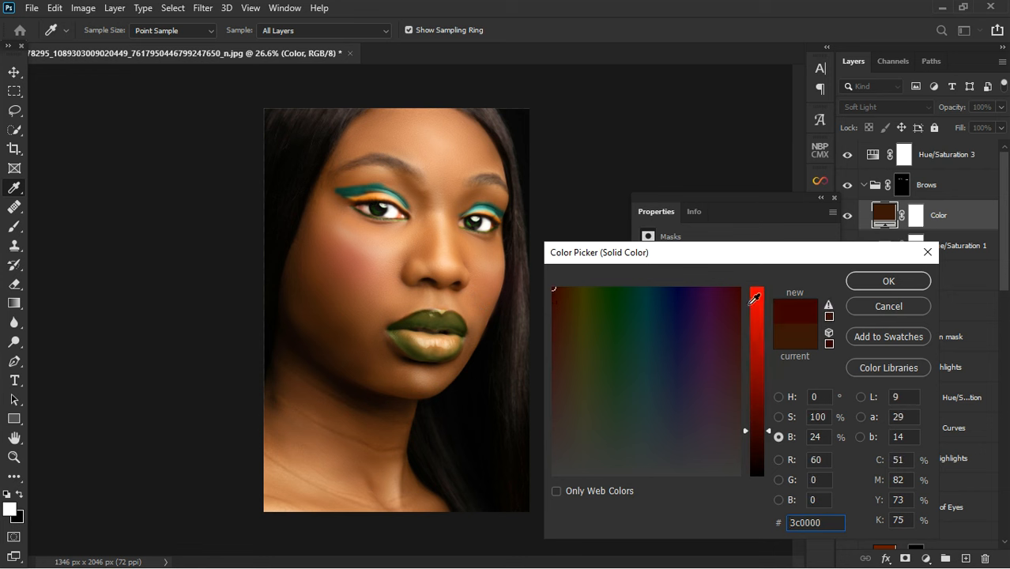
click(588, 308)
drag(607, 313, 525, 323)
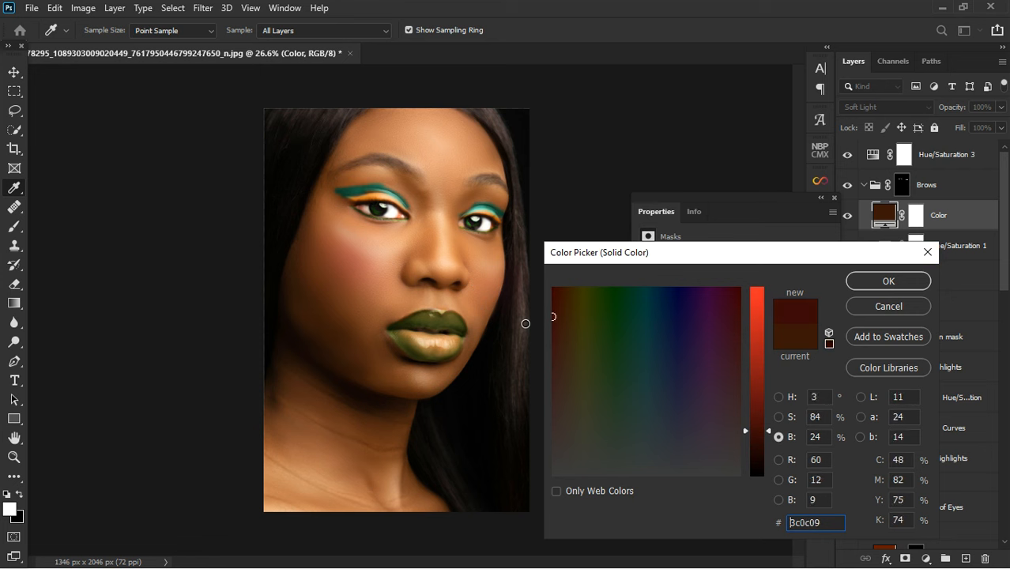
click(883, 281)
Lower the Brows group's opacity to 46% and close the Properties panel
click(1000, 127)
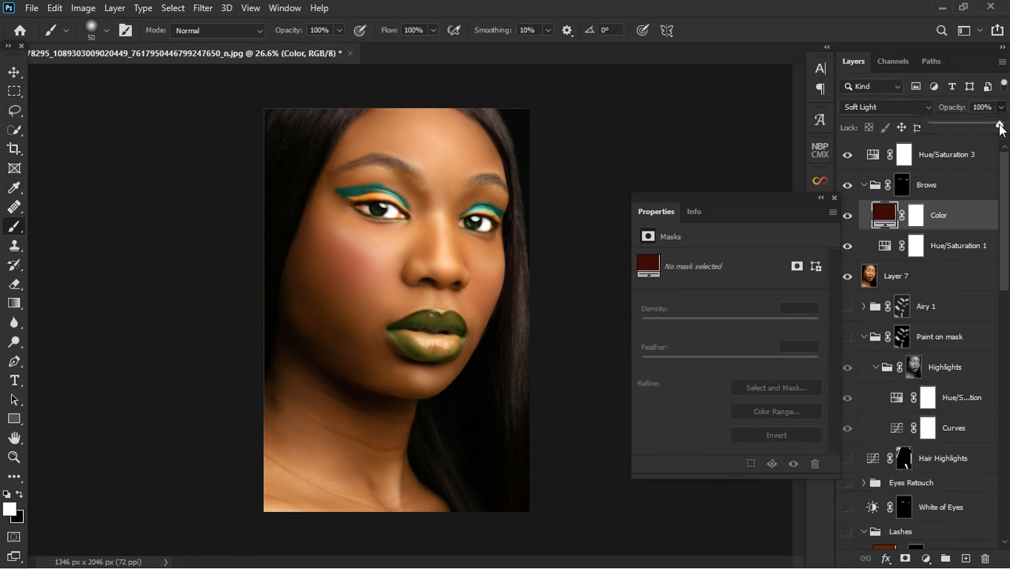
drag(980, 126, 1001, 124)
click(966, 252)
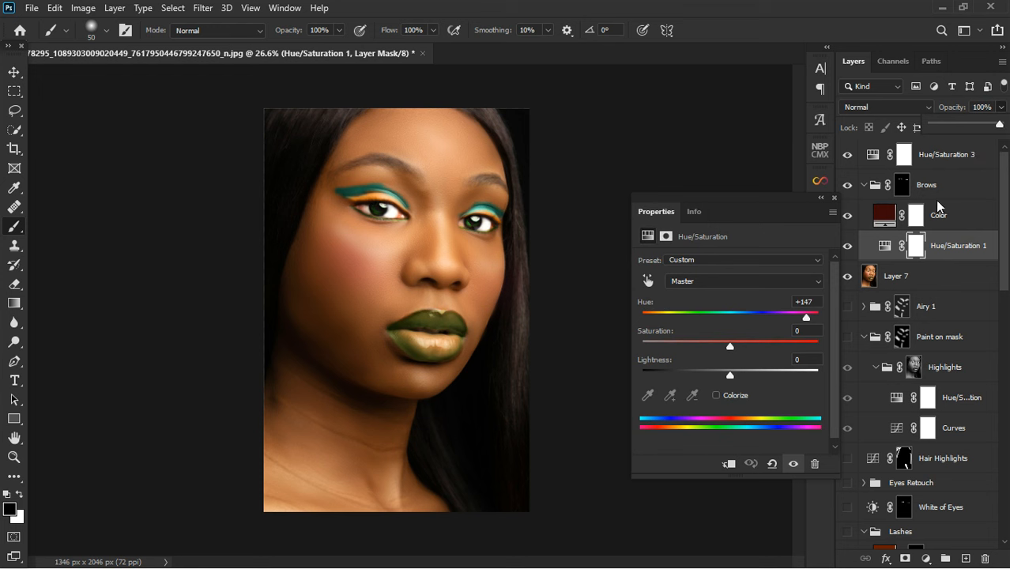
drag(1003, 124, 963, 133)
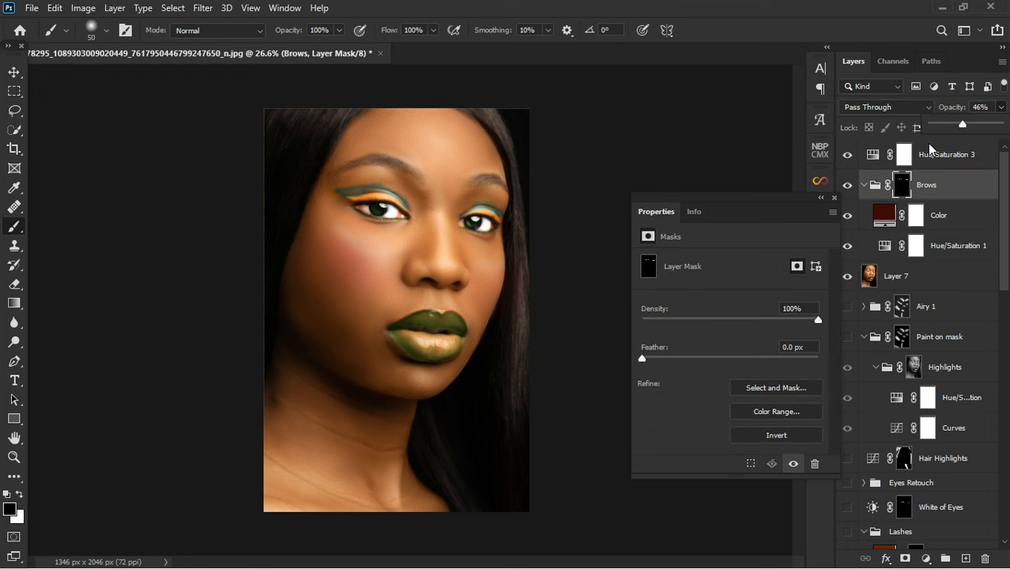
click(836, 203)
click(834, 198)
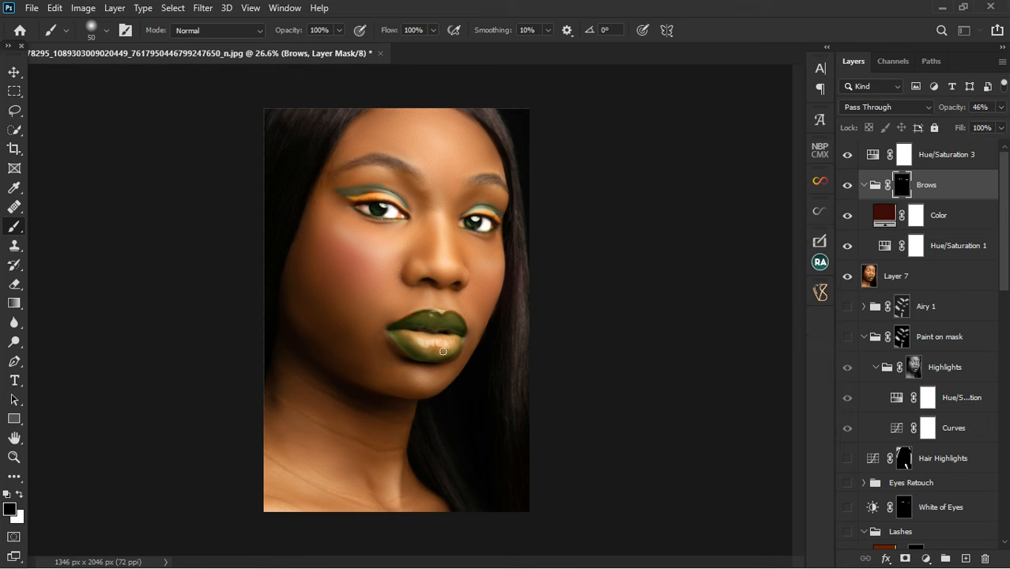
Compare the portrait with Layer 7 hidden and shown, and review the layer stack and the whole image
scroll(426, 327, down, 2)
scroll(408, 238, up, 2)
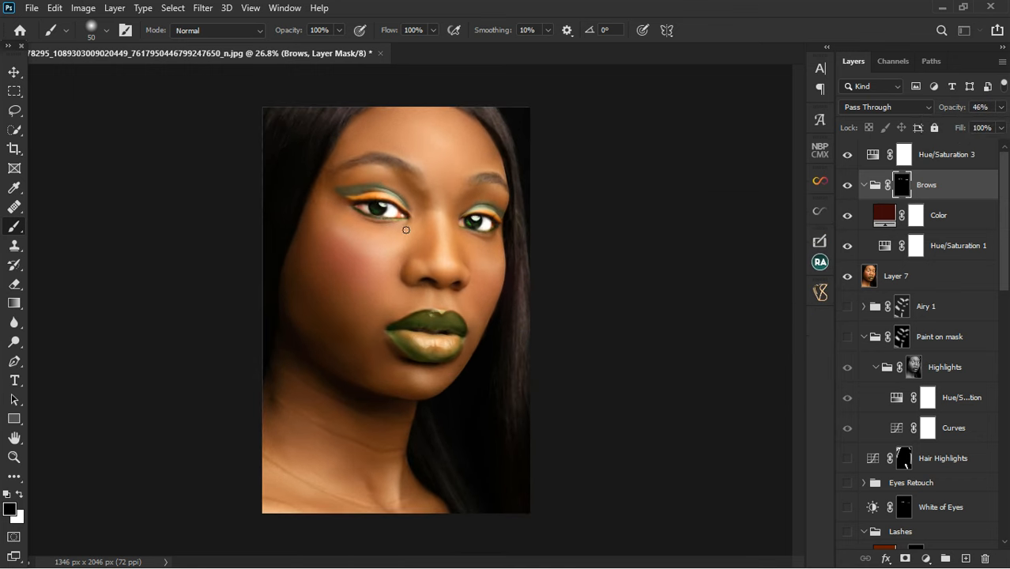
click(847, 276)
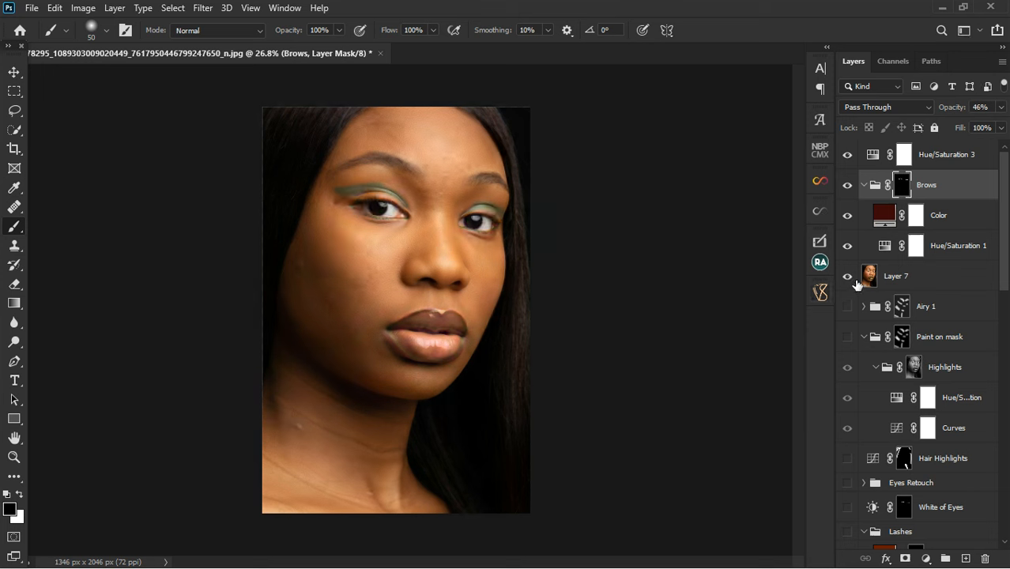
click(856, 280)
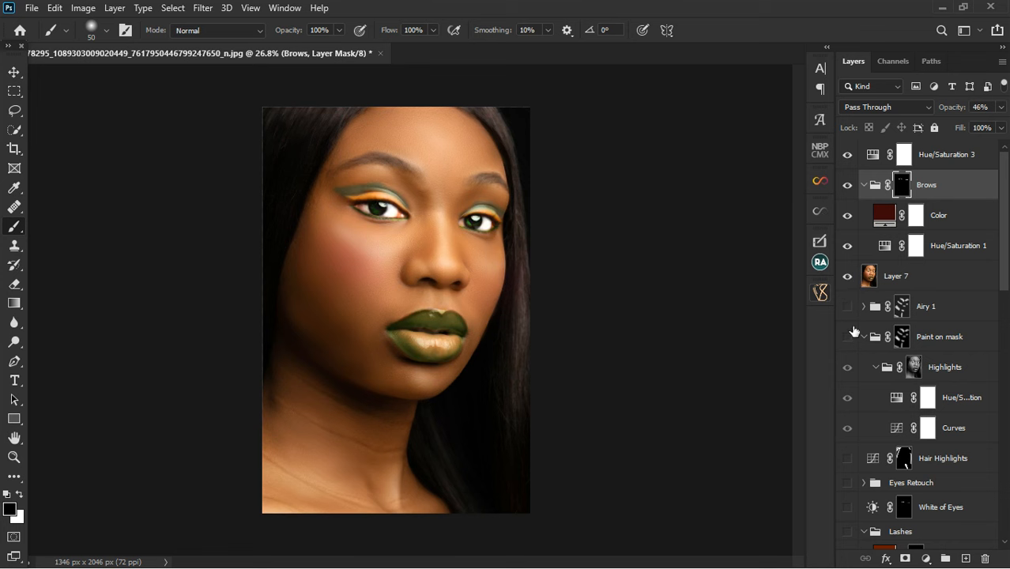
scroll(861, 385, down, 4)
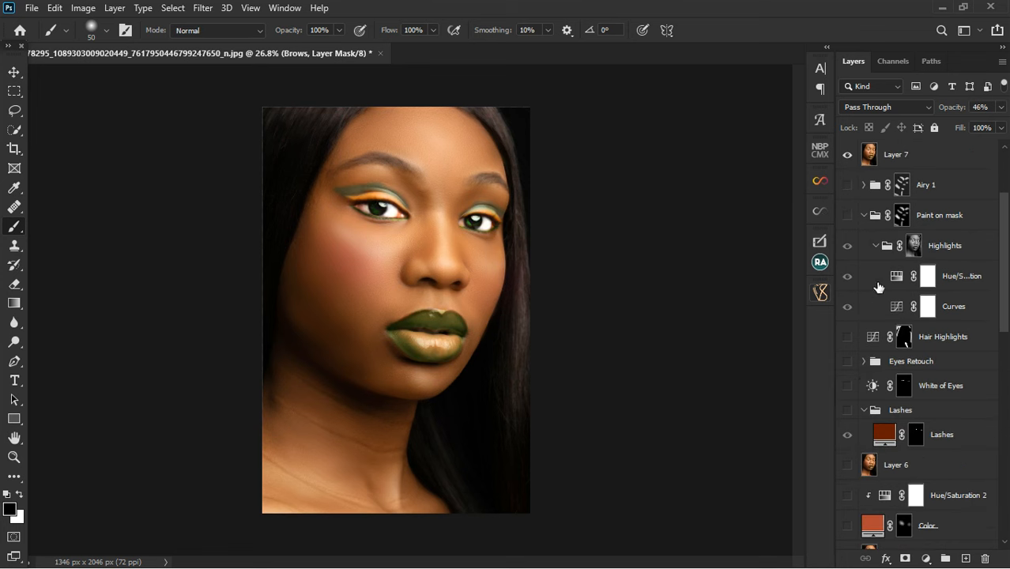
scroll(523, 275, down, 3)
scroll(481, 289, down, 3)
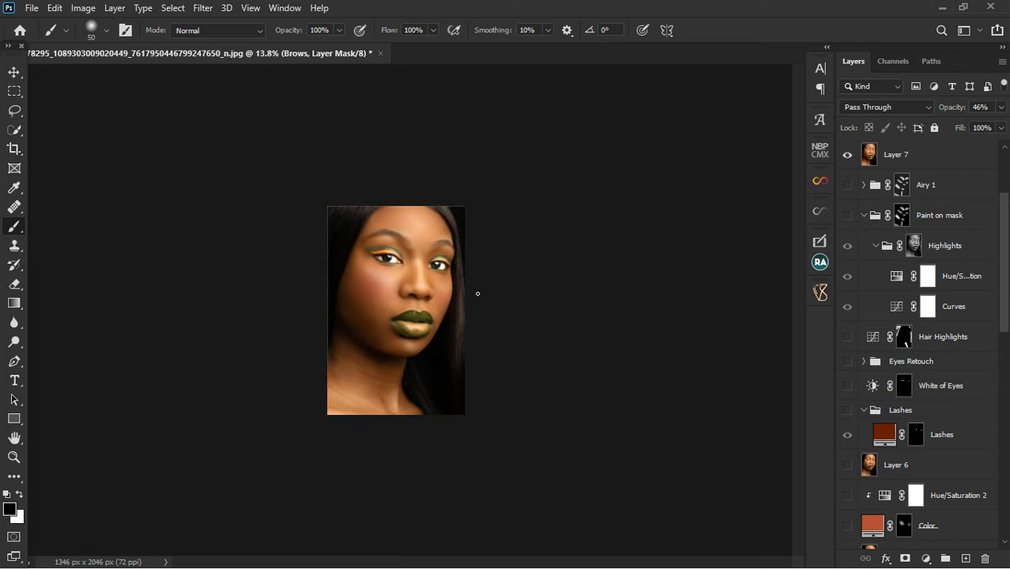